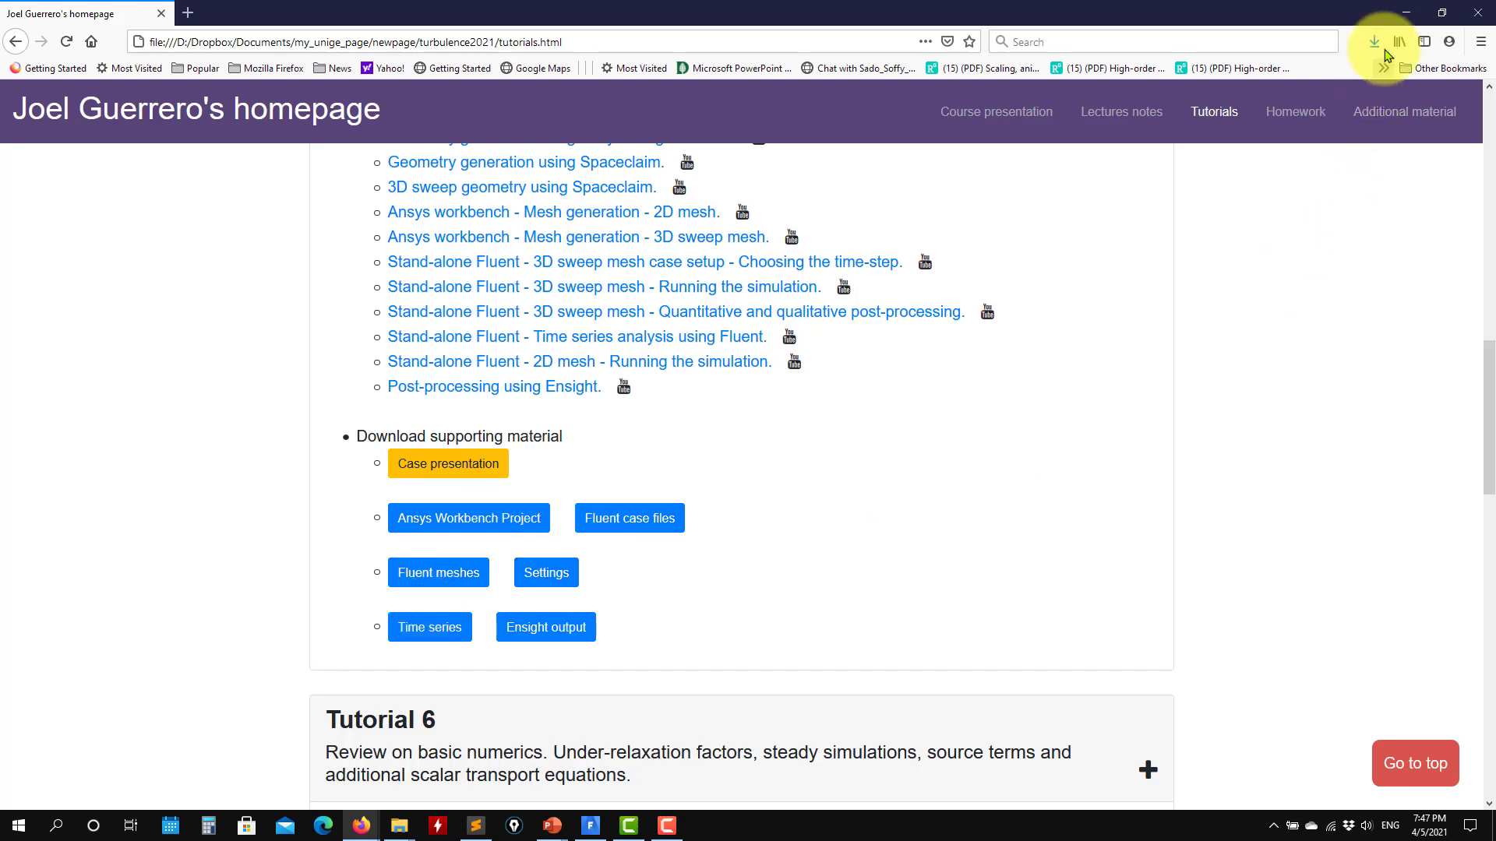
- Switch to File Explorer and view the simulation output files in the 3d case folder
click(1406, 13)
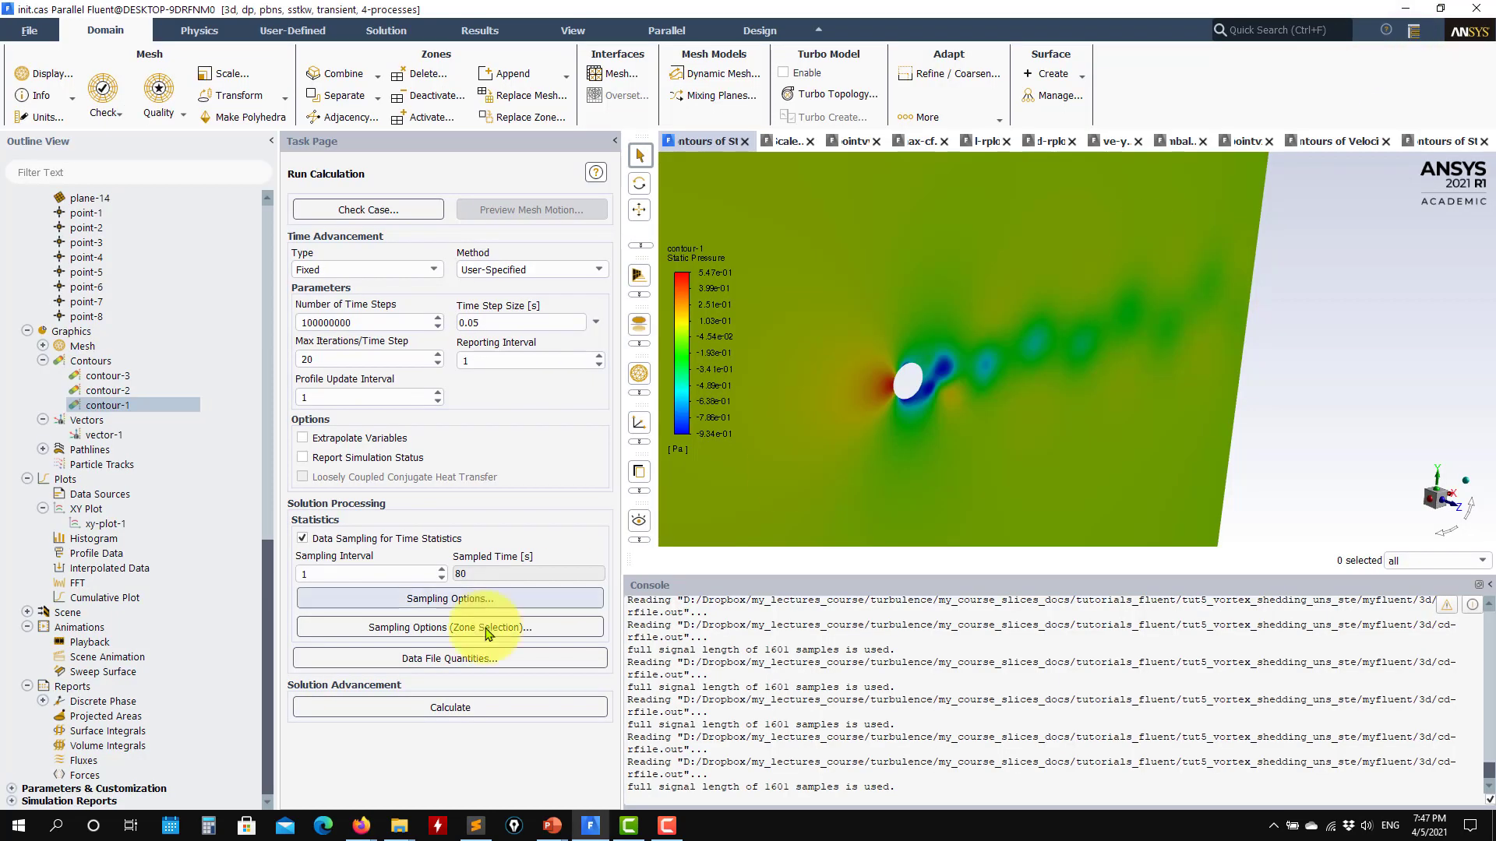
mouse_move(405, 827)
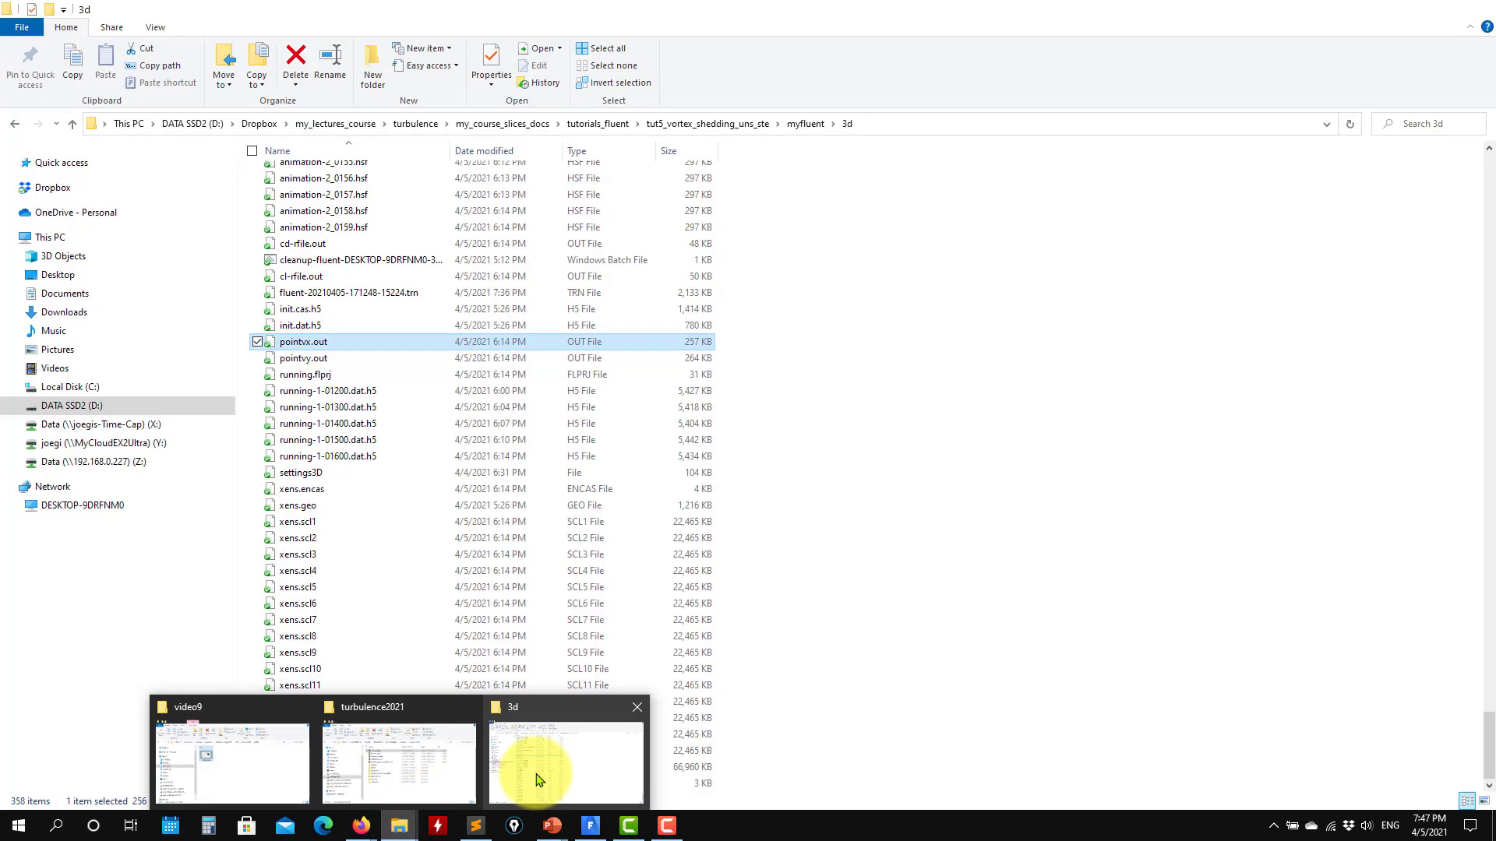
click(536, 765)
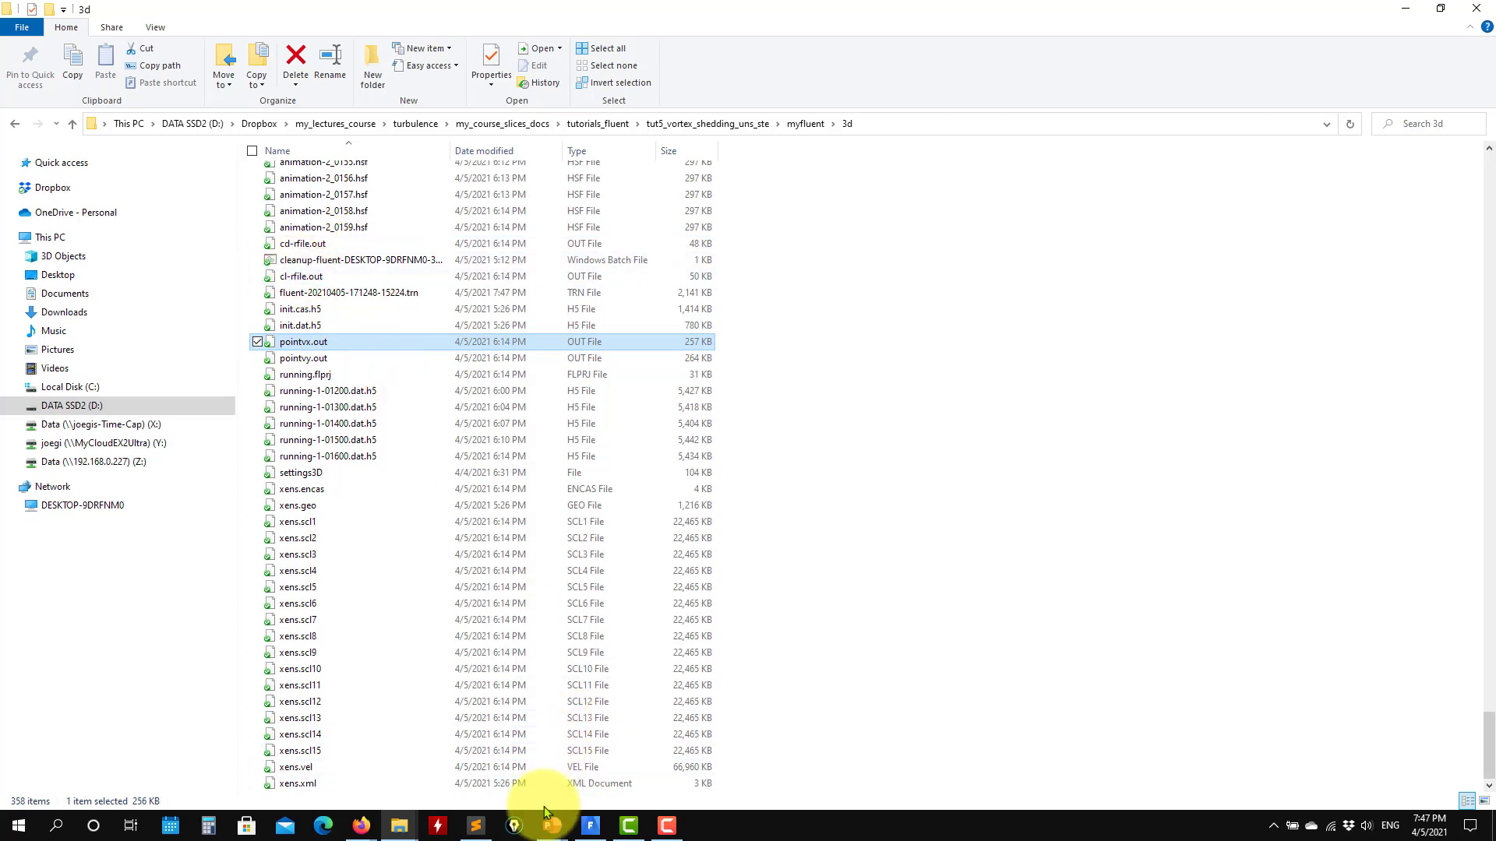
- Switch to Sublime Text and inspect the column headers and data in cd-rfile.out and pointvx.out
click(474, 827)
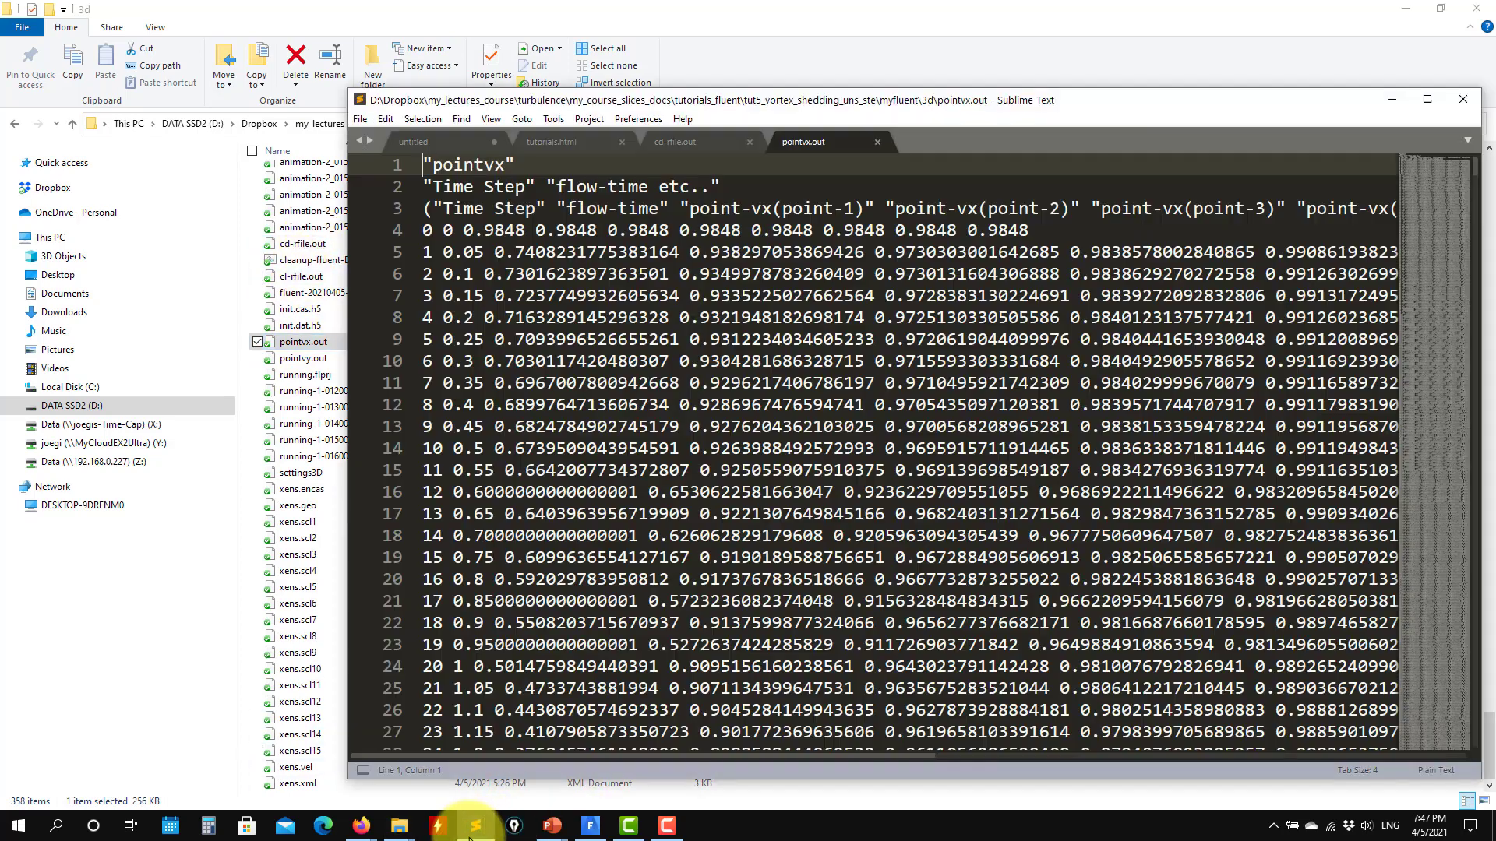
click(679, 140)
drag(1427, 240, 1415, 167)
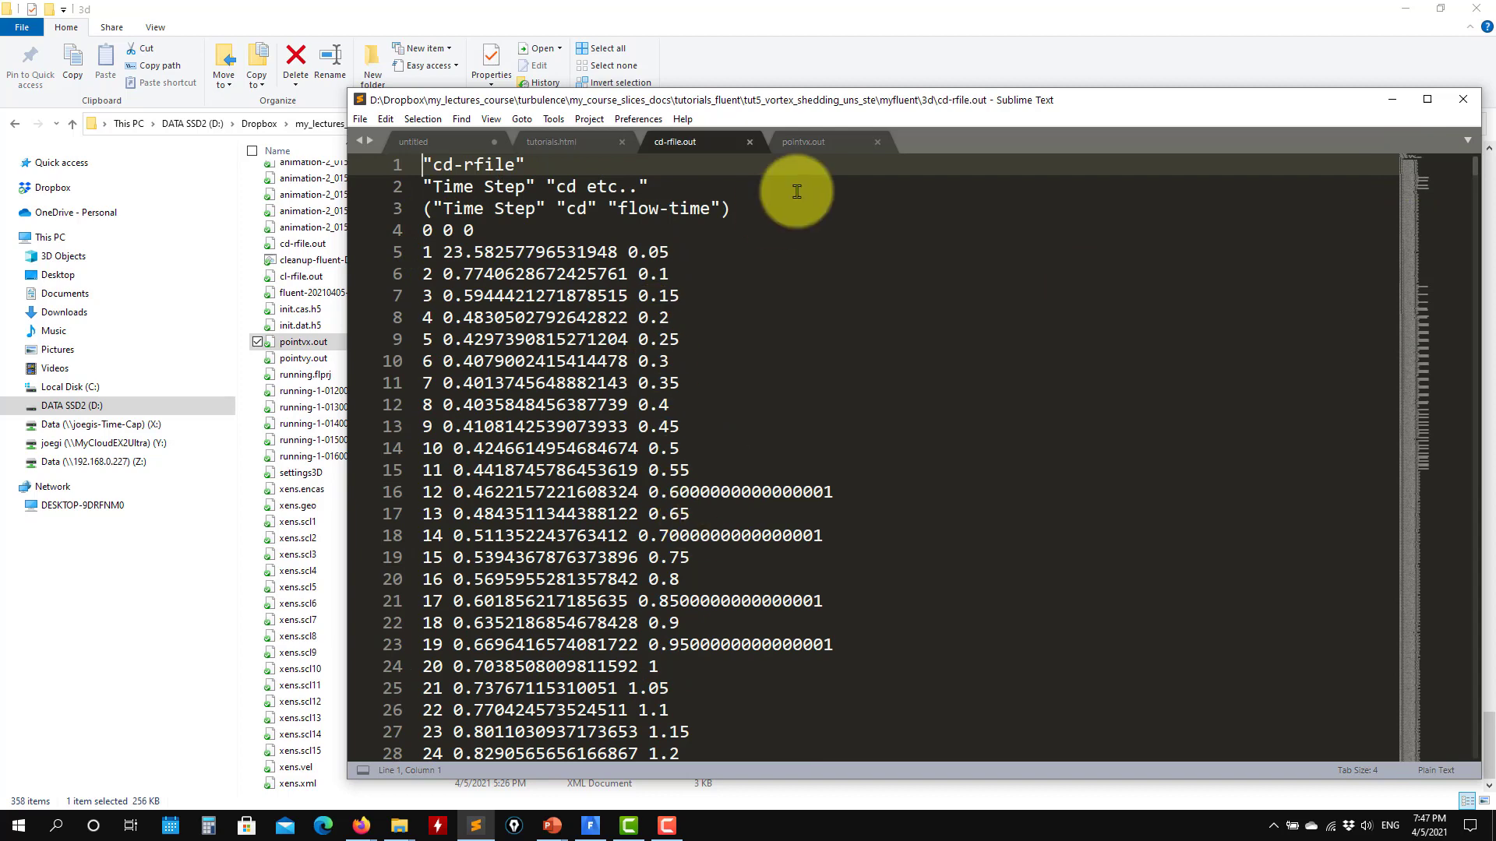
click(810, 142)
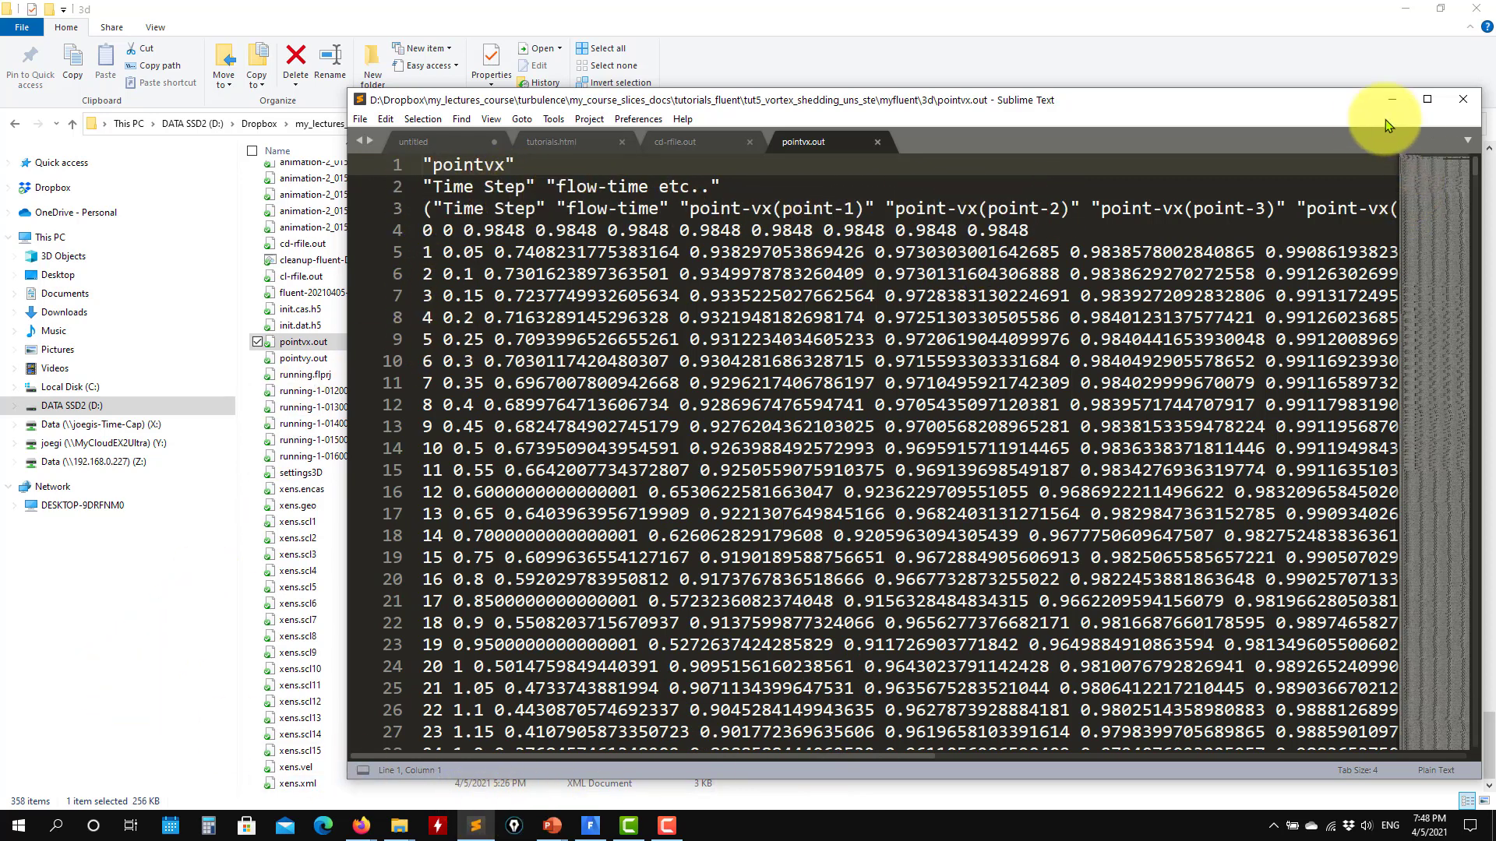
drag(1441, 186, 1413, 123)
click(1392, 99)
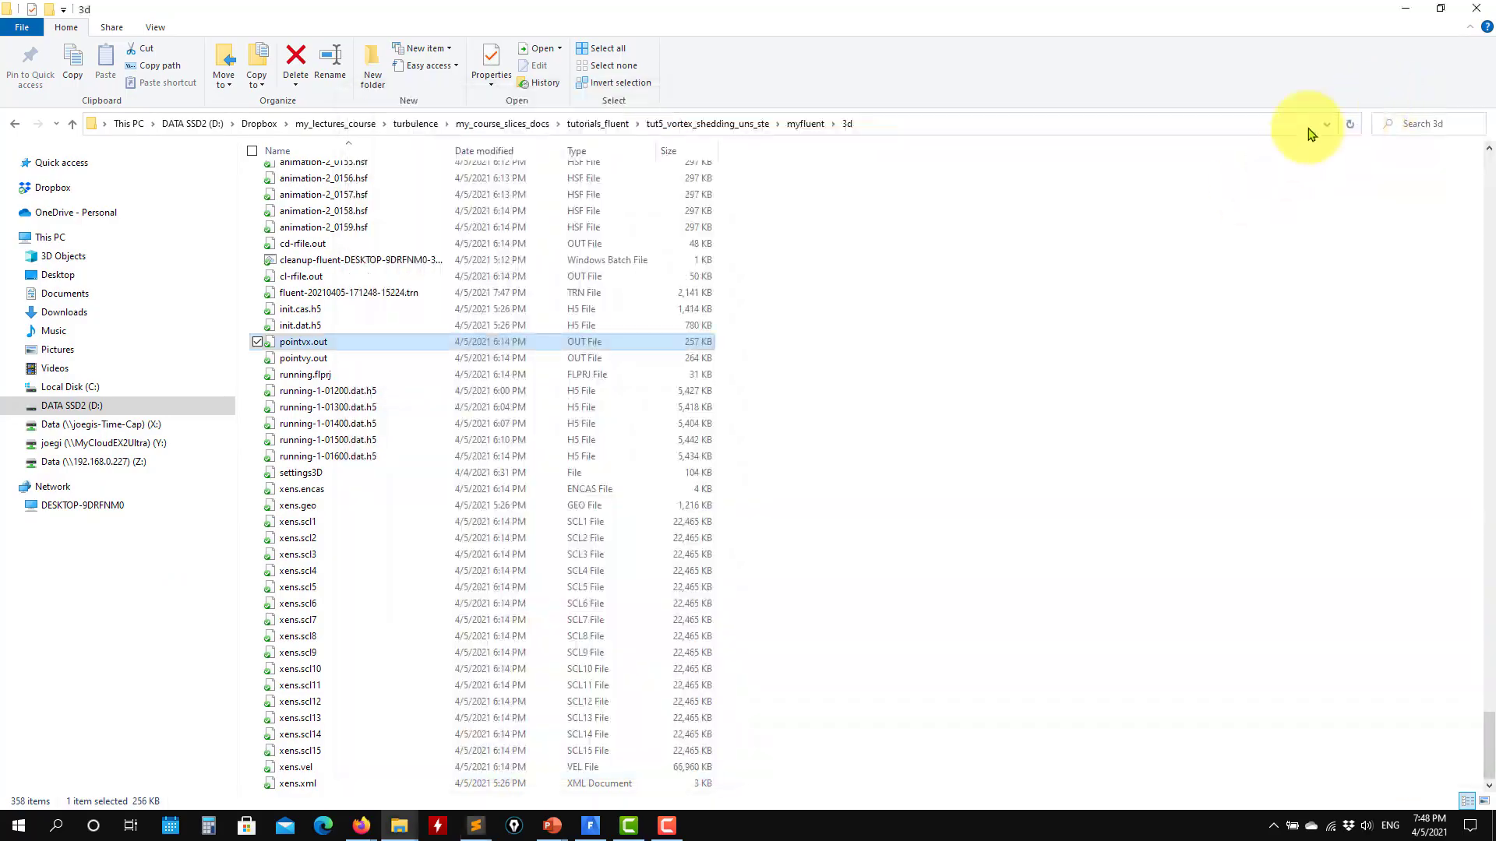
- Return to Fluent, open the FFT plot settings, and display the cl-rplot graph alongside them
click(1403, 11)
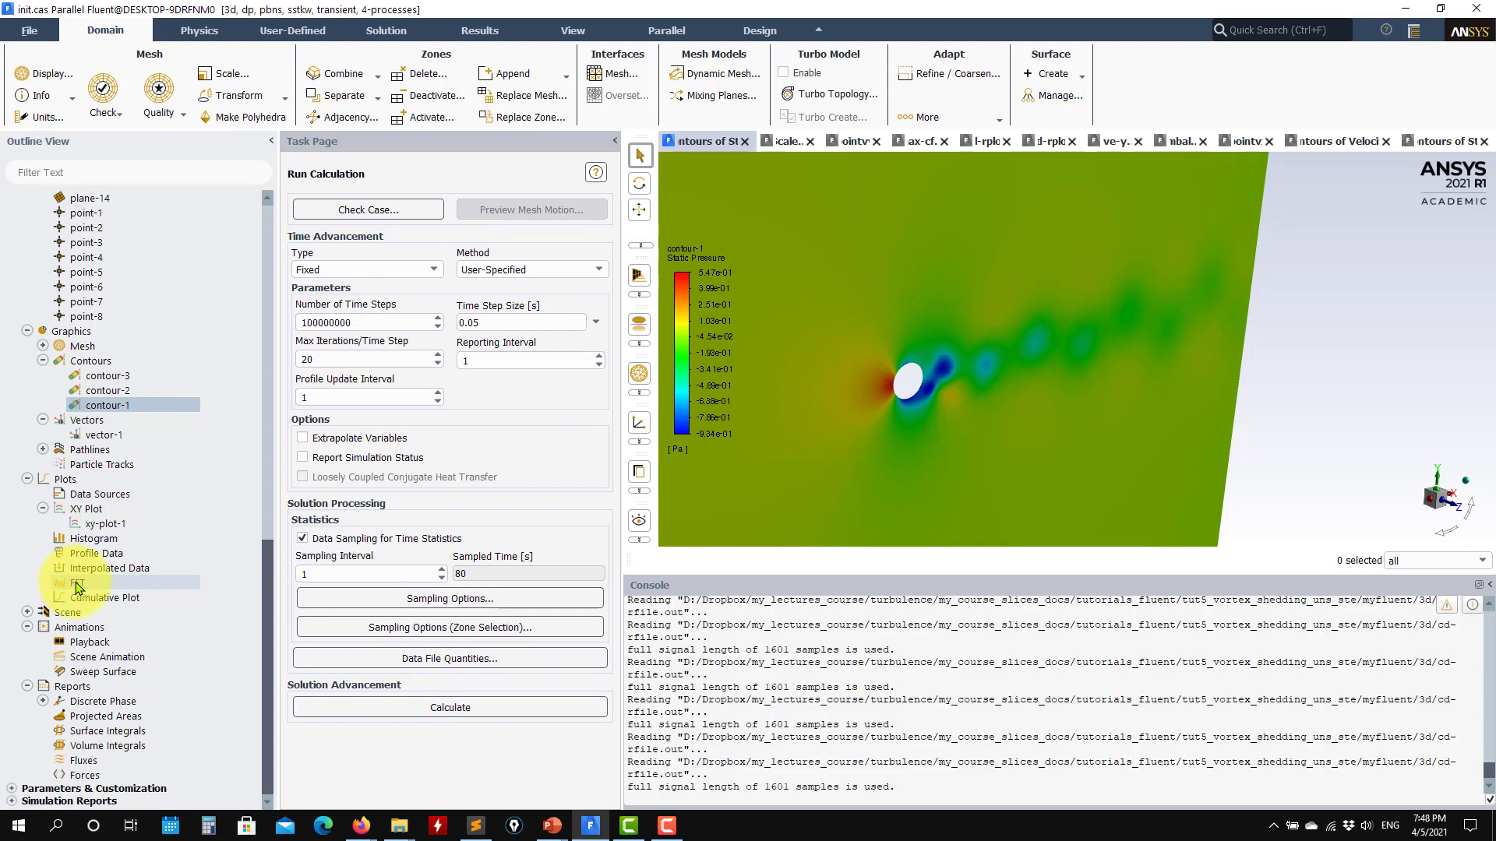
click(78, 589)
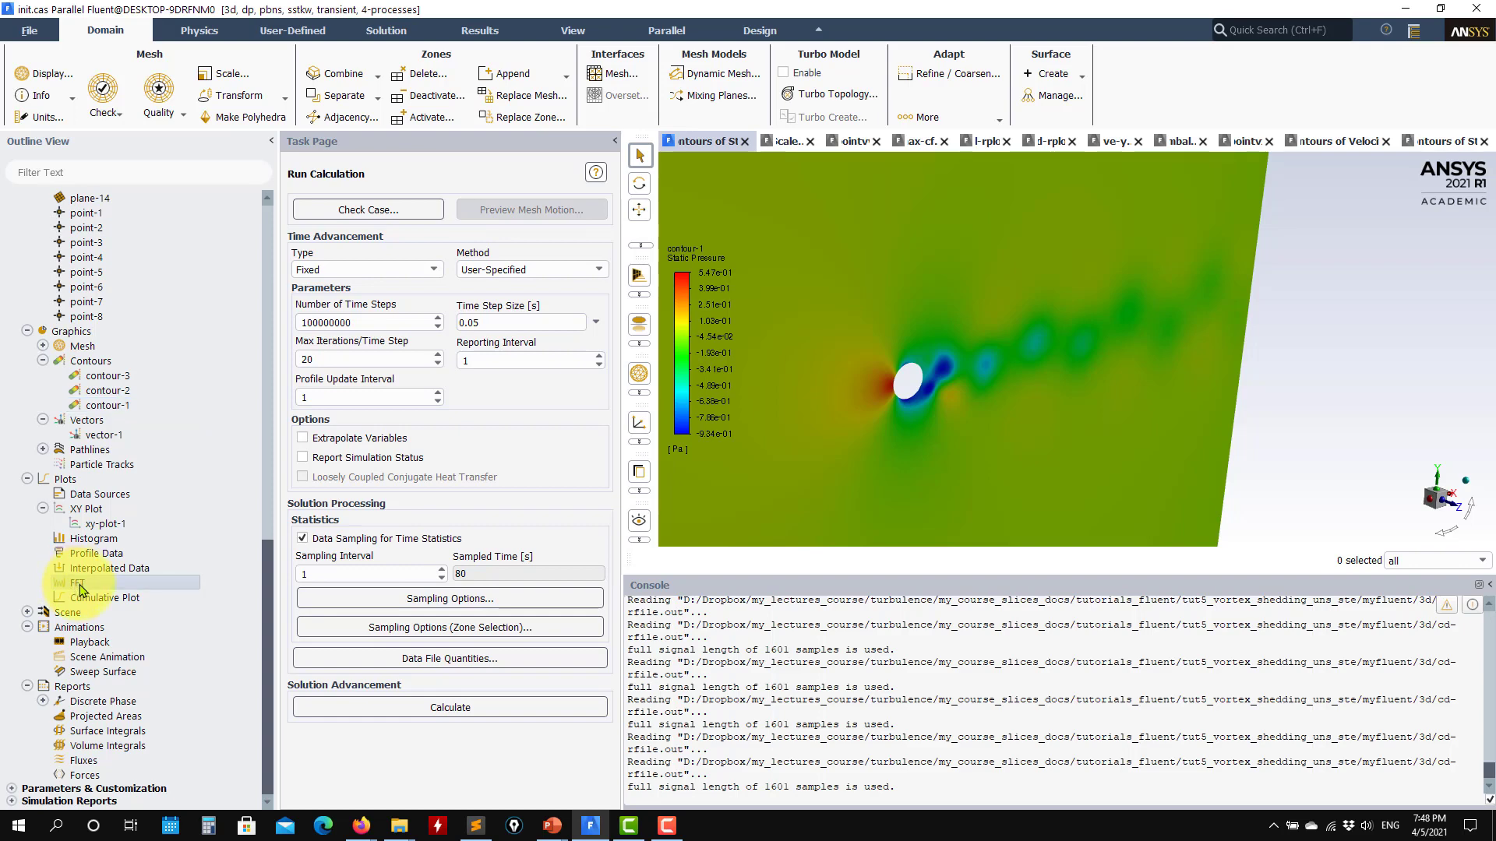
double_click(81, 590)
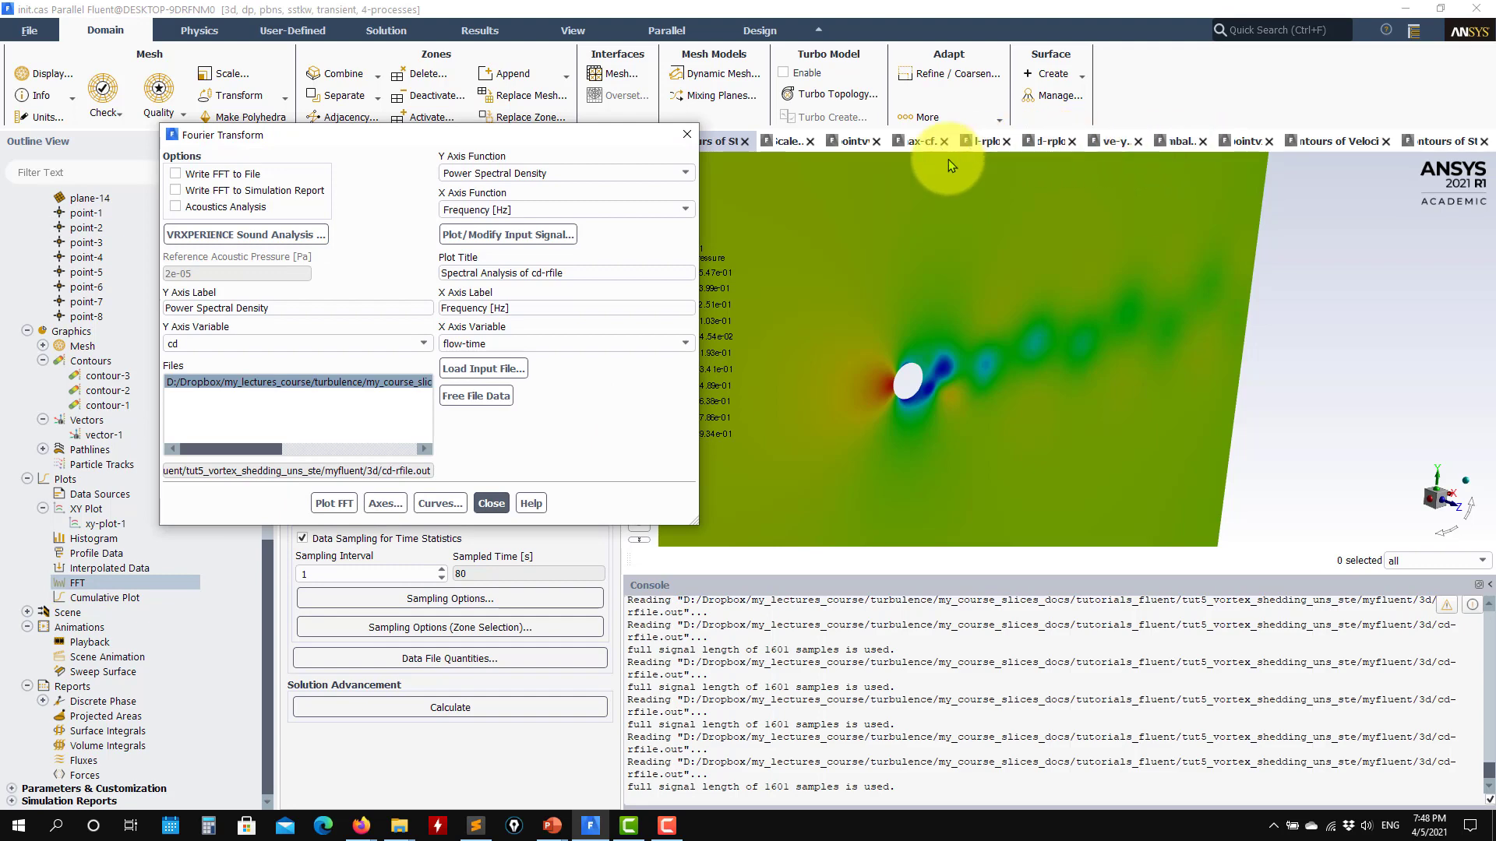
click(983, 142)
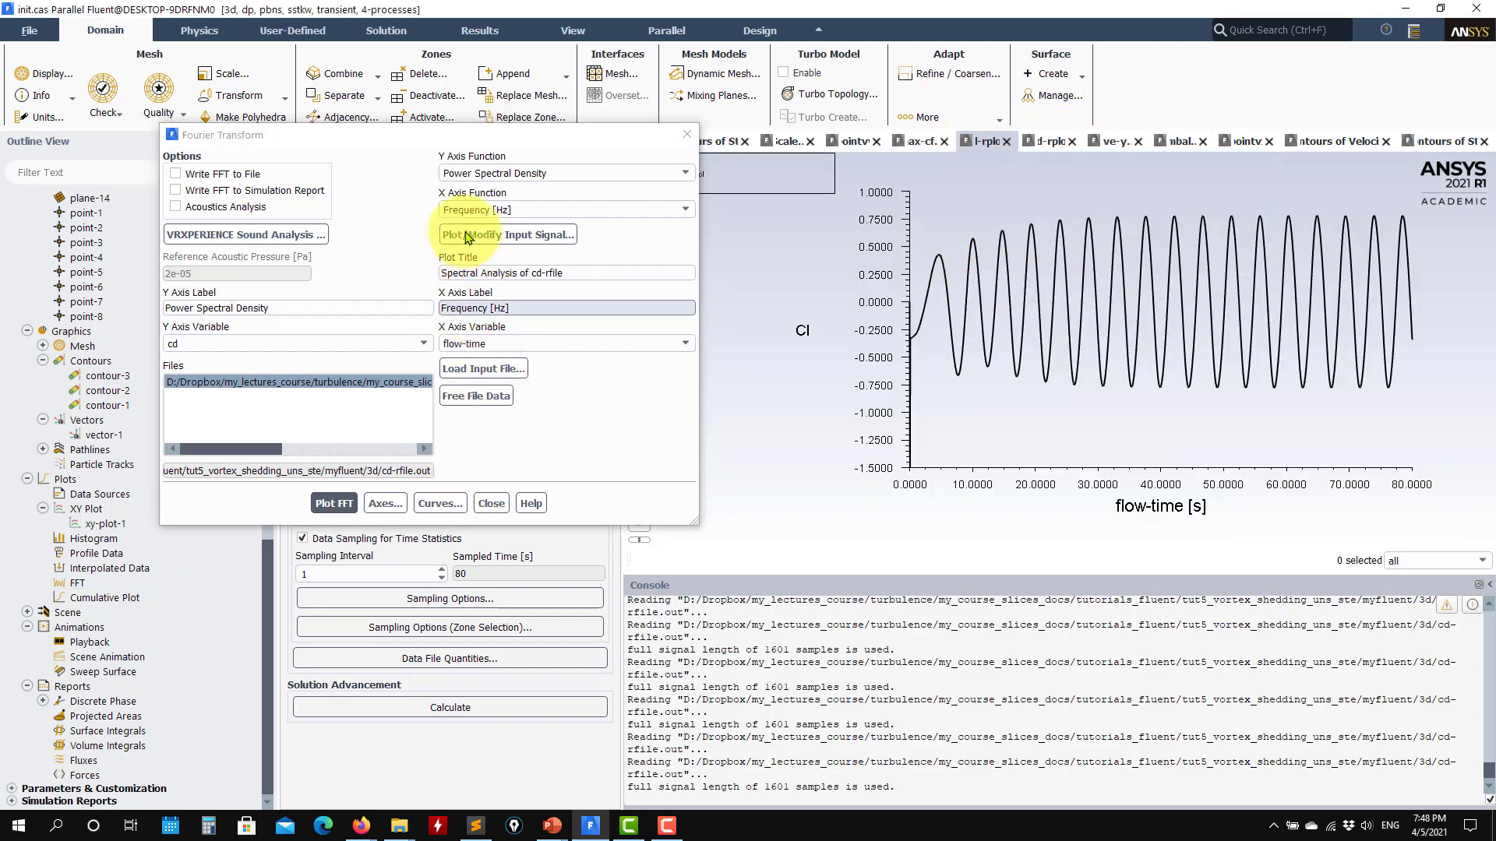
drag(484, 141, 673, 121)
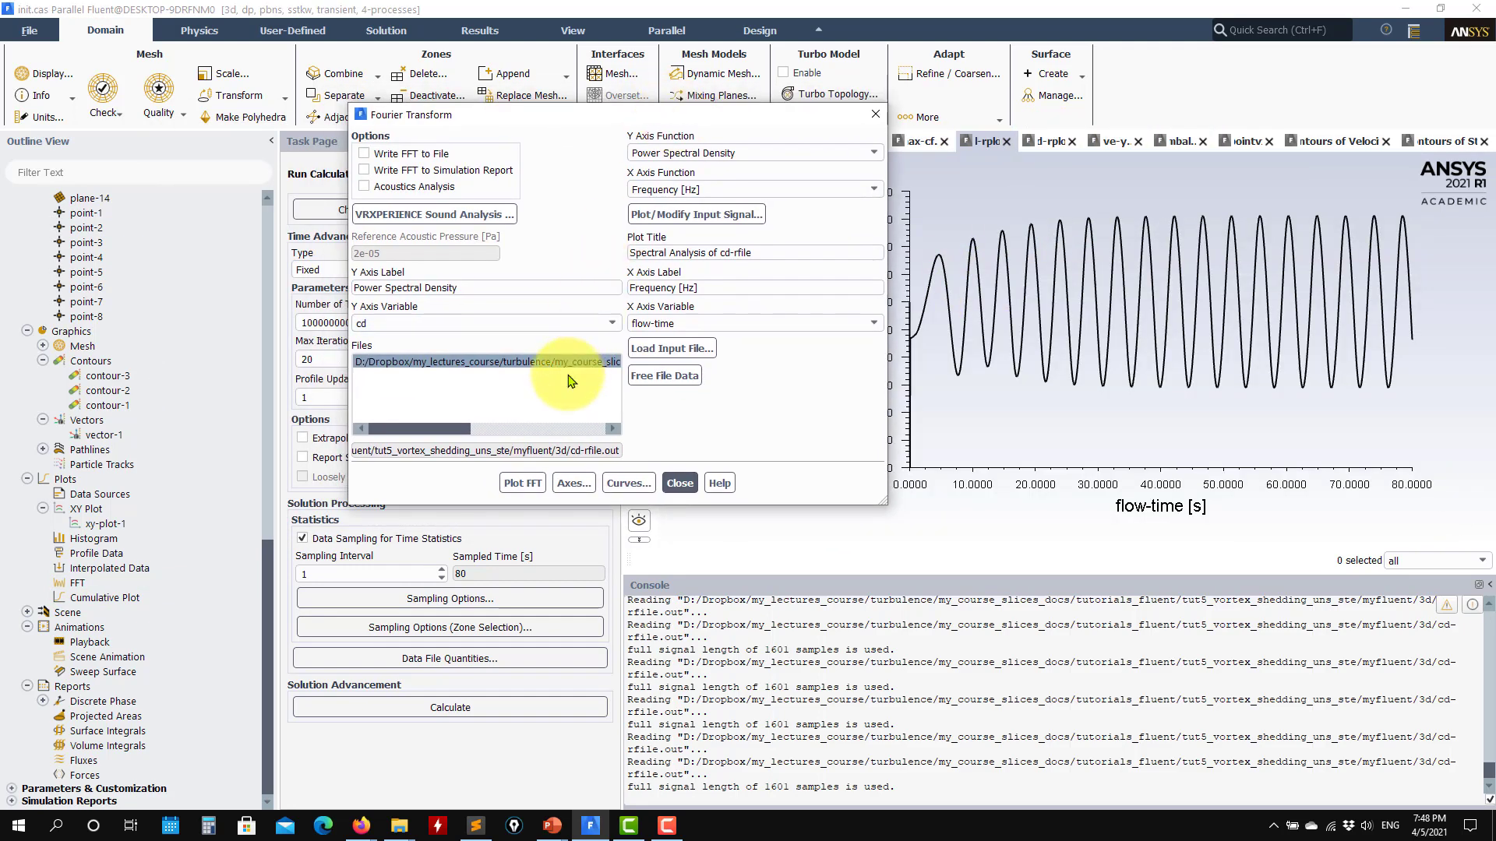
- Load cd-rfile.out from the 3d folder as the input file for the Fourier transform
click(690, 351)
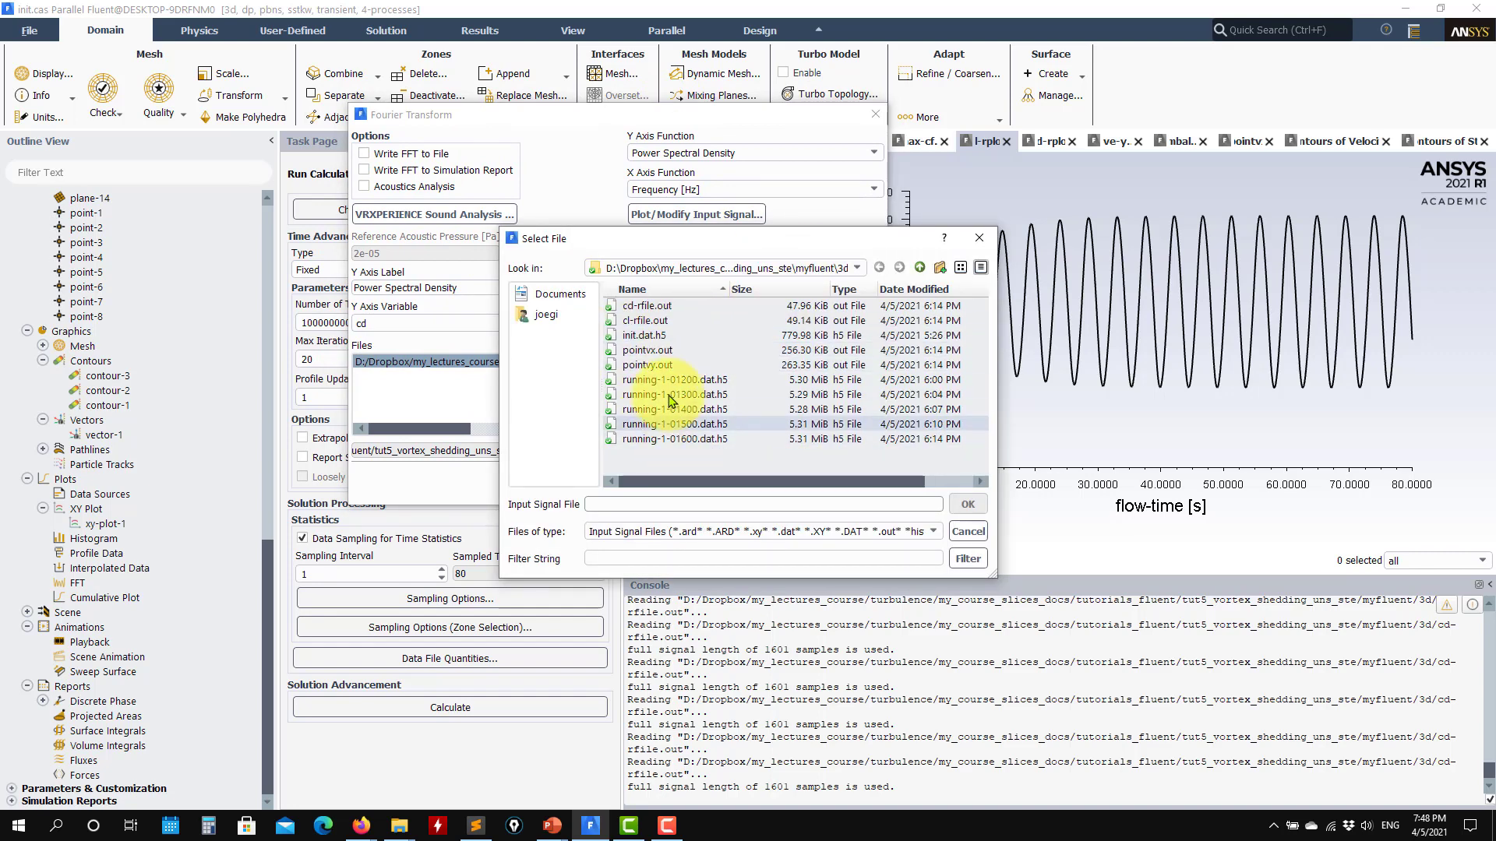
click(670, 305)
click(968, 505)
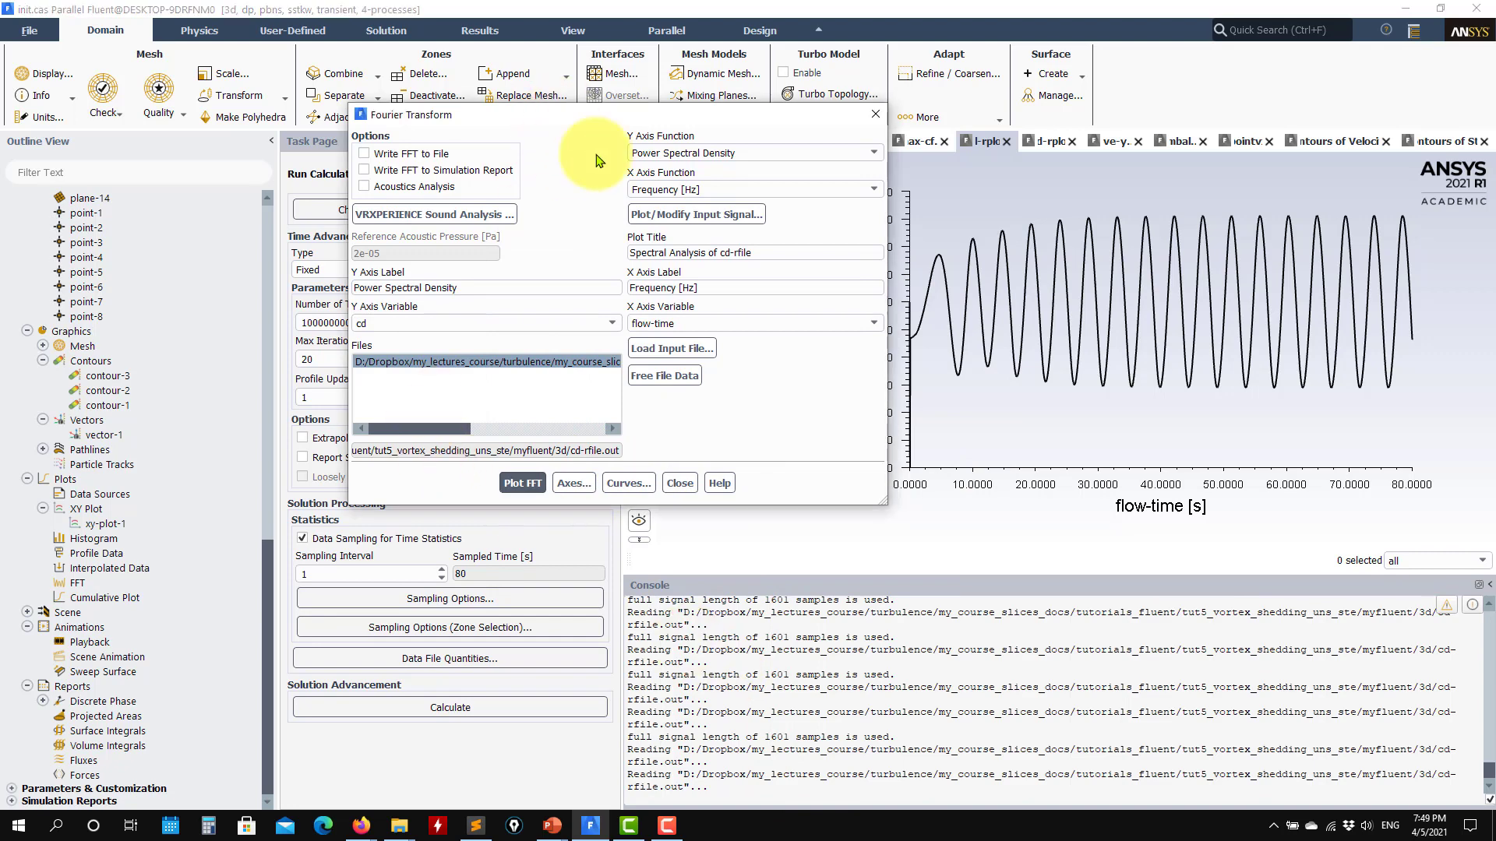
- Examine the selected report definitions and output file names of the cd-rfile, cl-rfile, pointvx and pointvy report files
drag(594, 116, 721, 307)
drag(269, 551, 262, 312)
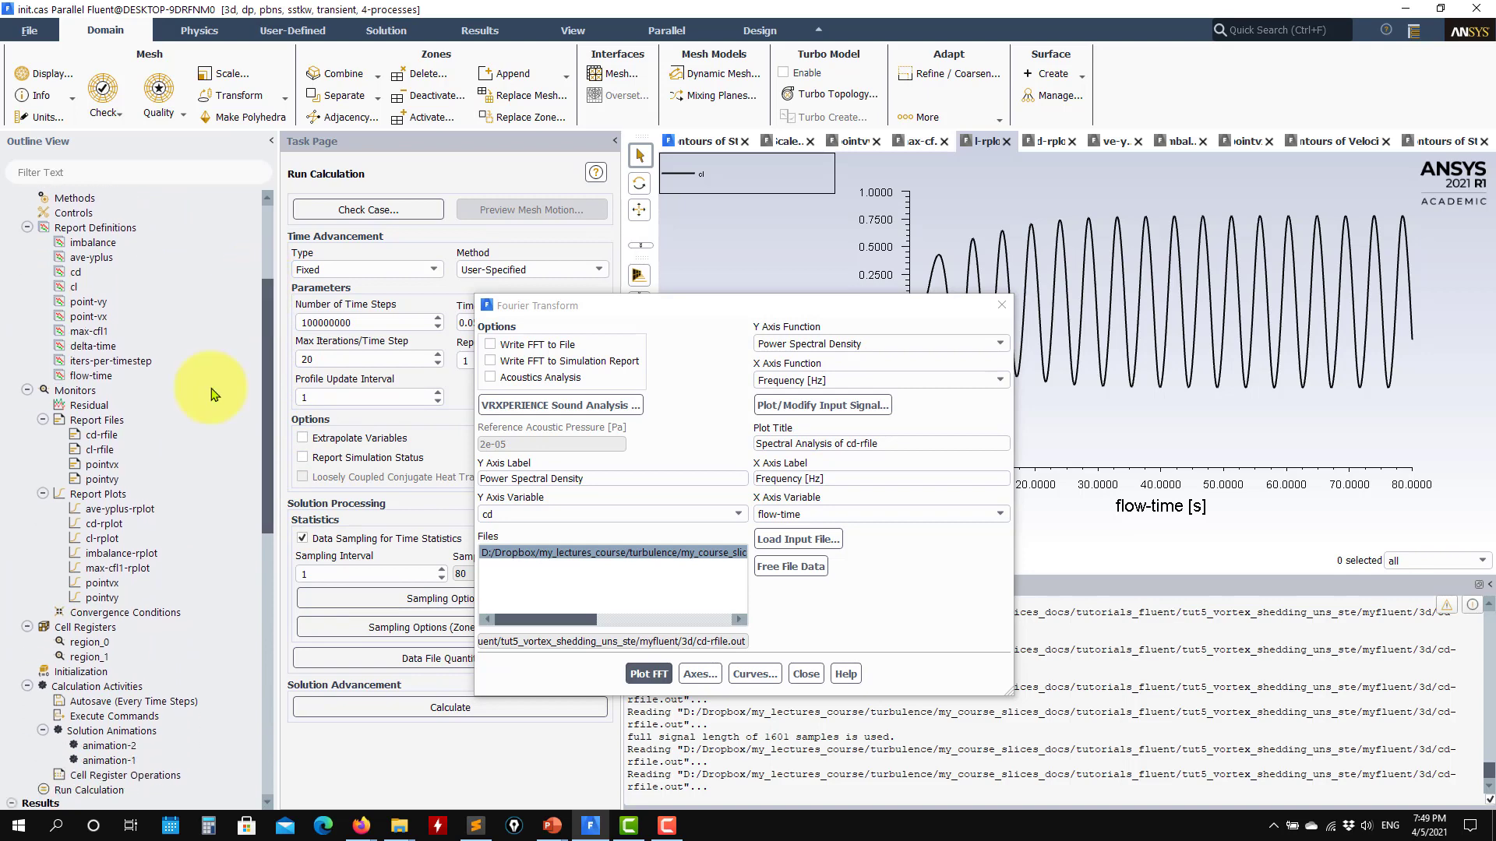
click(111, 435)
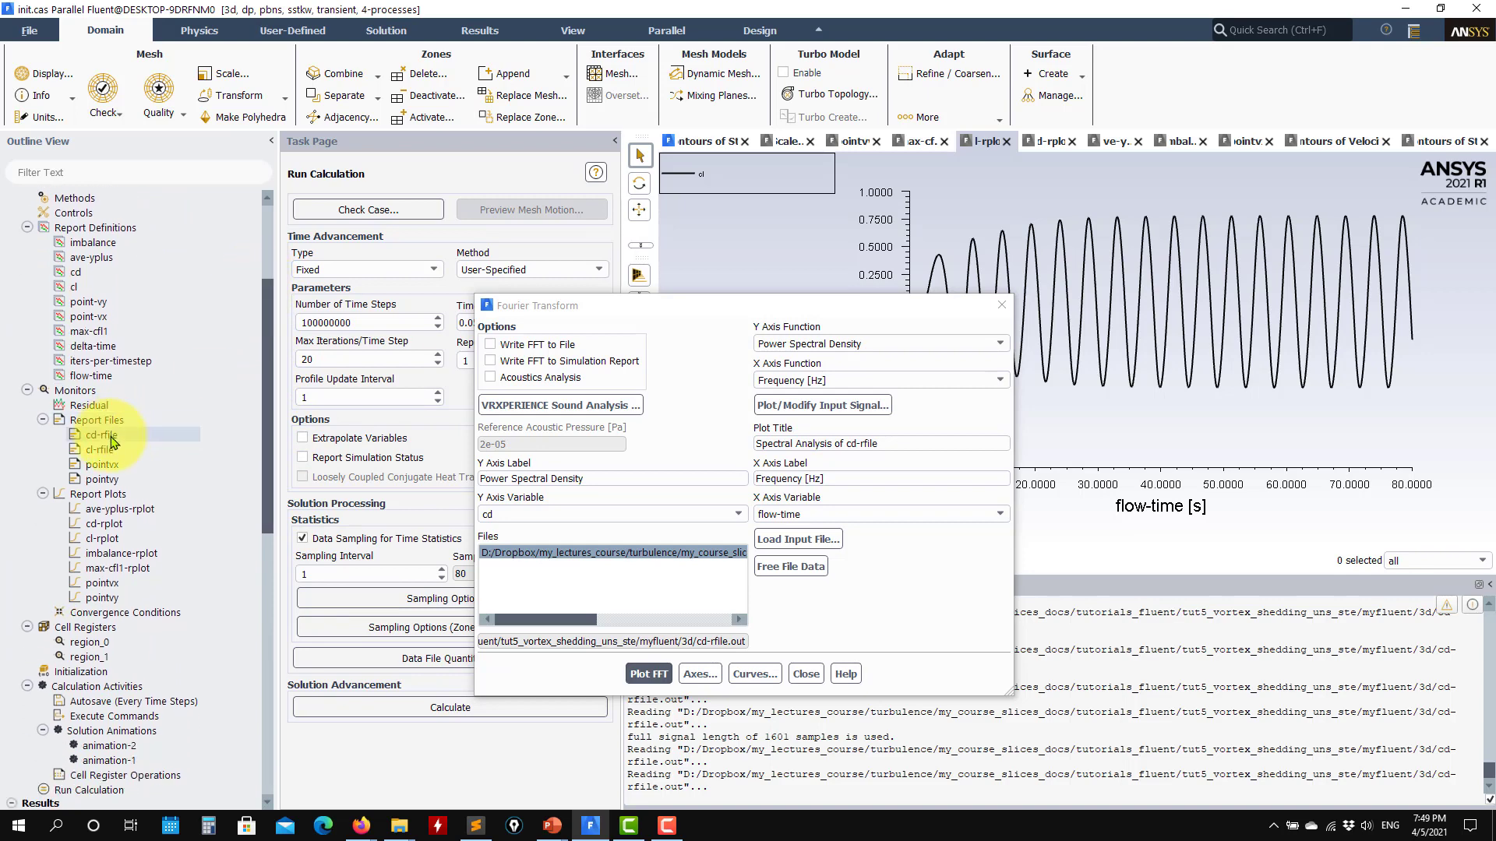
double_click(121, 436)
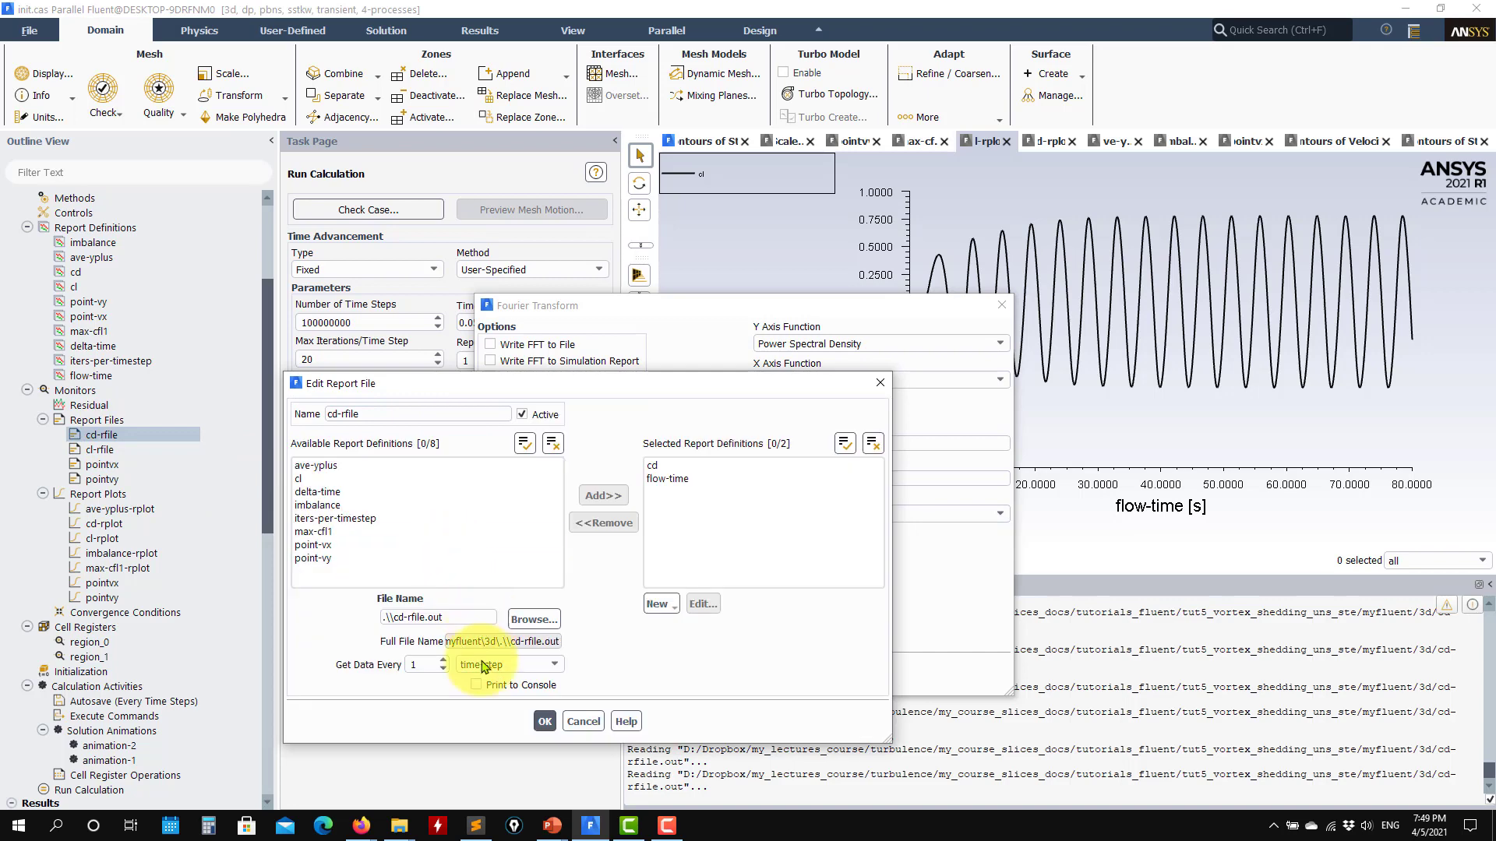
click(584, 722)
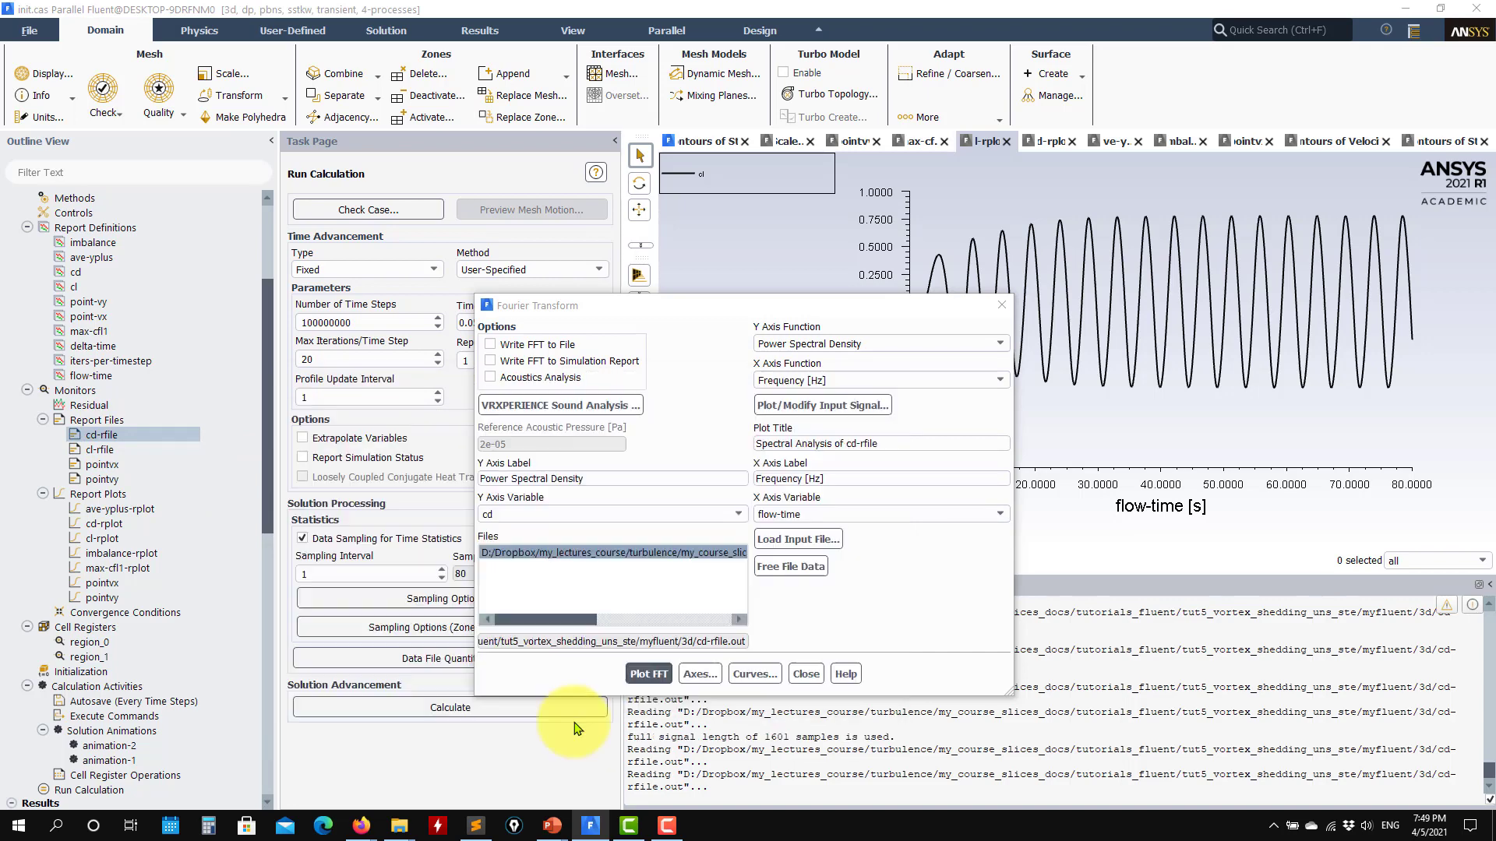
click(100, 450)
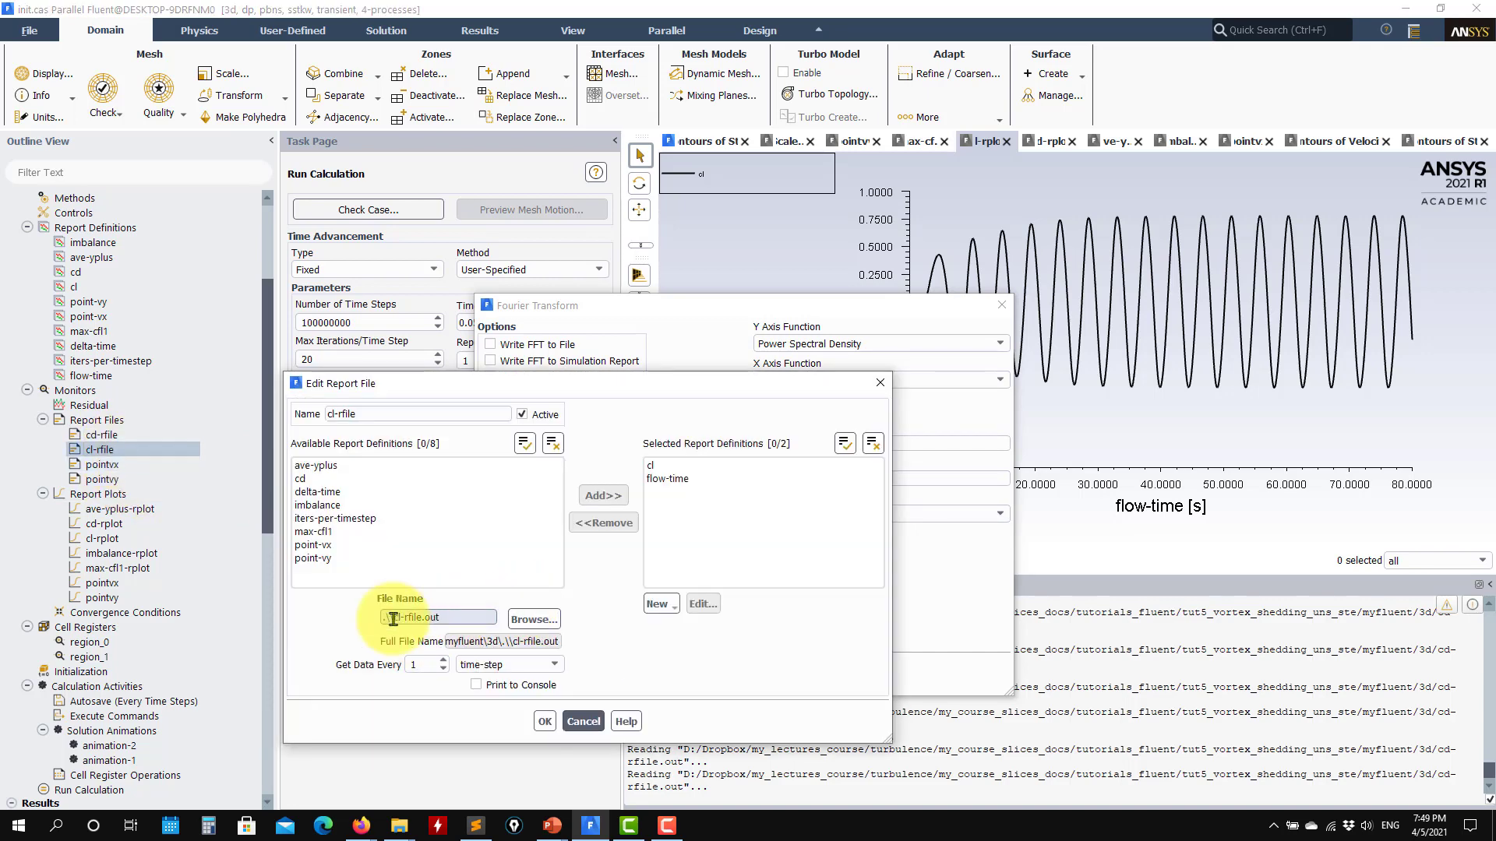
click(583, 722)
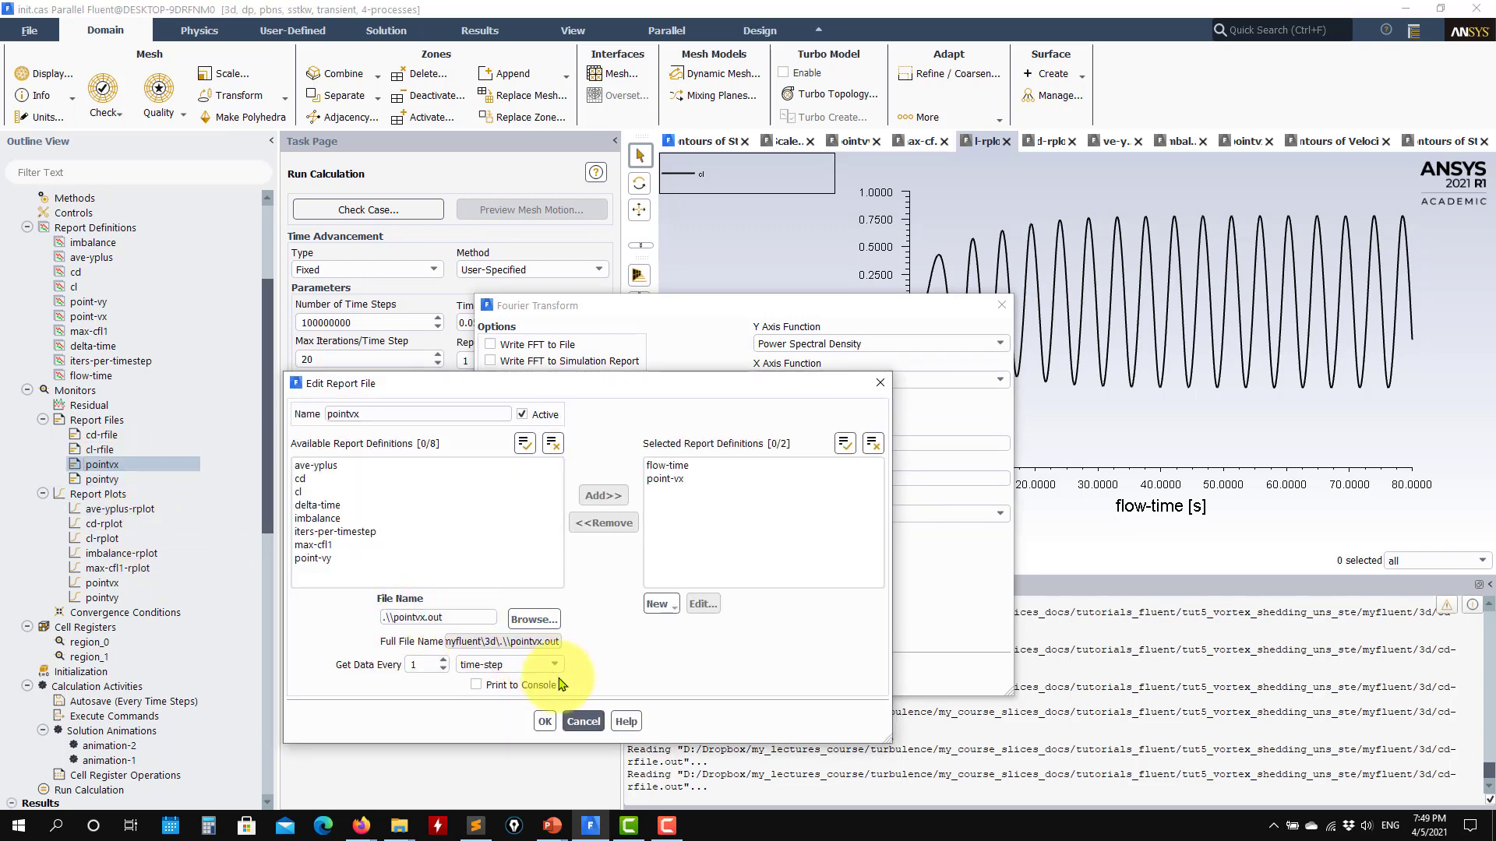
click(575, 723)
double_click(102, 479)
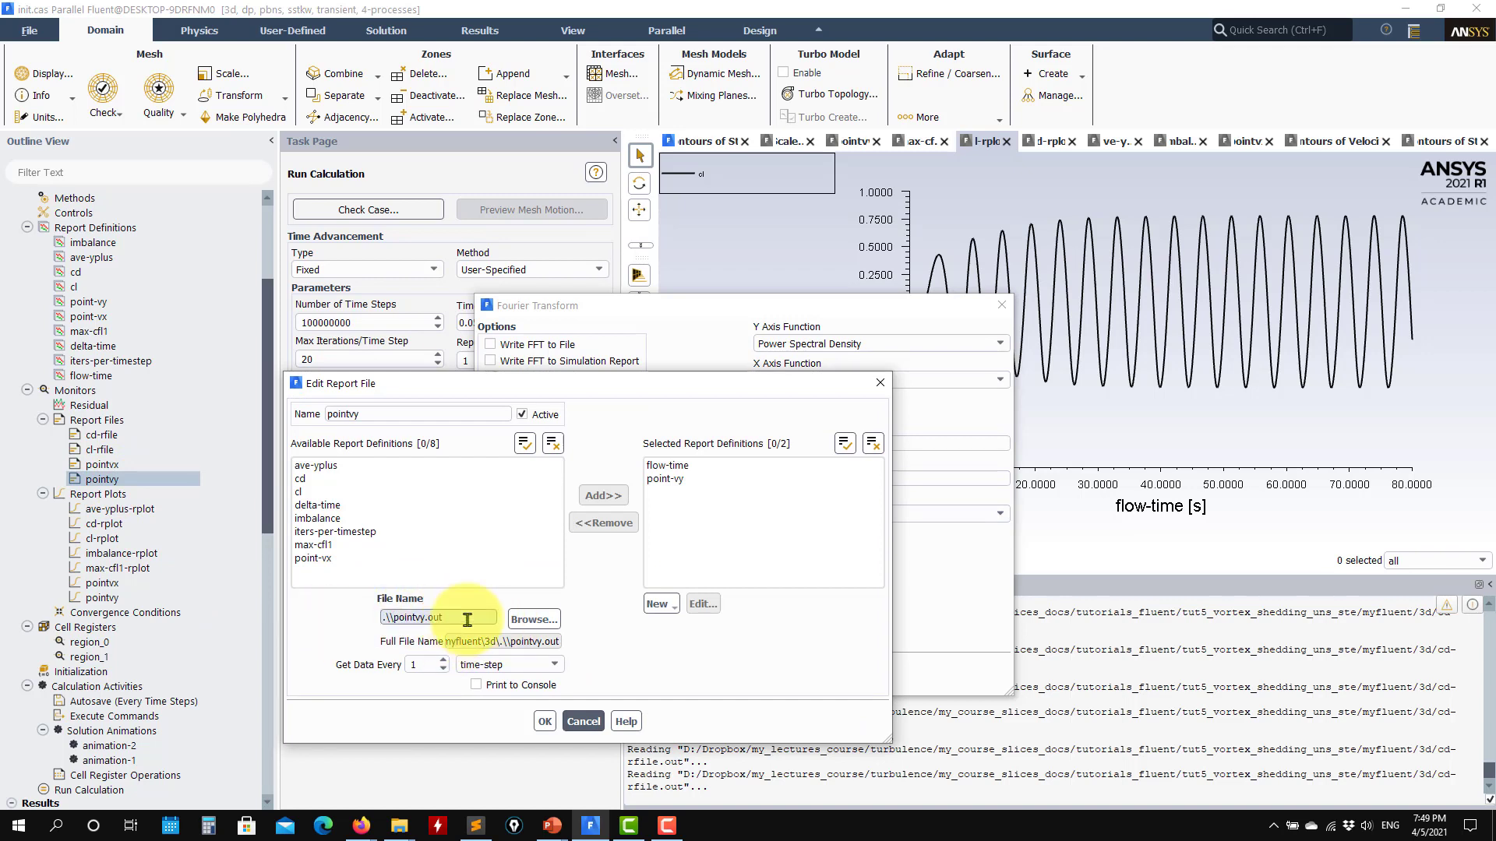
drag(463, 618, 357, 617)
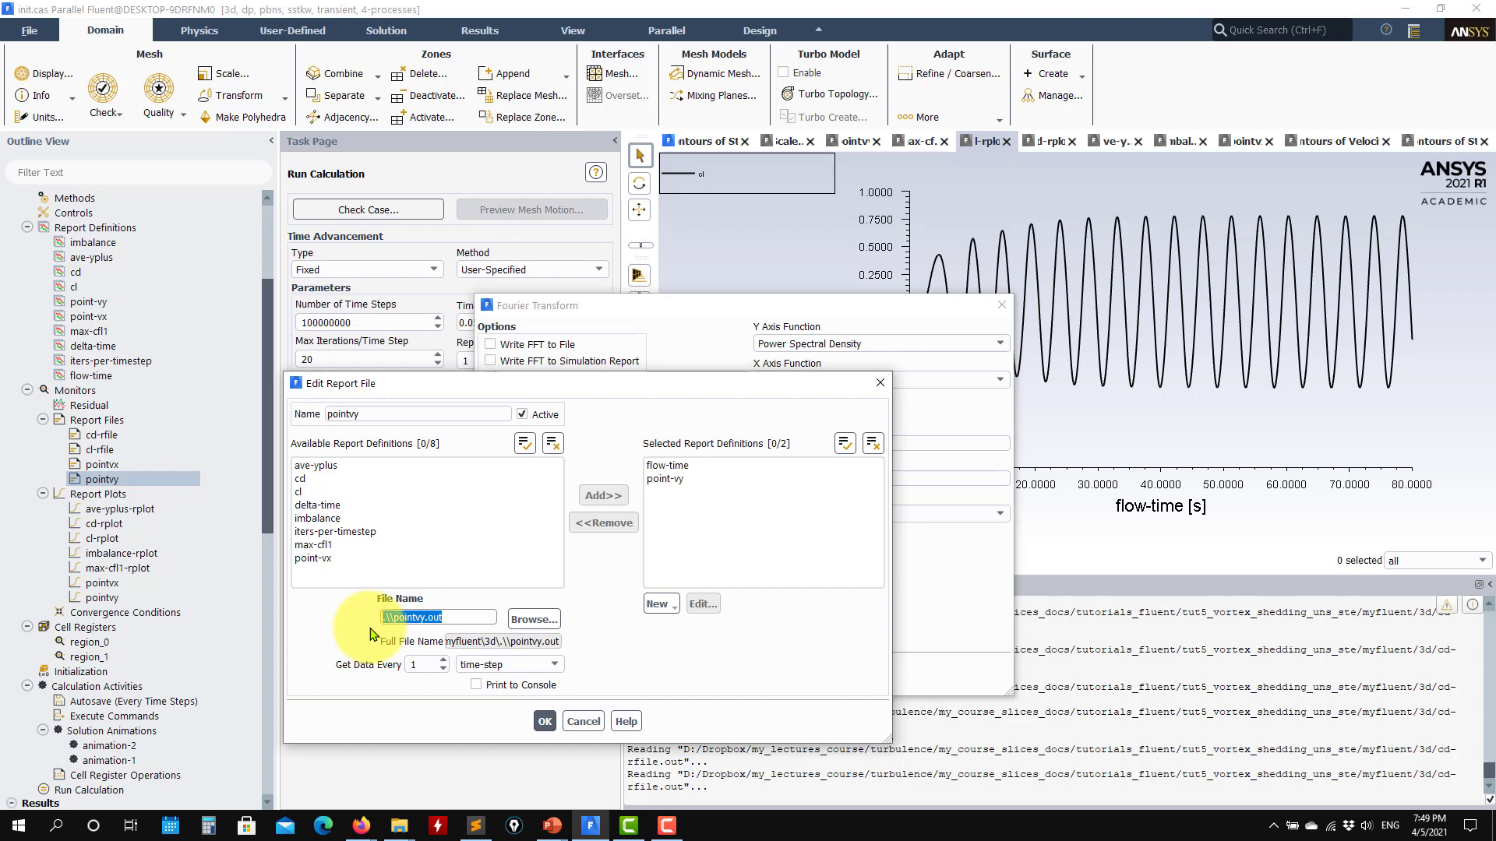
click(584, 721)
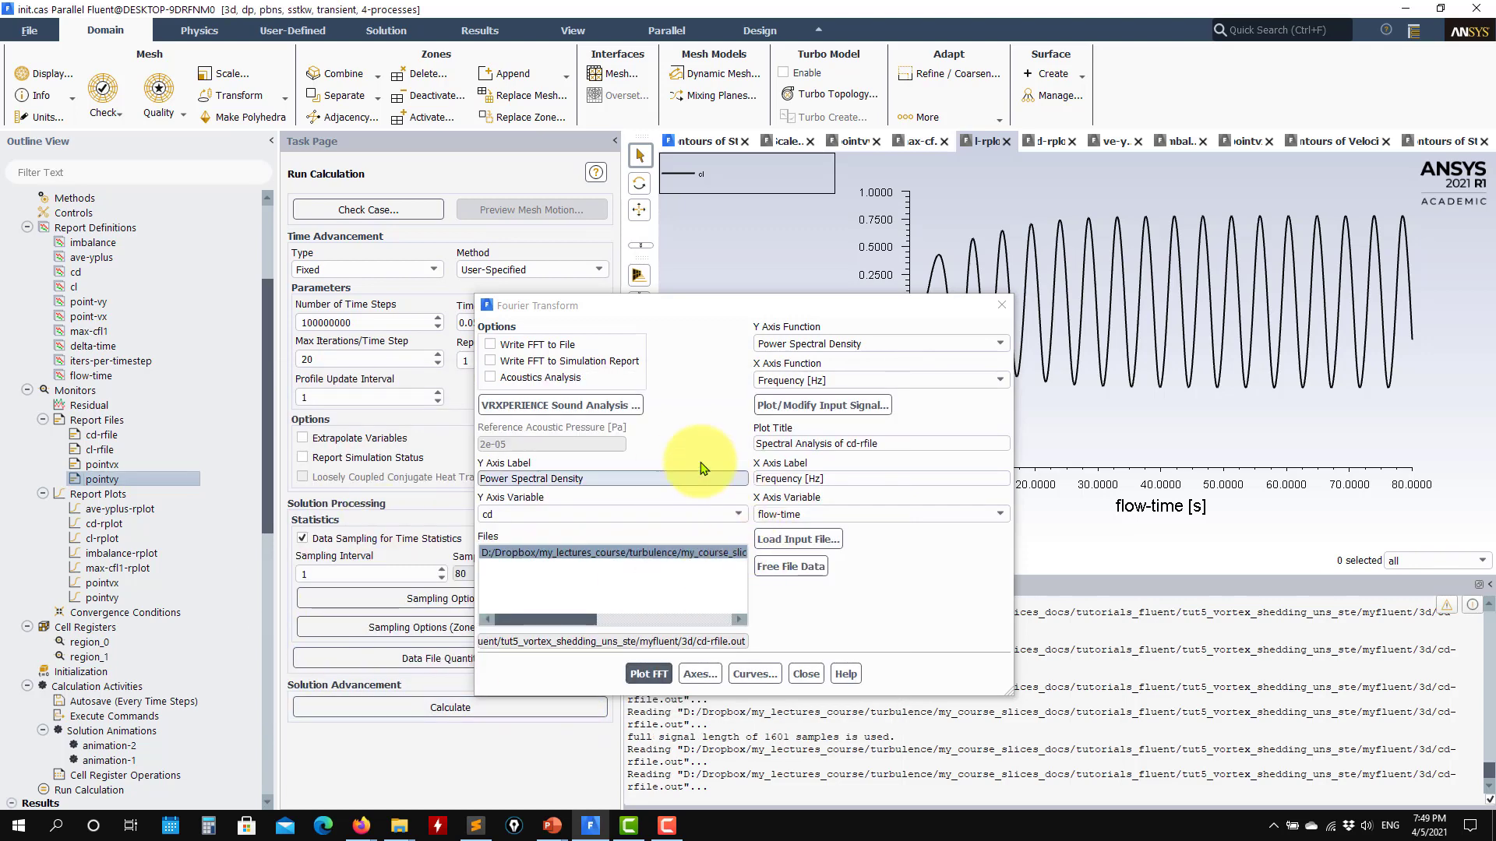
- Plot the loaded input signal with cd against flow-time
drag(658, 307, 303, 134)
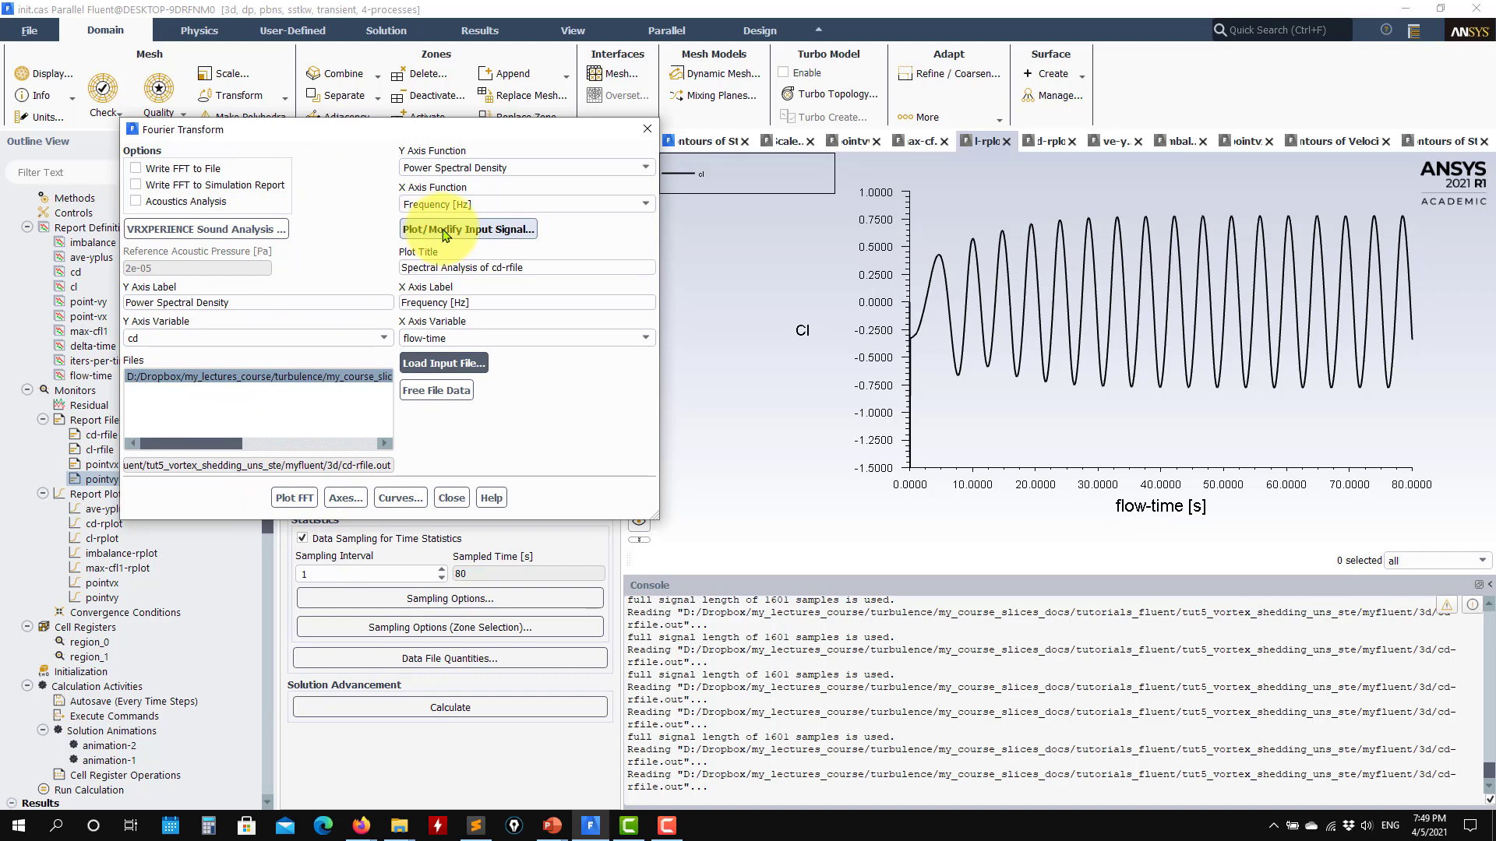
click(445, 231)
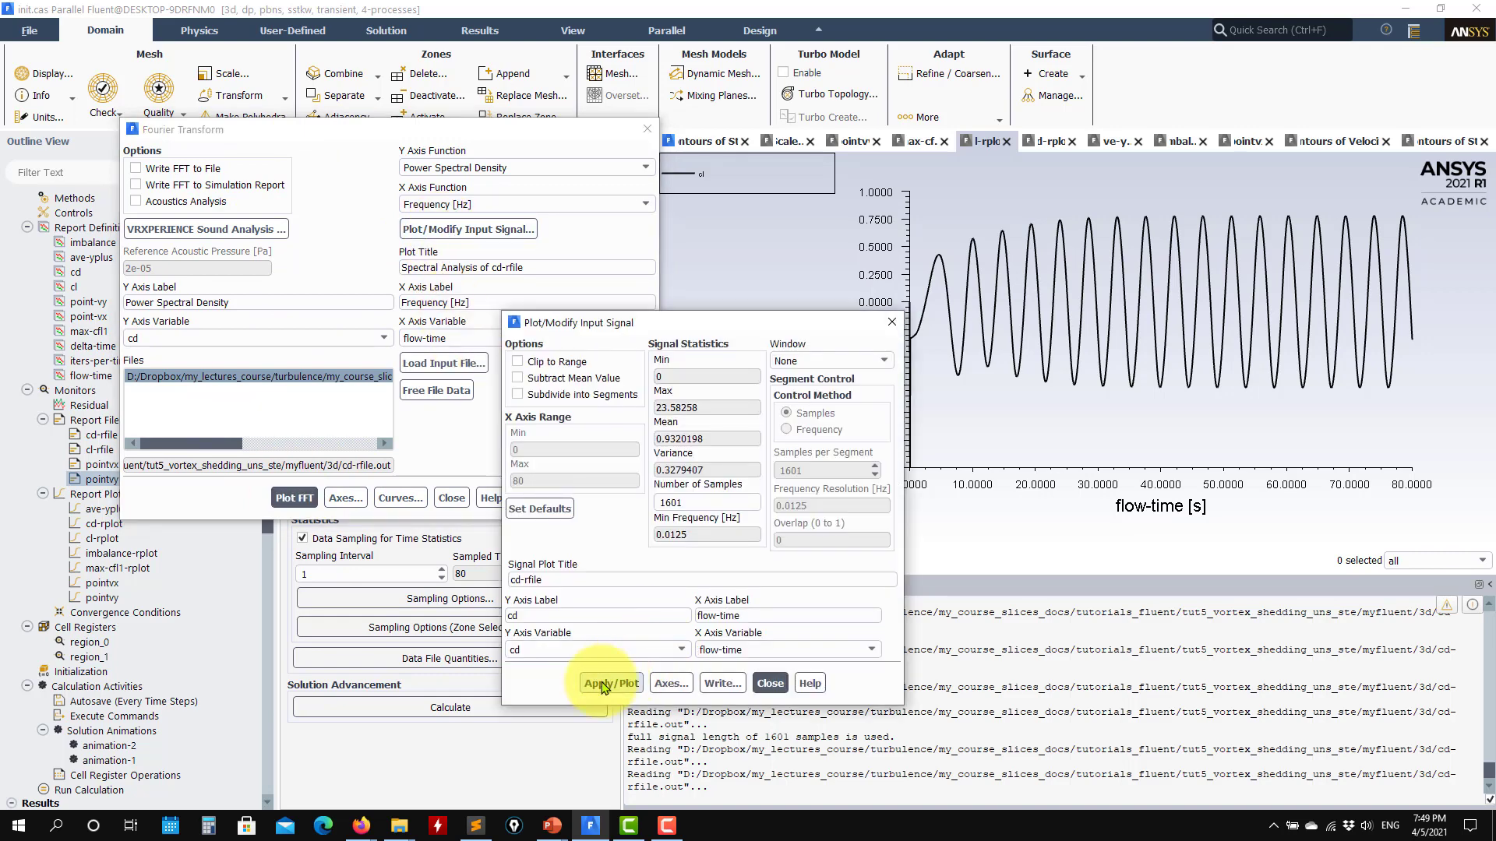
drag(614, 327, 299, 266)
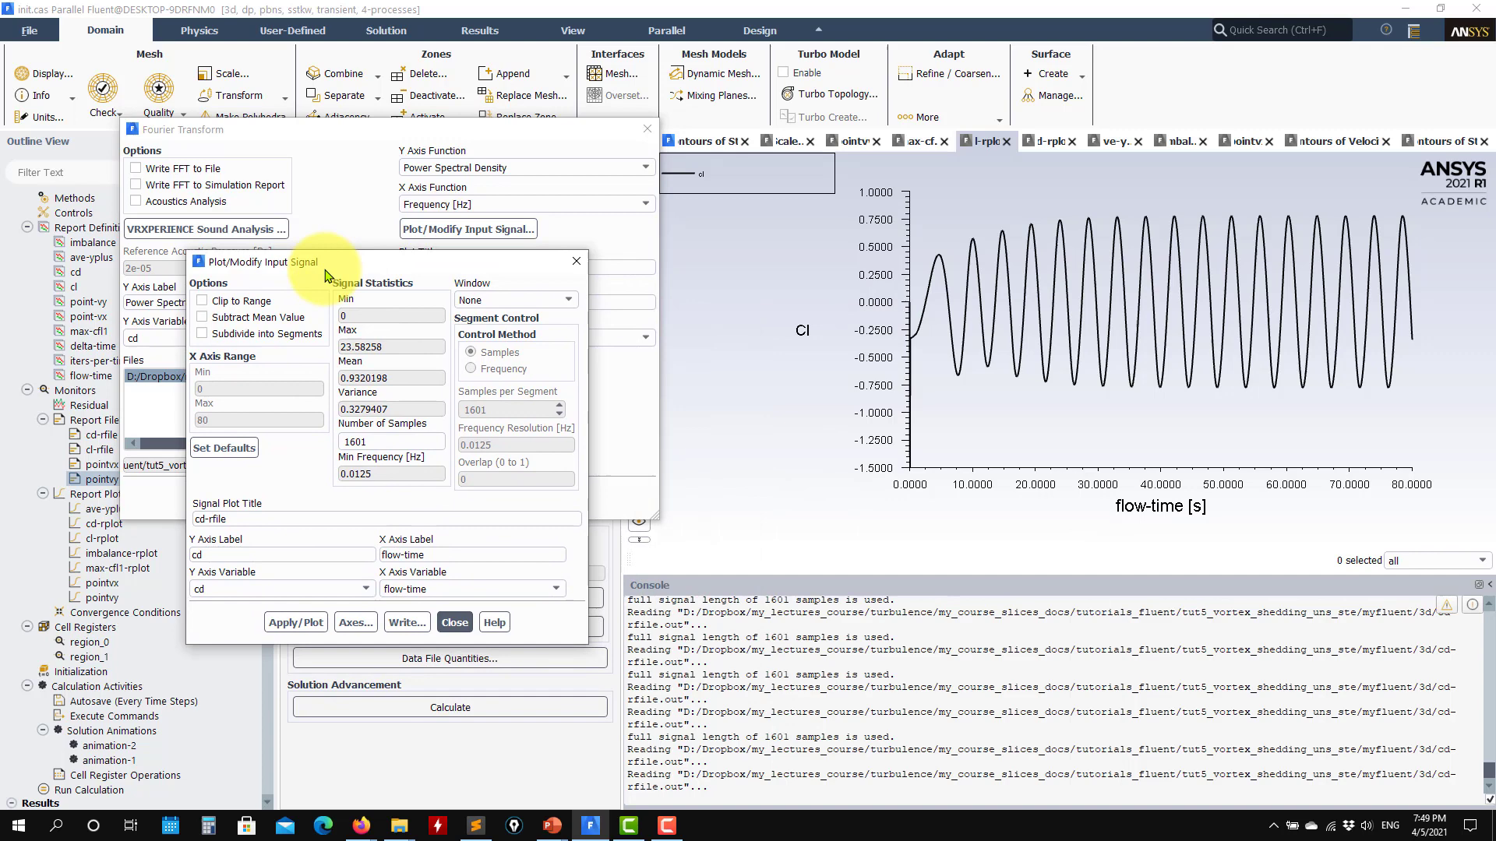
click(301, 625)
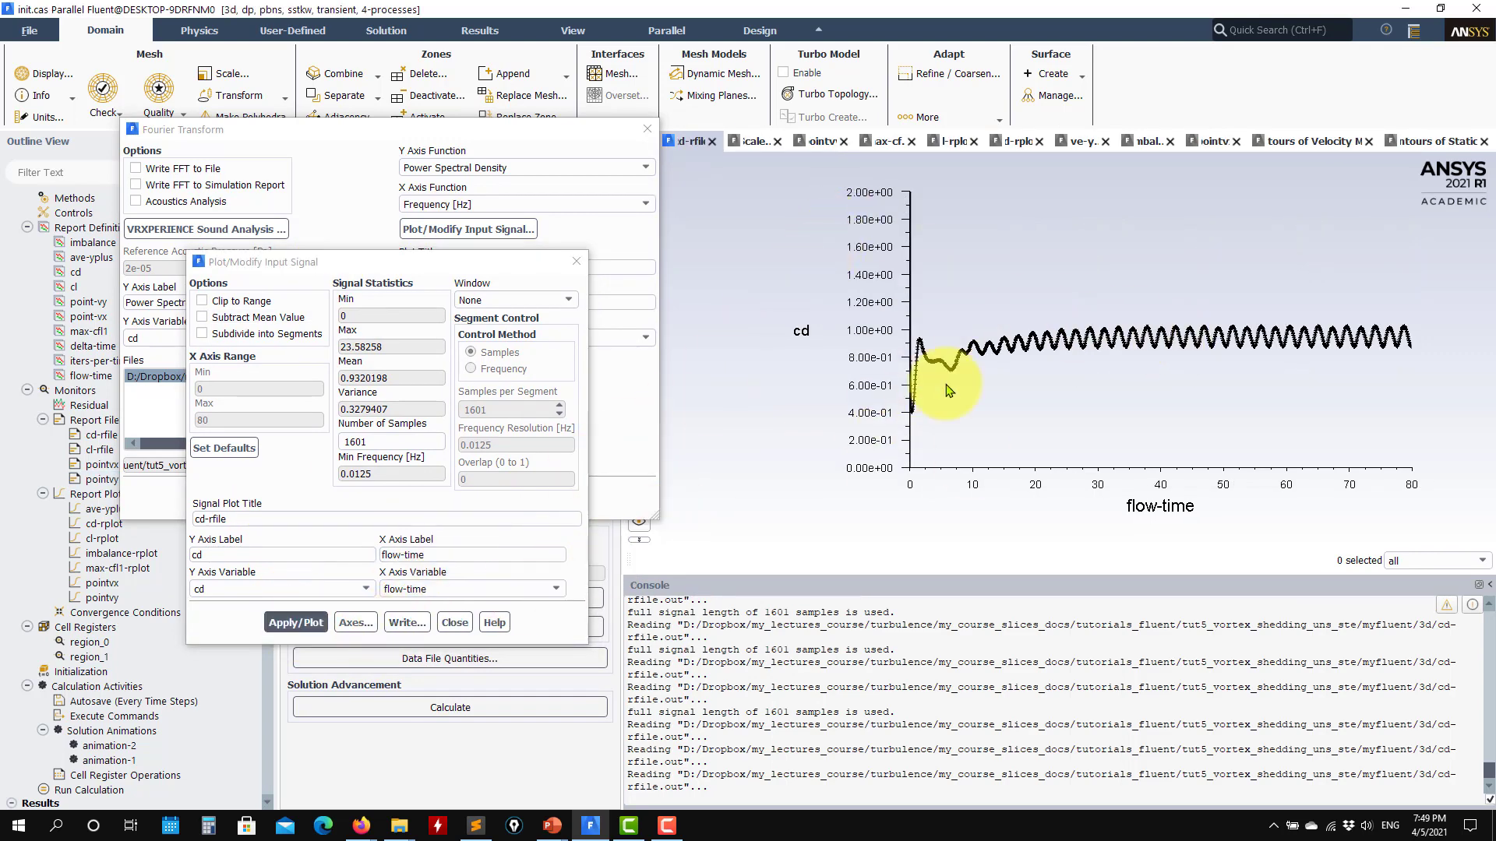
- Enable auto range for the Y axis of the cd signal plot and replot it
click(356, 622)
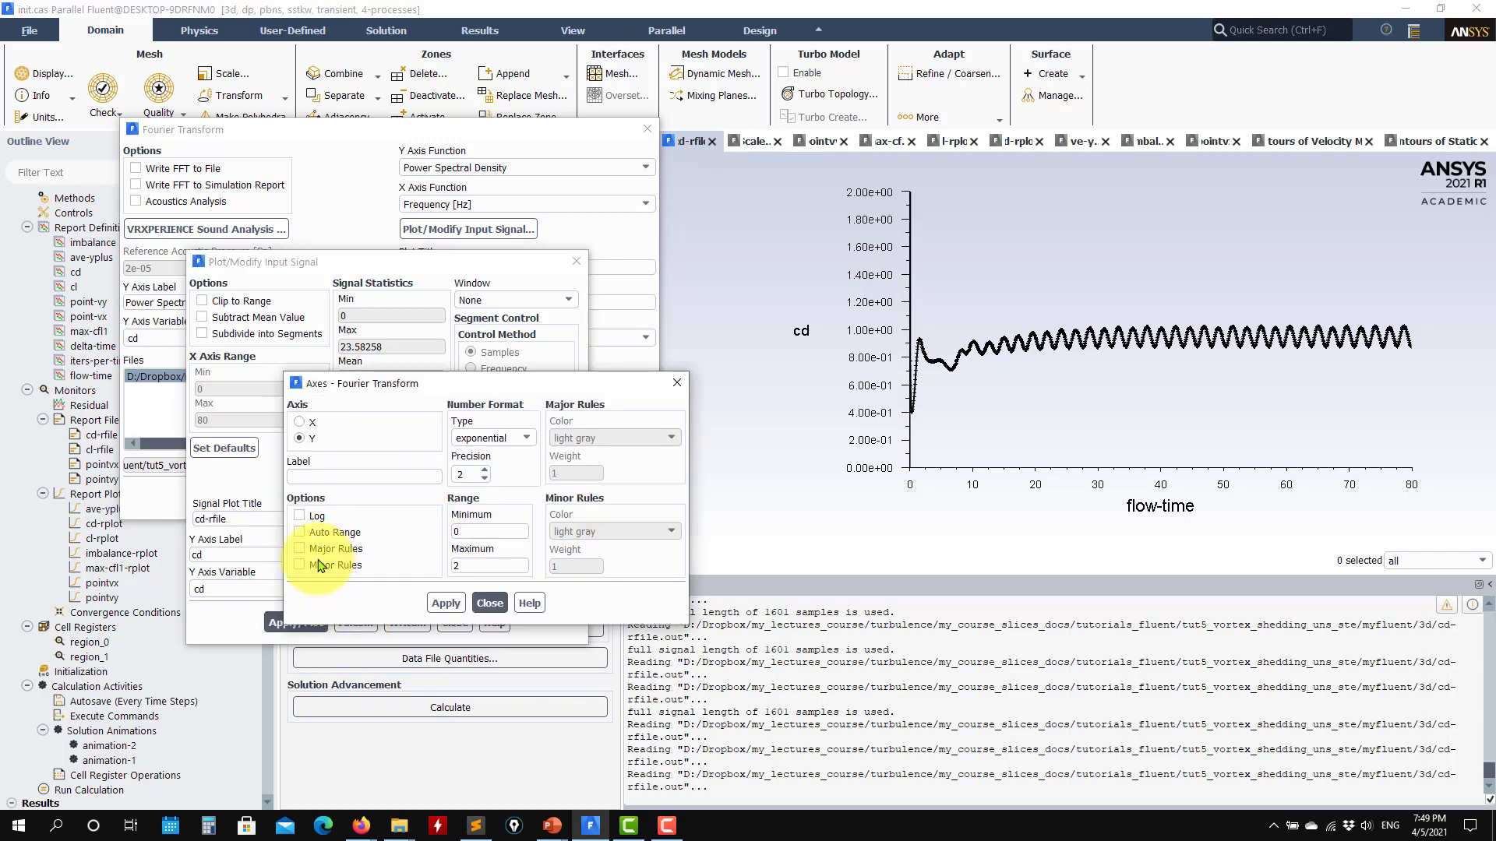
click(446, 604)
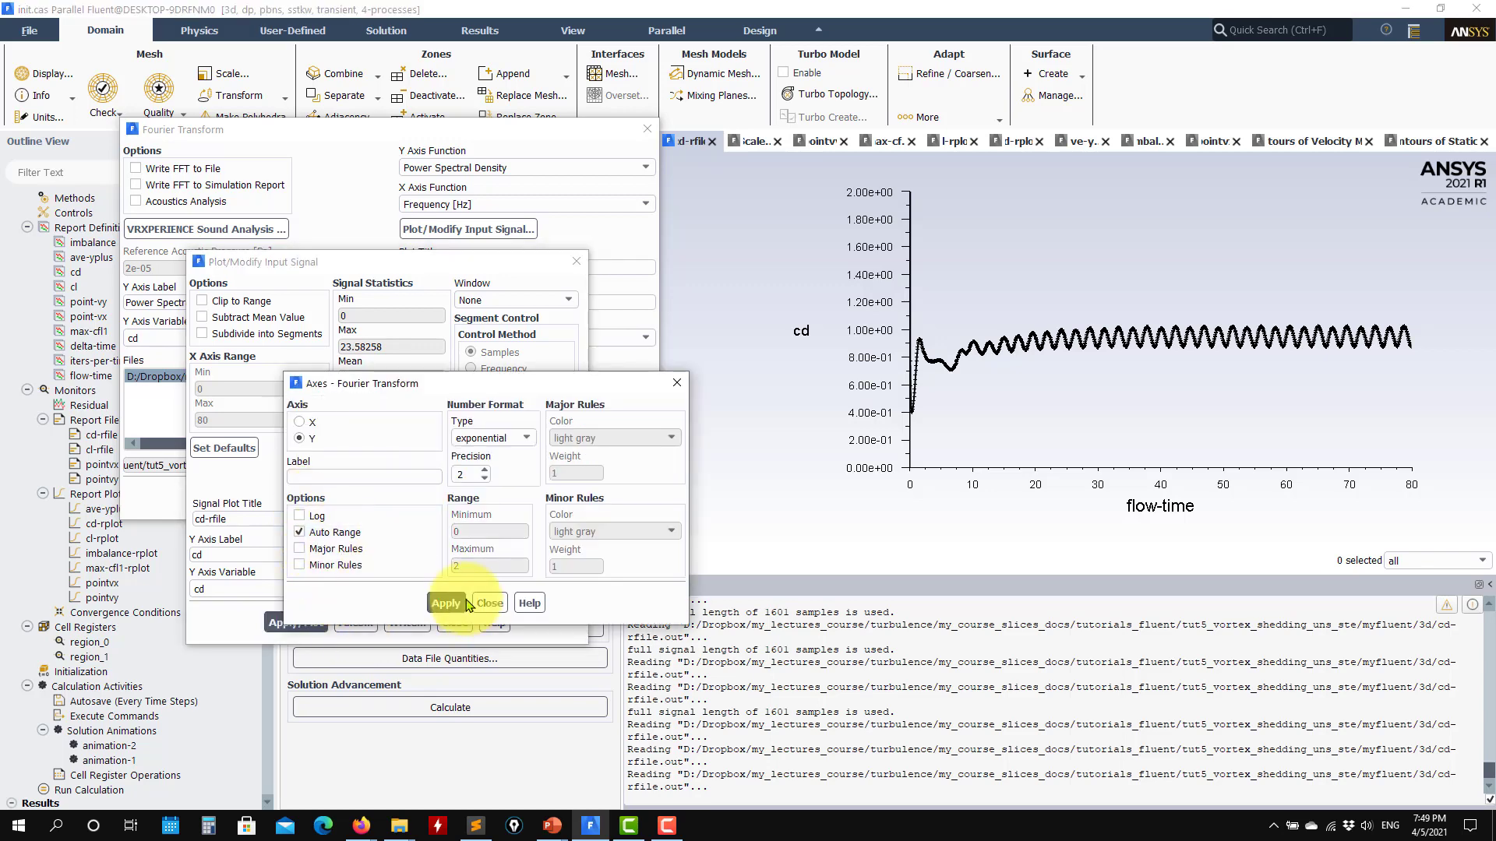
click(490, 603)
click(296, 623)
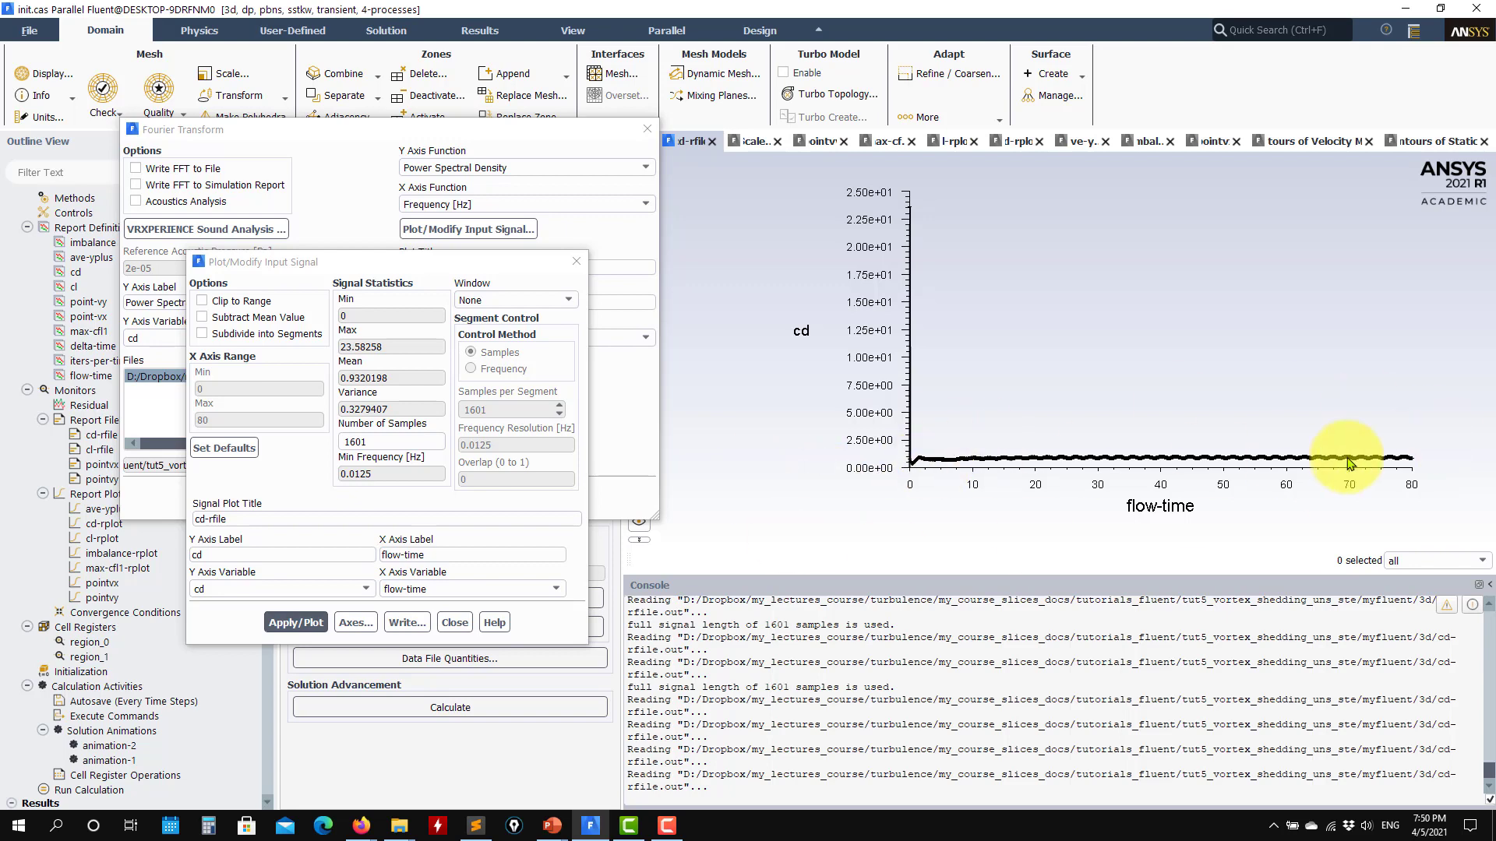
- Turn off auto range for the Y axis to use the fixed 0 to 2 range, and replot the cd signal
click(356, 624)
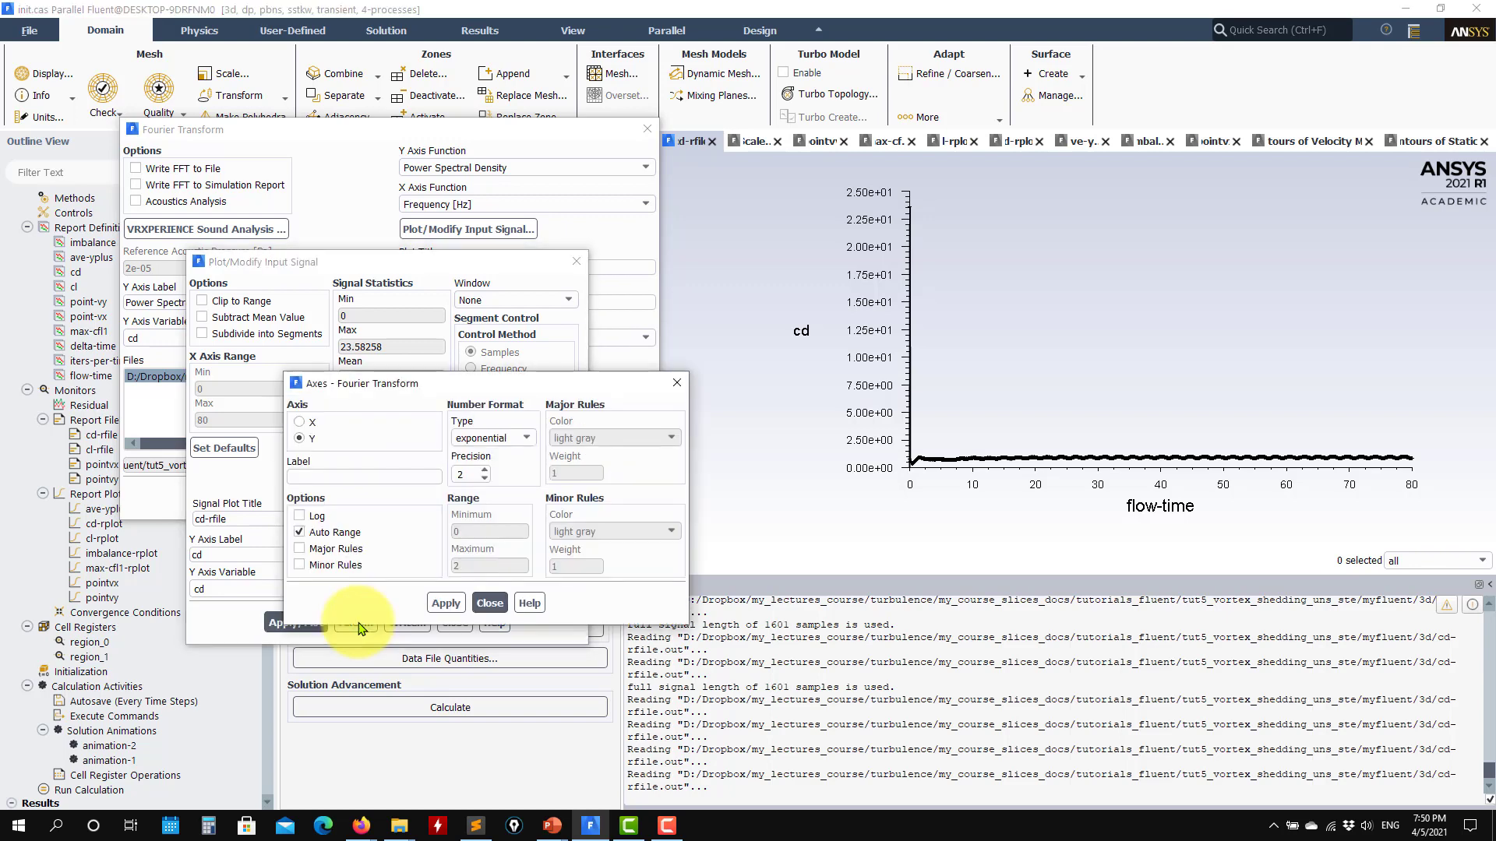
click(307, 439)
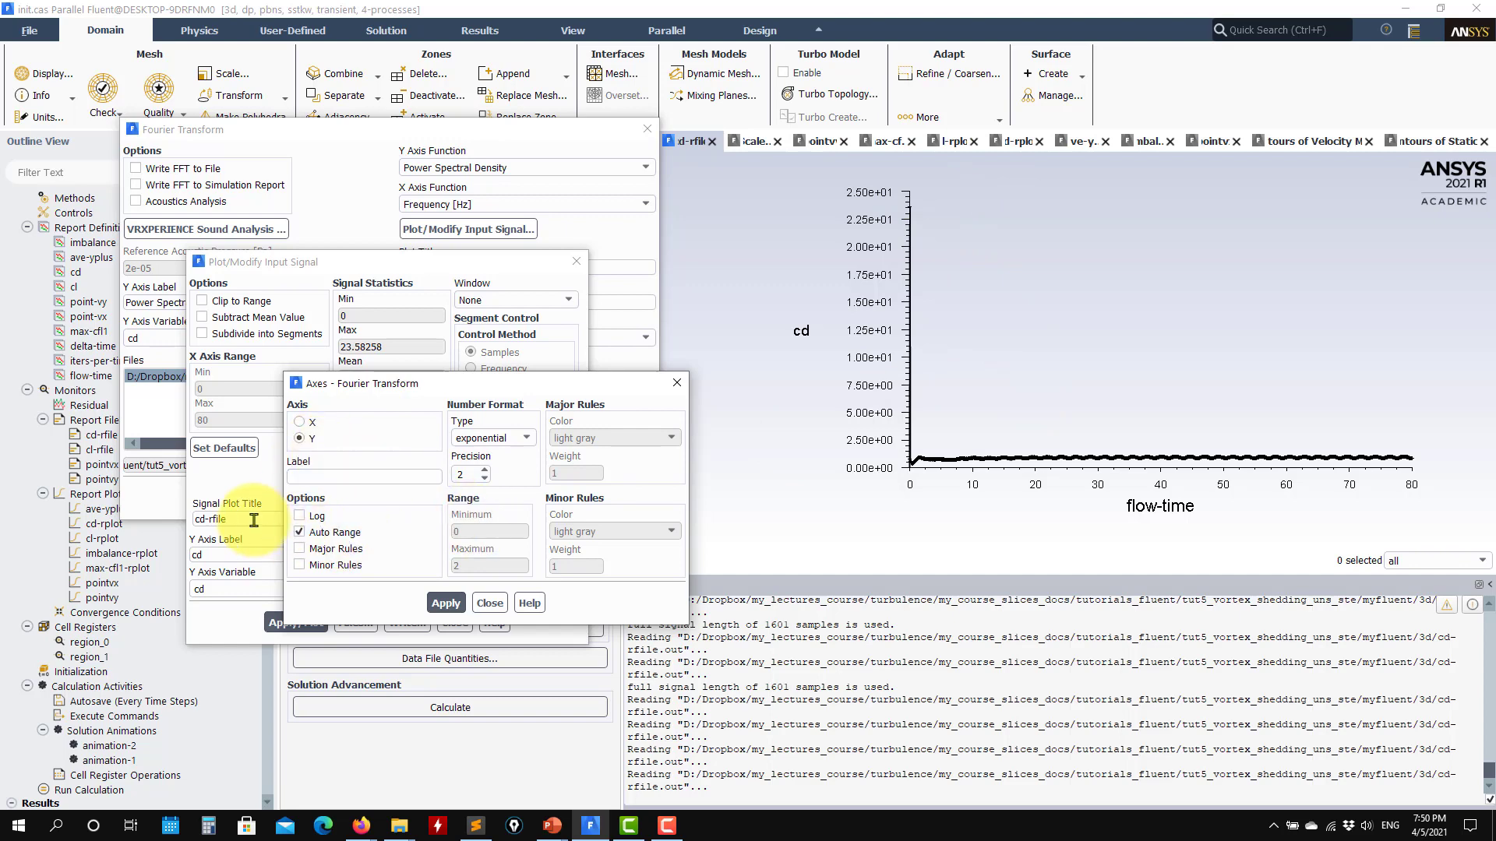
click(299, 532)
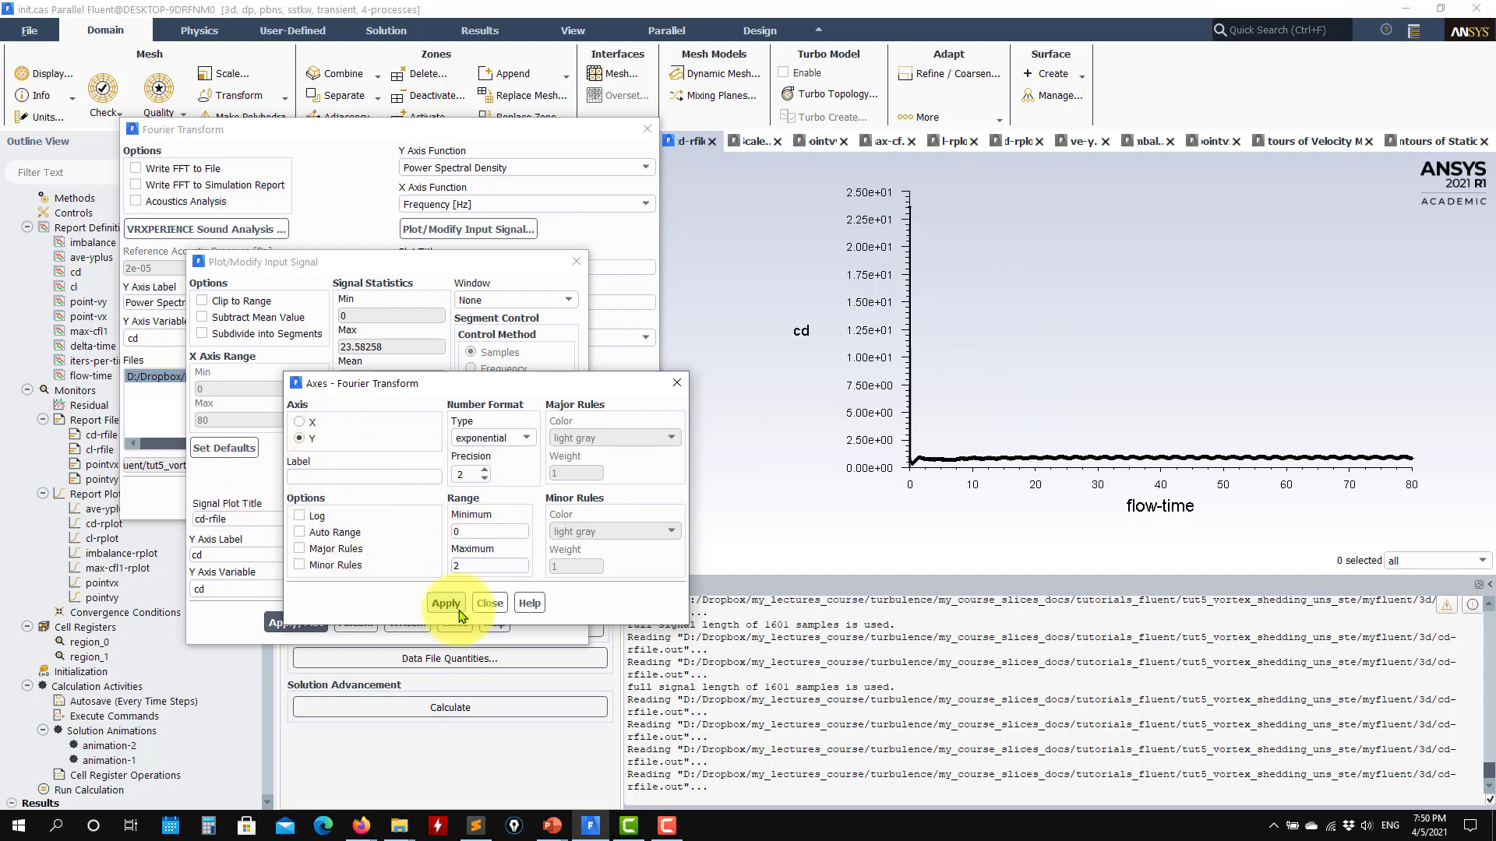
click(446, 603)
click(490, 603)
click(296, 623)
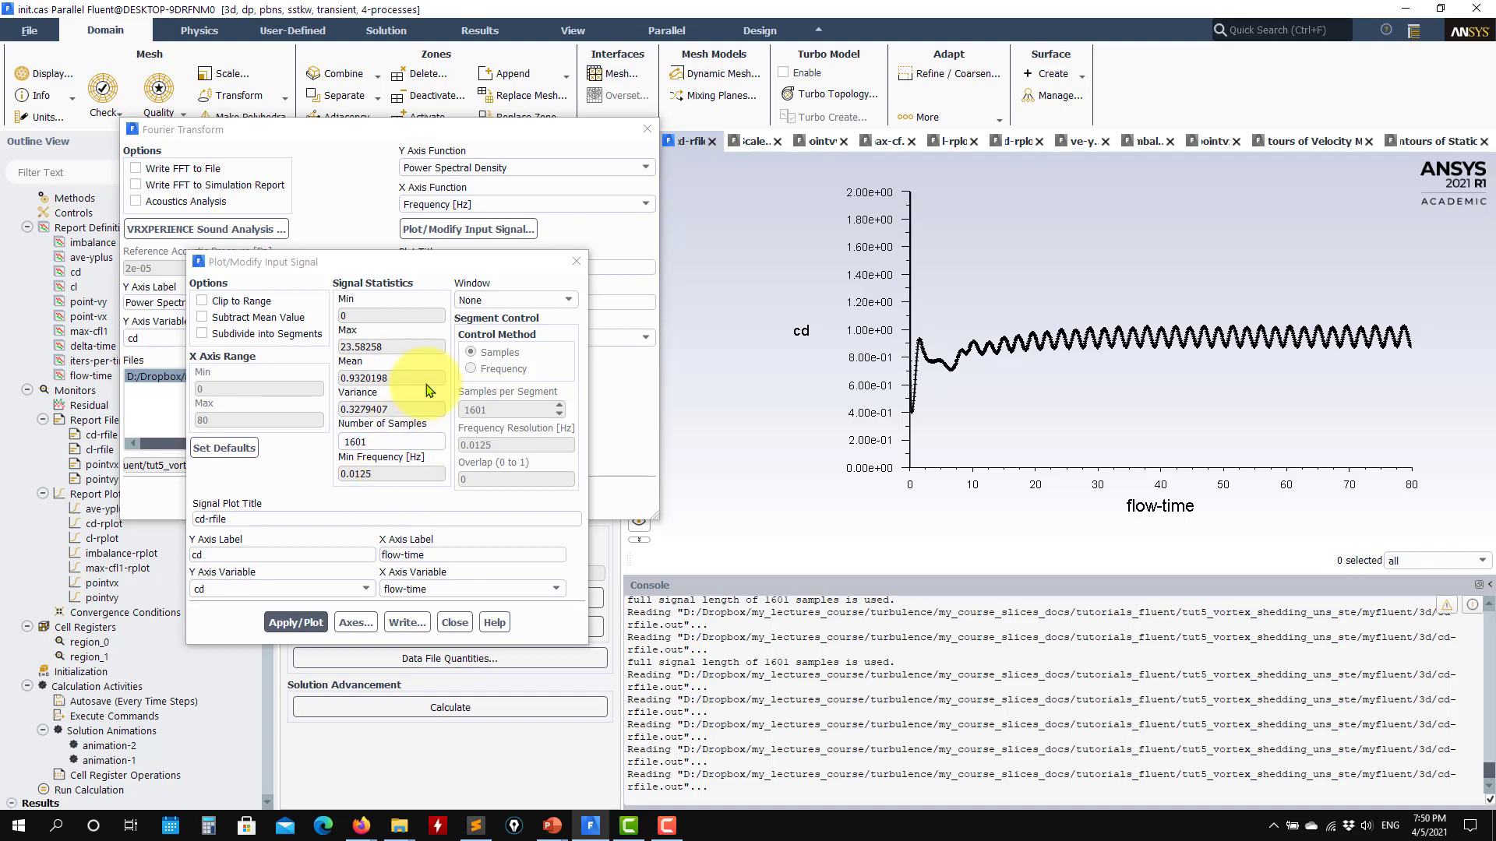
- Clip the cd signal to range with an X axis minimum of 40, and replot it
click(265, 303)
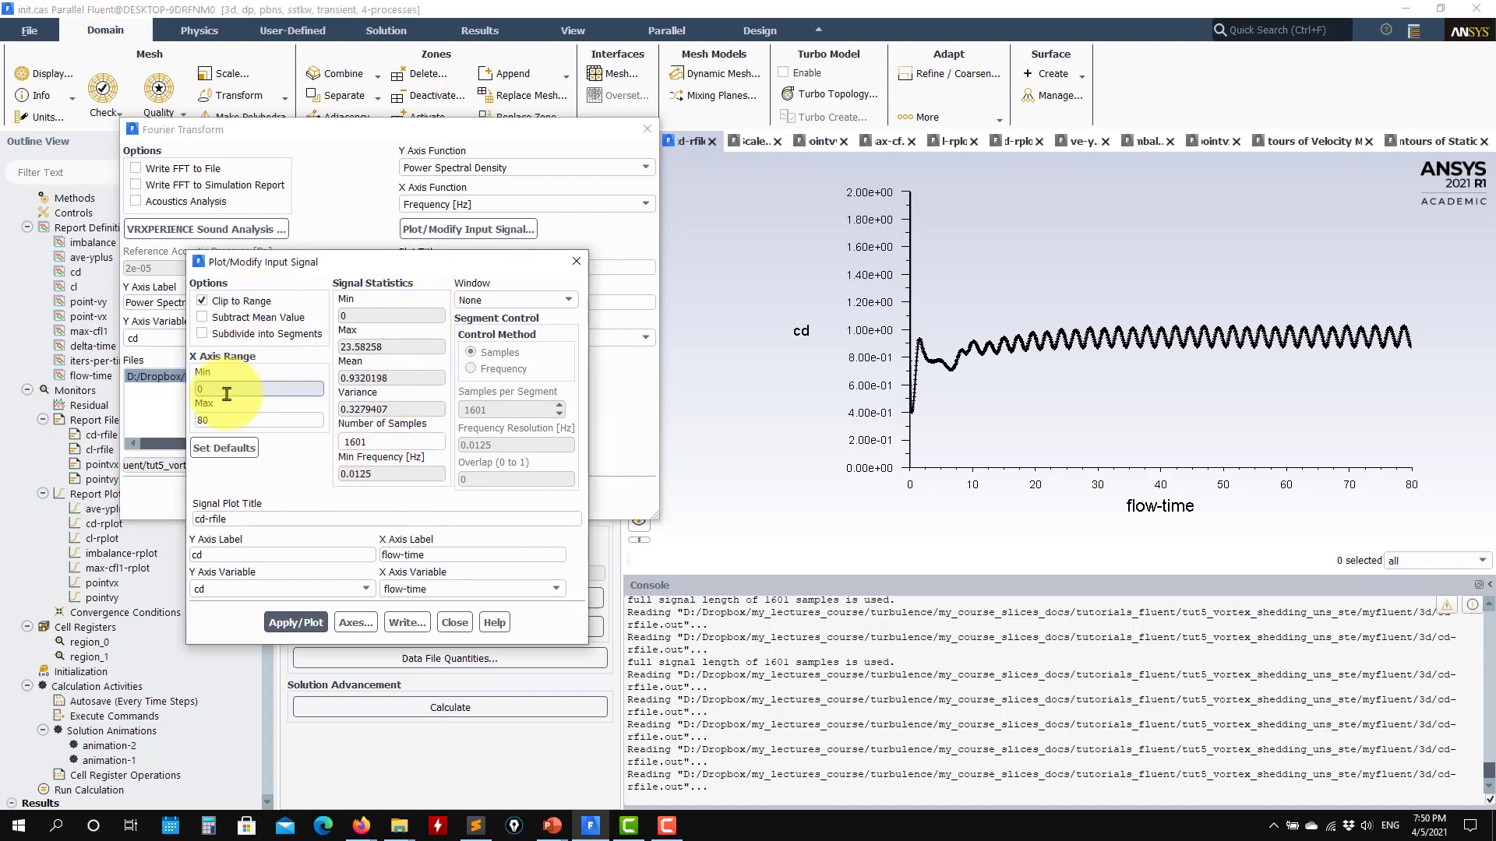
double_click(205, 389)
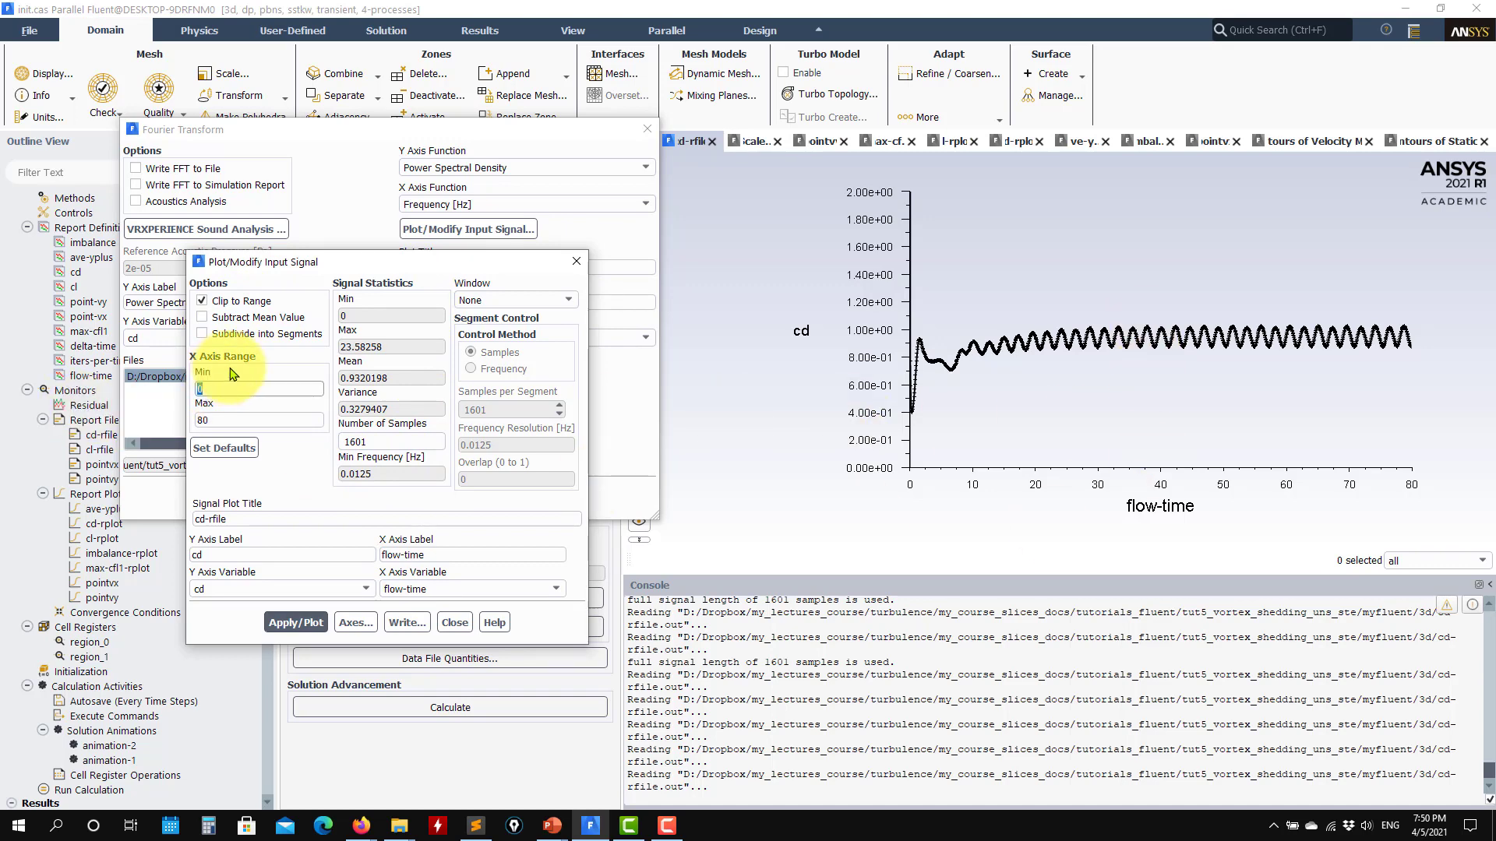
text(40)
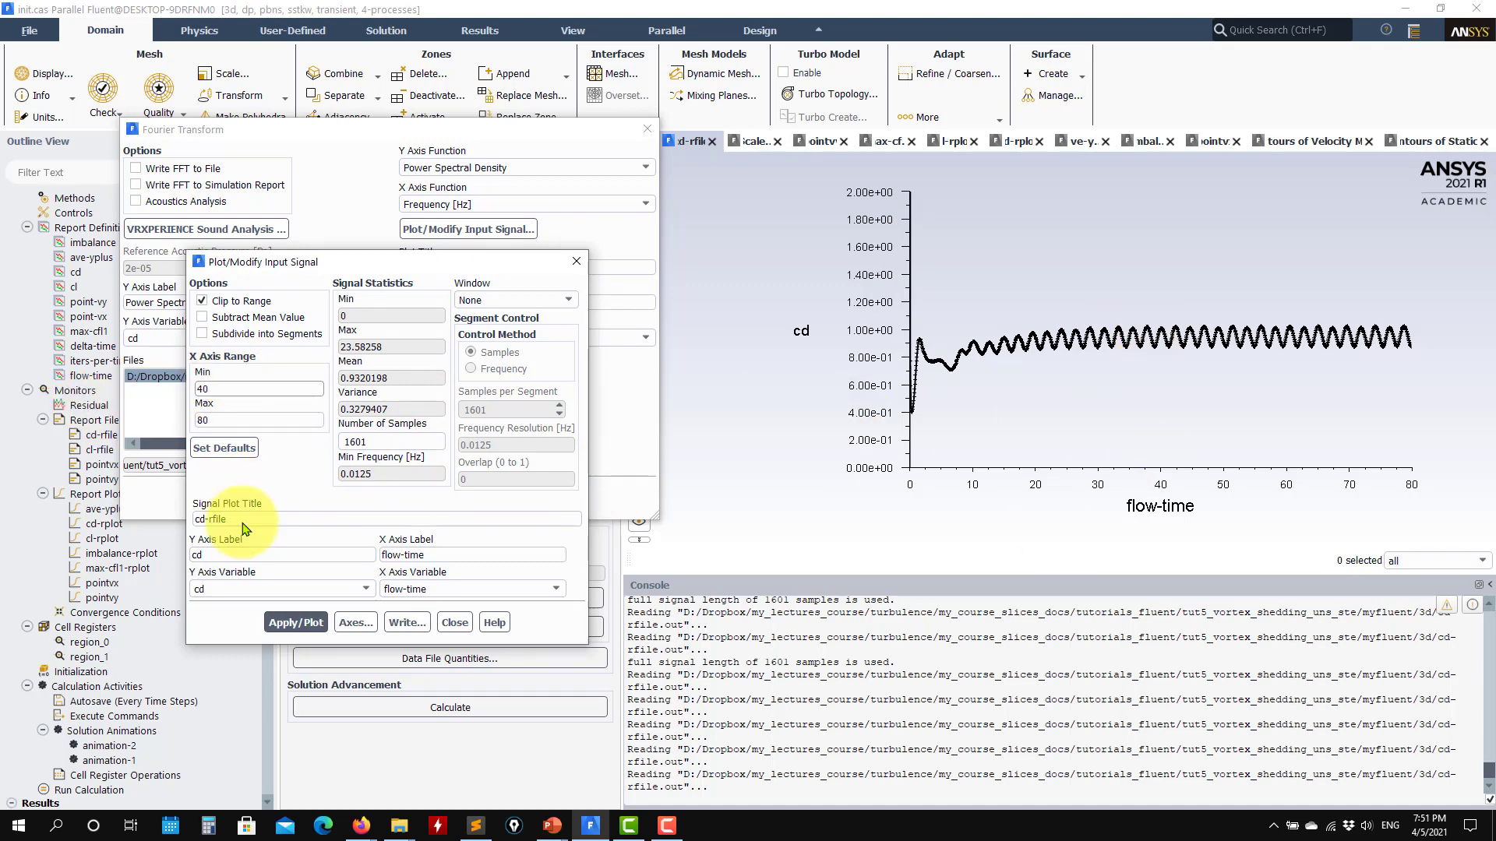
click(296, 622)
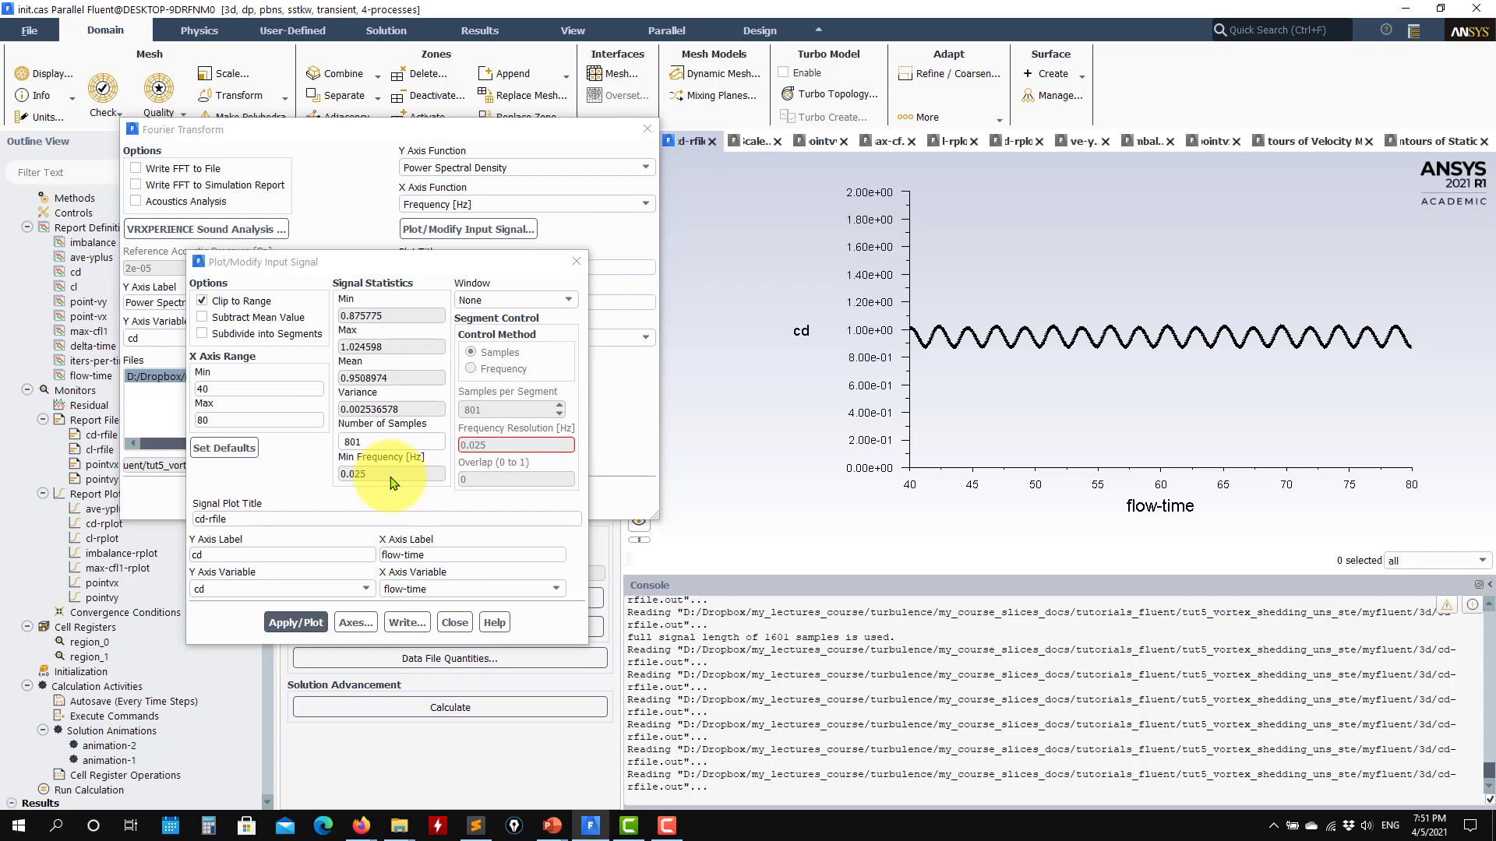
- View the available window functions for the cd signal, keep None, and close the input signal settings
click(568, 300)
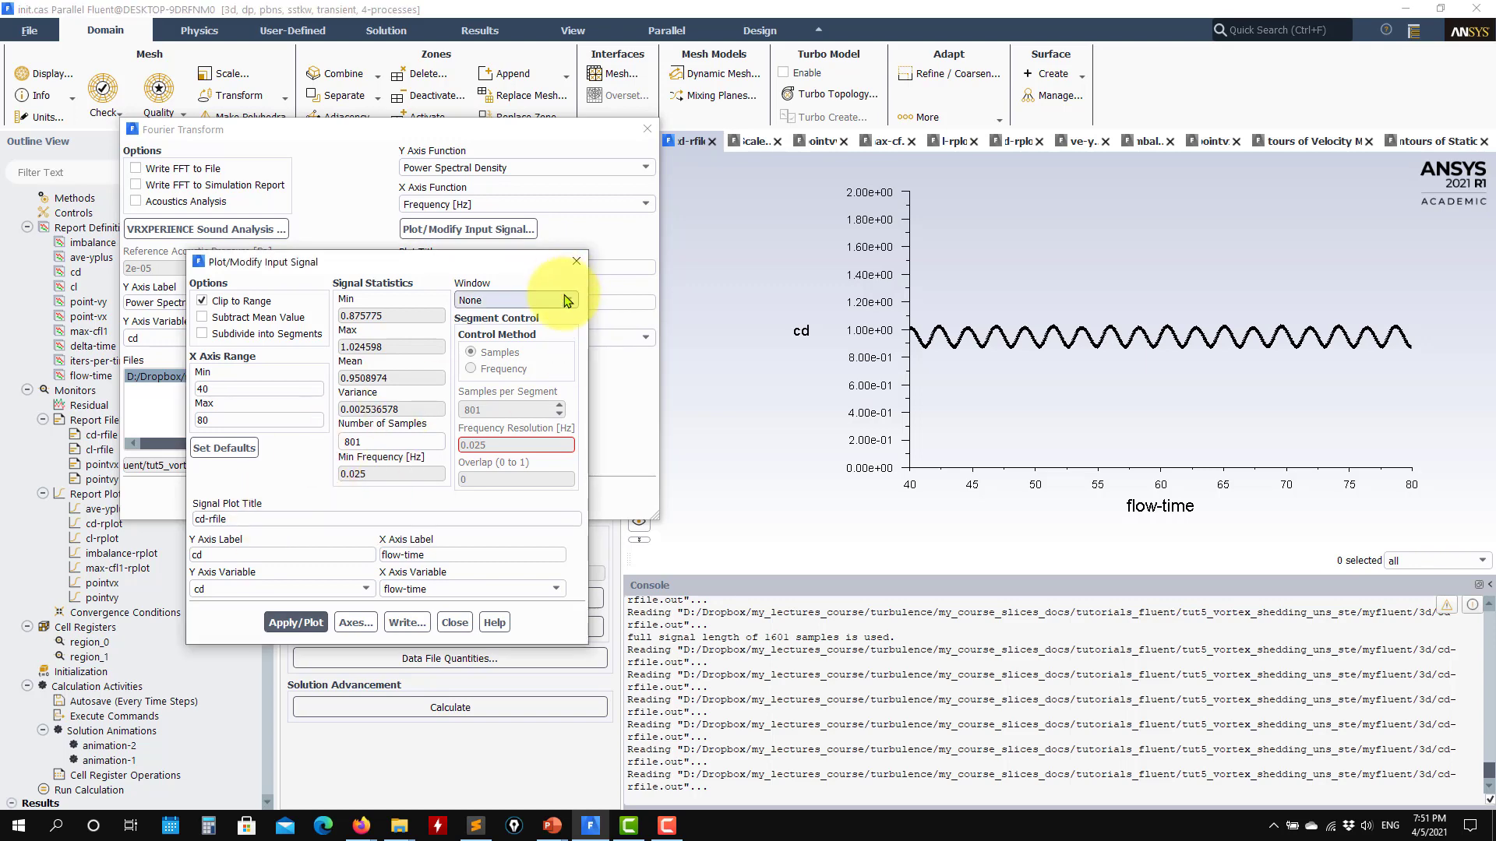
click(369, 270)
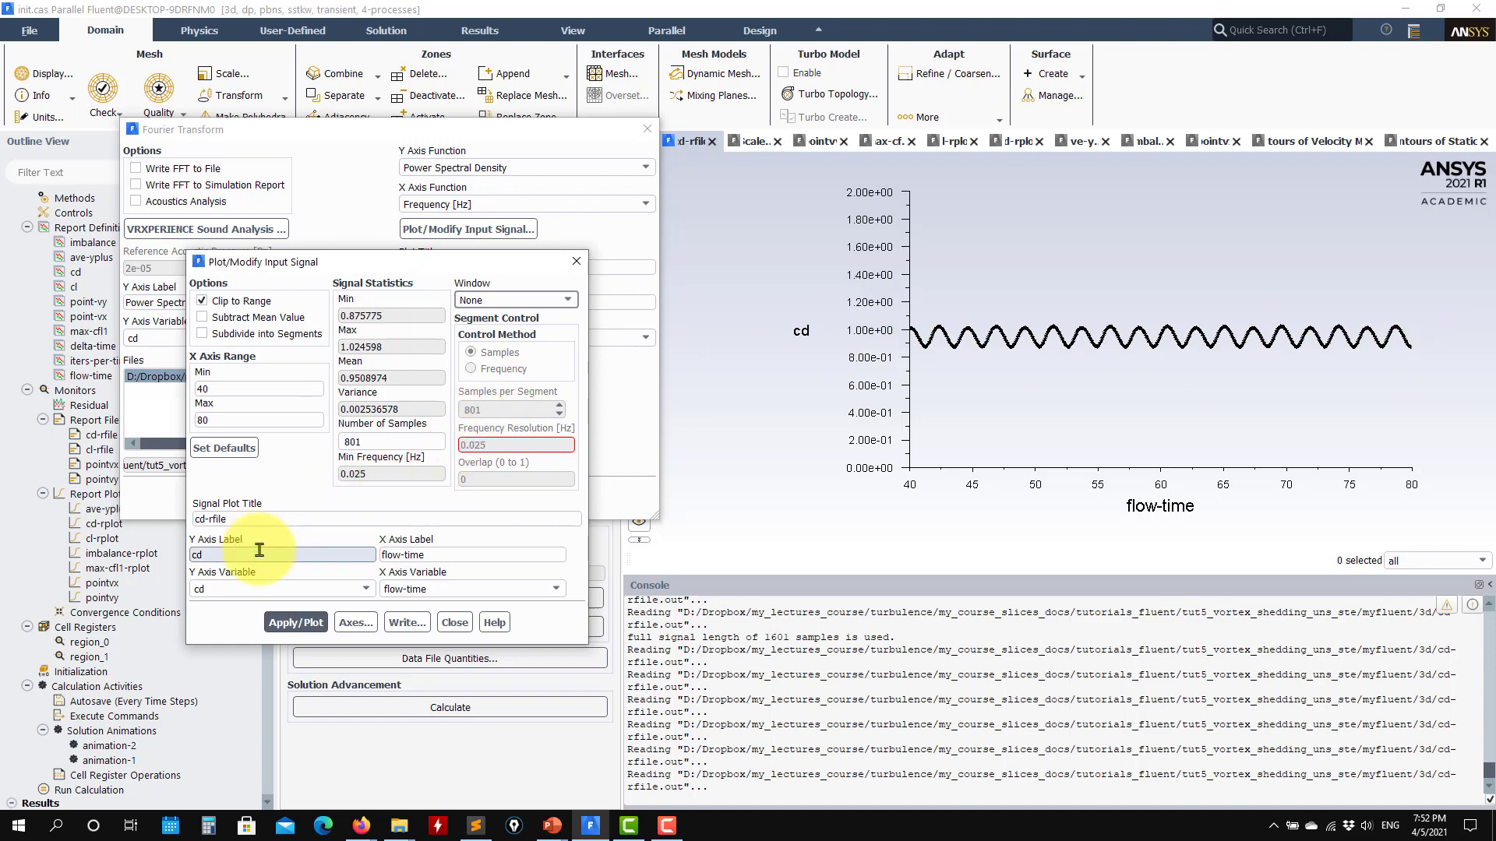
click(455, 621)
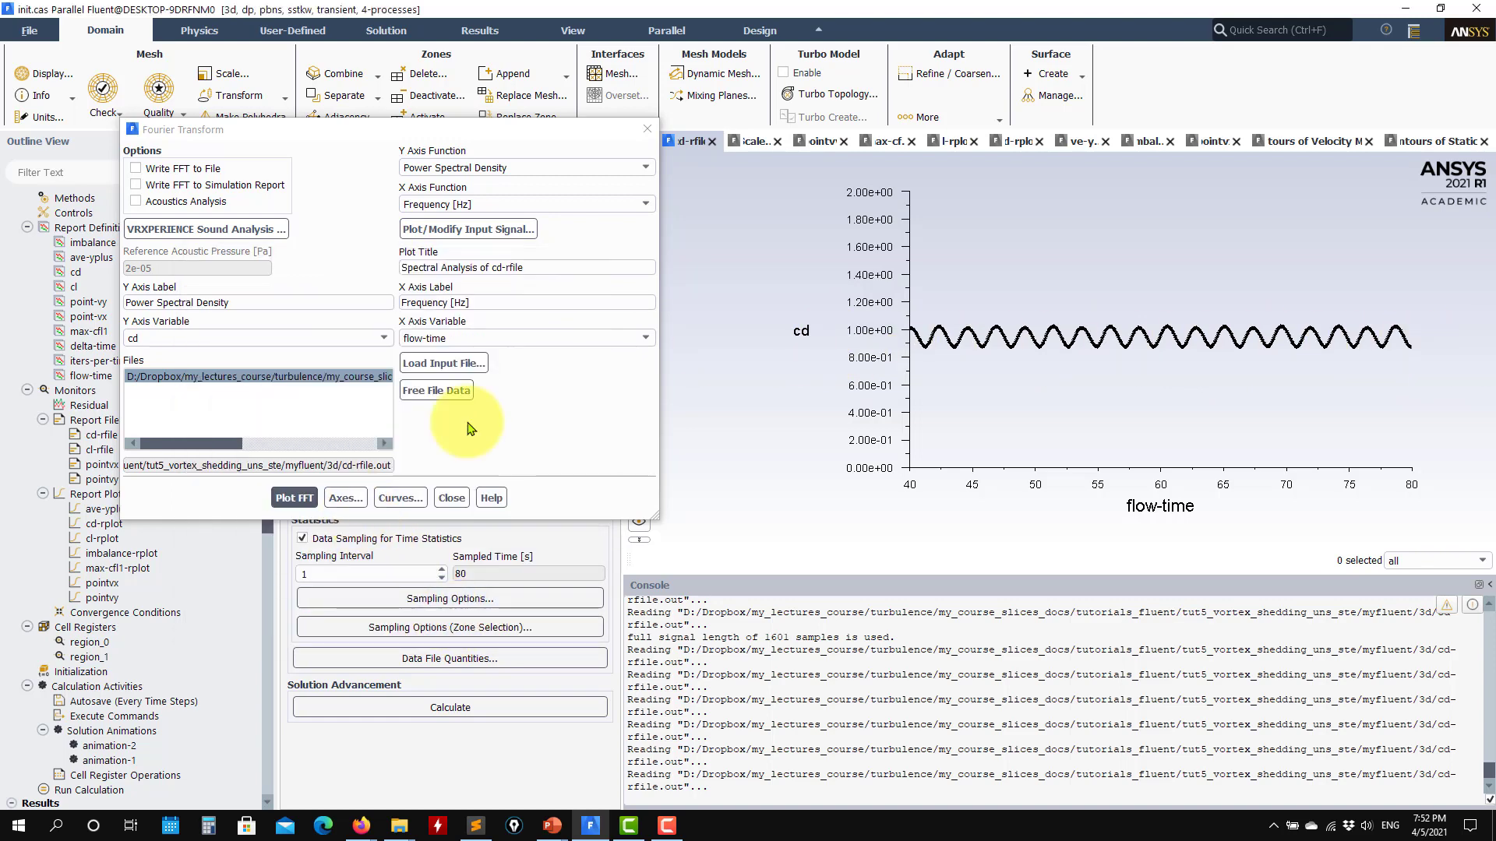
- Load cl-rfile.out as the input file and plot its cl signal against flow-time
click(443, 363)
click(645, 320)
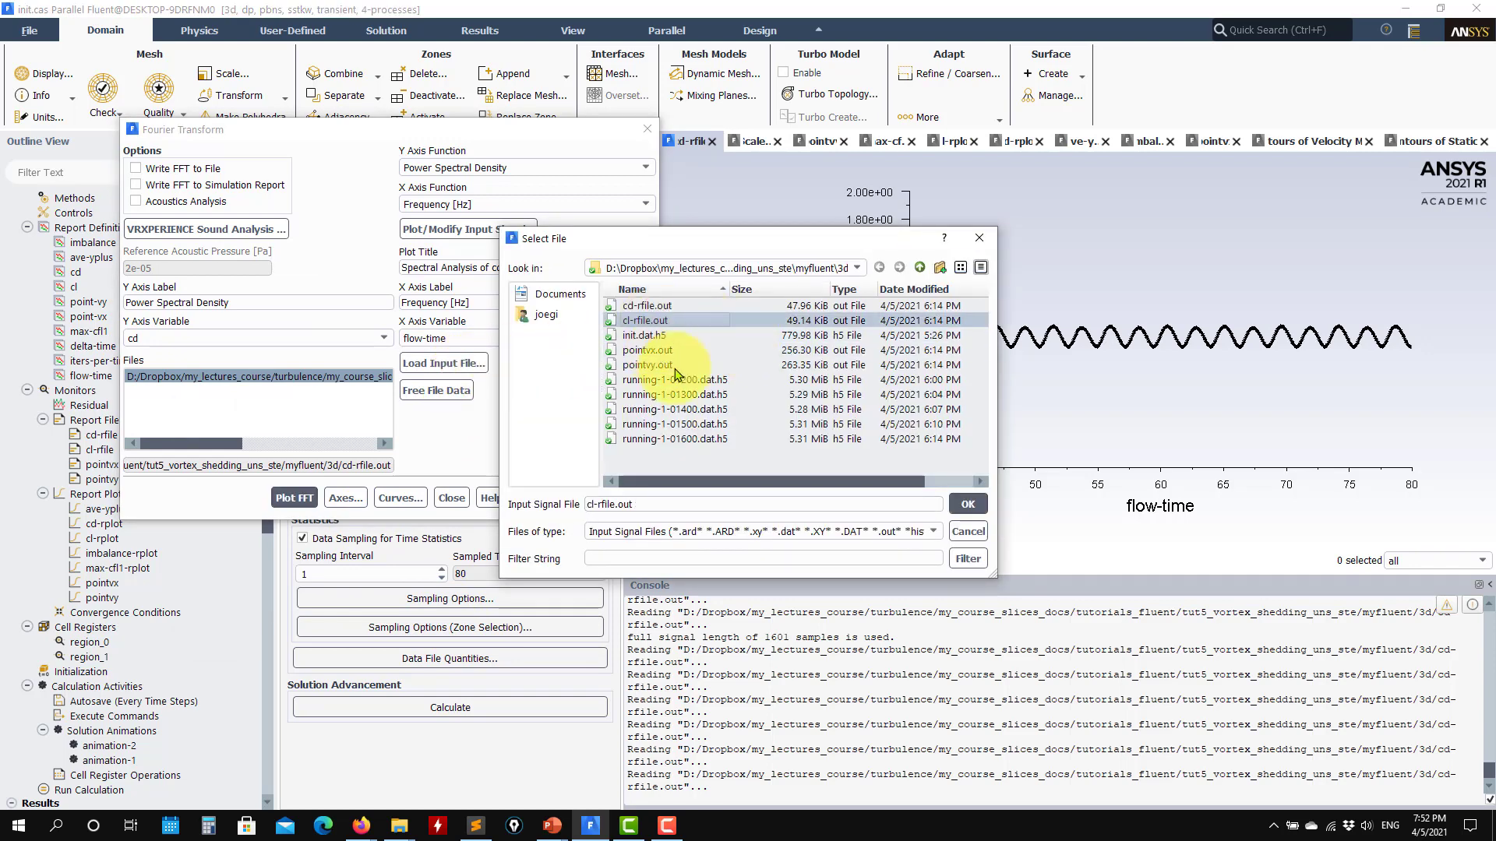
click(968, 504)
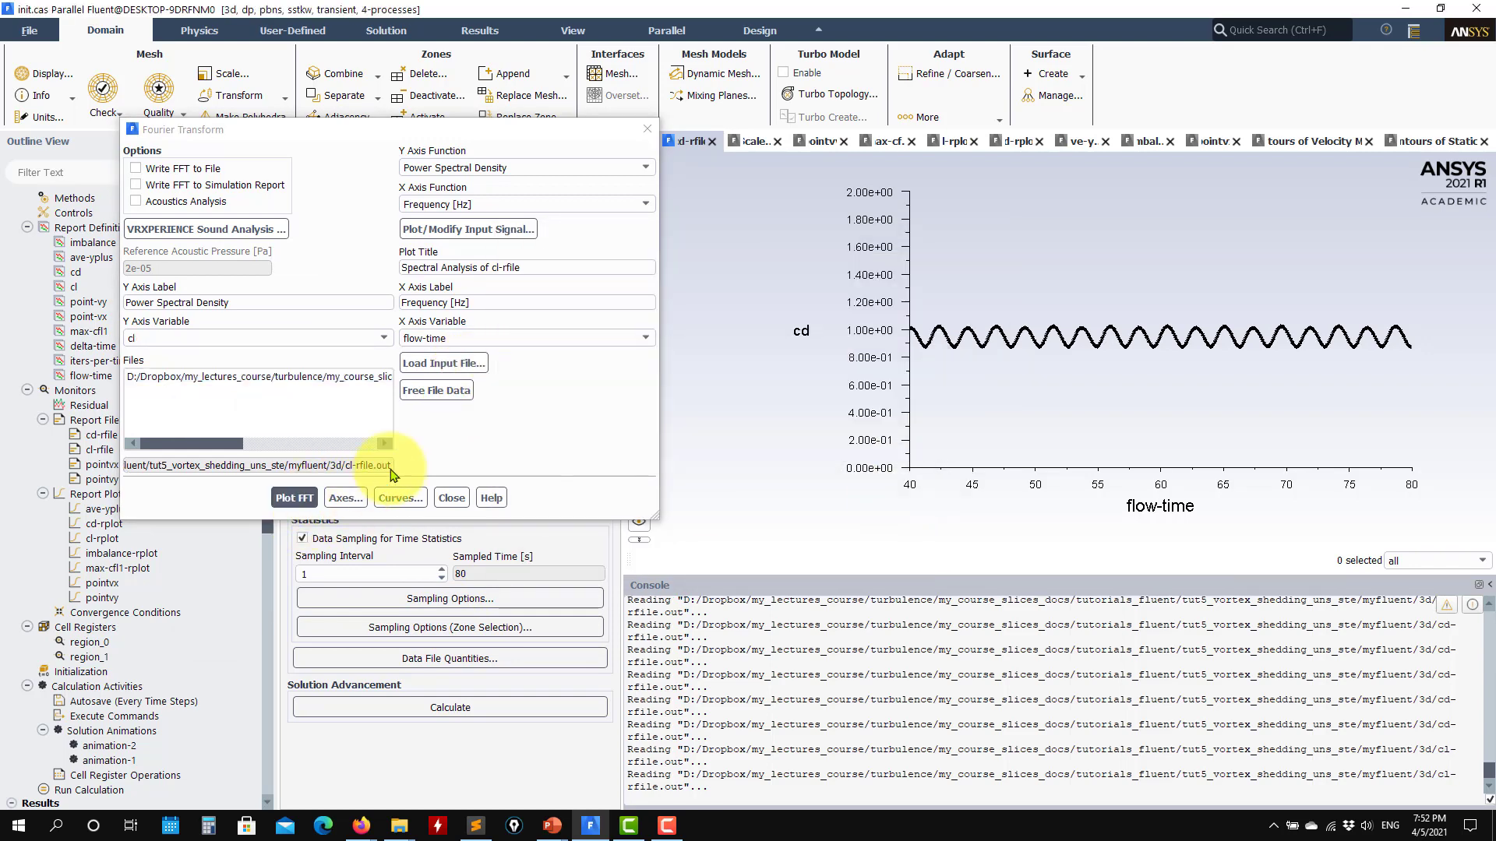
click(465, 230)
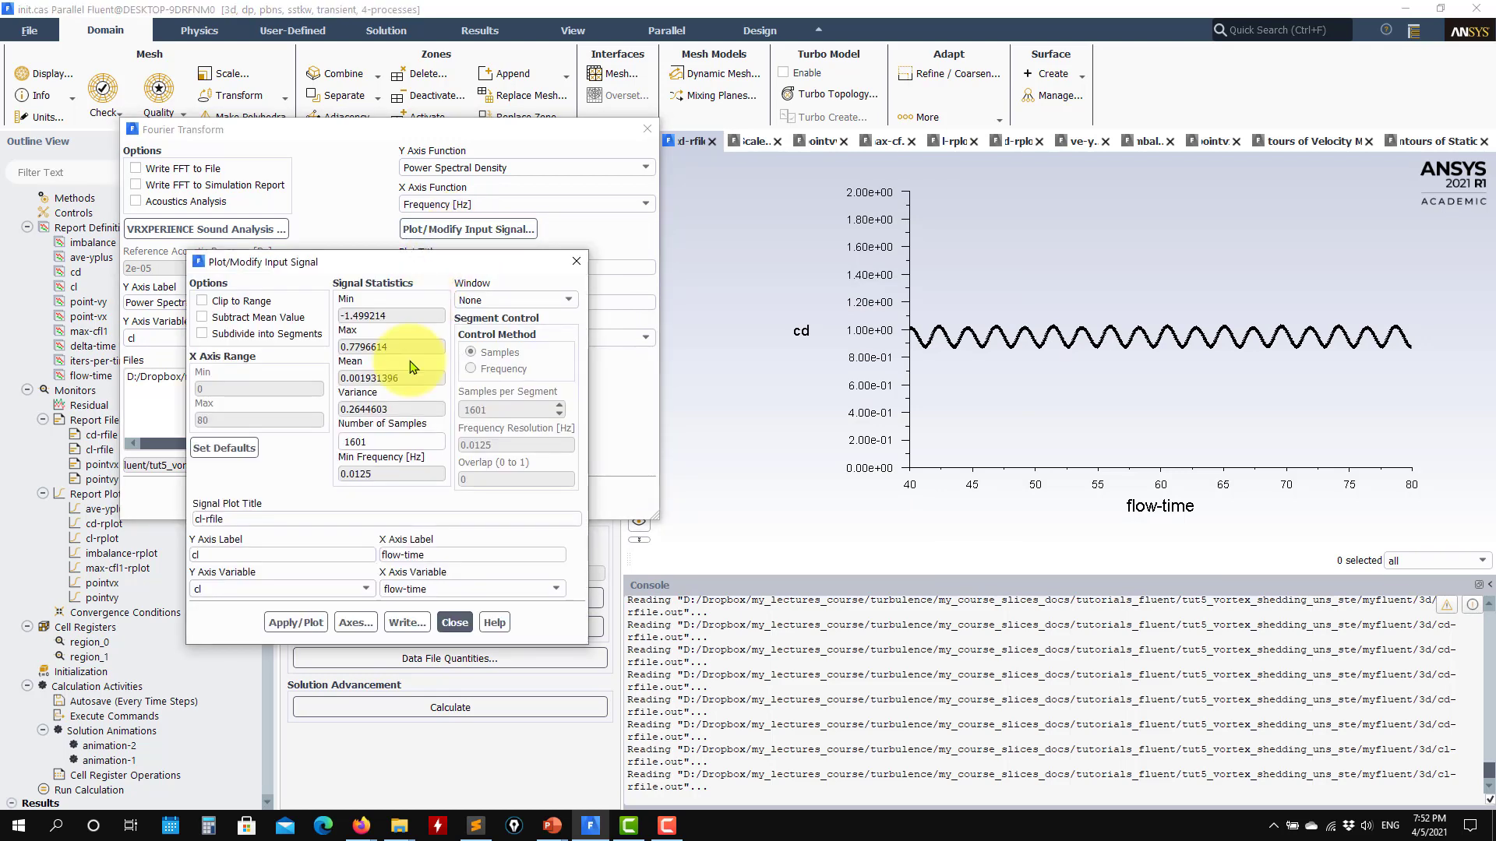
click(296, 623)
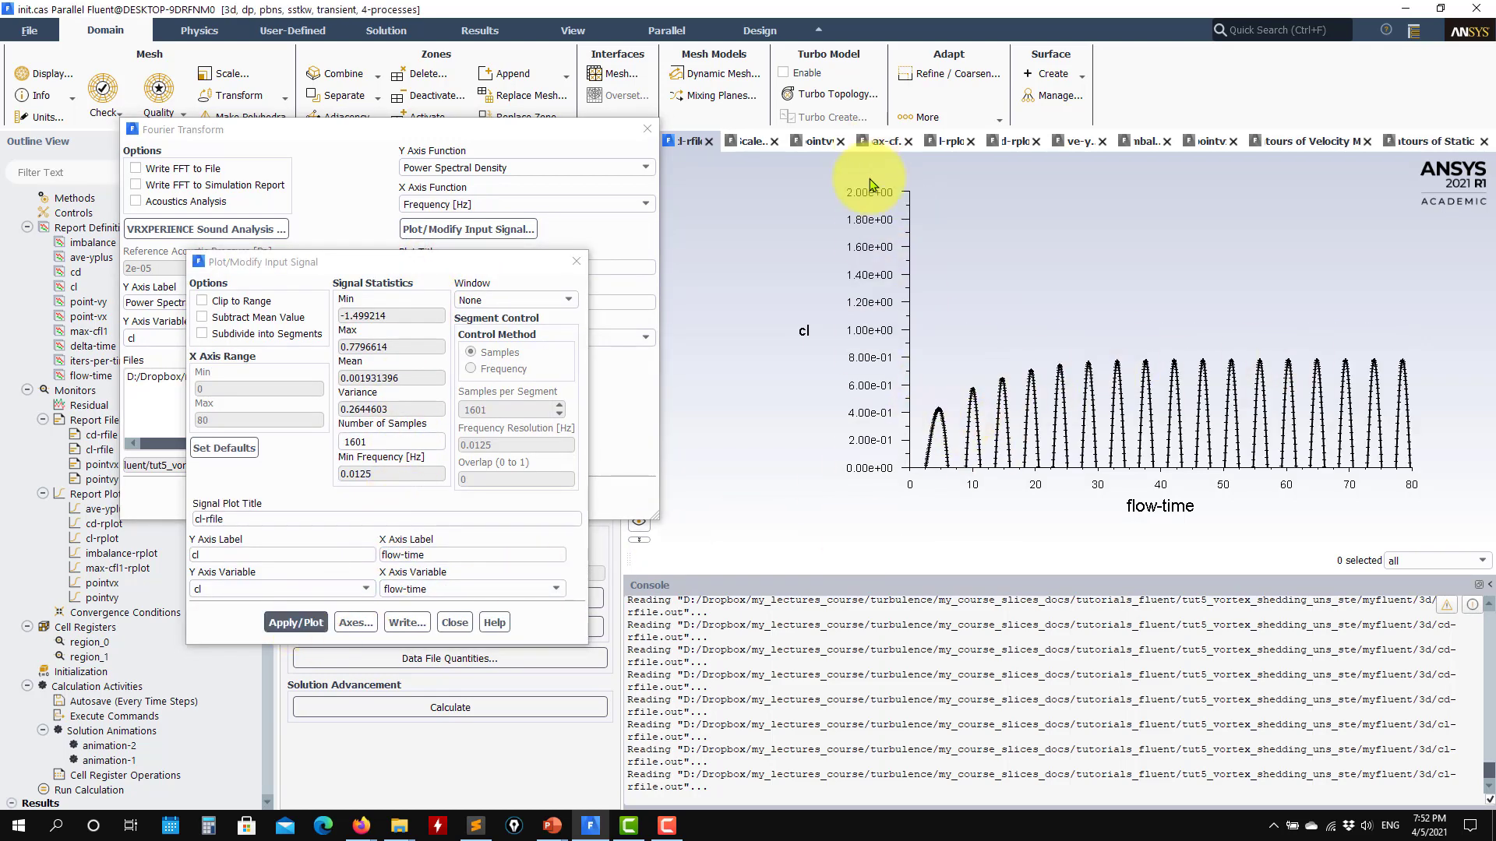
- Enable auto range for the Y axis of the cl signal plot and replot it
click(356, 623)
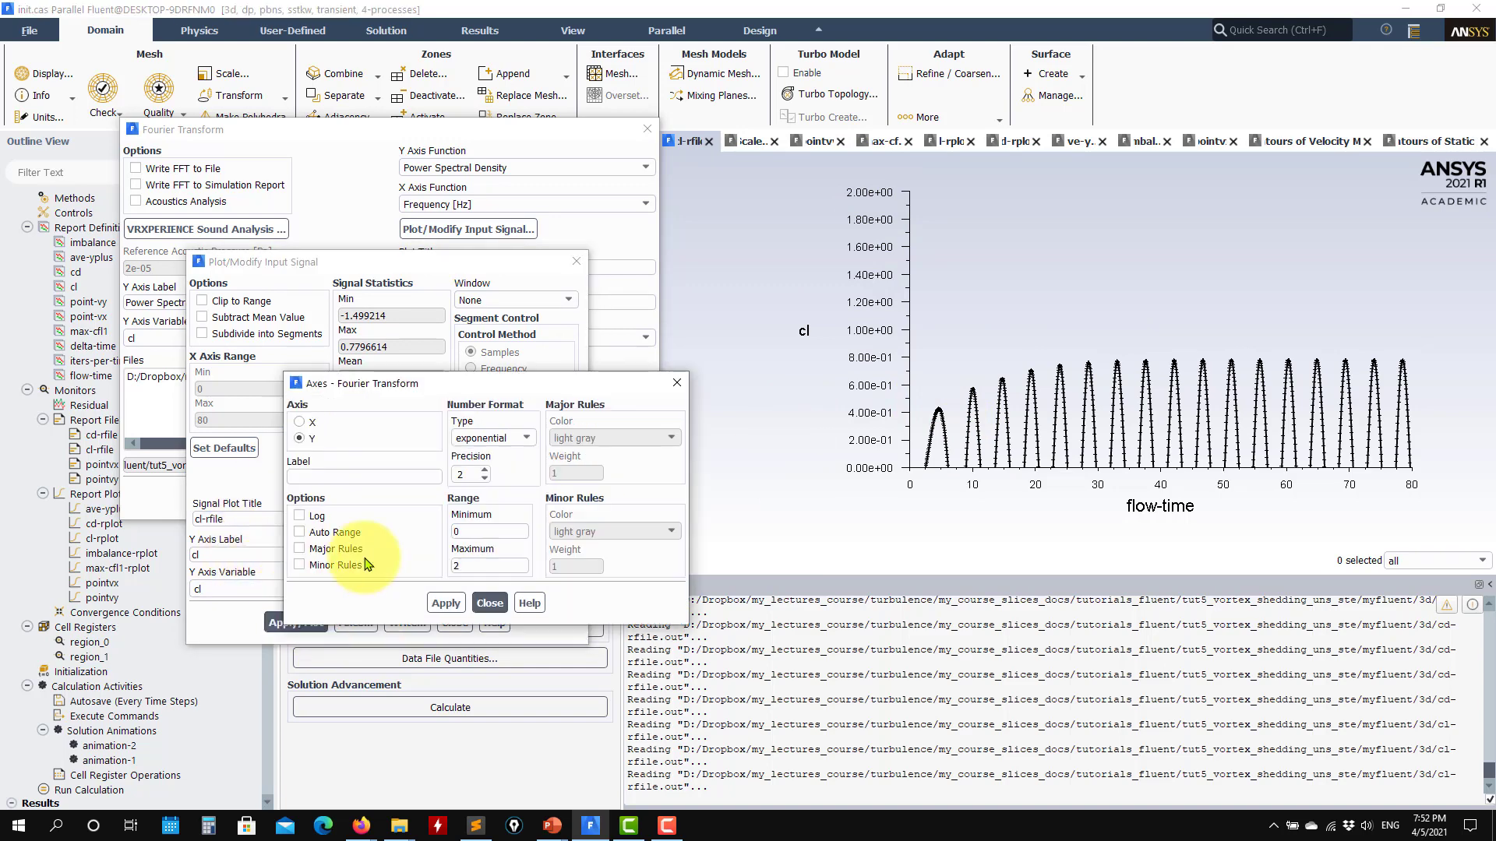
click(339, 534)
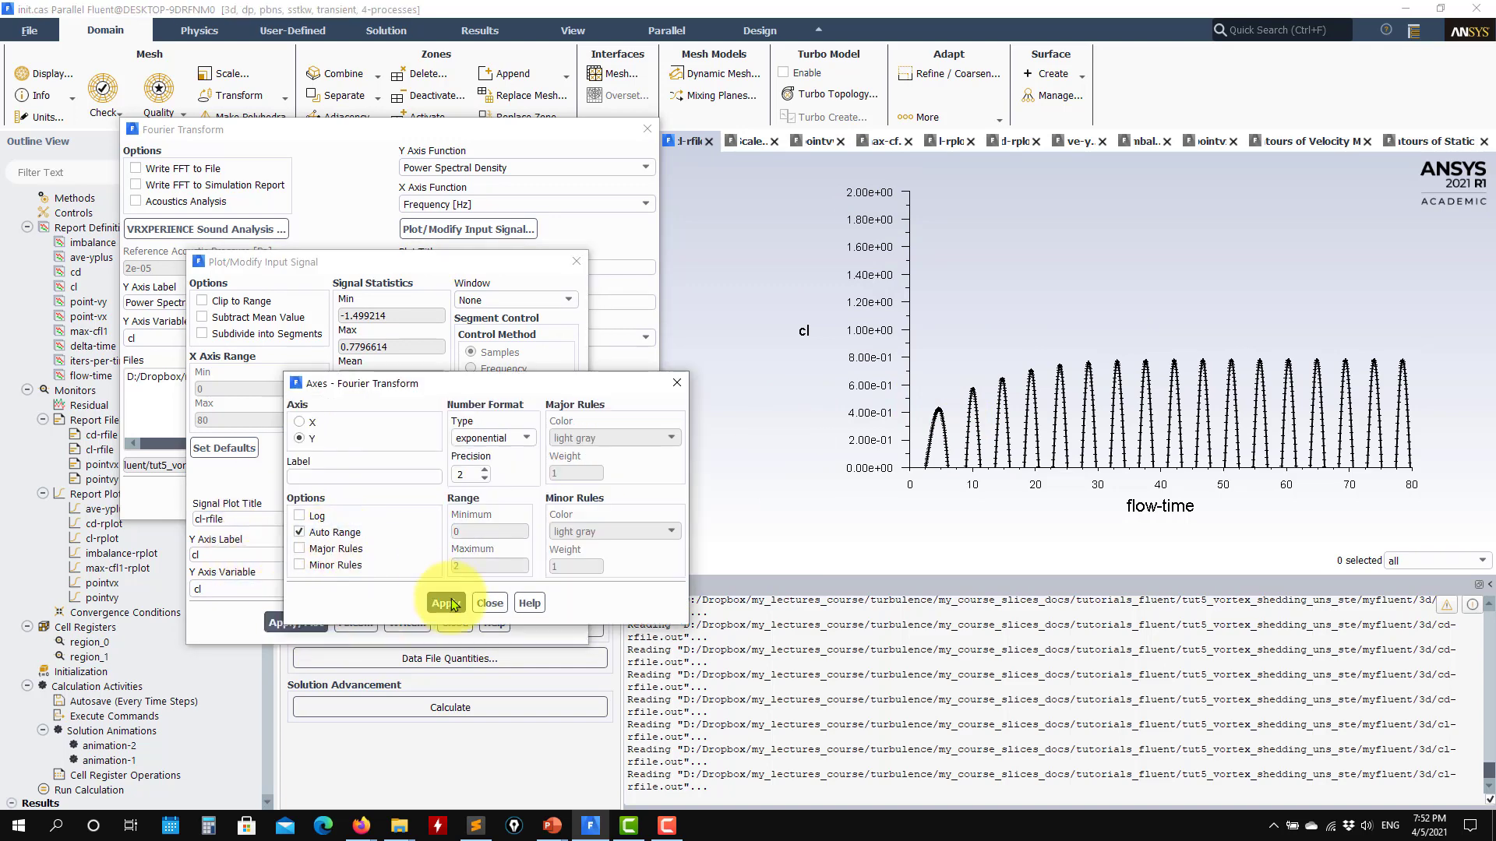
click(446, 603)
click(490, 603)
click(296, 623)
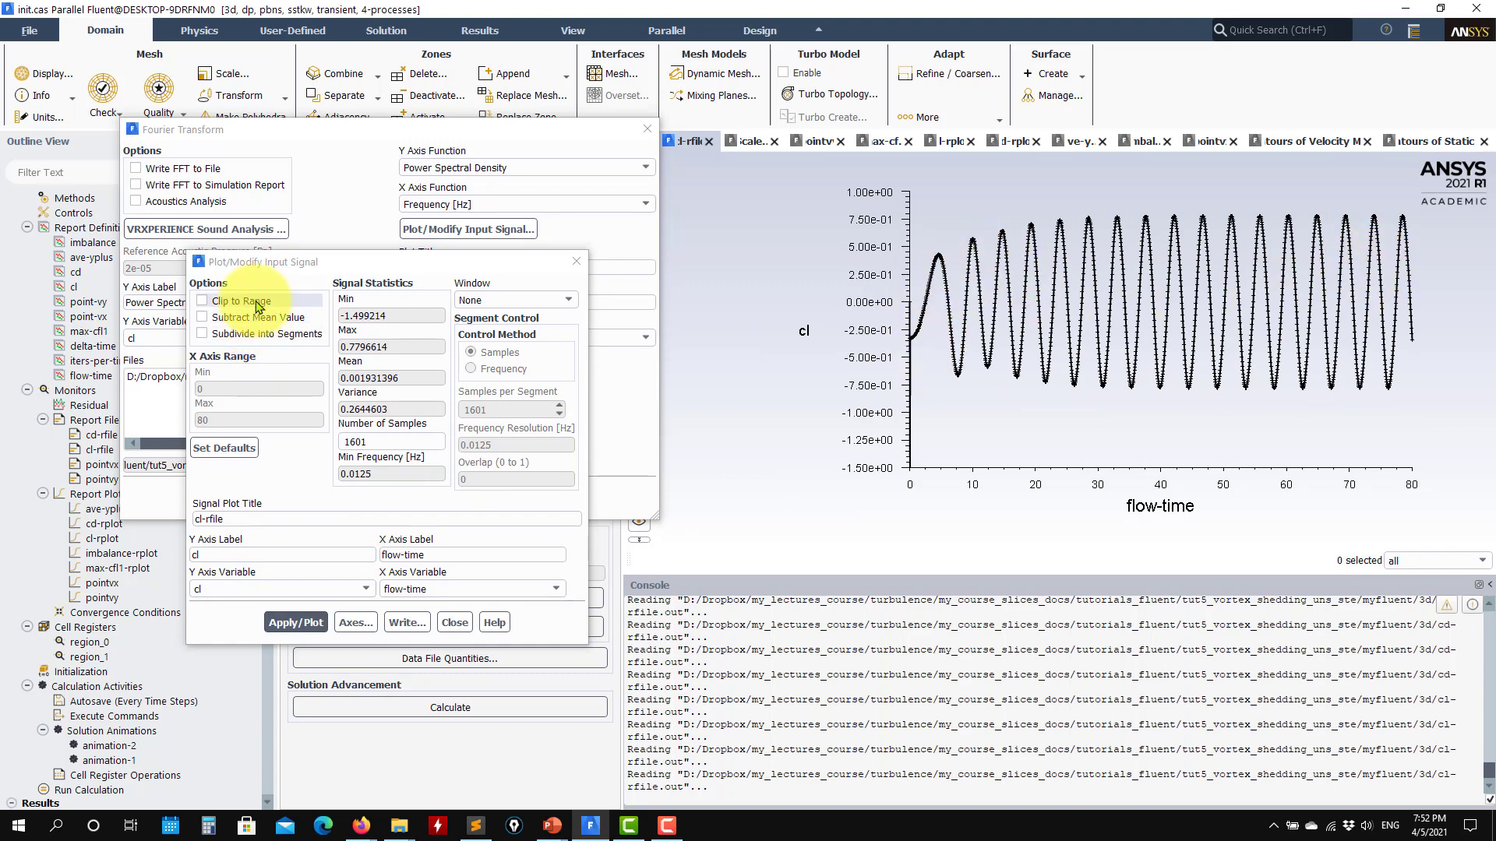
- Clip the cl signal to range with an X axis minimum of 40, and replot it
click(202, 301)
double_click(237, 390)
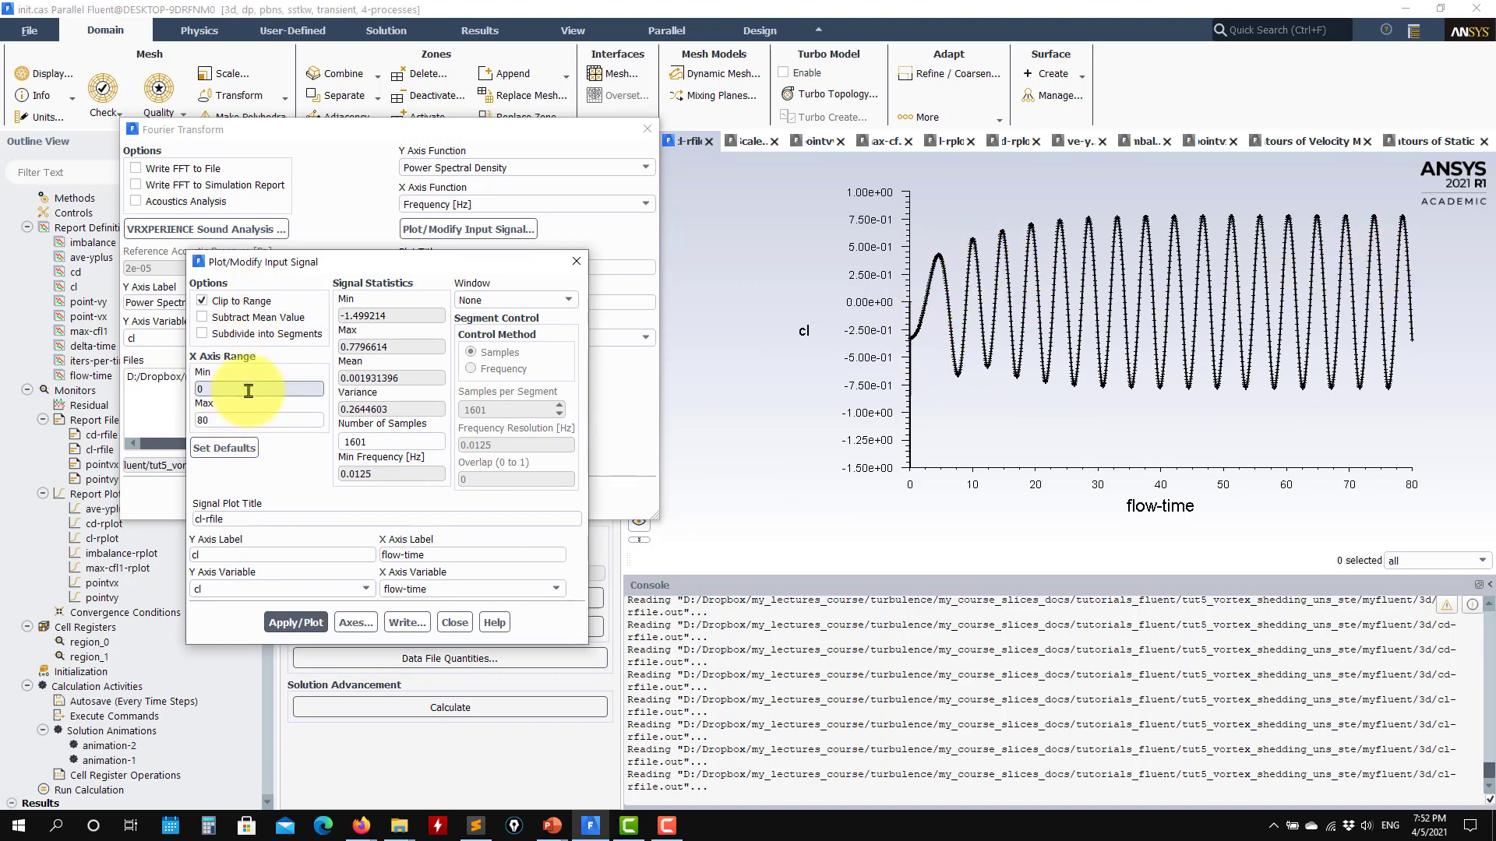
text(40)
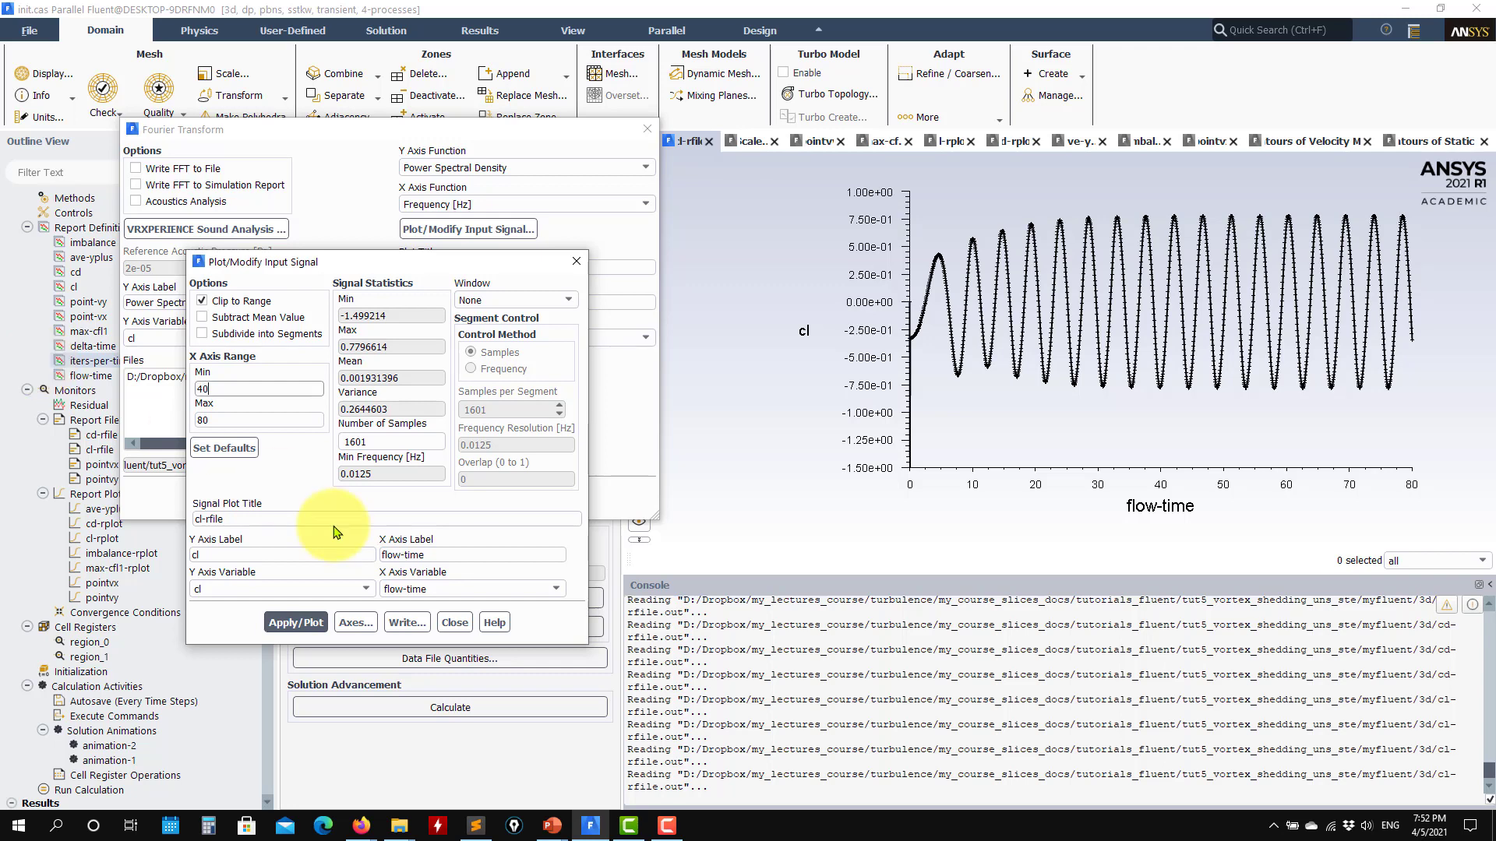
click(295, 622)
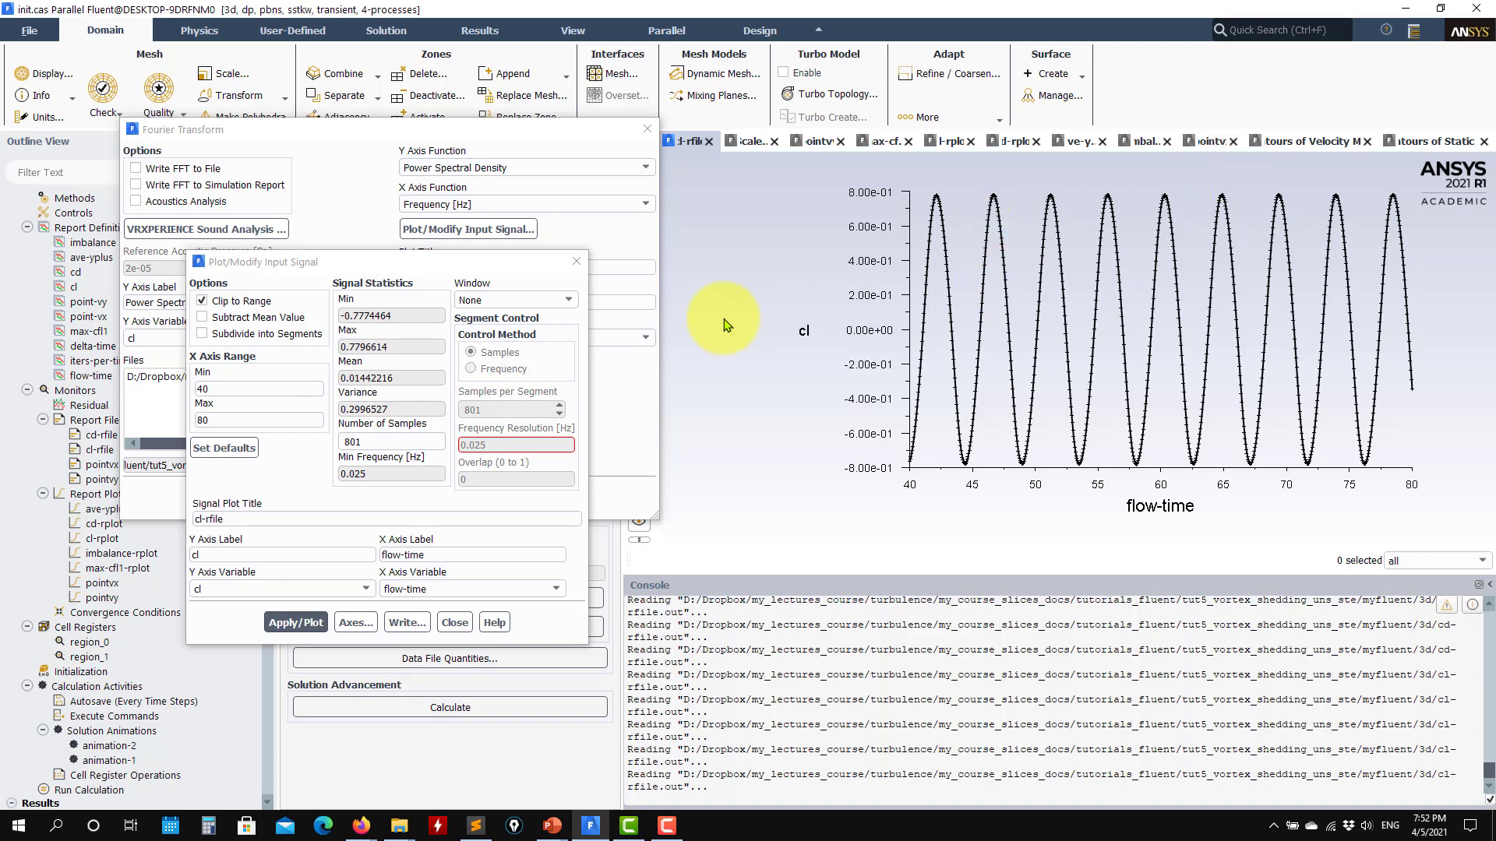
- Try plotting the clipped cl signal with its mean value subtracted, and turn that option off again
click(249, 324)
click(296, 622)
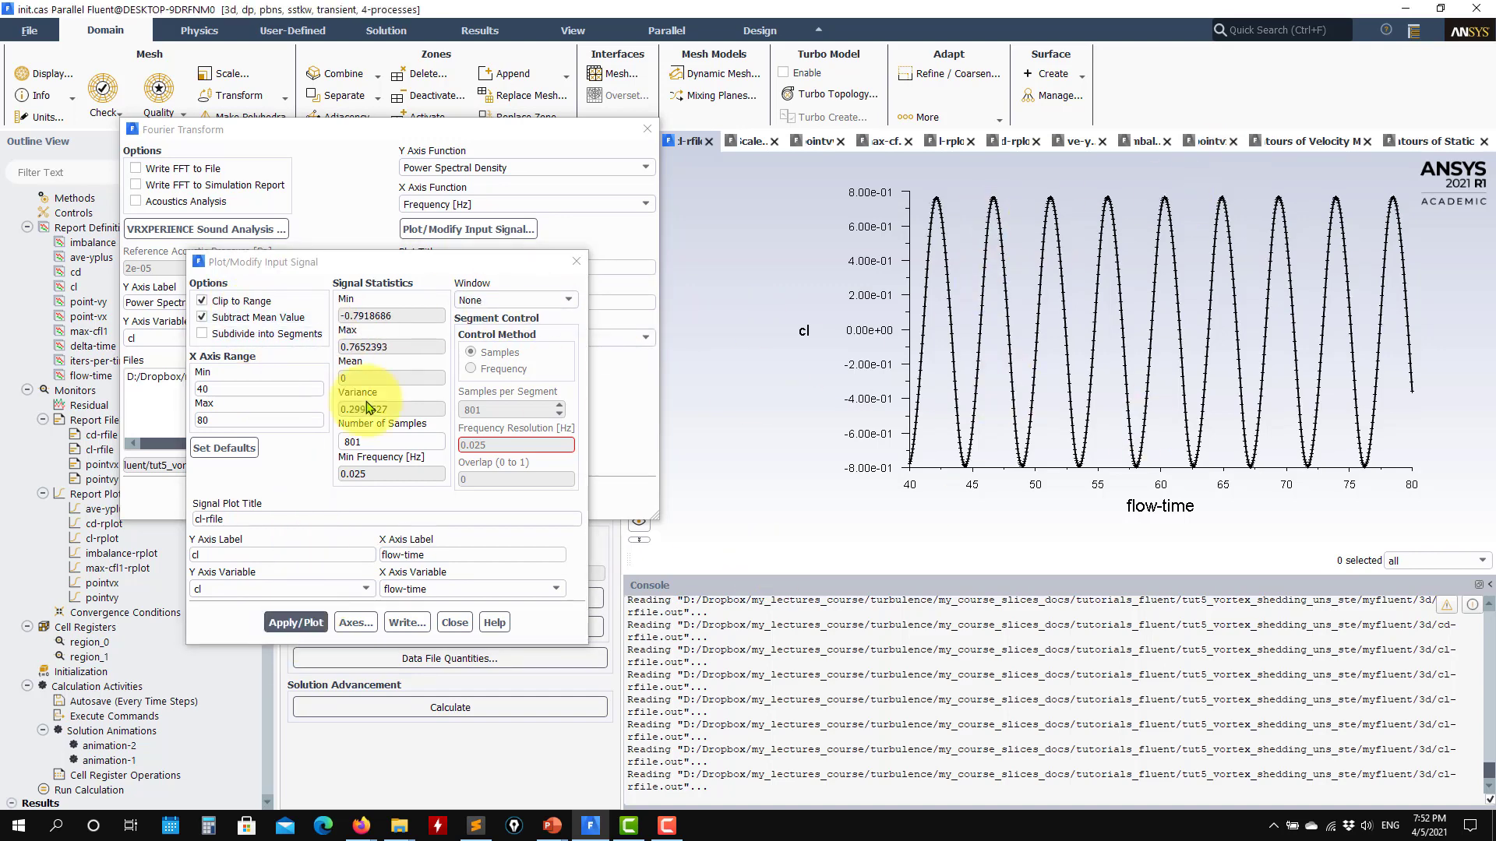
click(253, 317)
click(296, 623)
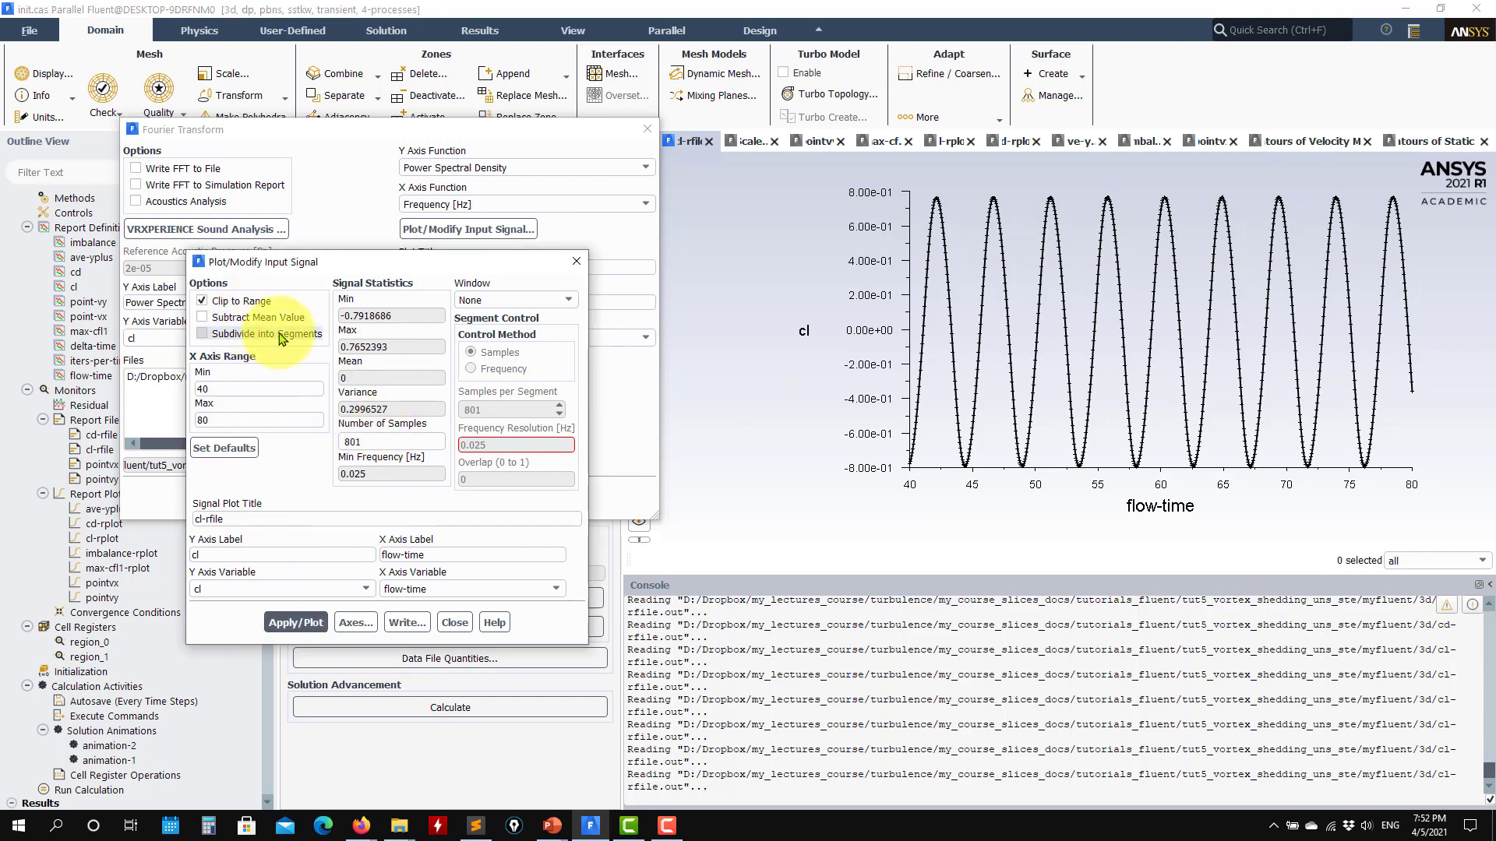
- Try subdividing the cl signal into segments, and turn the subdivision off again
click(281, 334)
click(296, 623)
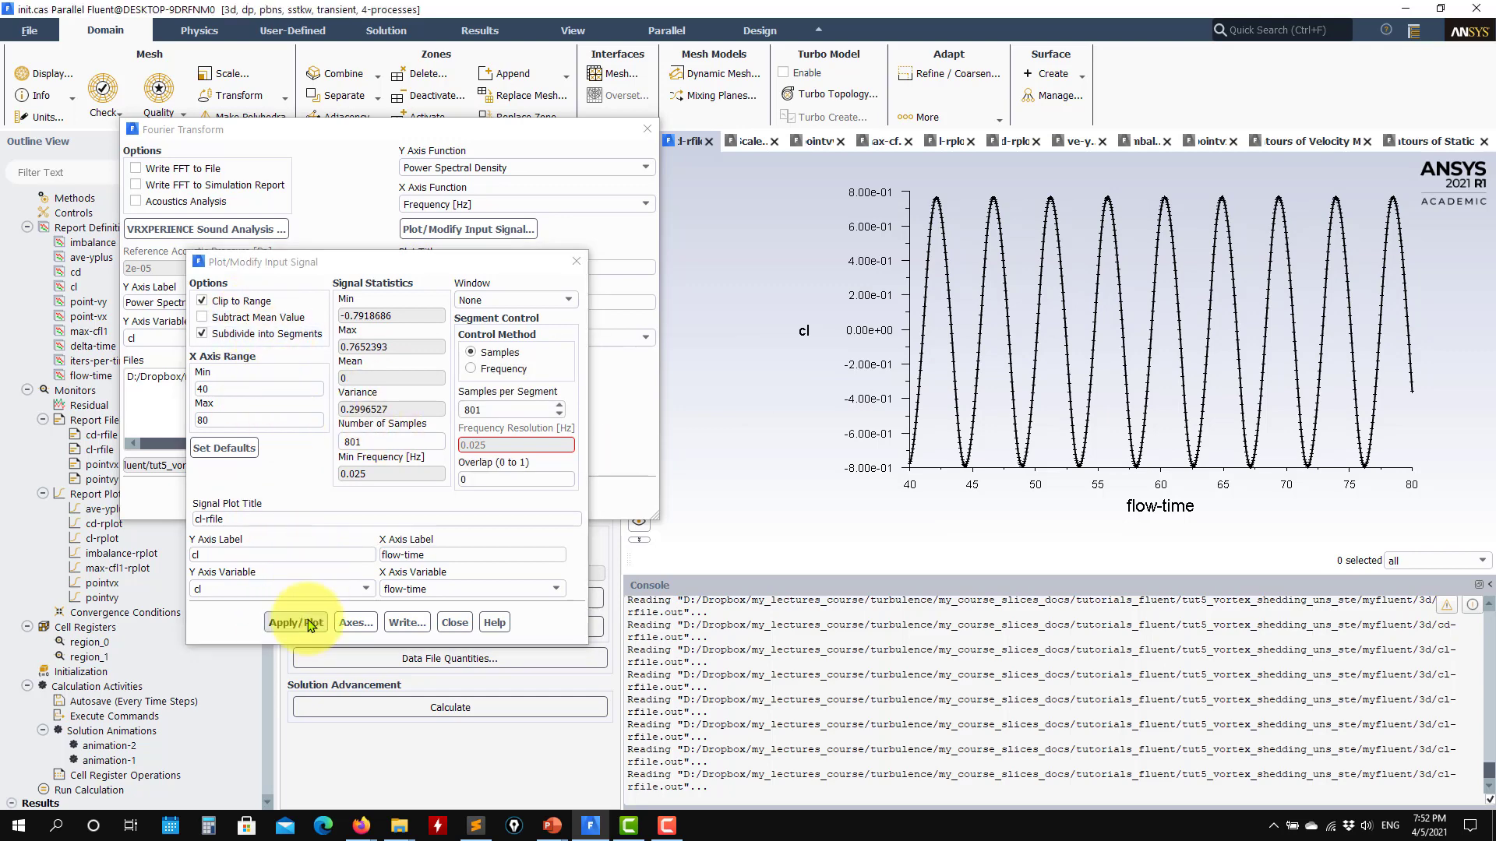
click(251, 335)
click(296, 623)
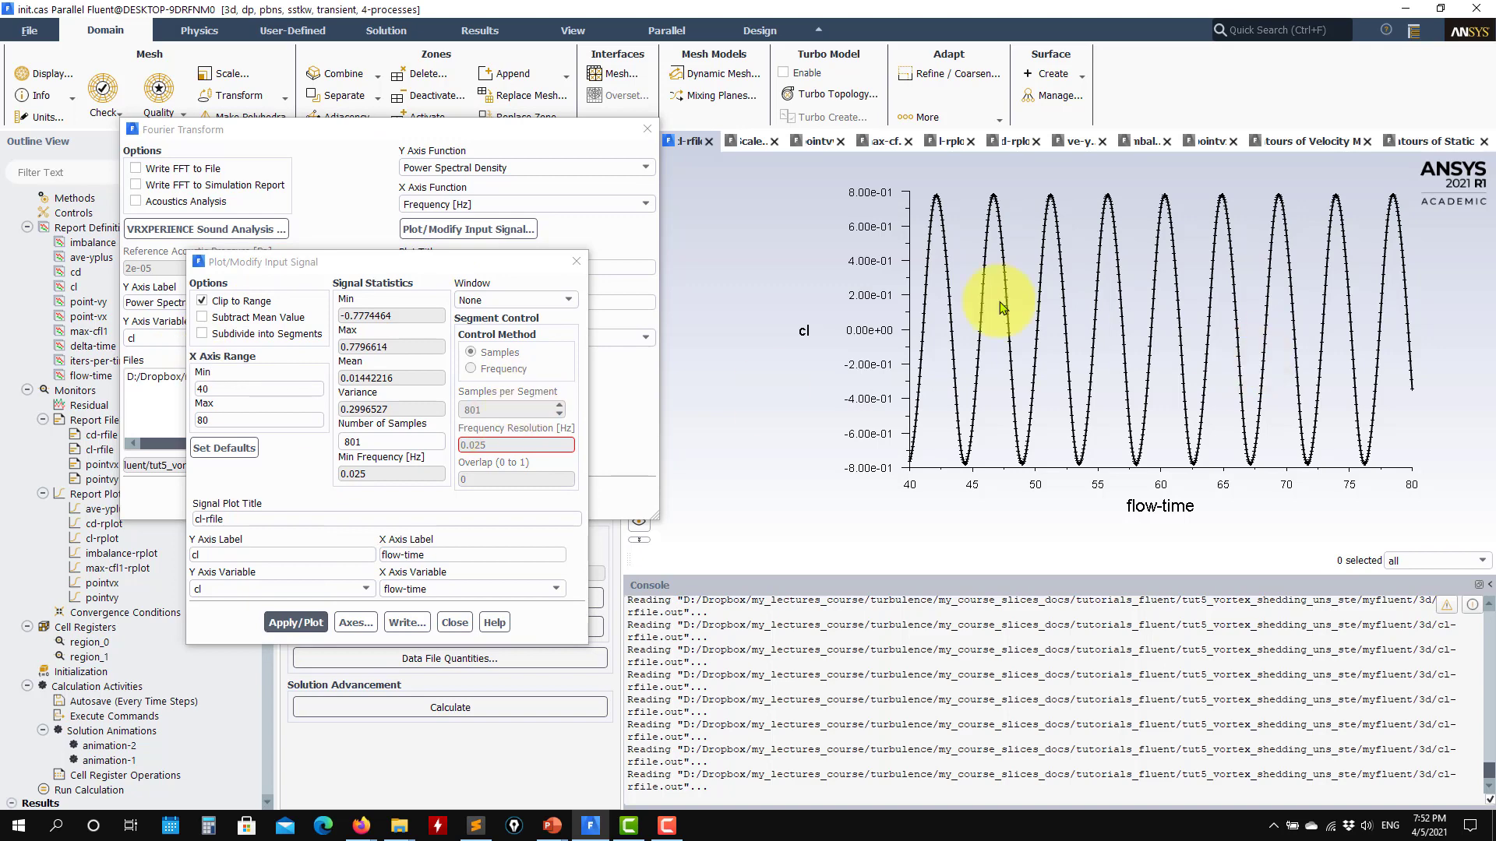
- Close the cl signal settings and load pointvy.out as the input file for the Fourier transform
click(455, 622)
click(443, 363)
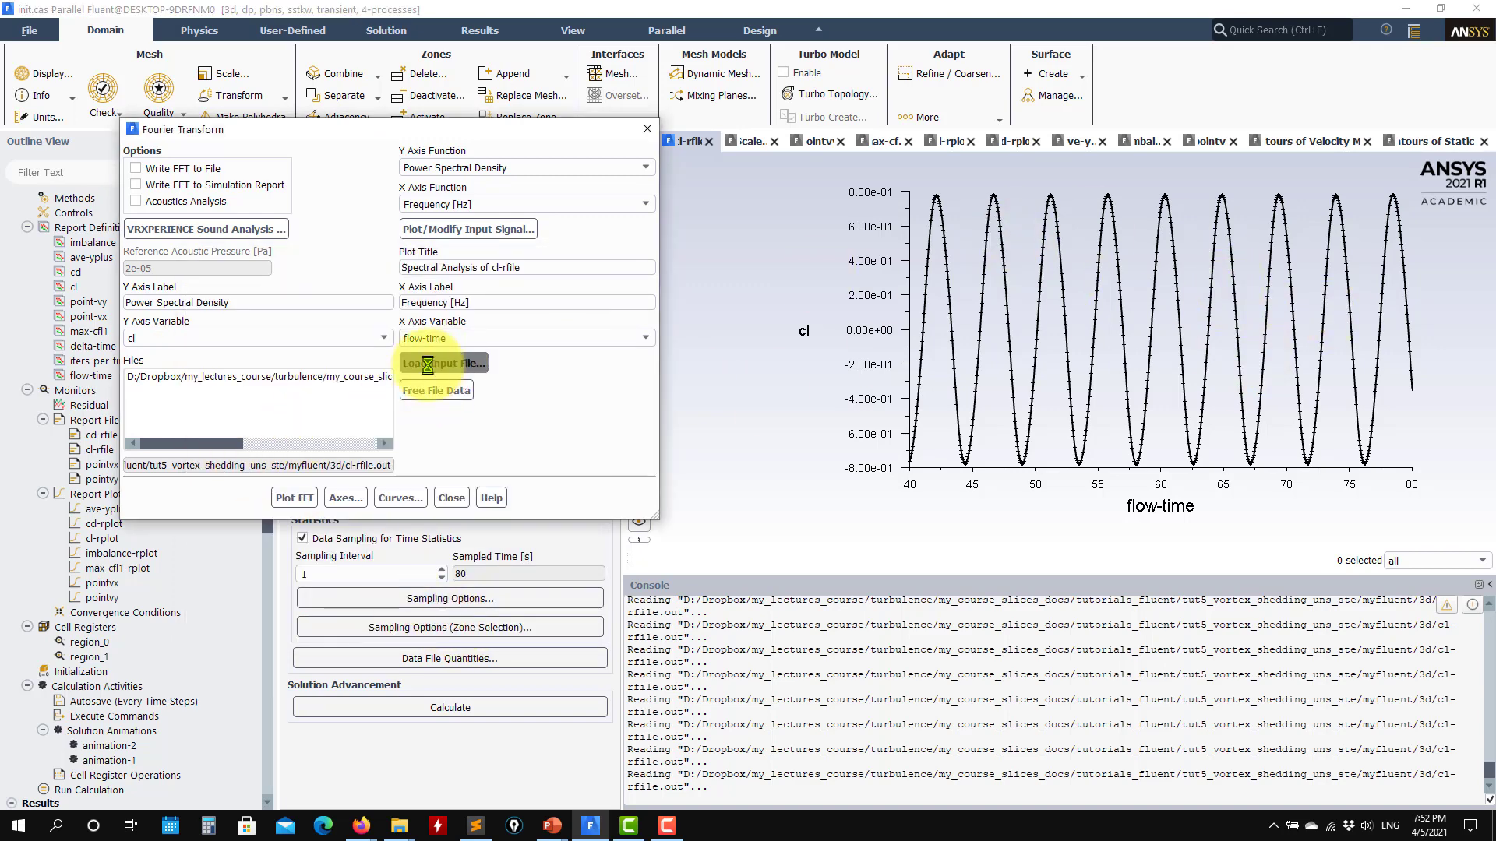
click(660, 363)
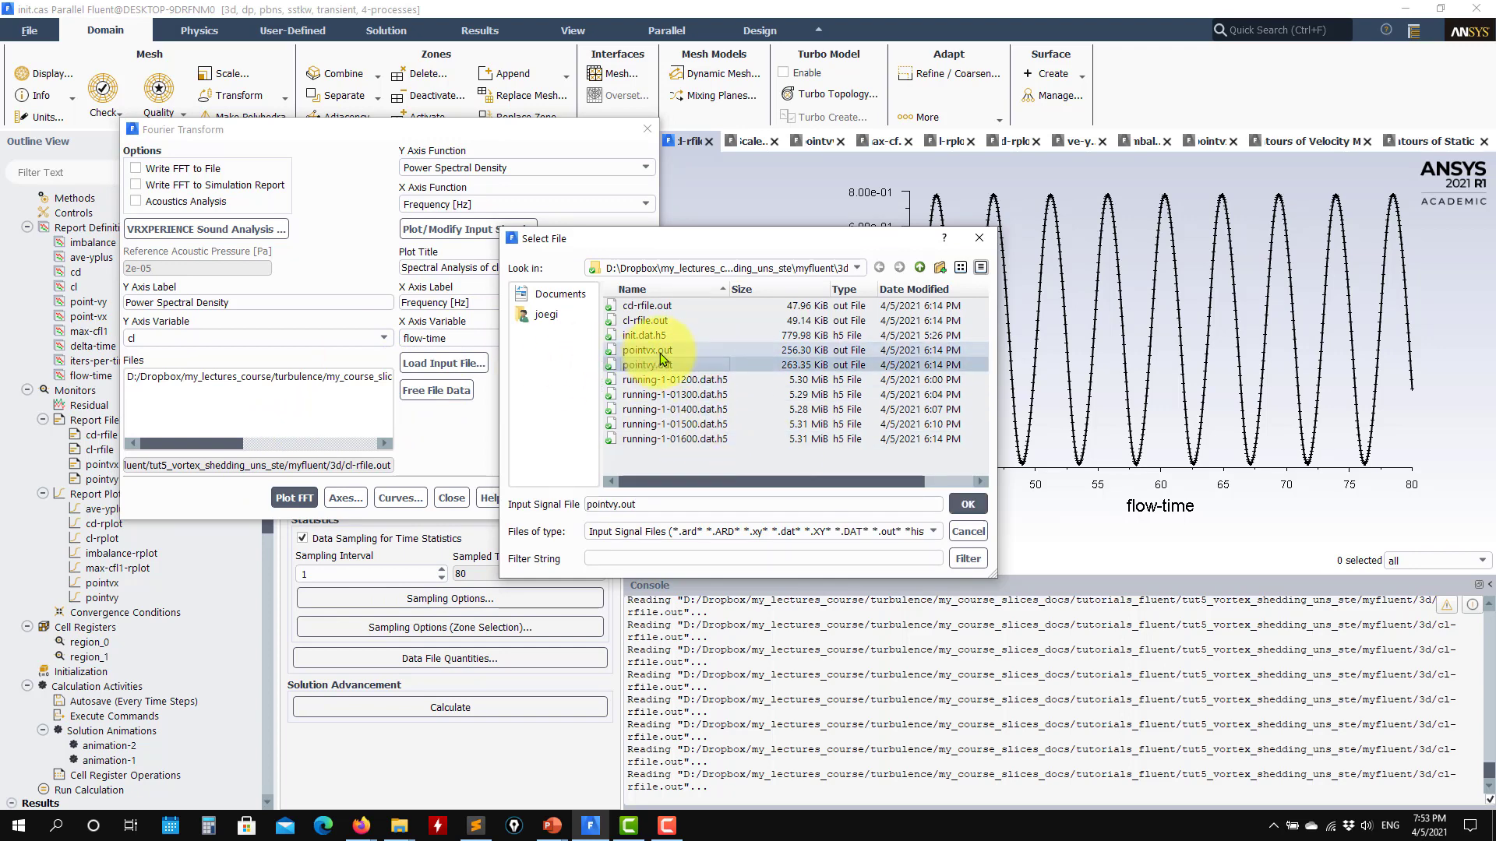
click(966, 505)
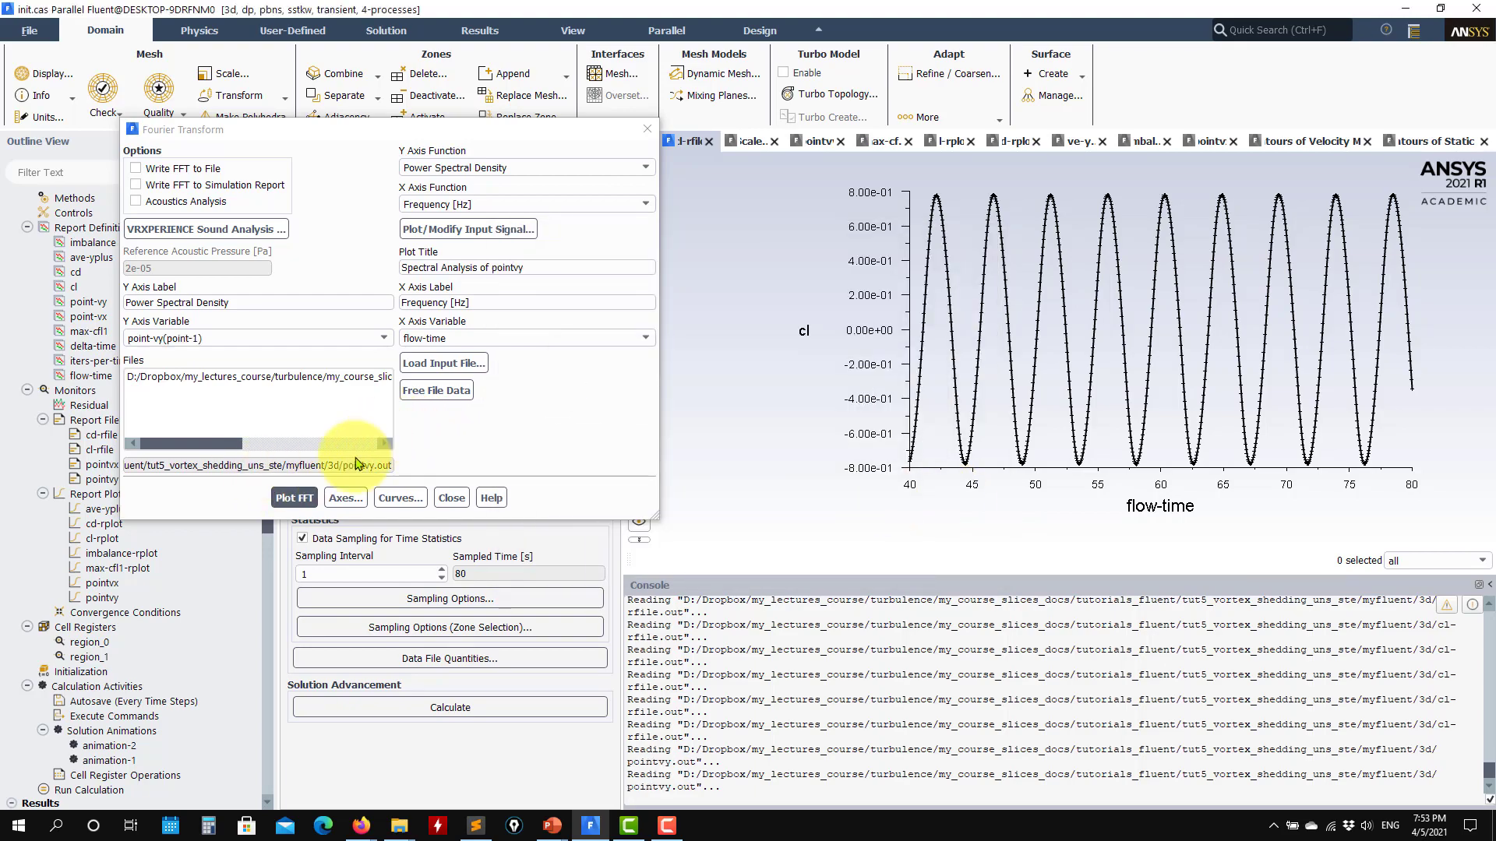
- Switch to Sublime Text and examine the header and point columns of pointvx.out, then return to Fluent
click(476, 826)
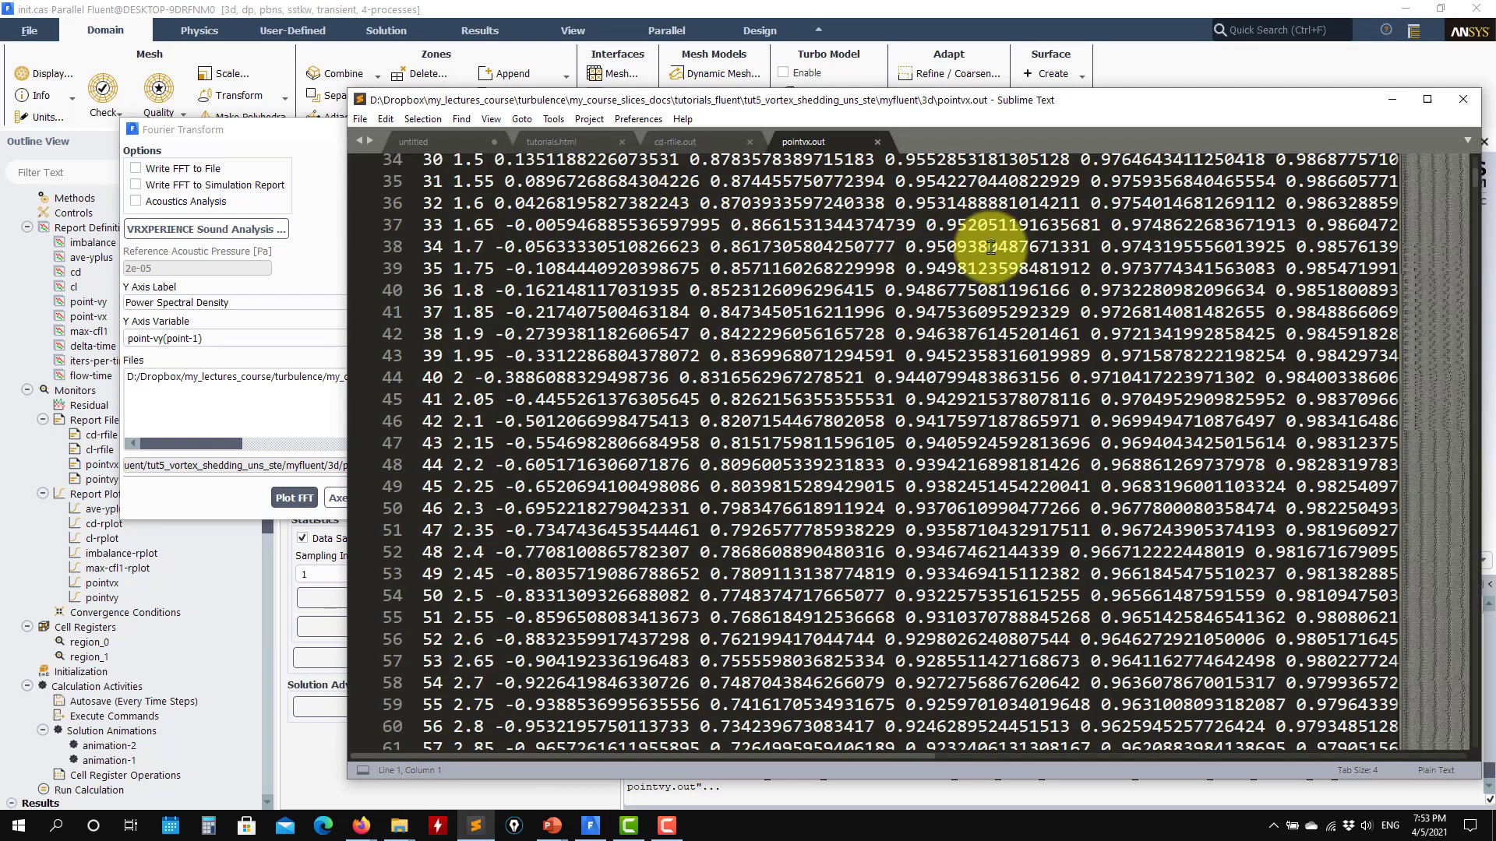
scroll(1009, 275, up, 6)
scroll(1009, 275, up, 5)
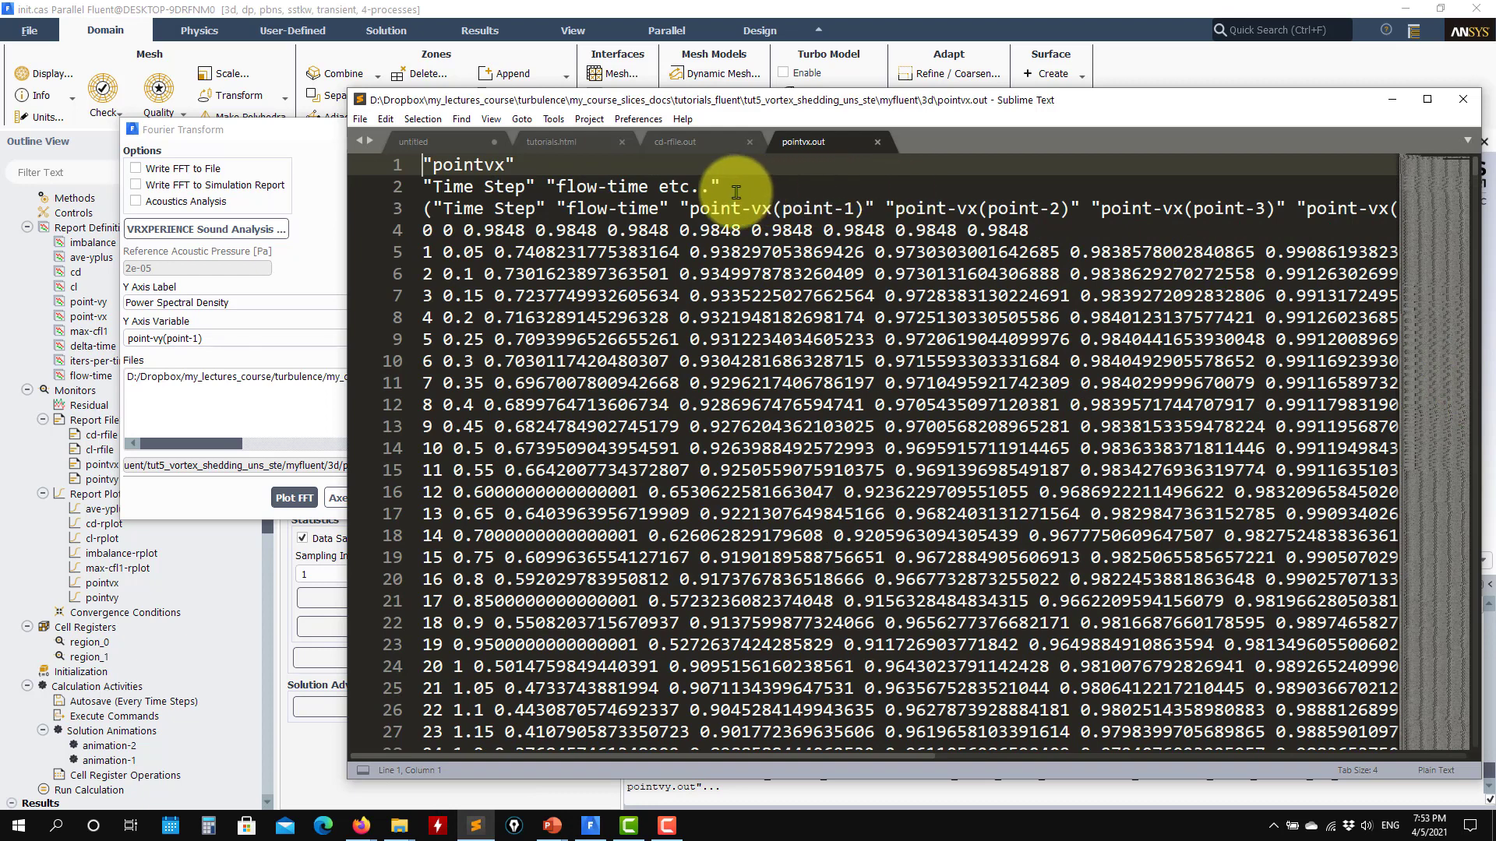
drag(600, 754, 1150, 770)
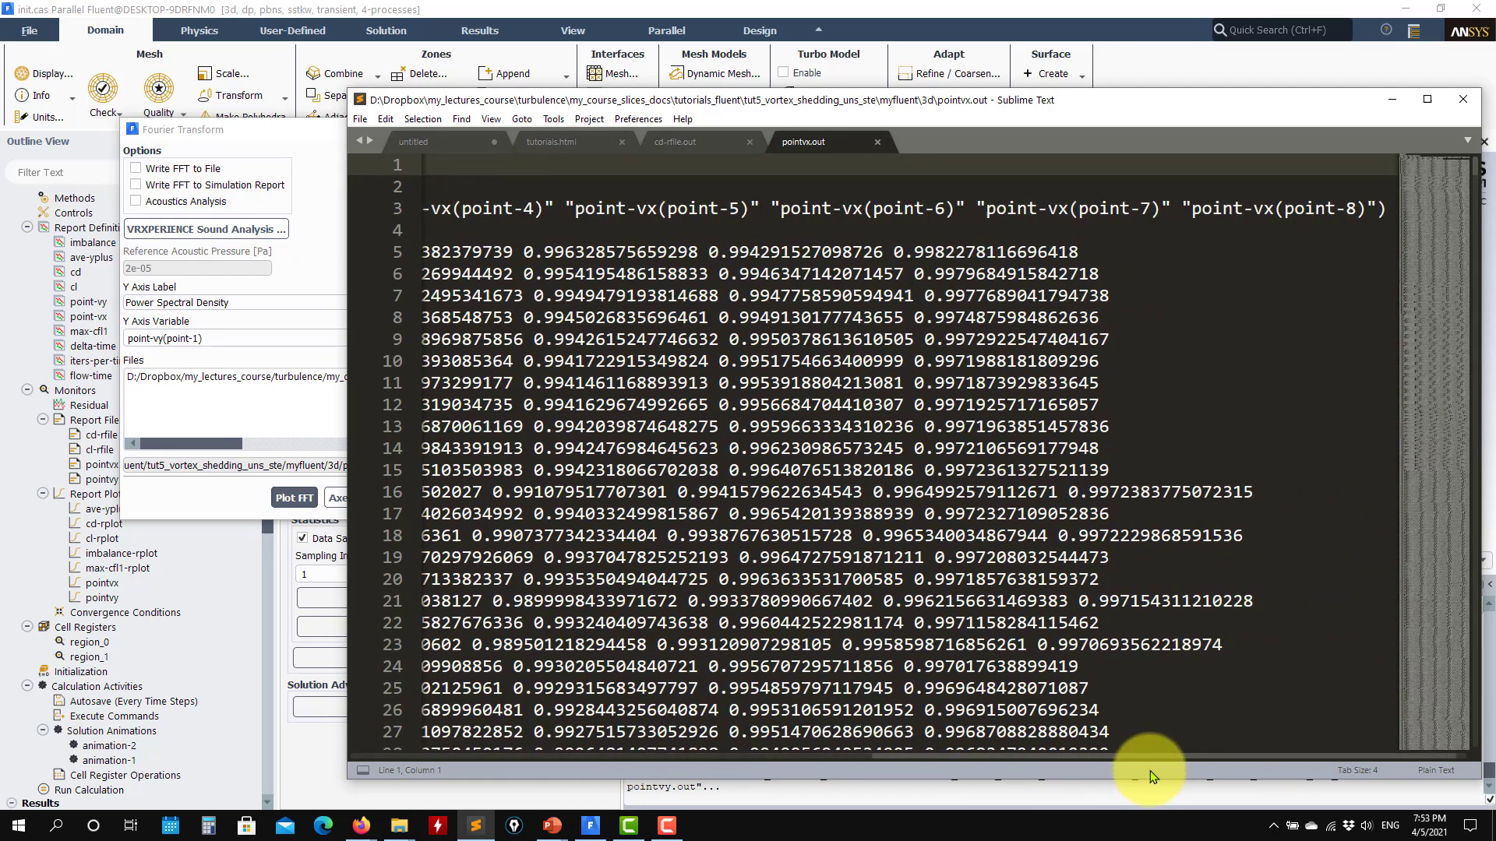
click(1393, 100)
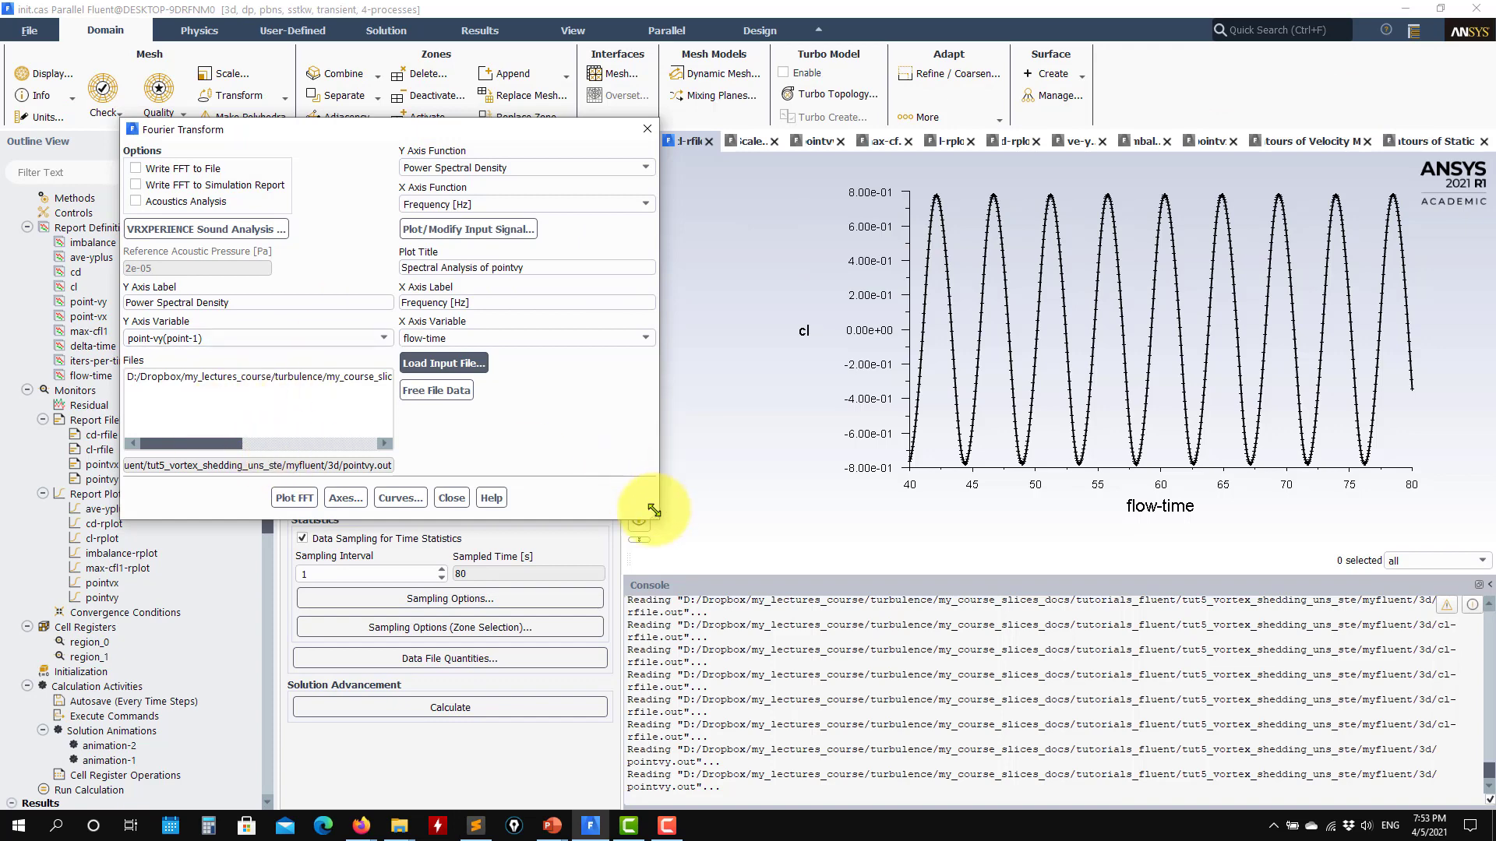
- Widen the Fourier Transform dialog and plot the point-vy(point-8) input signal against flow-time
drag(659, 520, 867, 579)
click(671, 229)
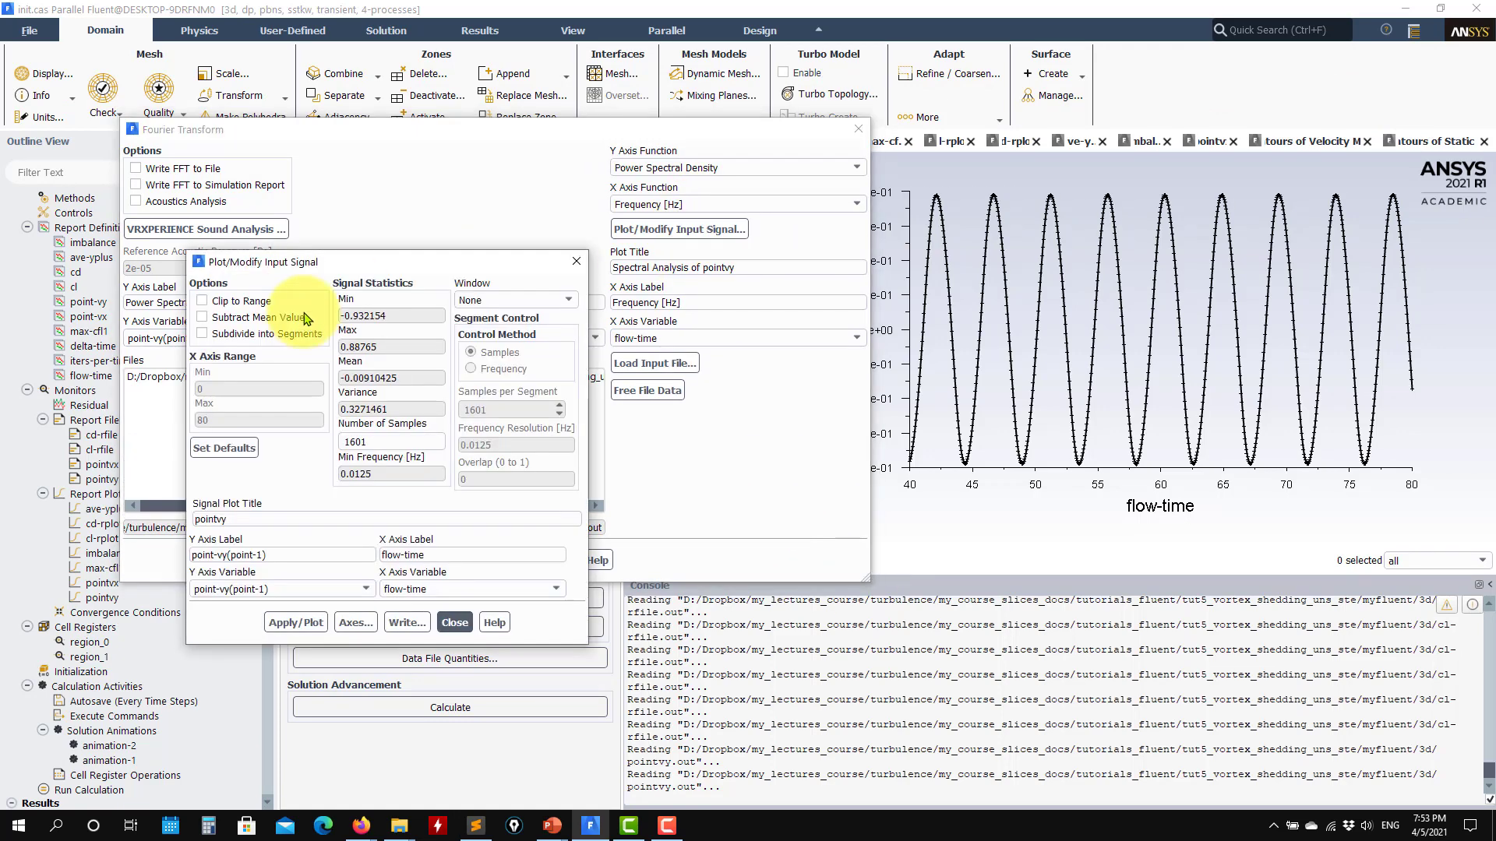
click(370, 589)
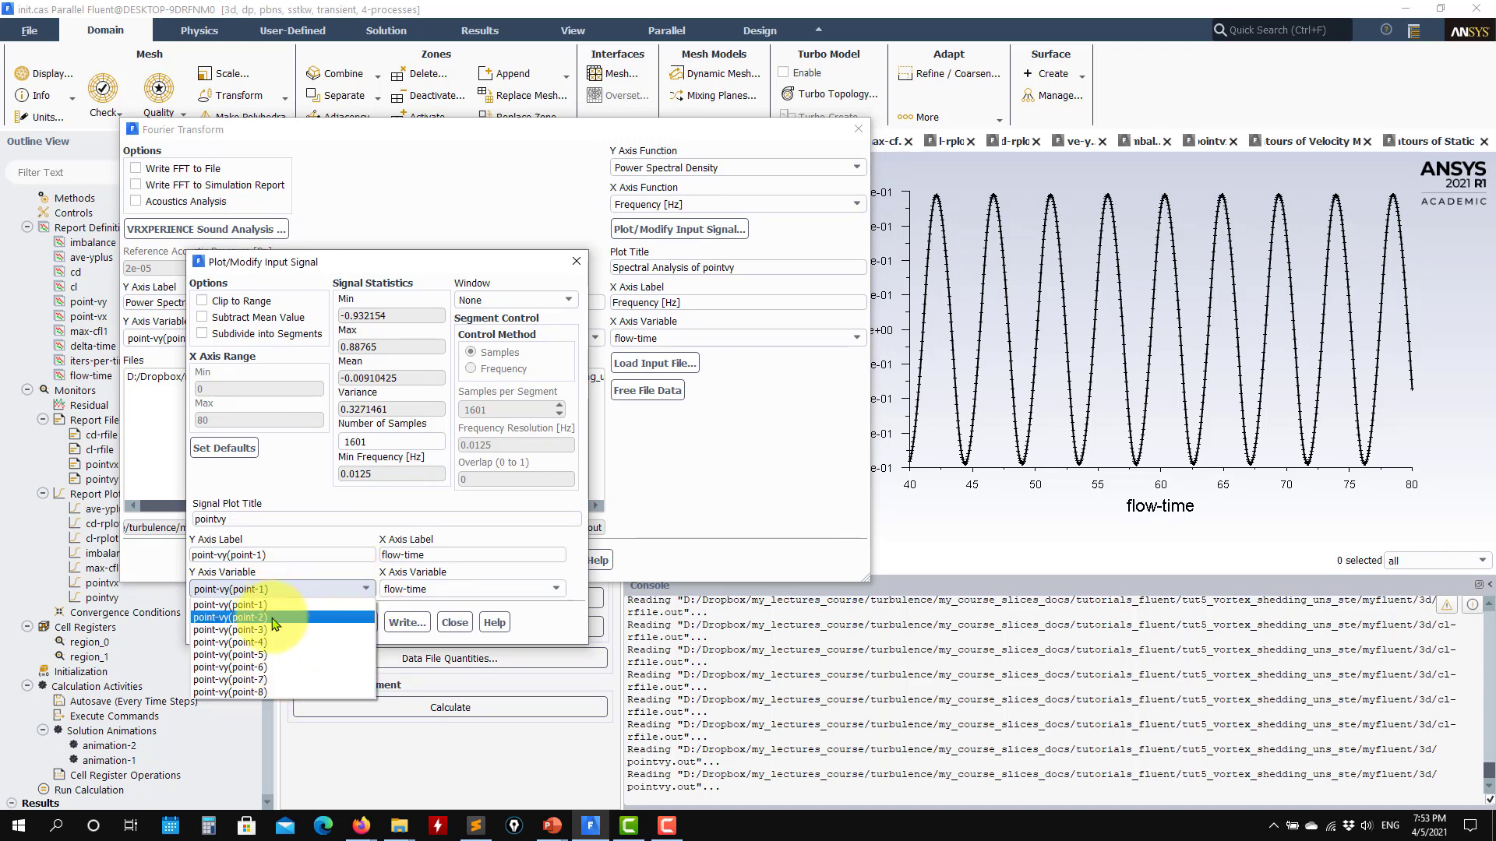
click(247, 692)
click(297, 622)
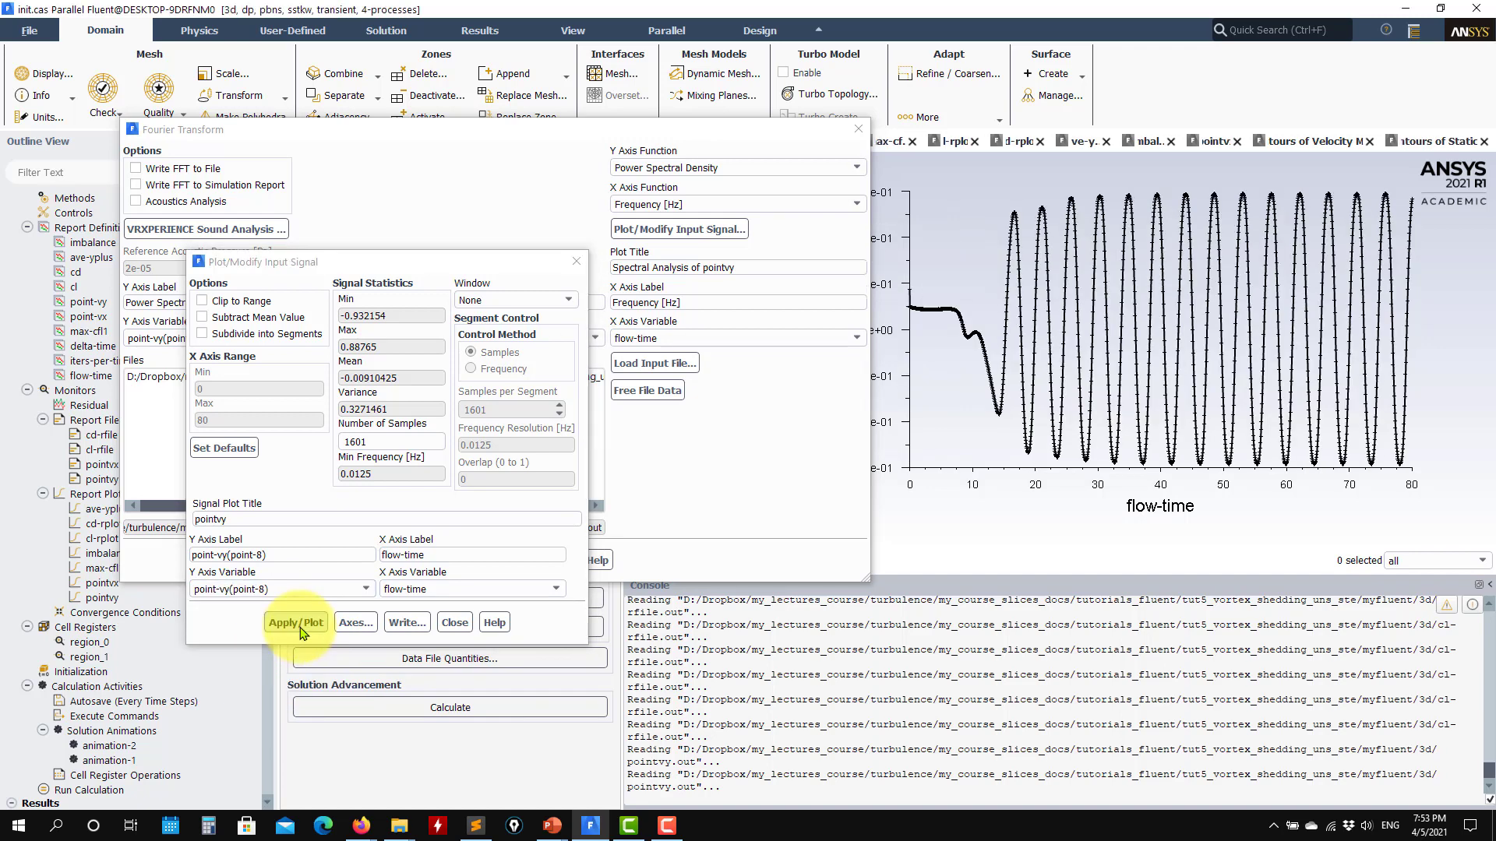
- Plot the point-vy(point-1) signal against flow-time and close the input signal settings
click(363, 589)
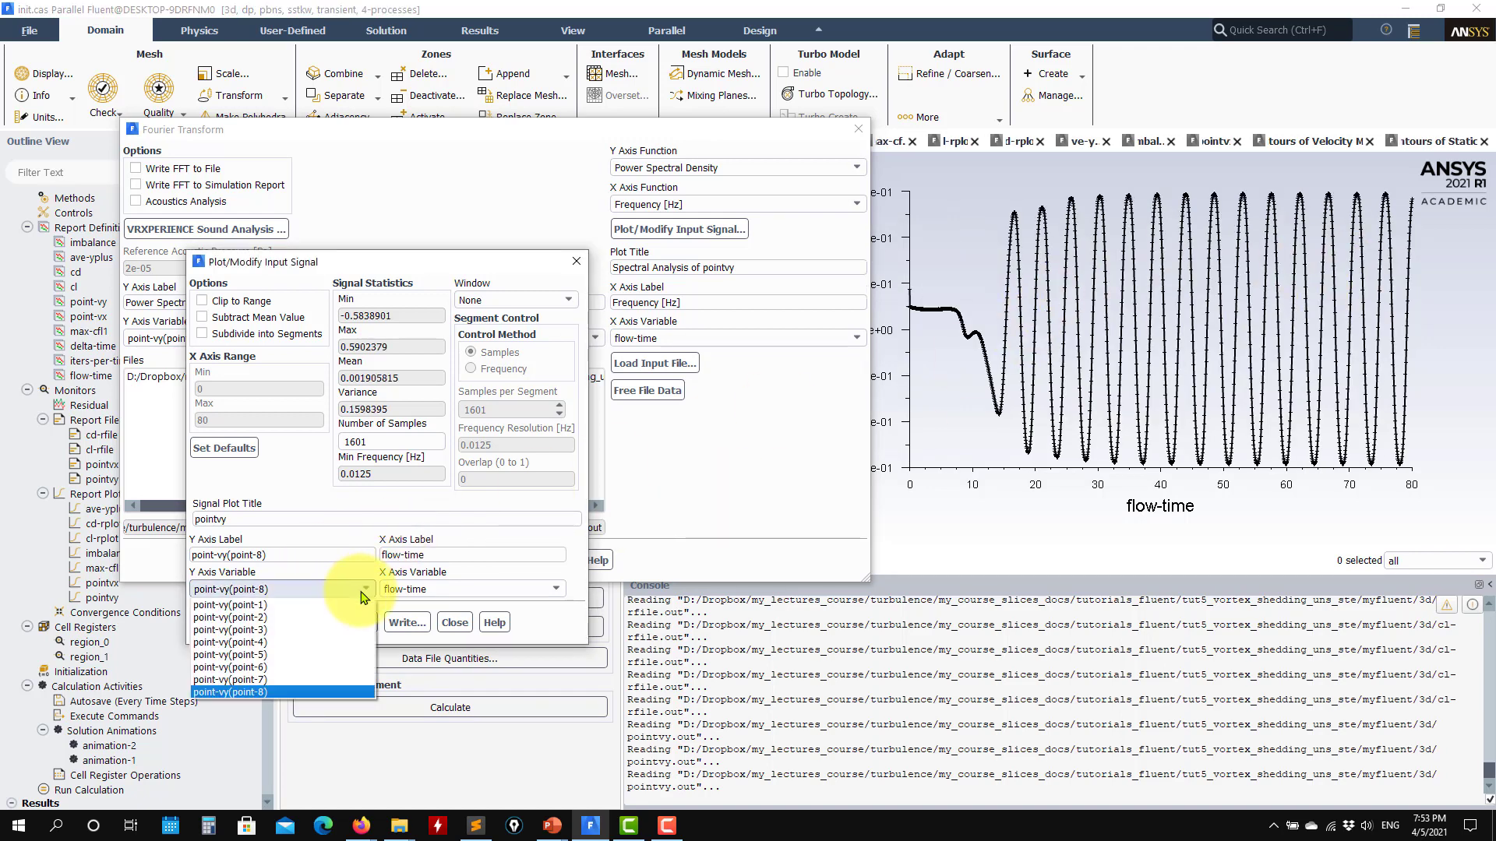
click(294, 606)
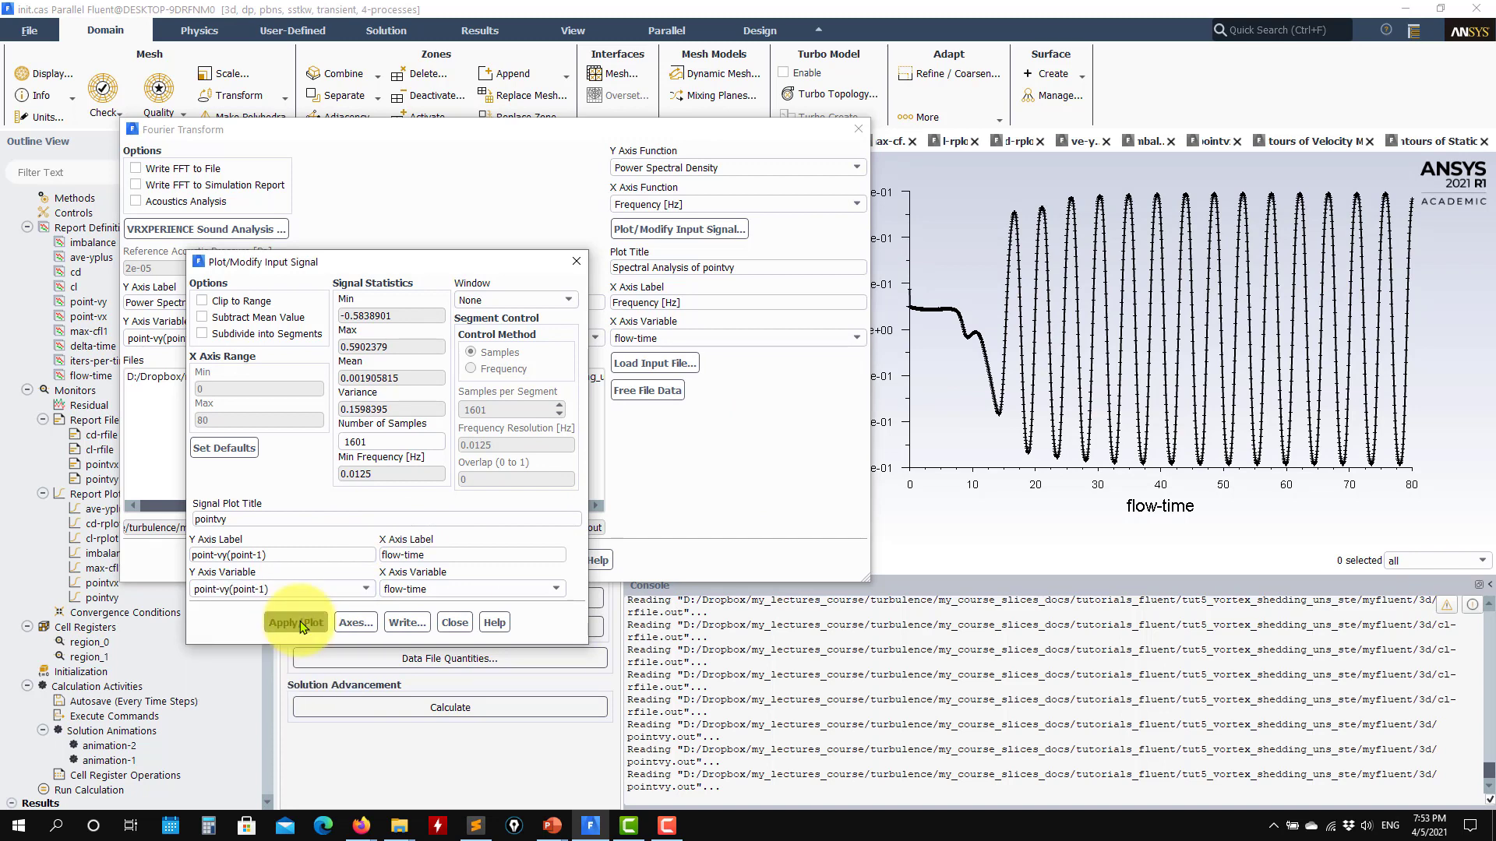
click(296, 623)
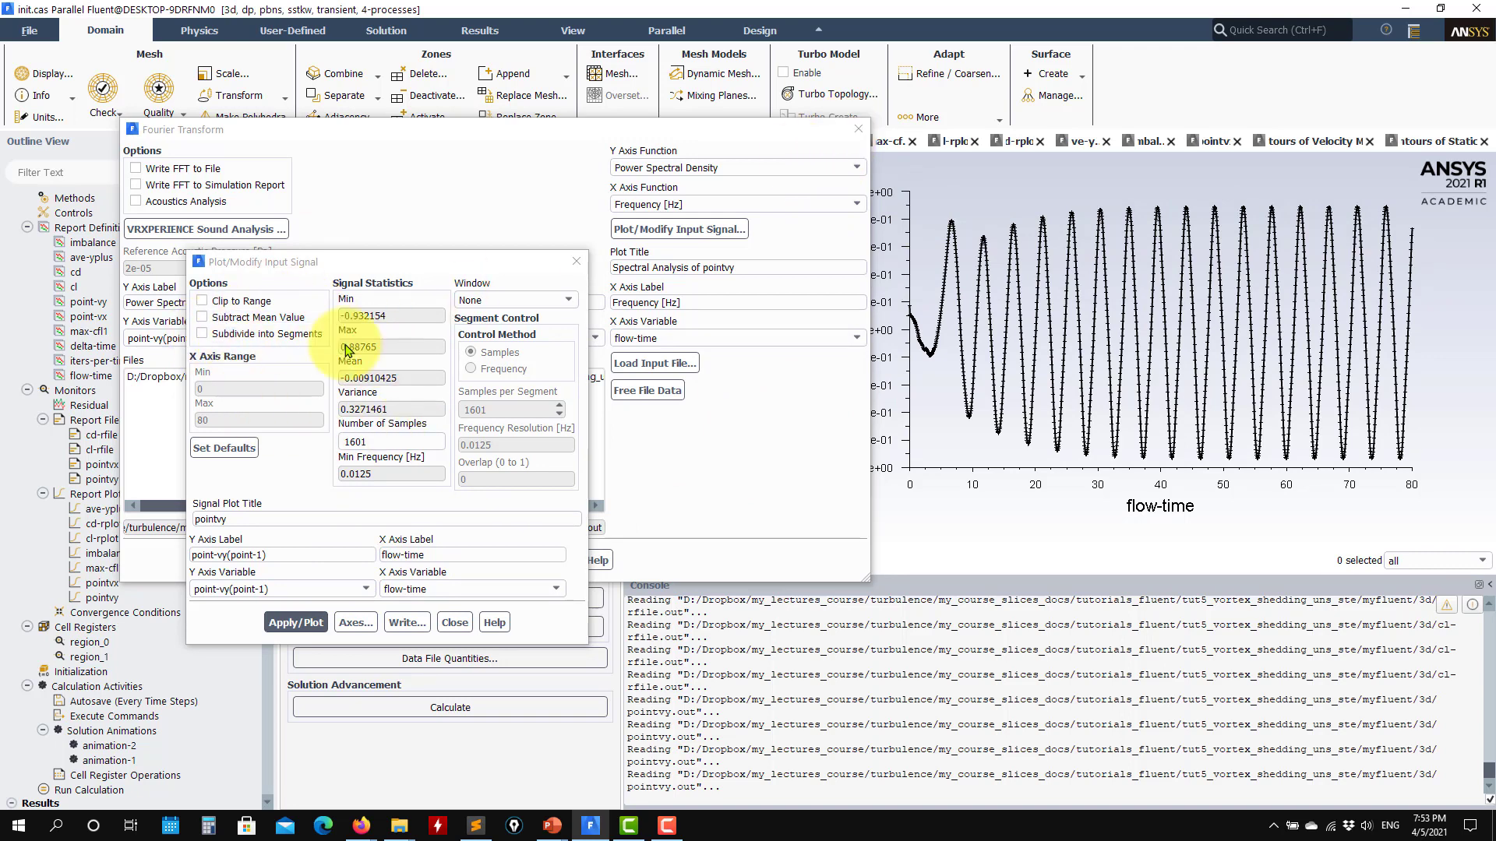
click(452, 622)
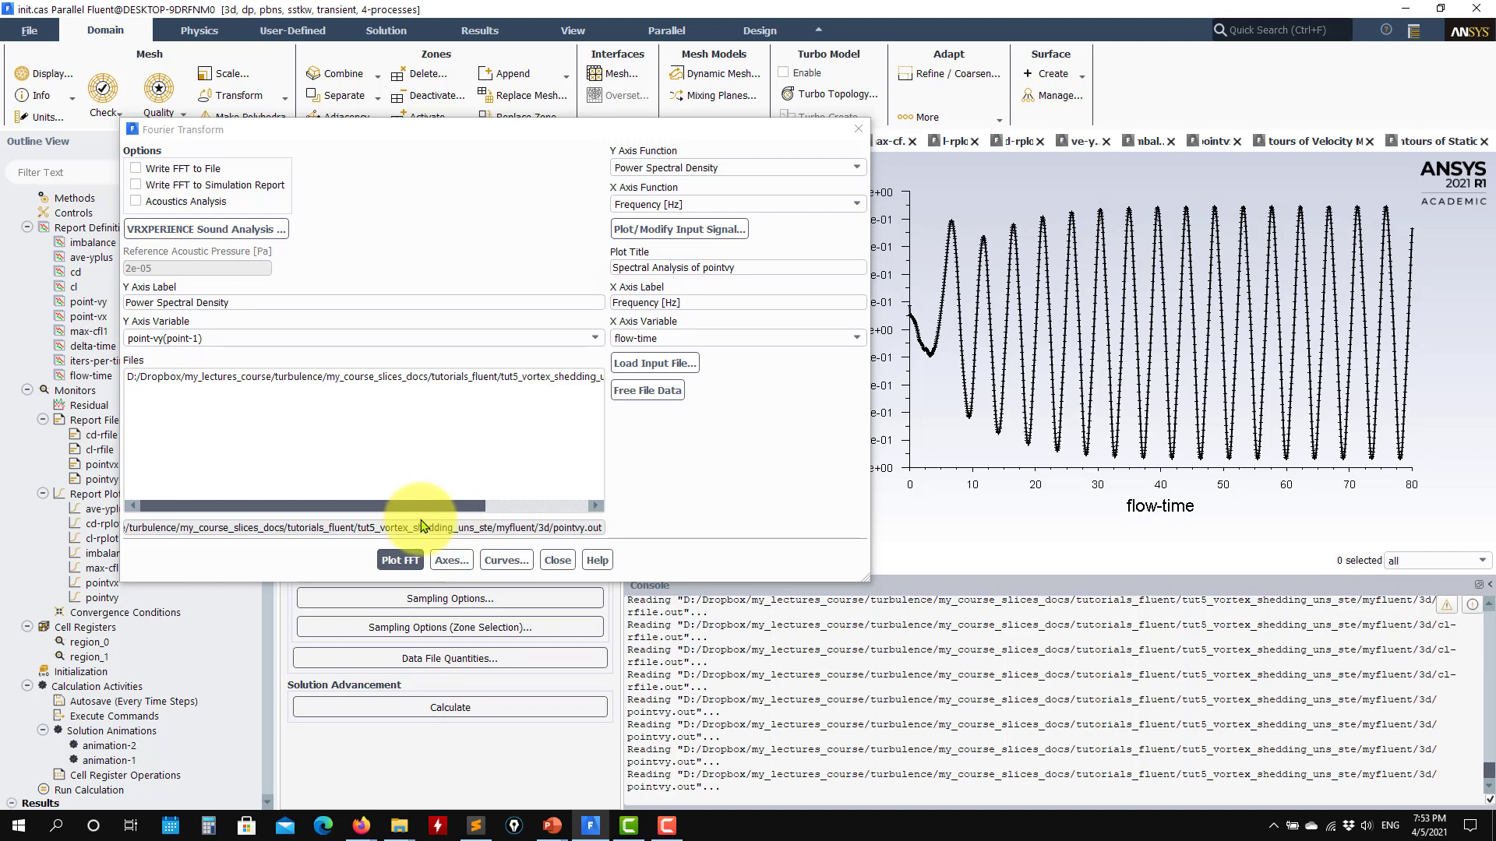
- Move the Fourier Transform dialog clear of the plot and review the input signal settings of pointvy
drag(536, 134, 436, 122)
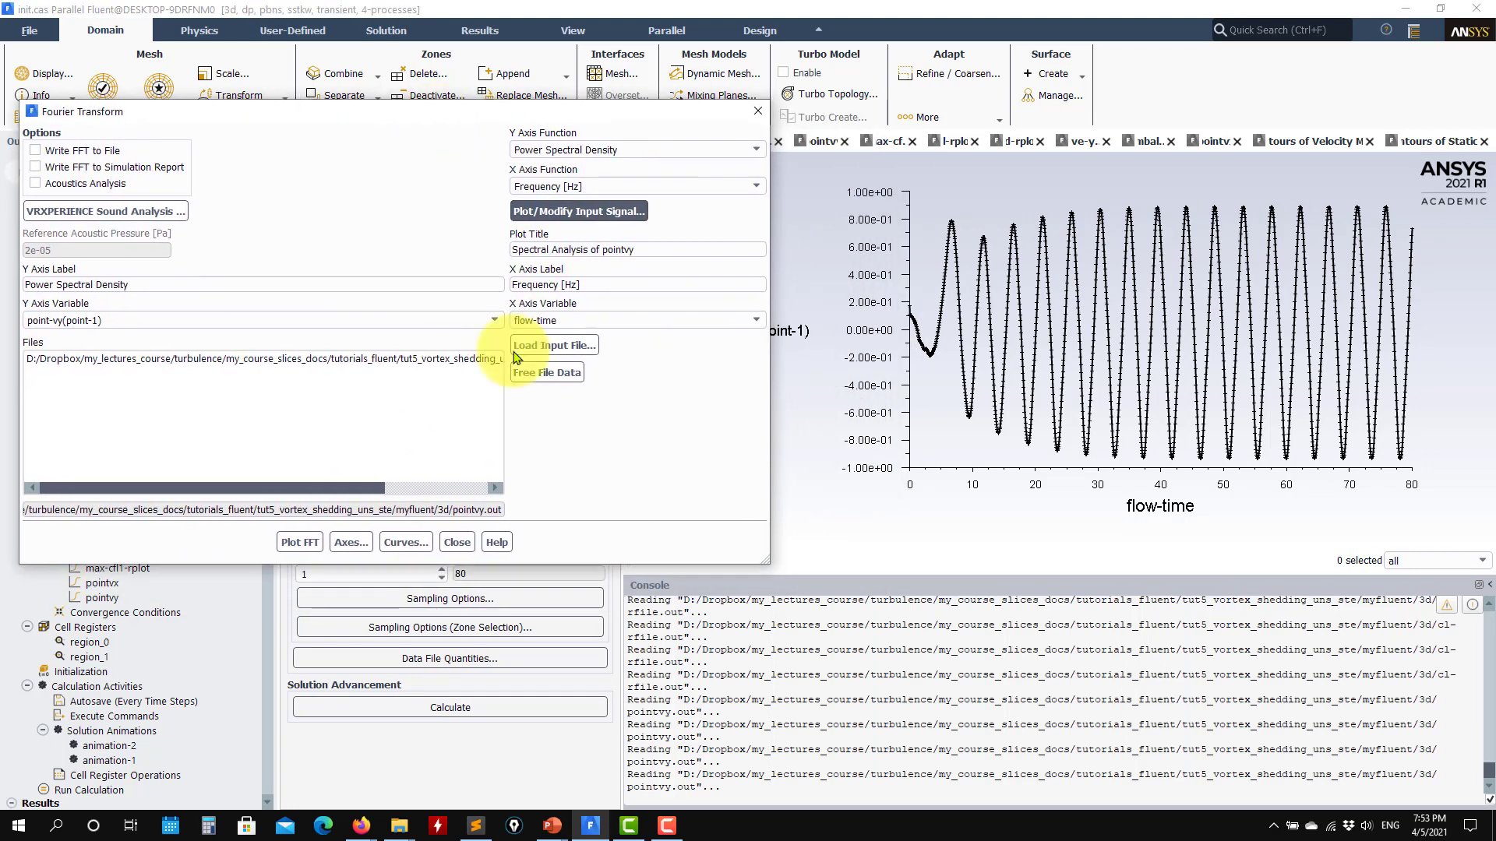
click(548, 212)
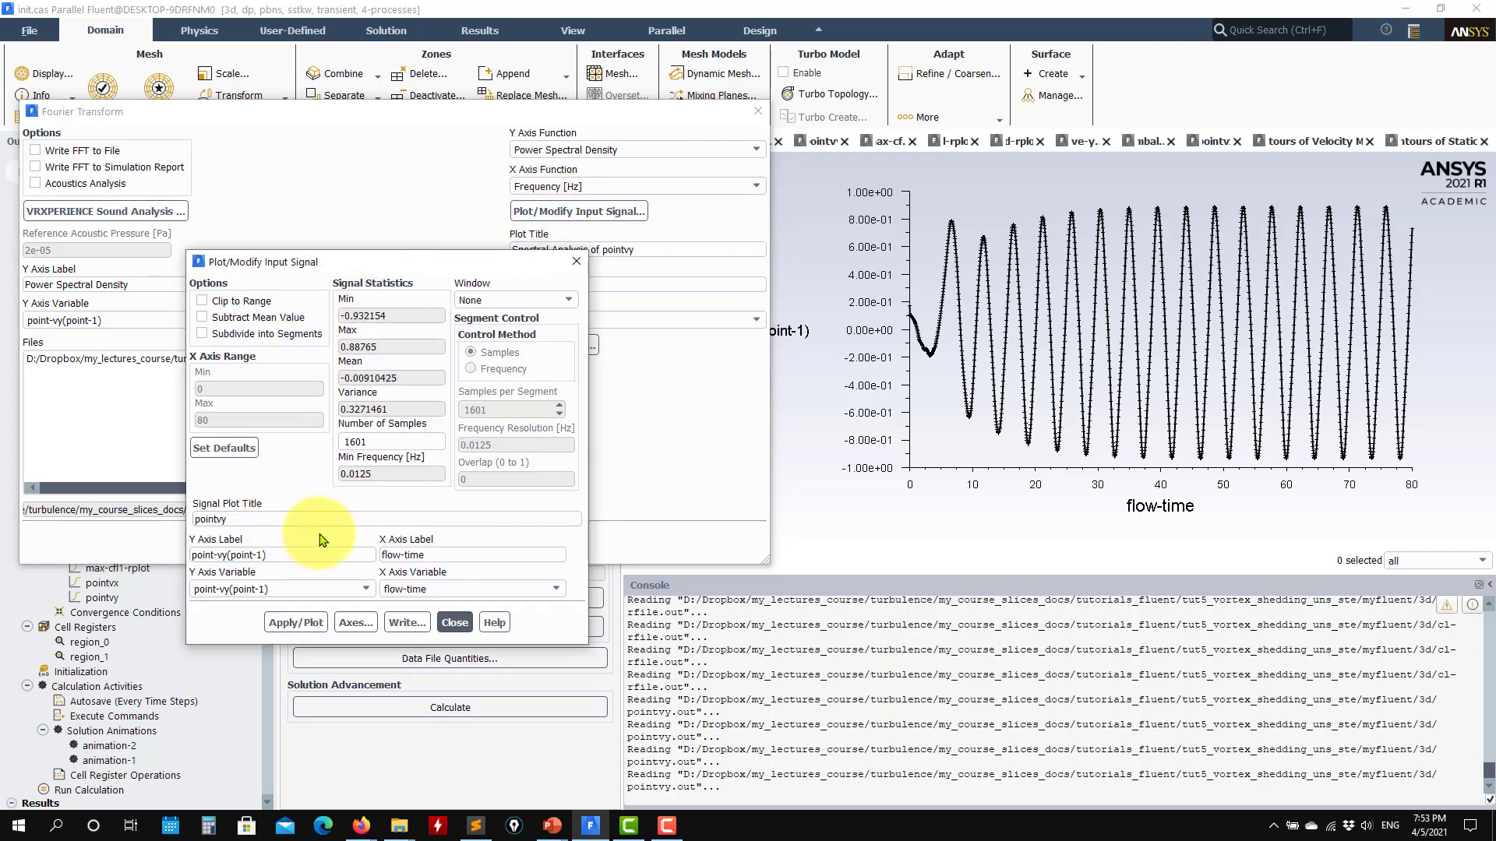
click(454, 623)
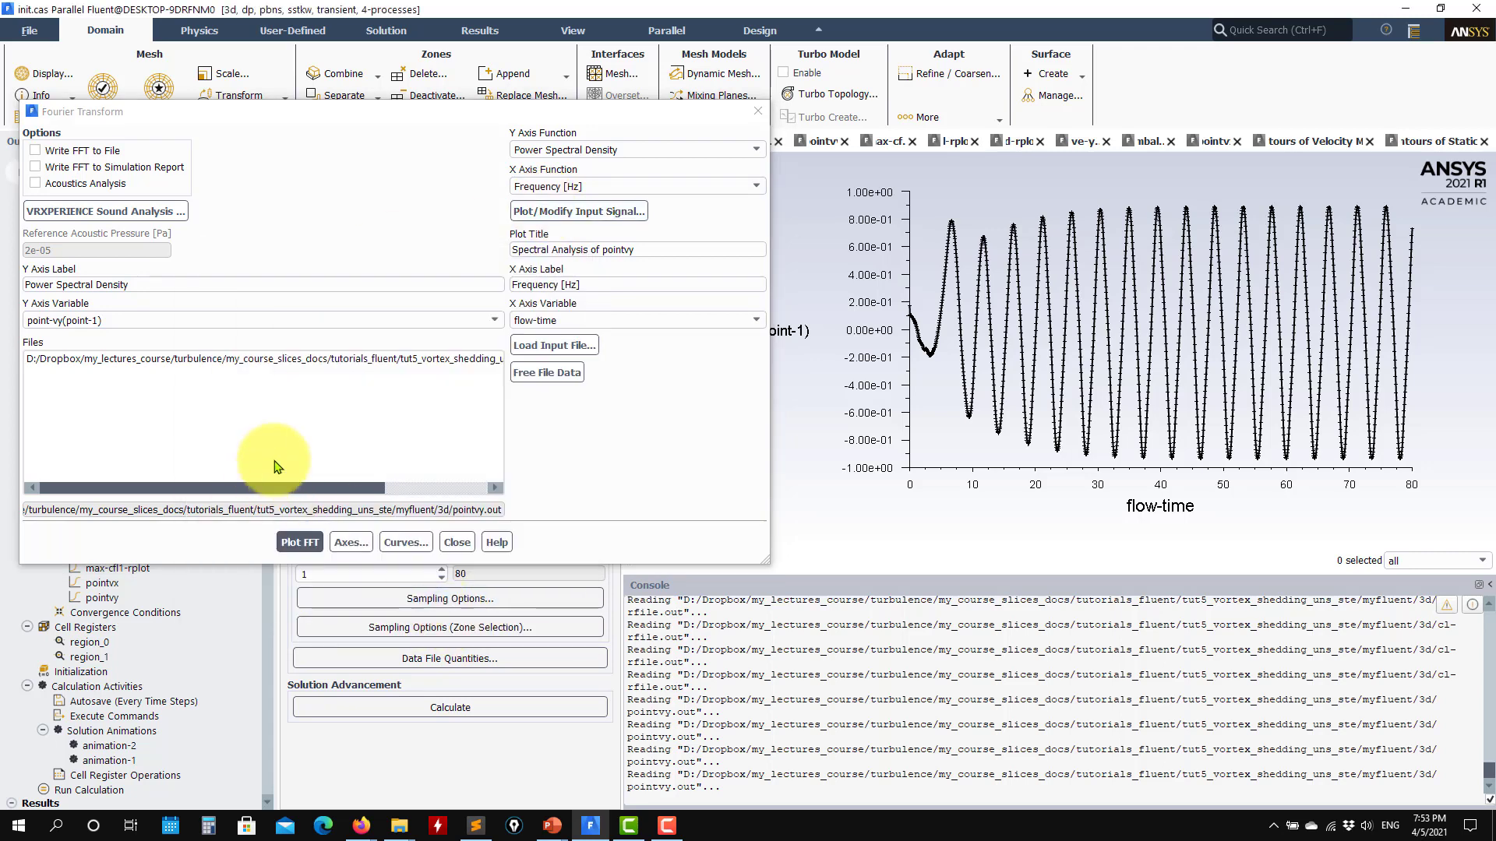
- Check the 3d case folder in File Explorer, return to Fluent and load cd-rfile.out as the Fourier transform input file
click(333, 359)
click(555, 346)
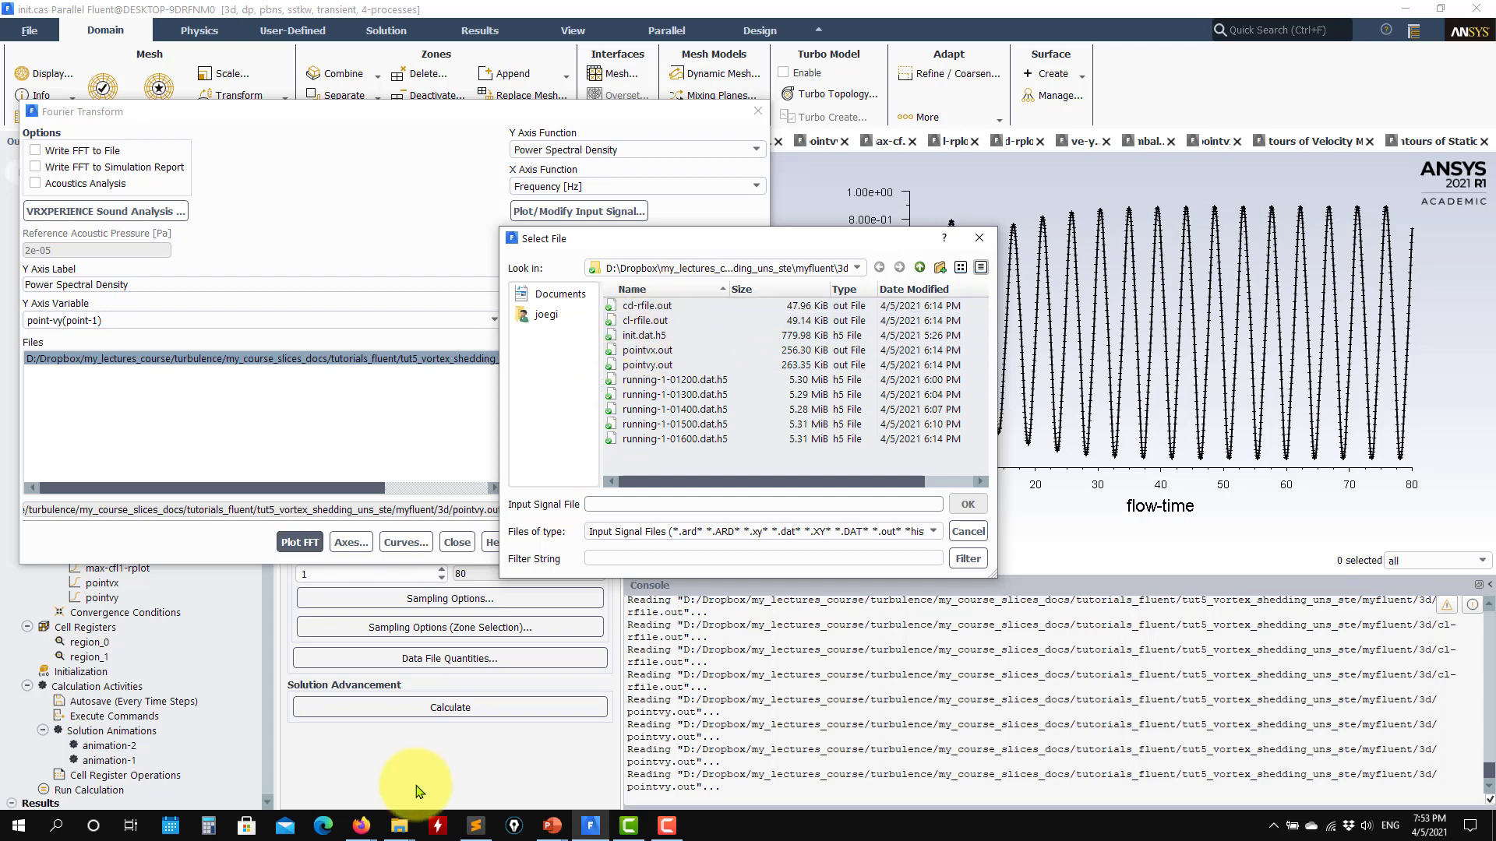
mouse_move(399, 824)
click(578, 785)
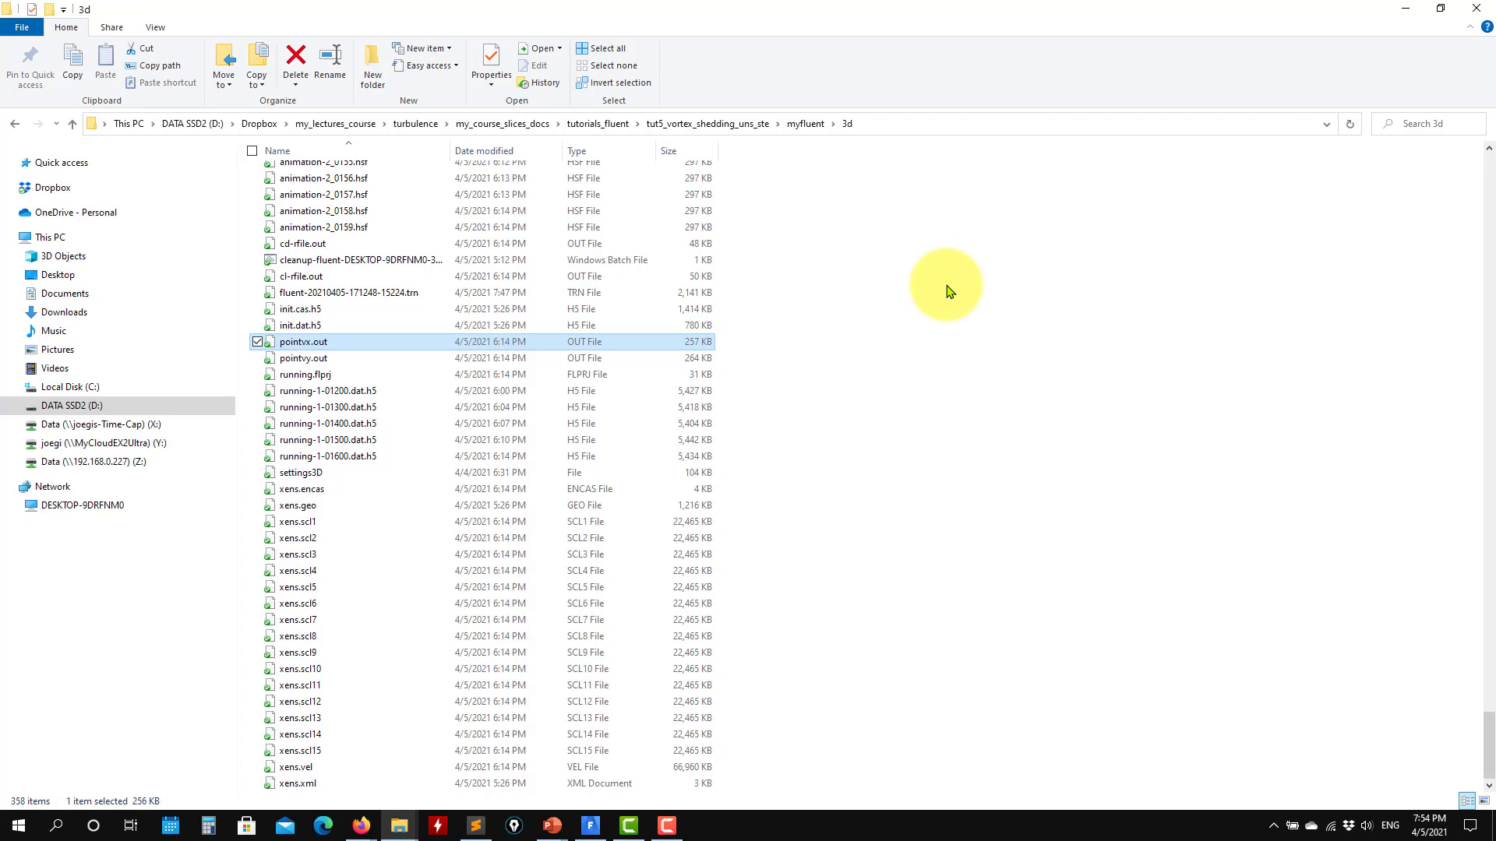
click(1406, 7)
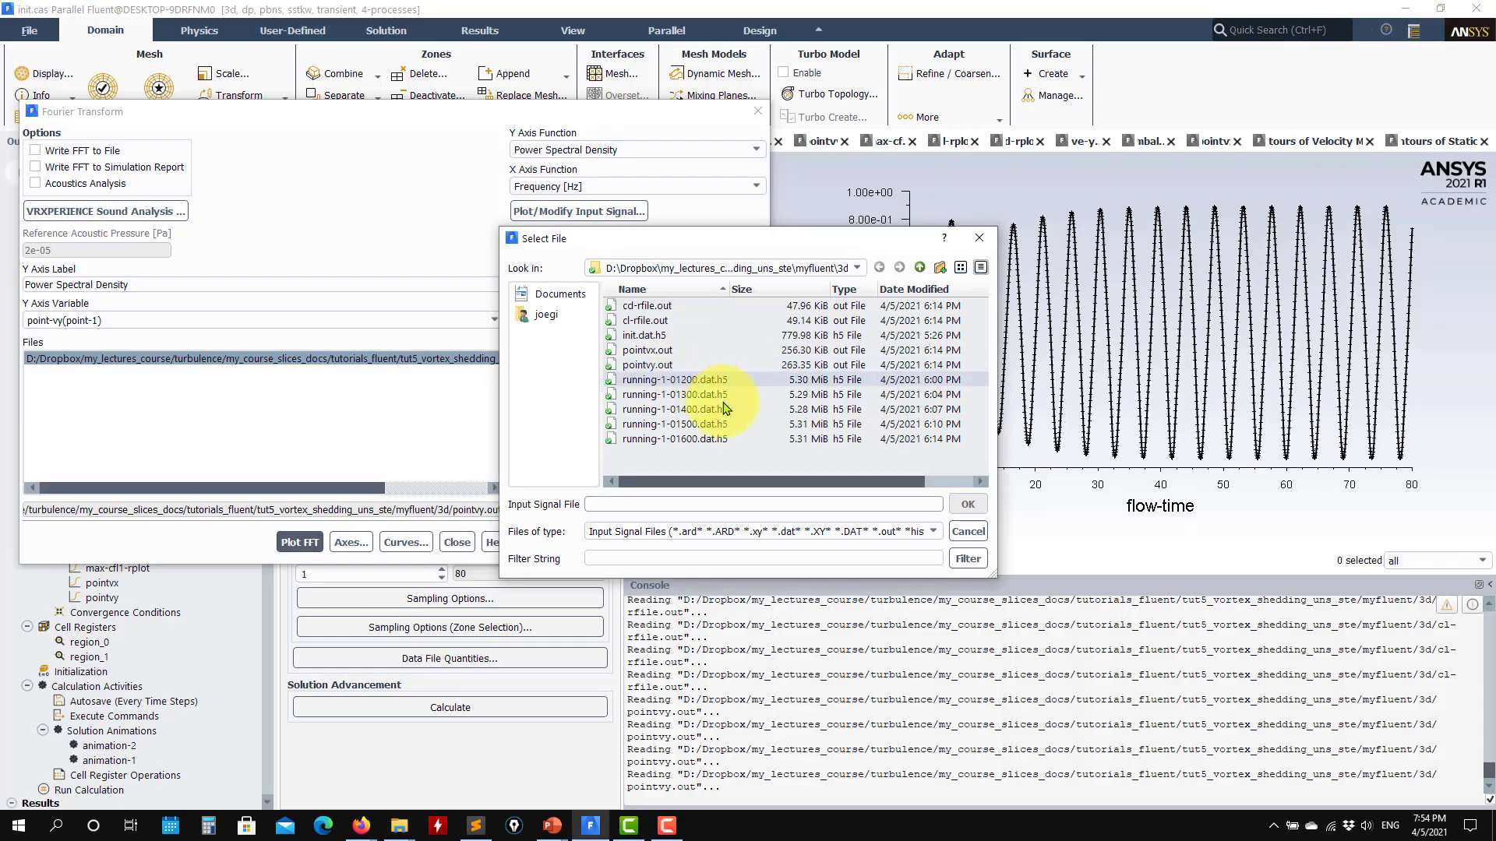
click(650, 306)
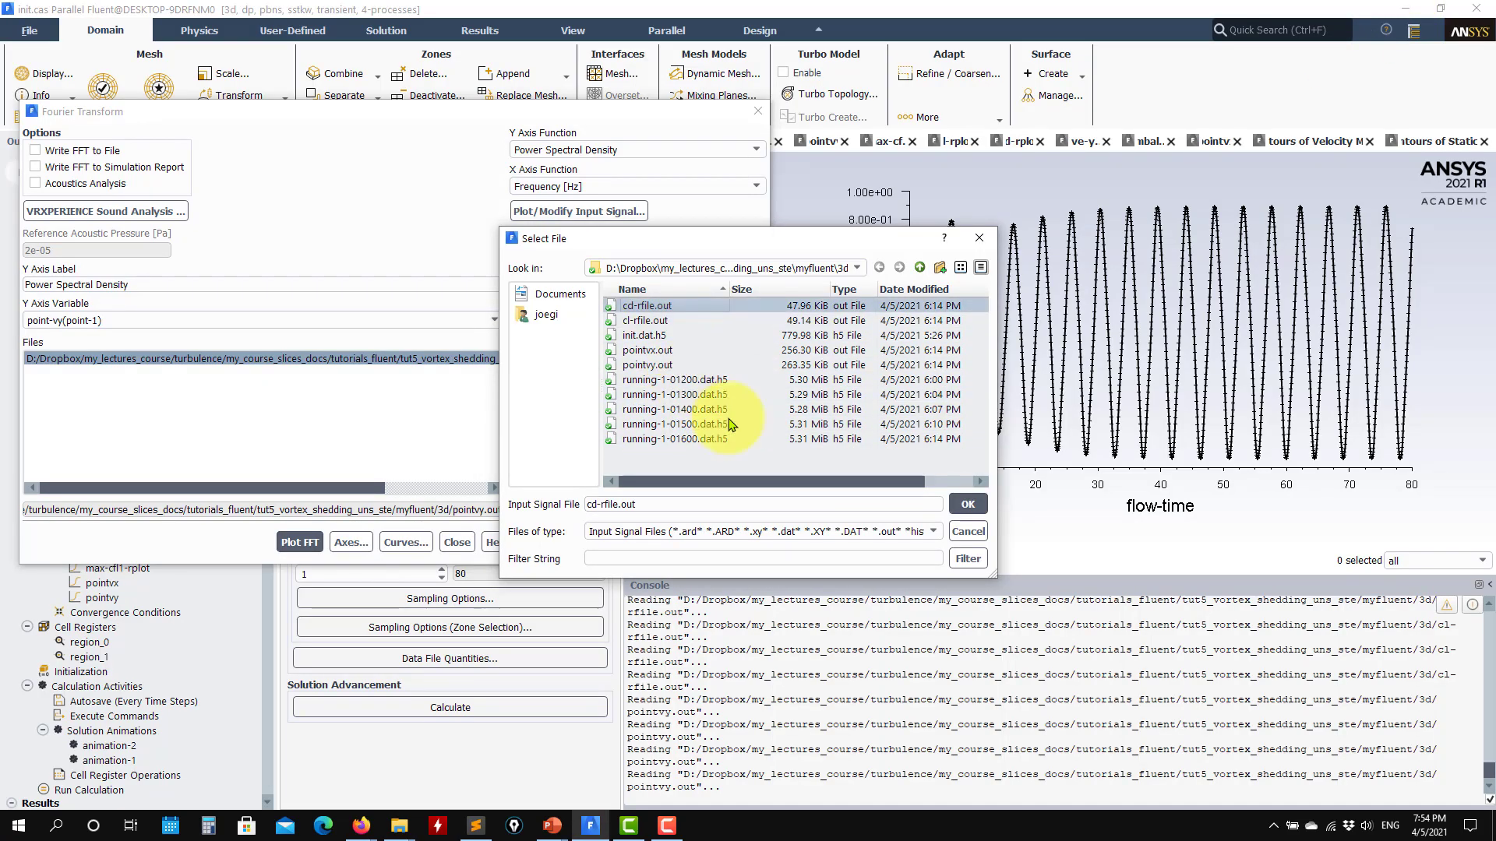
click(967, 504)
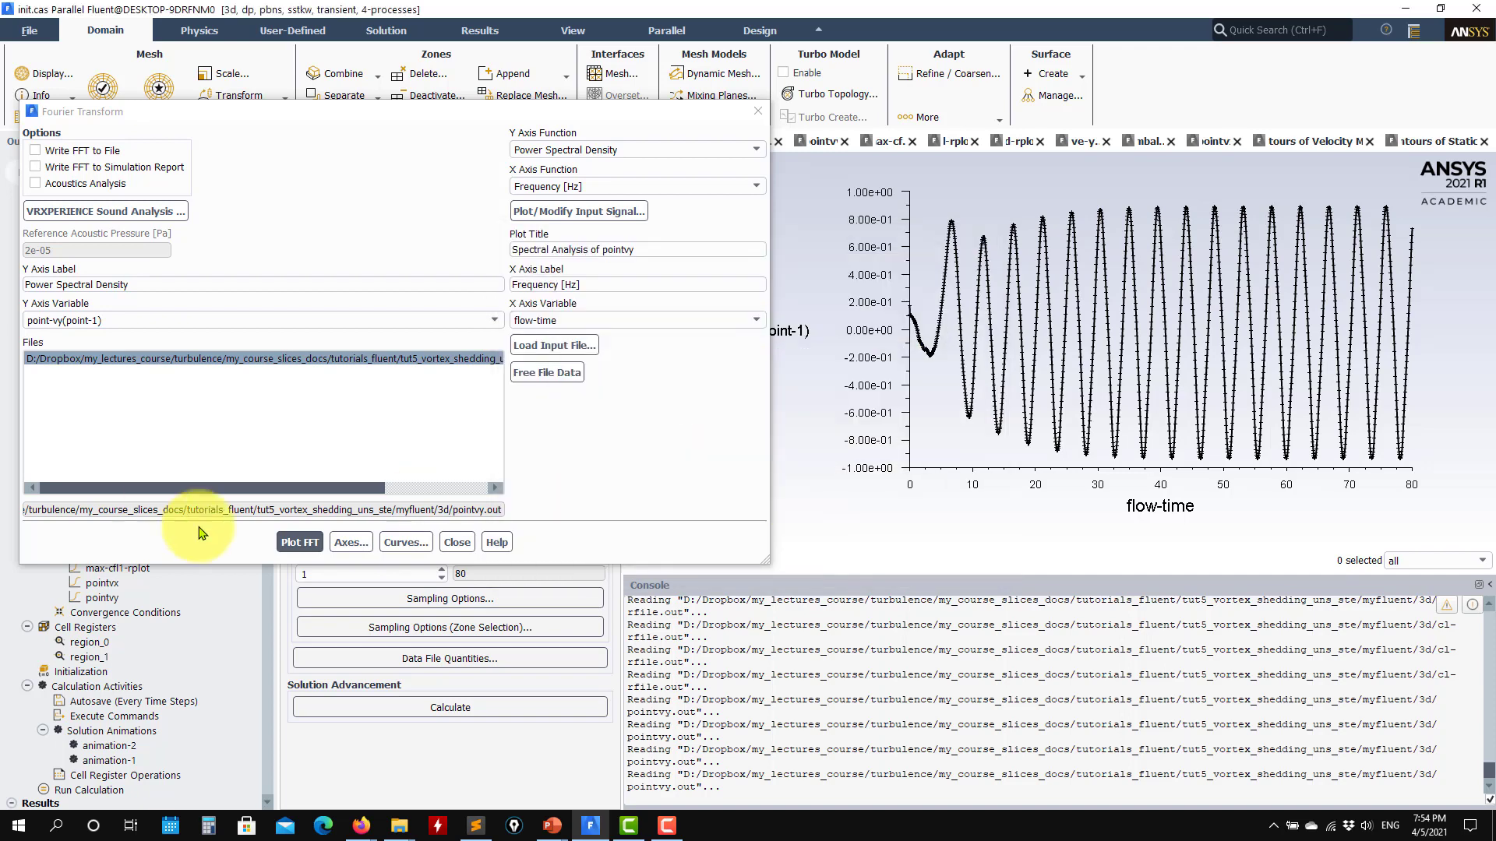
- Plot the cd signal against flow-time with auto range off and the Y axis limited to 0 to 2
click(579, 211)
click(296, 622)
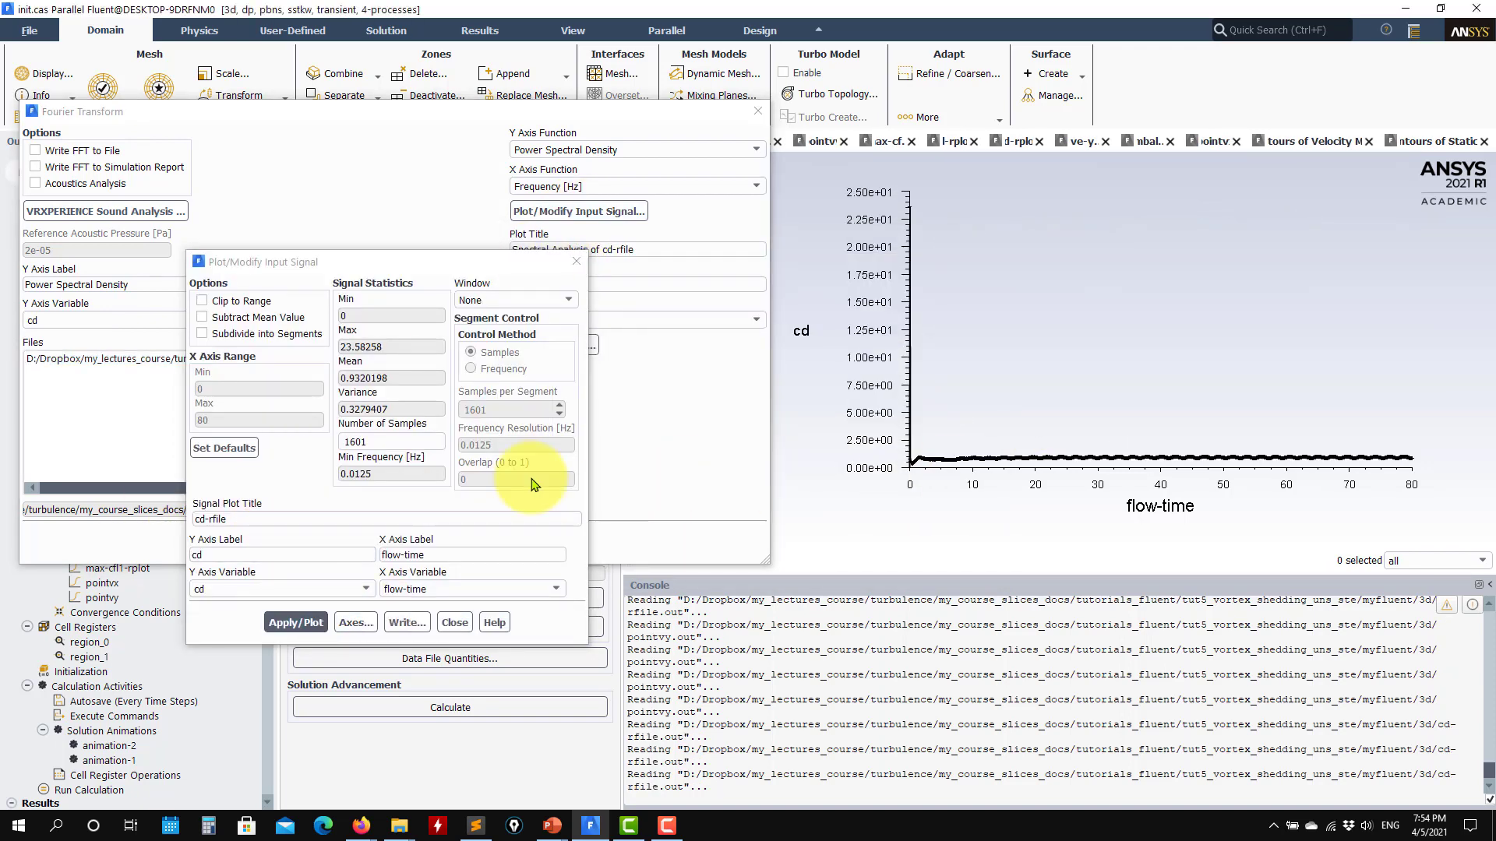
click(356, 622)
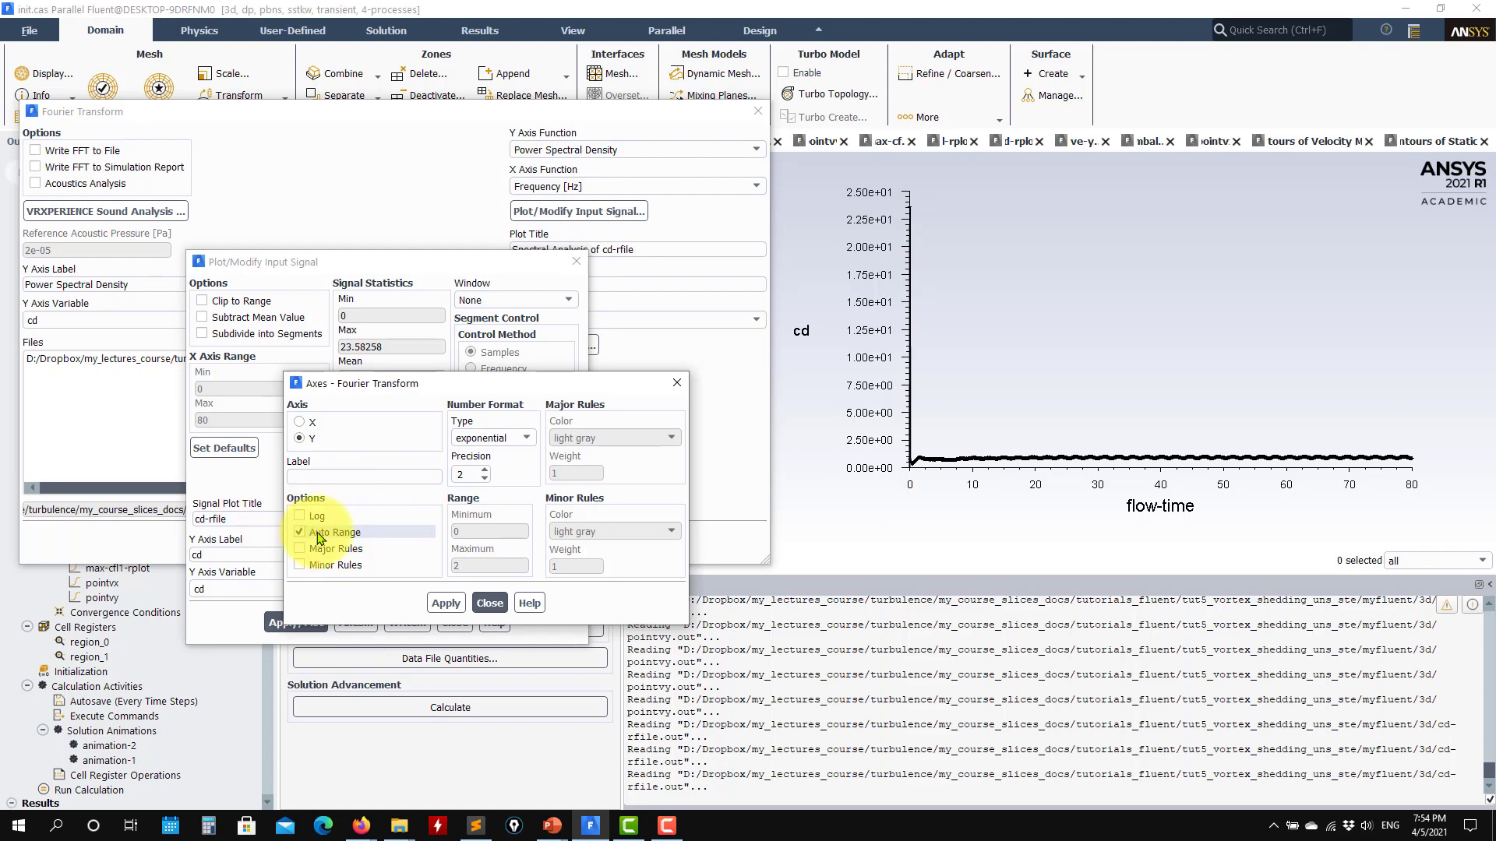
click(489, 603)
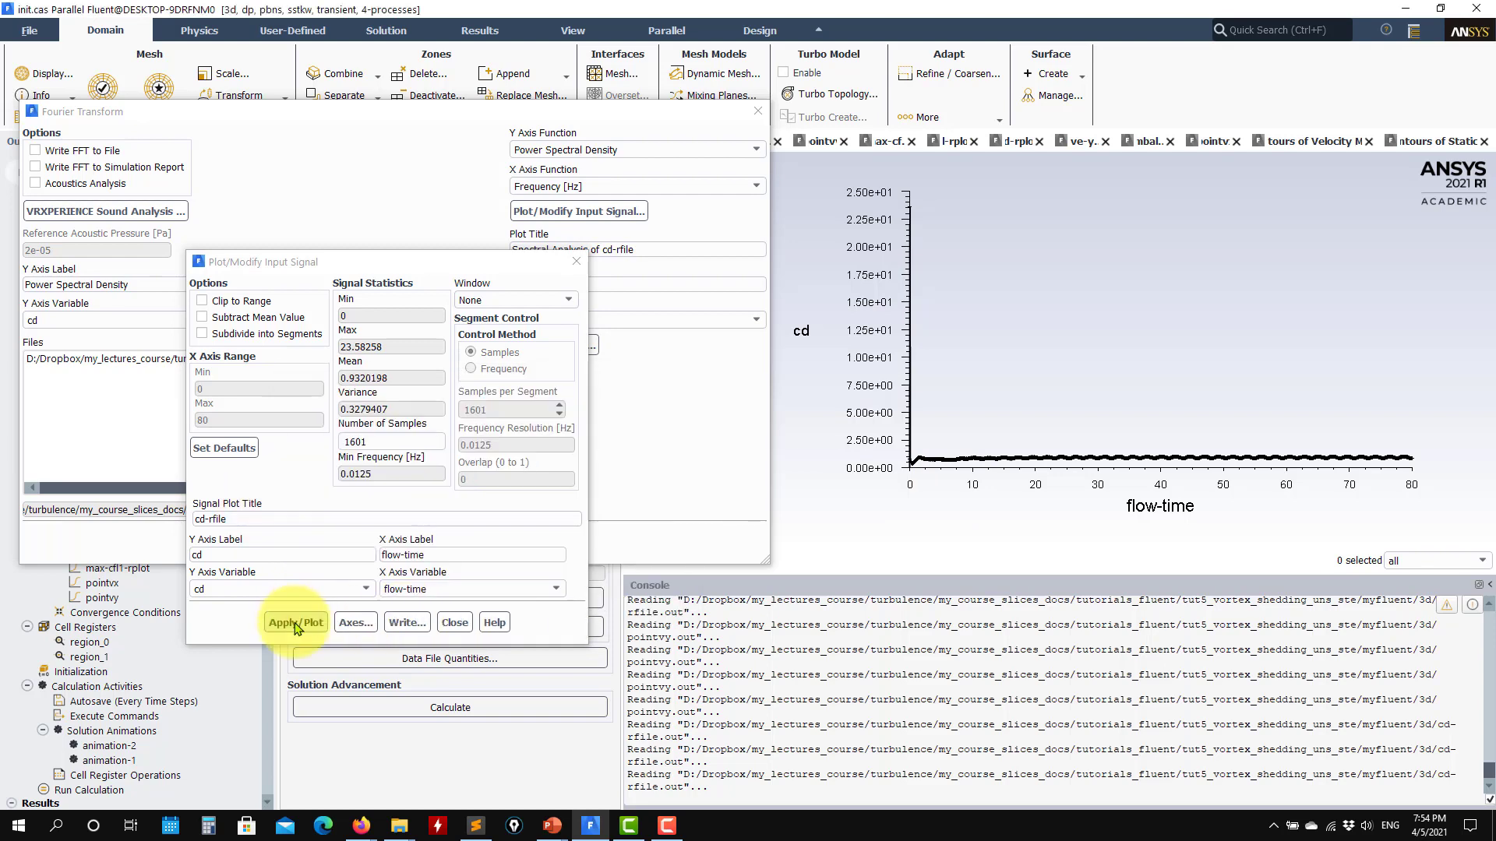
click(296, 623)
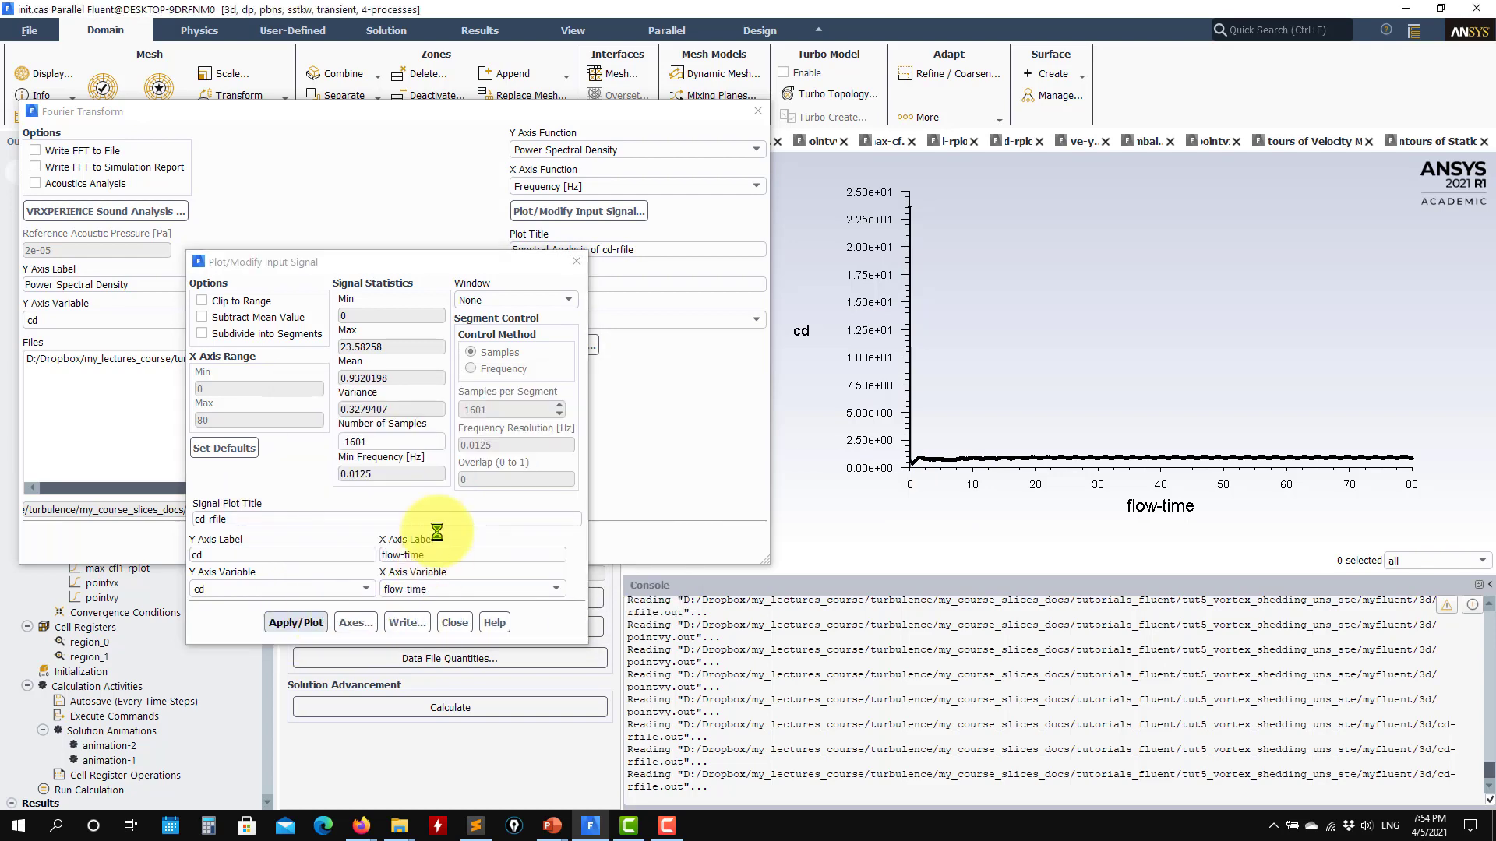
click(356, 622)
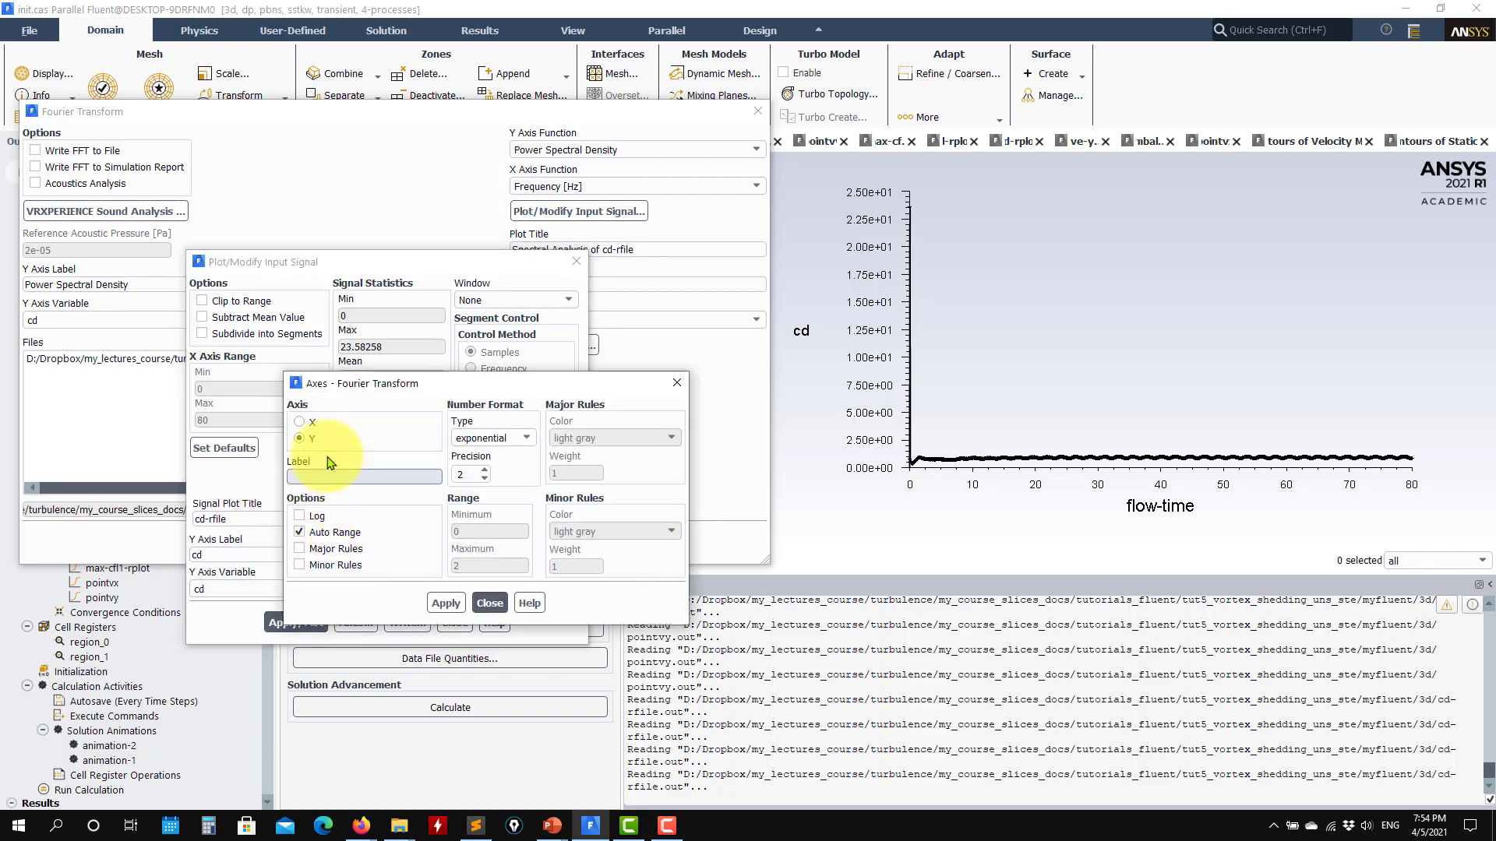
click(444, 604)
click(489, 603)
click(296, 623)
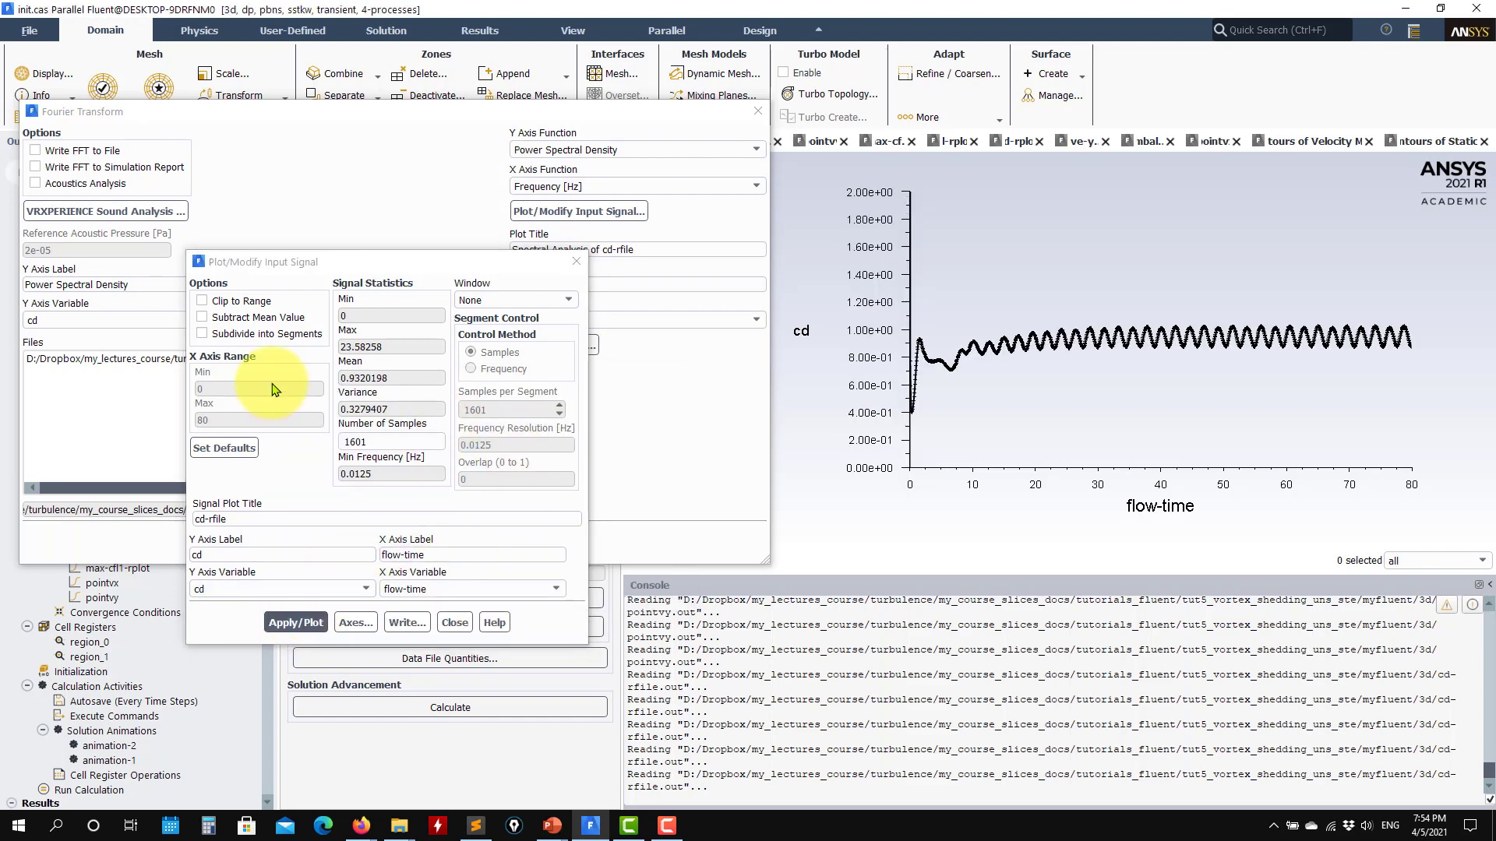
- Try the mean value subtraction option on the cd signal, replot the signal without it and close the input signal settings
click(261, 321)
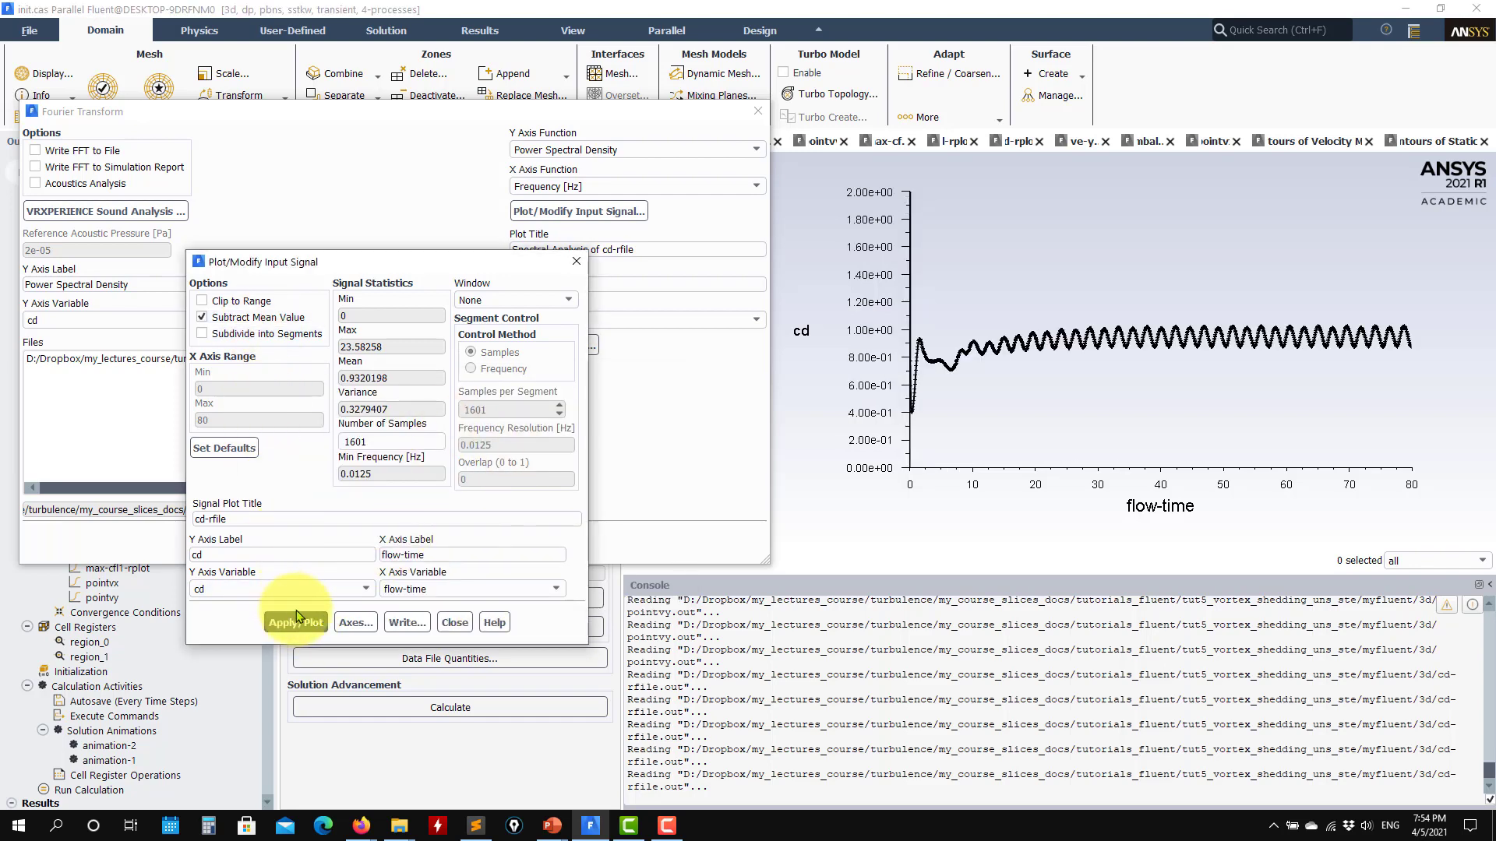
click(261, 320)
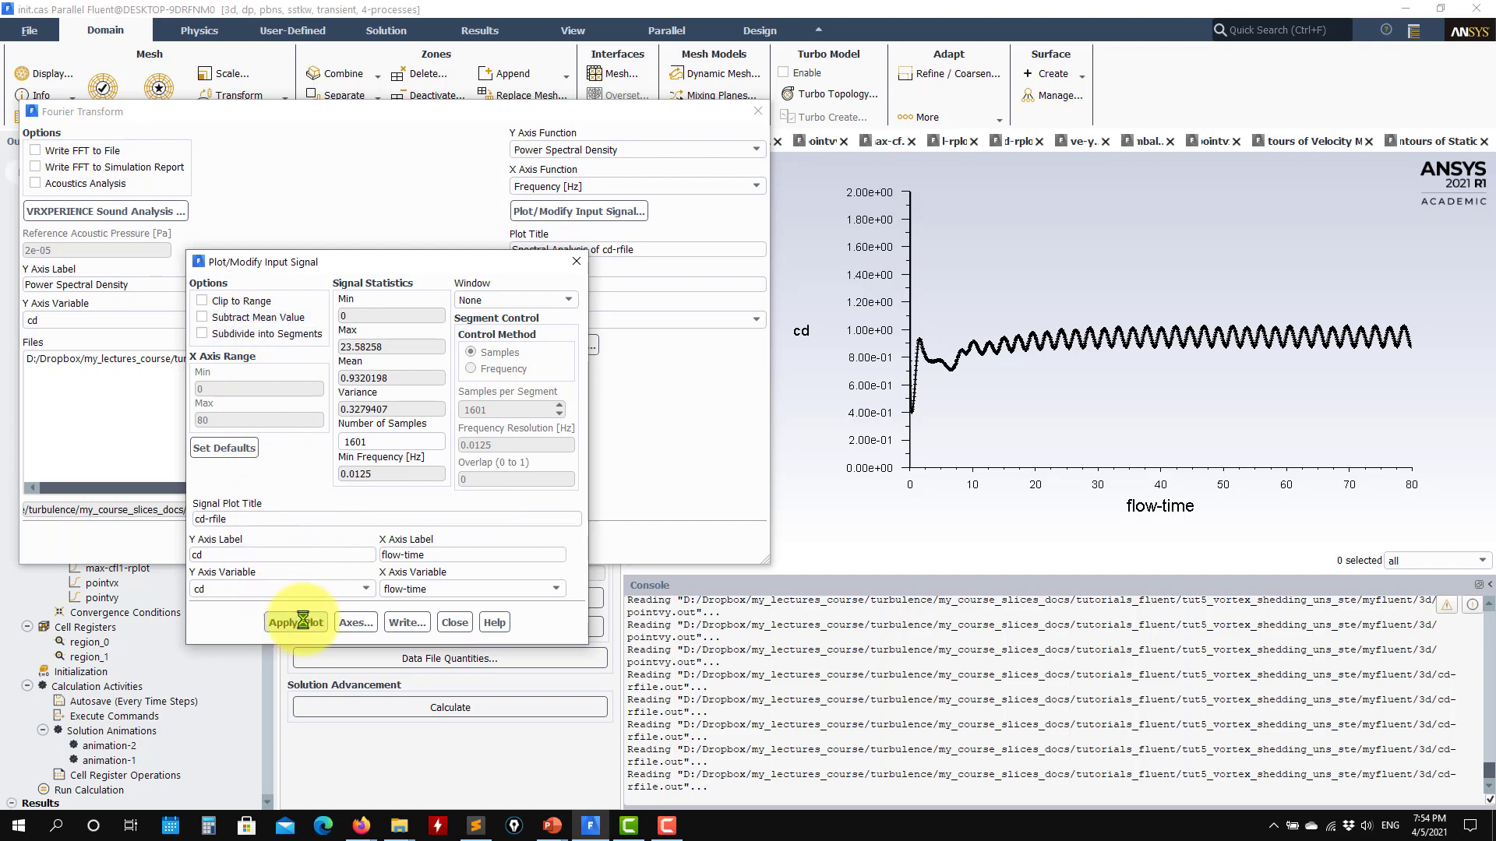
click(296, 622)
click(467, 627)
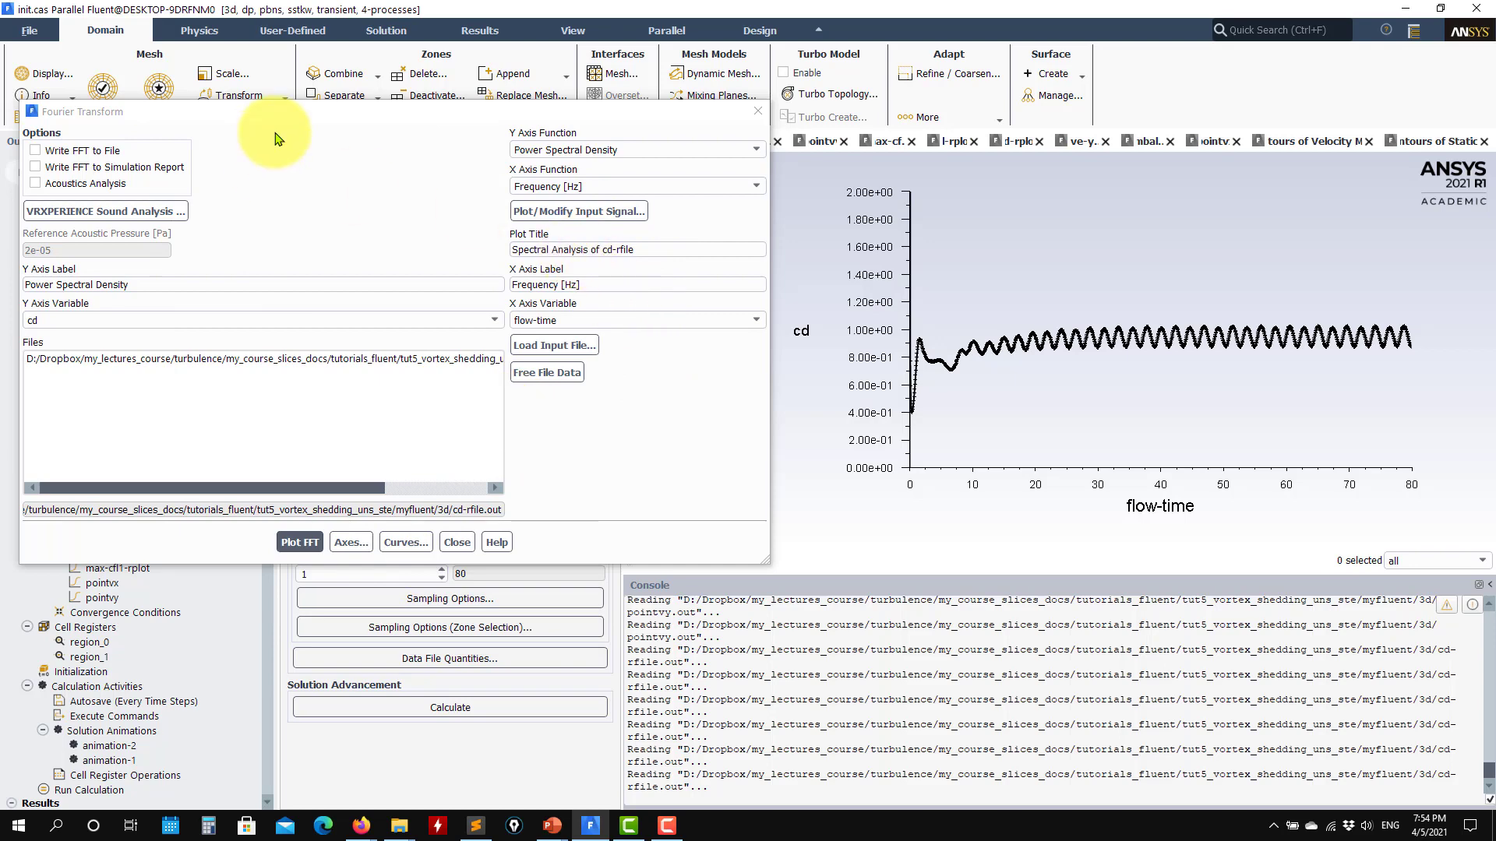
click(35, 112)
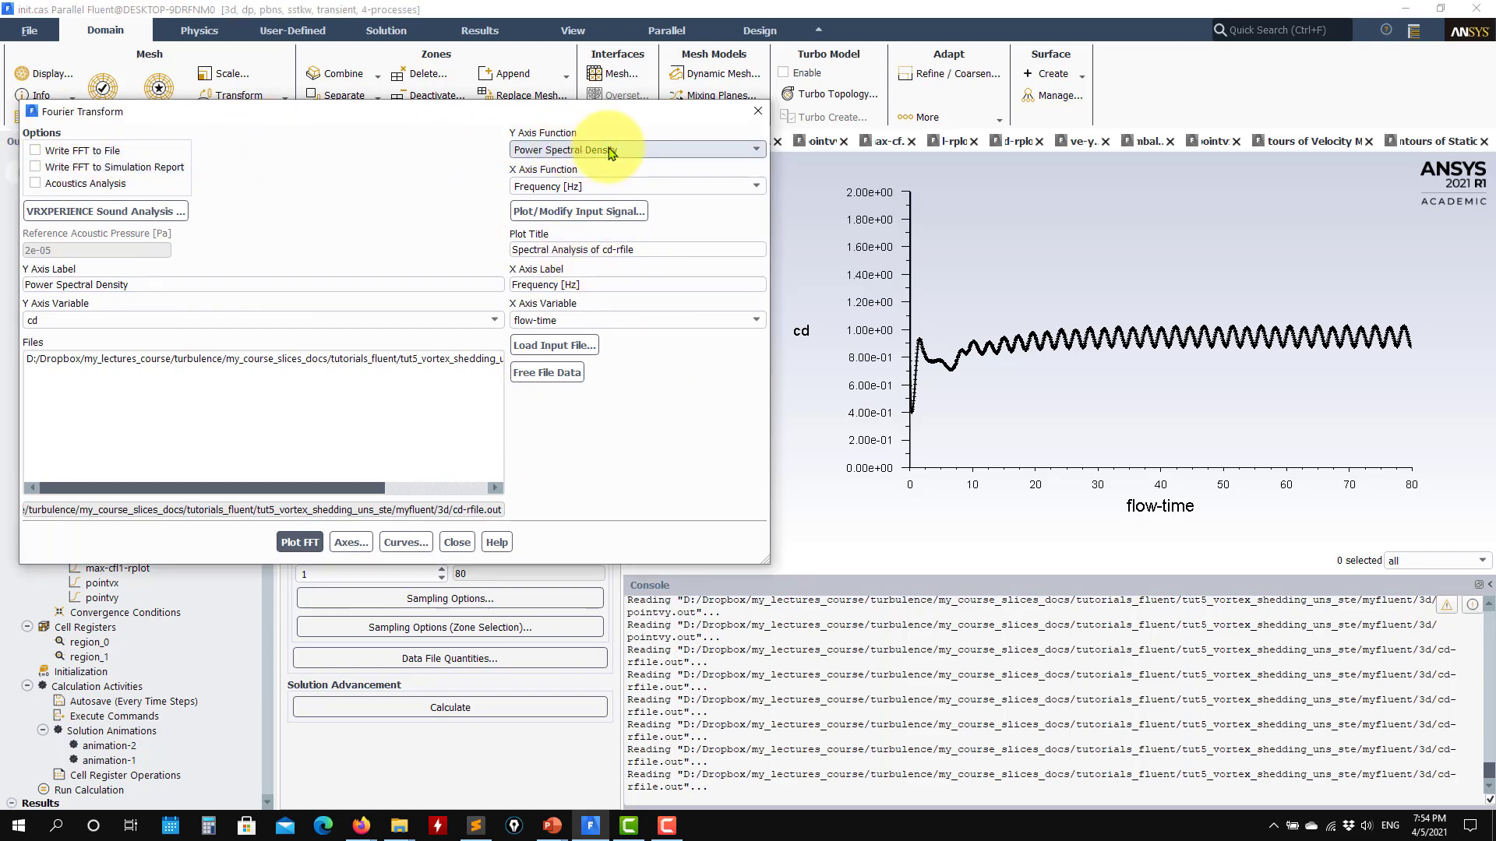
- Try Magnitude as the Y axis function of the spectrum and return it to Power Spectral Density
click(644, 151)
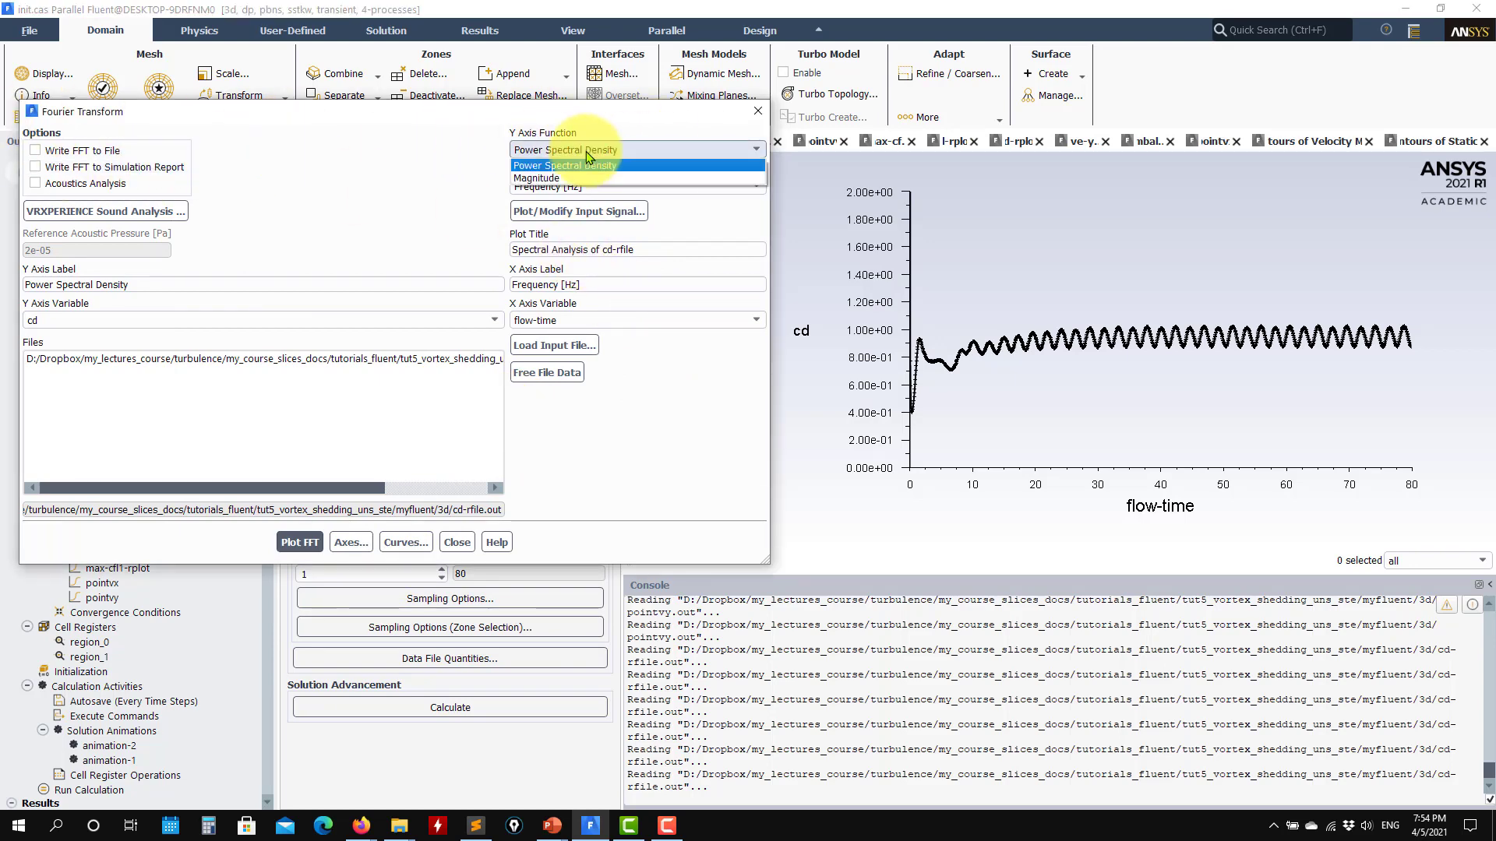
click(537, 165)
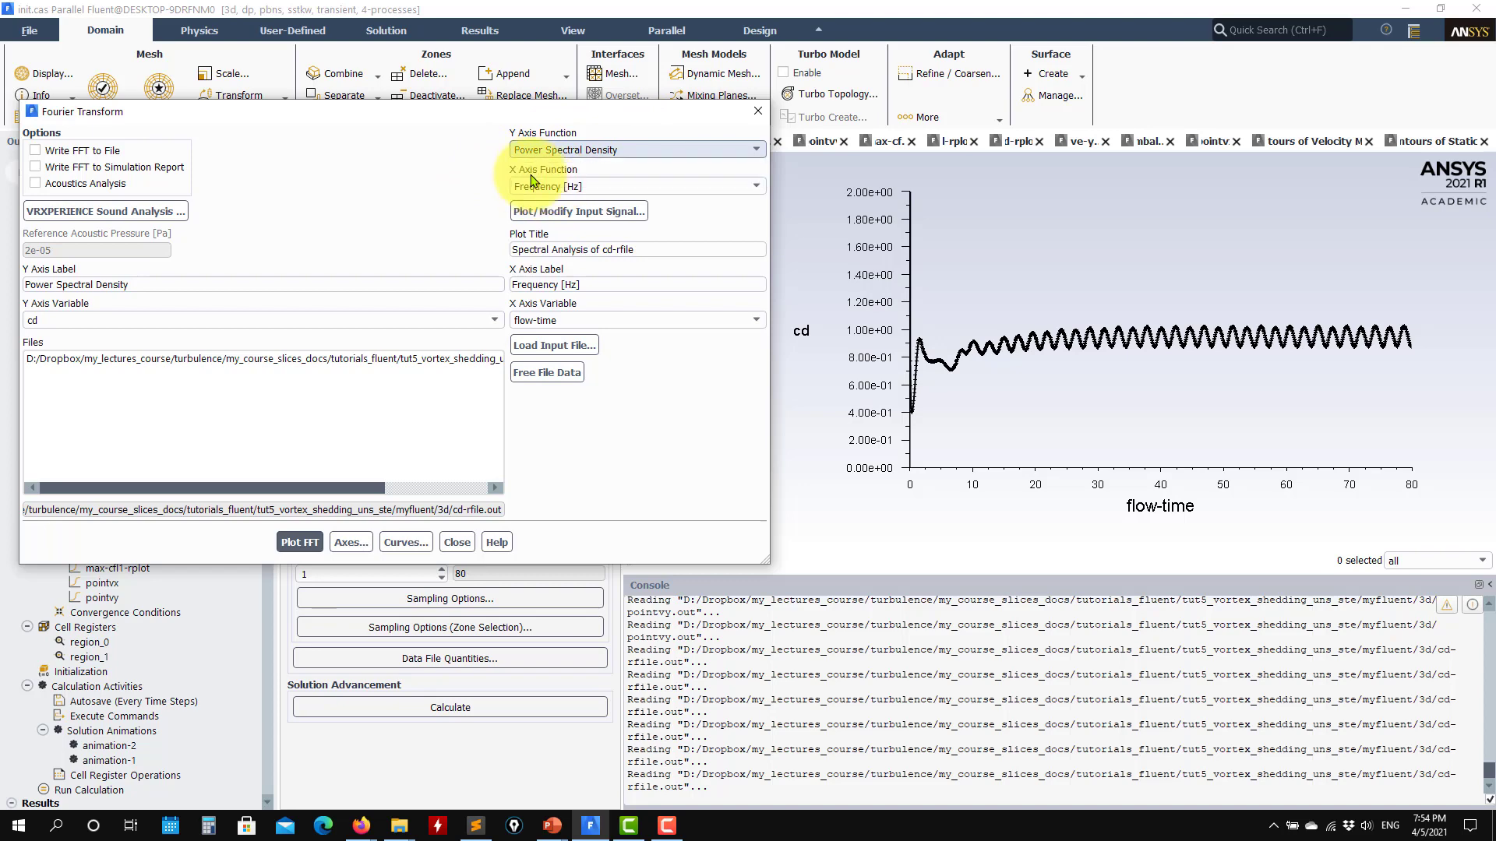
click(605, 148)
click(570, 164)
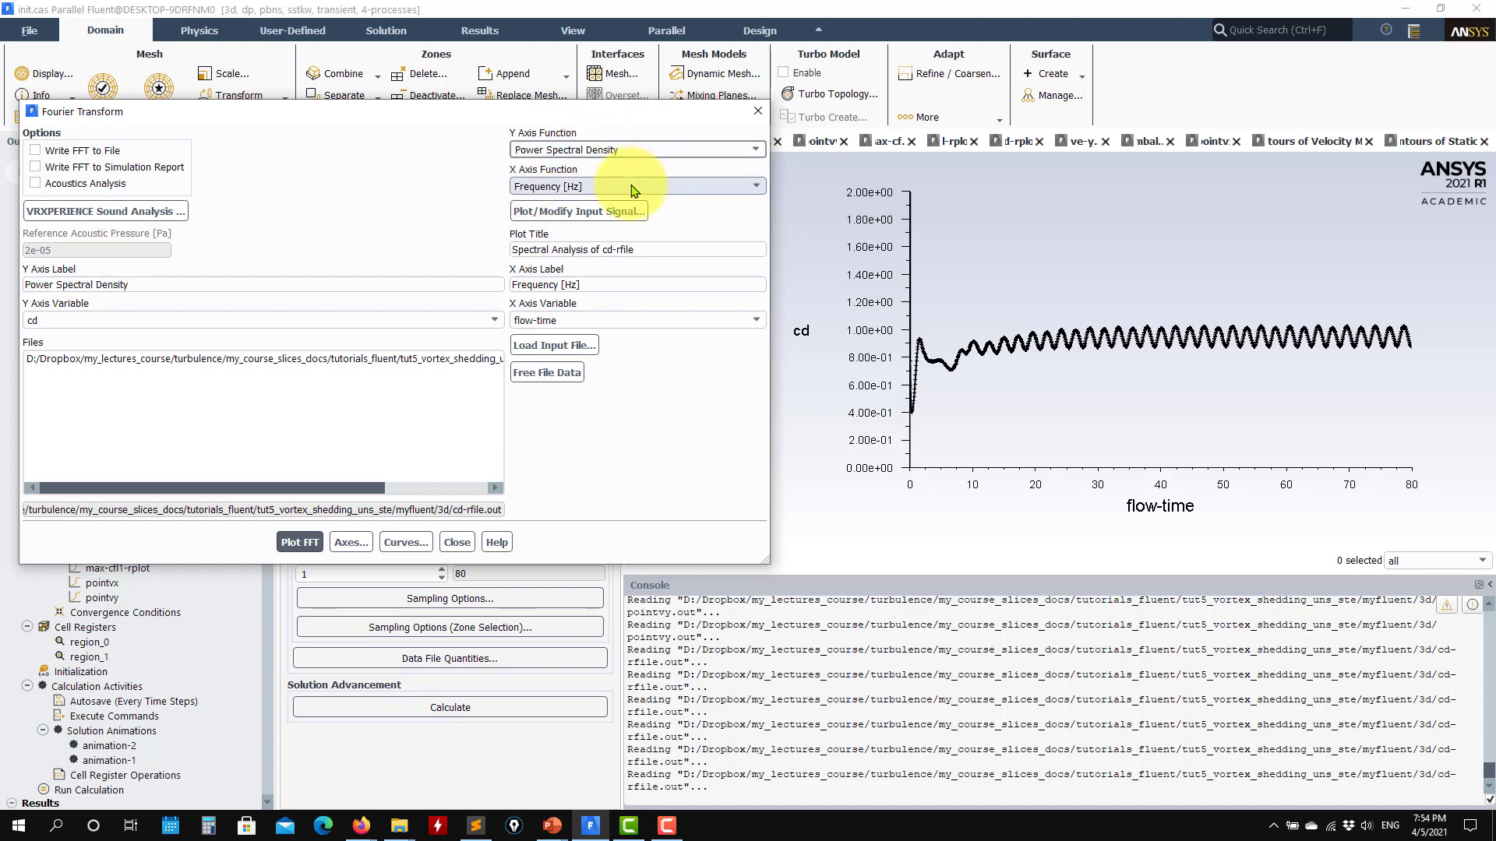
- Choose Frequency [Hz] as the X axis function and plot the FFT of the cd signal
click(635, 187)
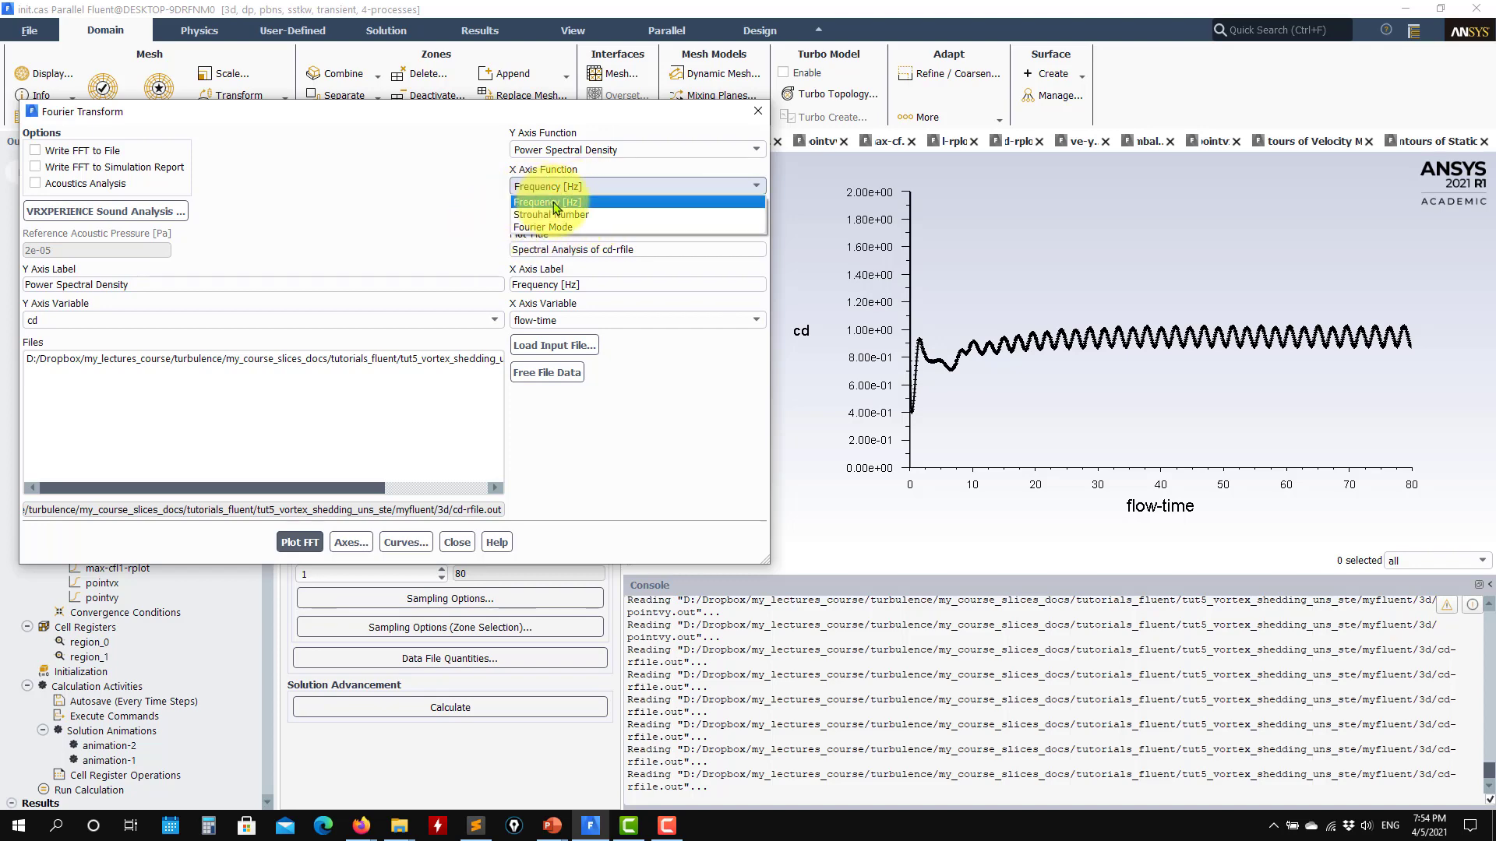
click(555, 204)
click(300, 543)
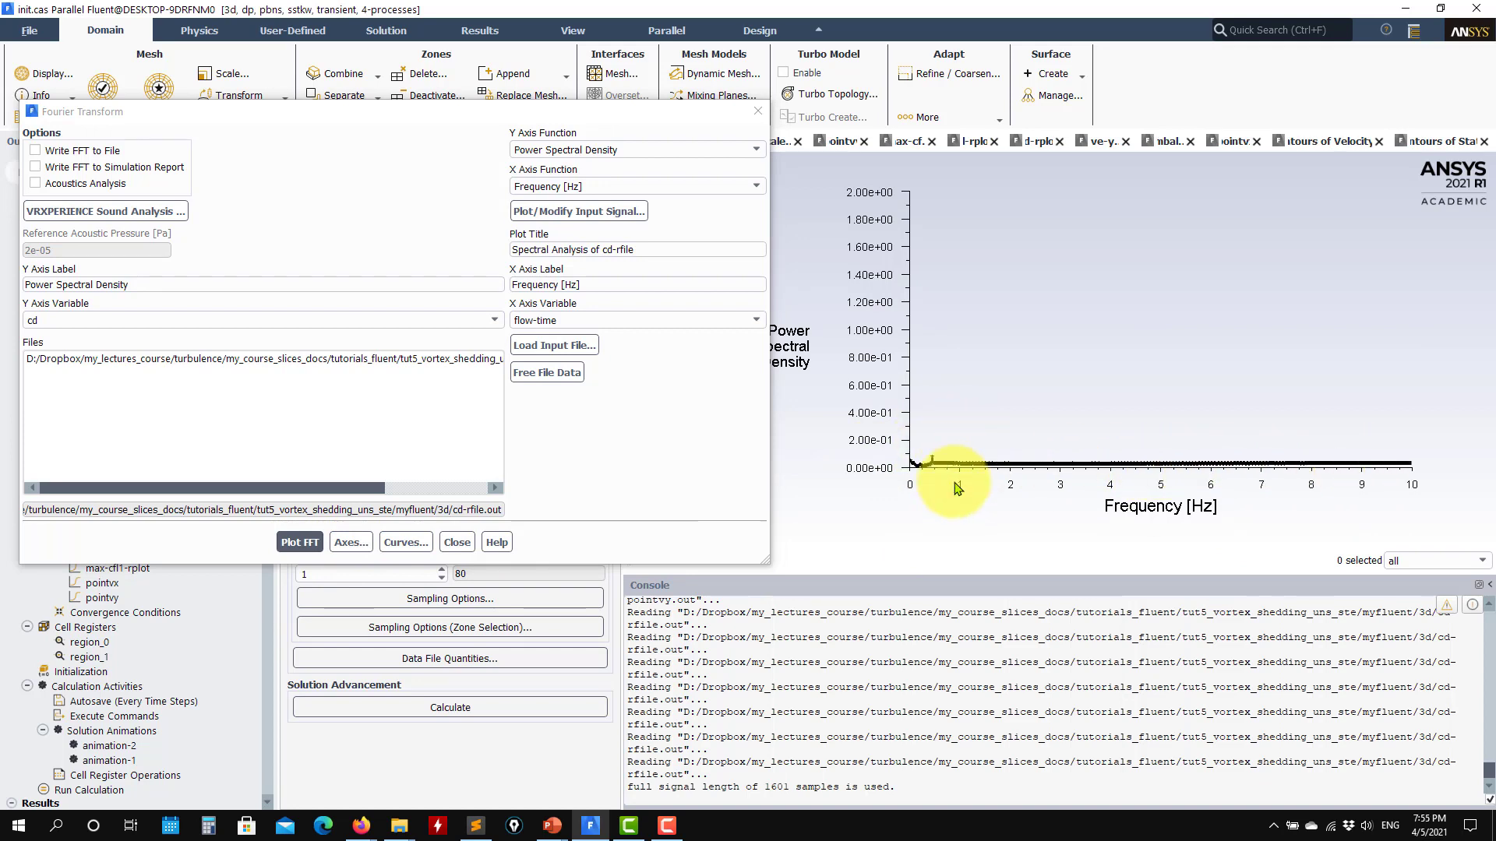
- Turn on auto range for the Y axis and replot the FFT of the cd signal
click(351, 543)
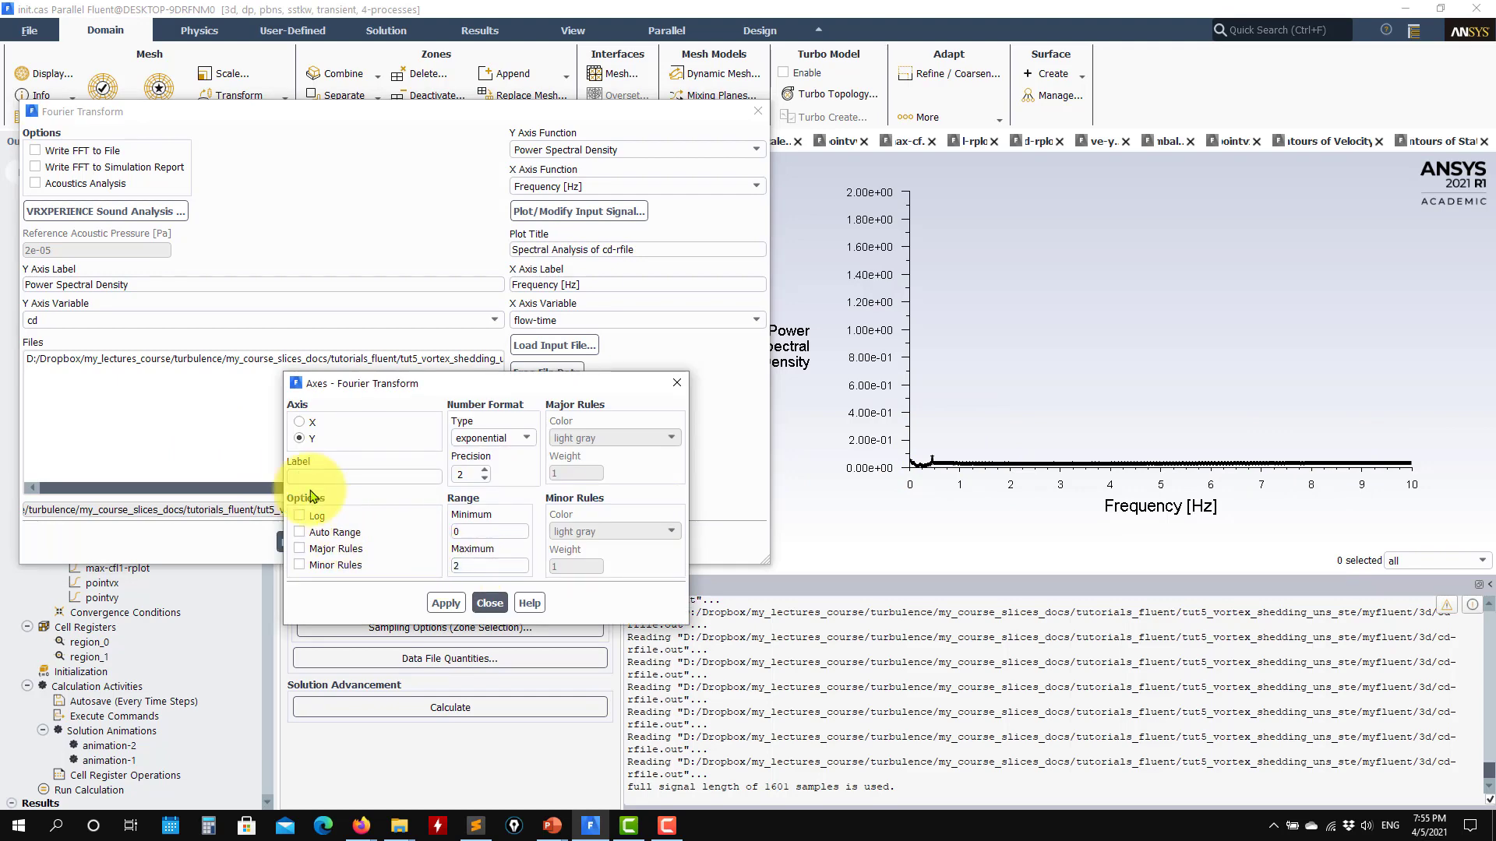
click(299, 533)
click(490, 604)
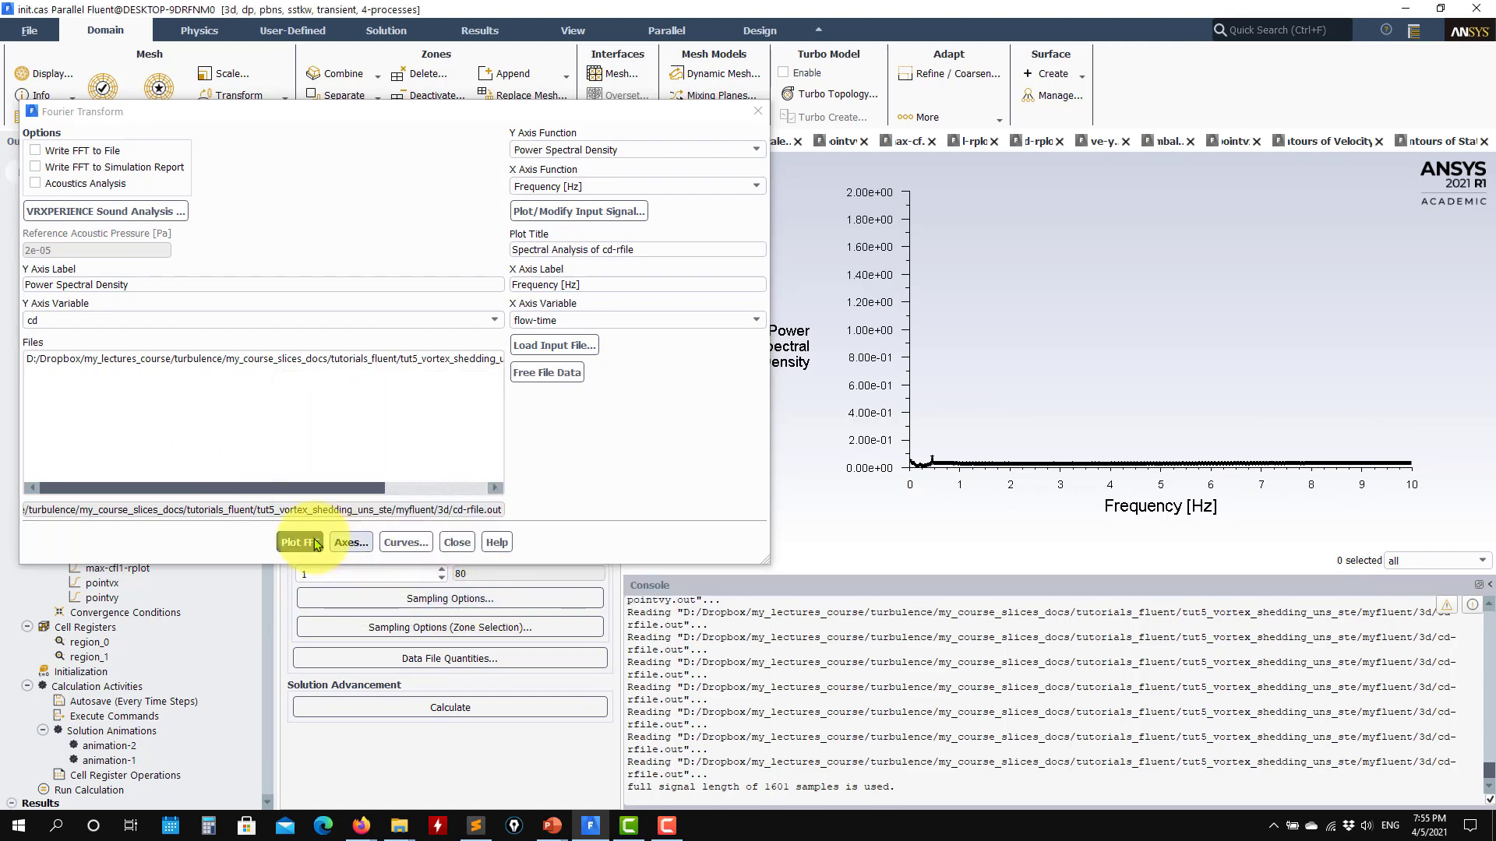
click(301, 542)
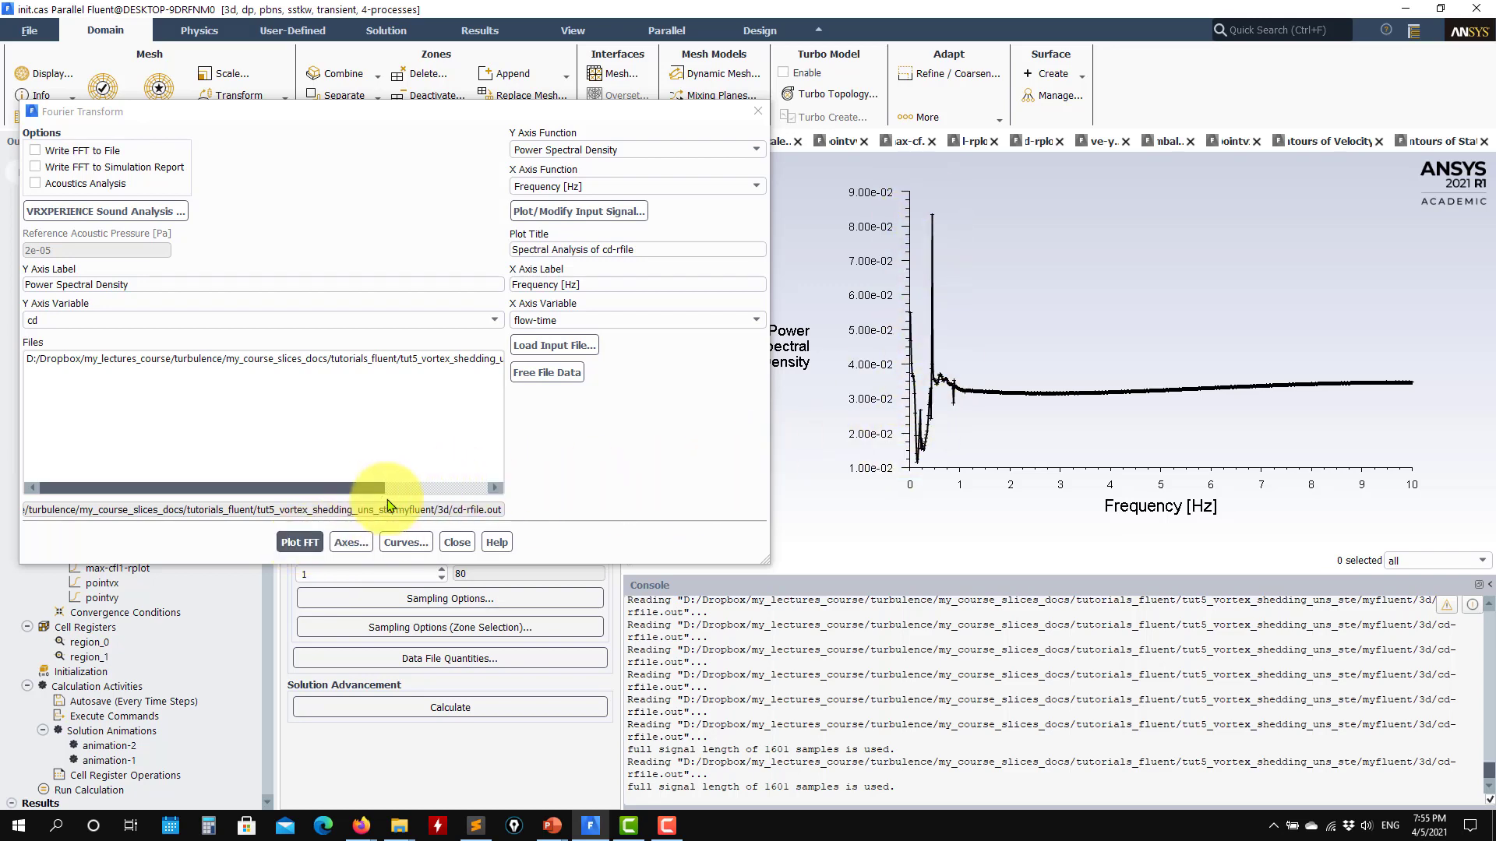
- Turn off auto range for the X axis, limit it to 0 to 2 and replot the cd spectrum
click(360, 543)
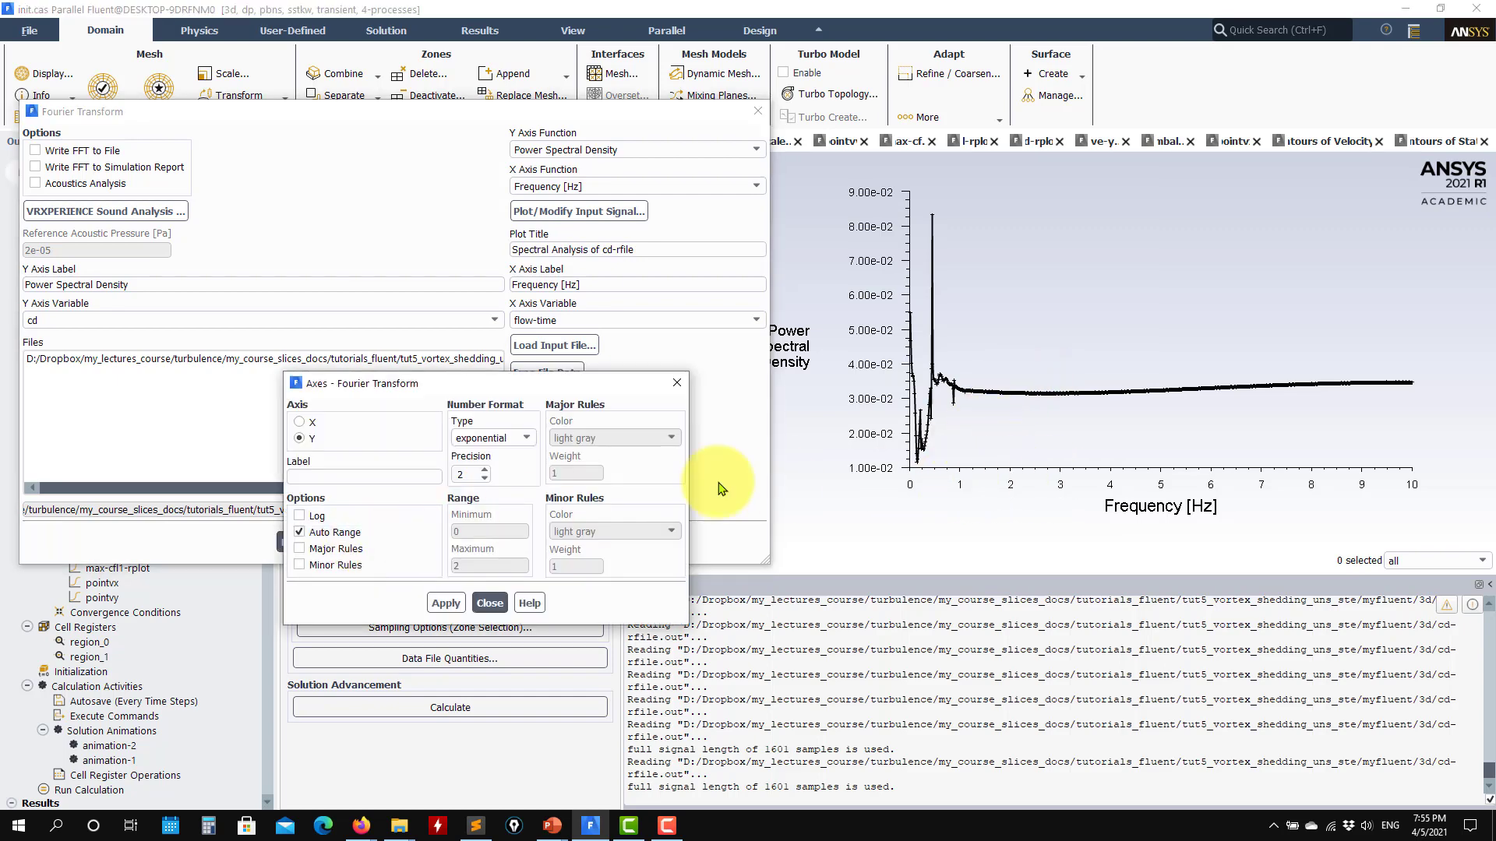
click(299, 422)
click(321, 535)
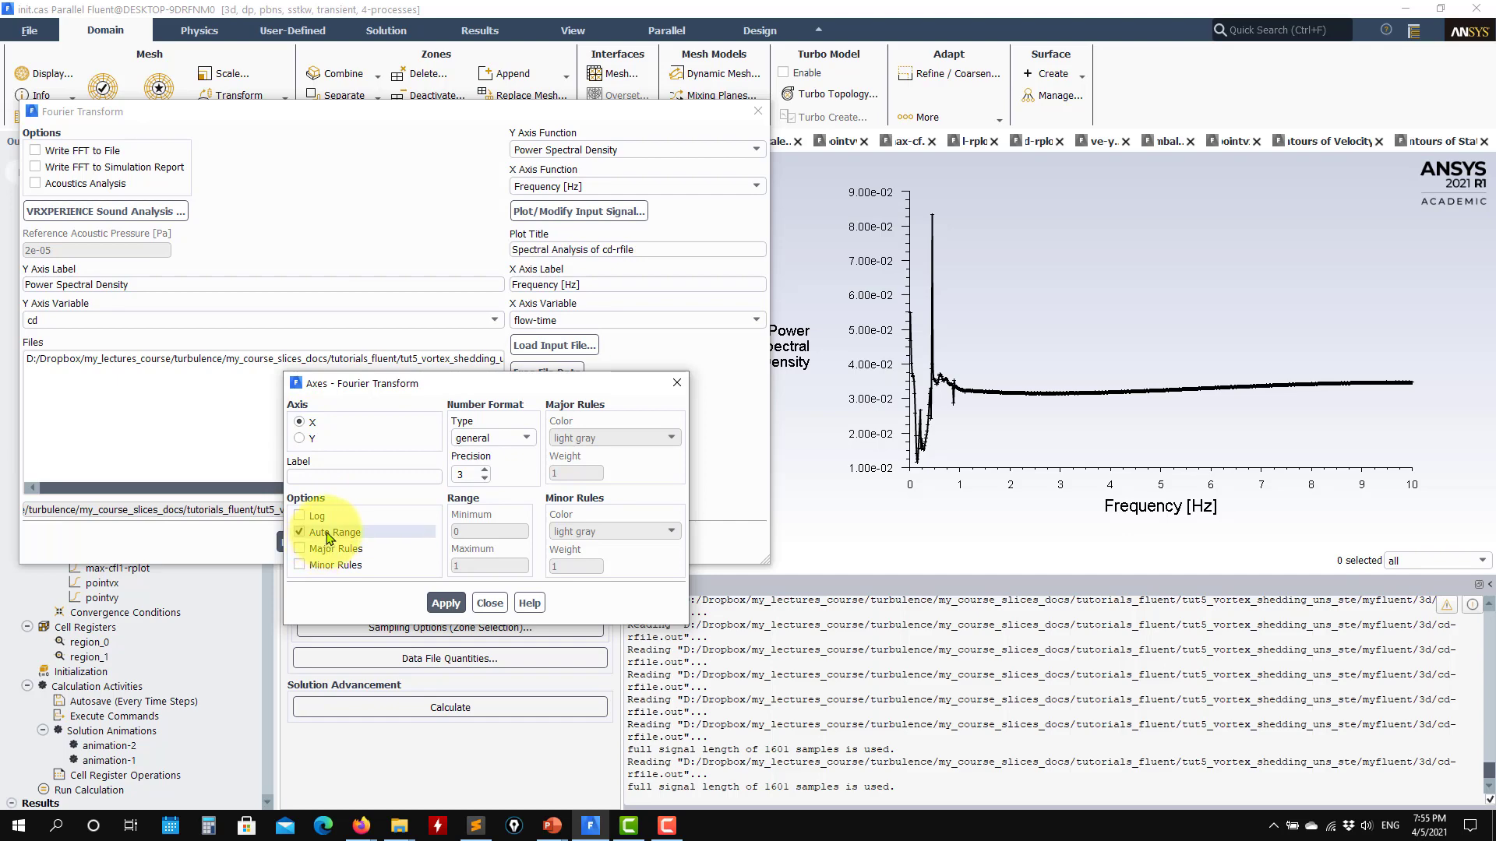
text(2)
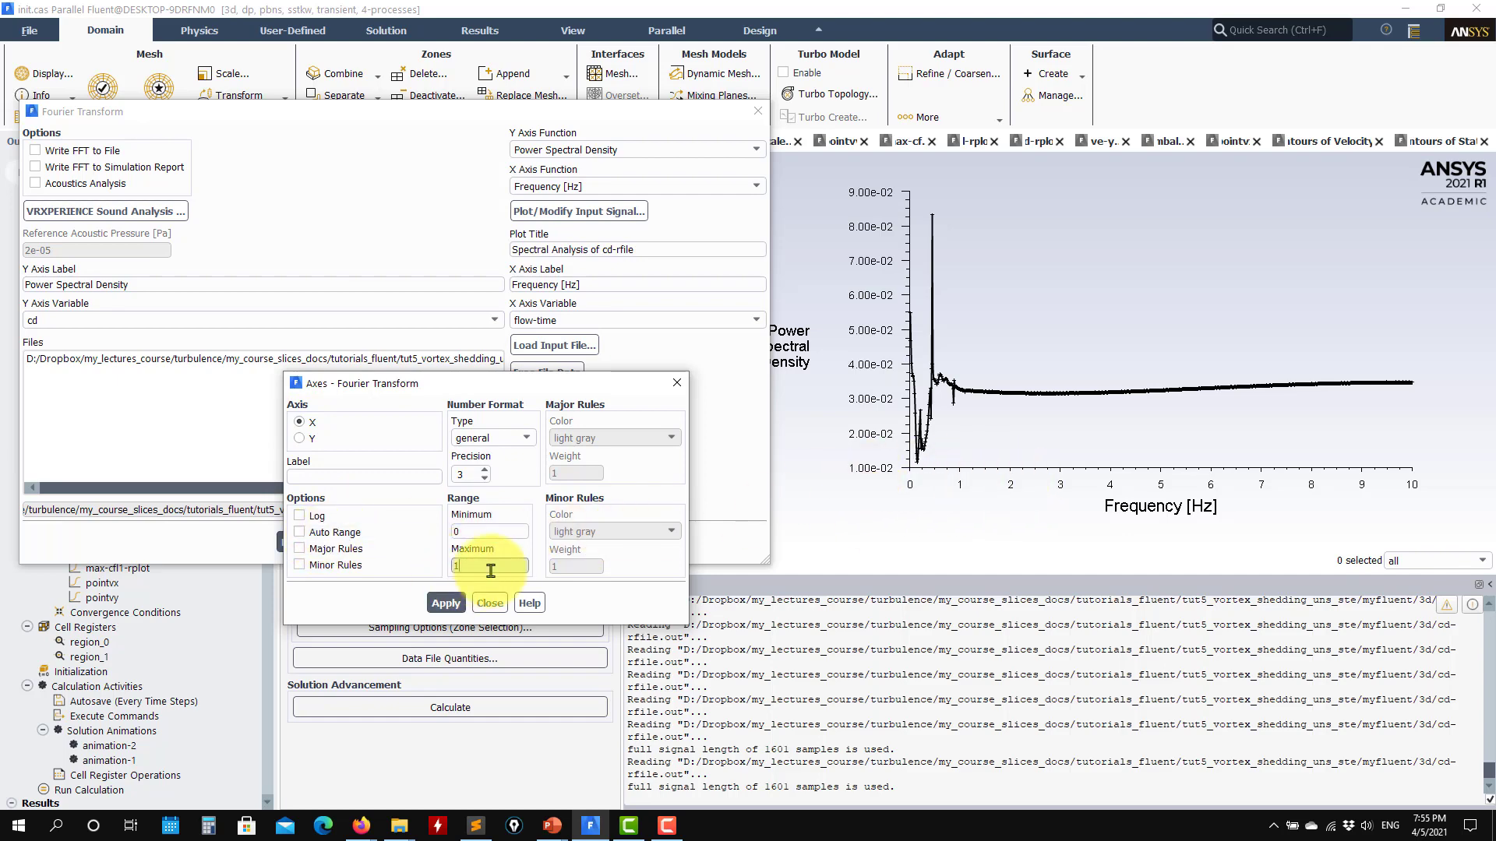
click(490, 603)
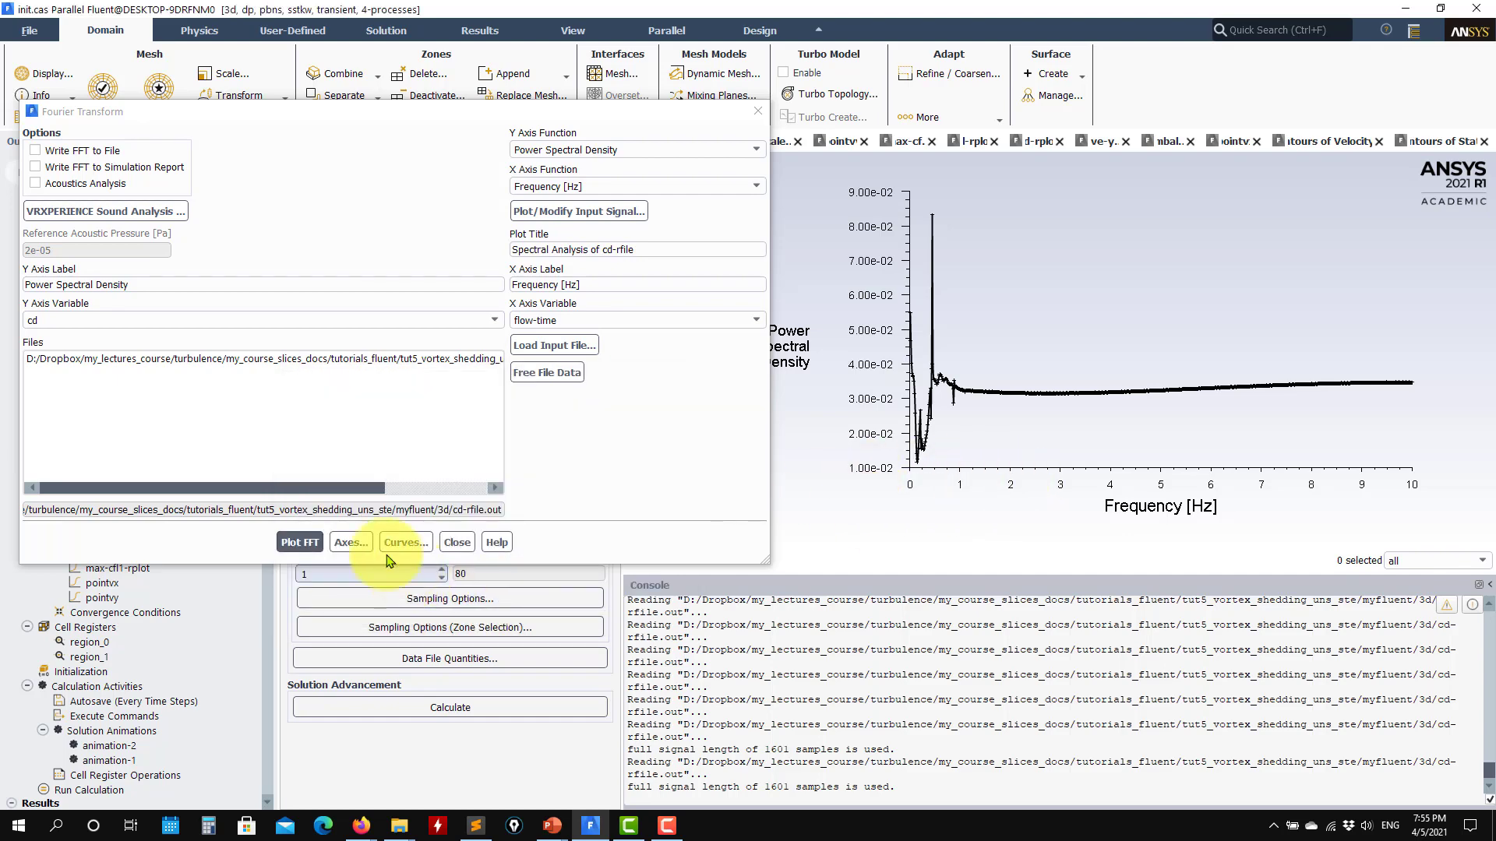
click(301, 542)
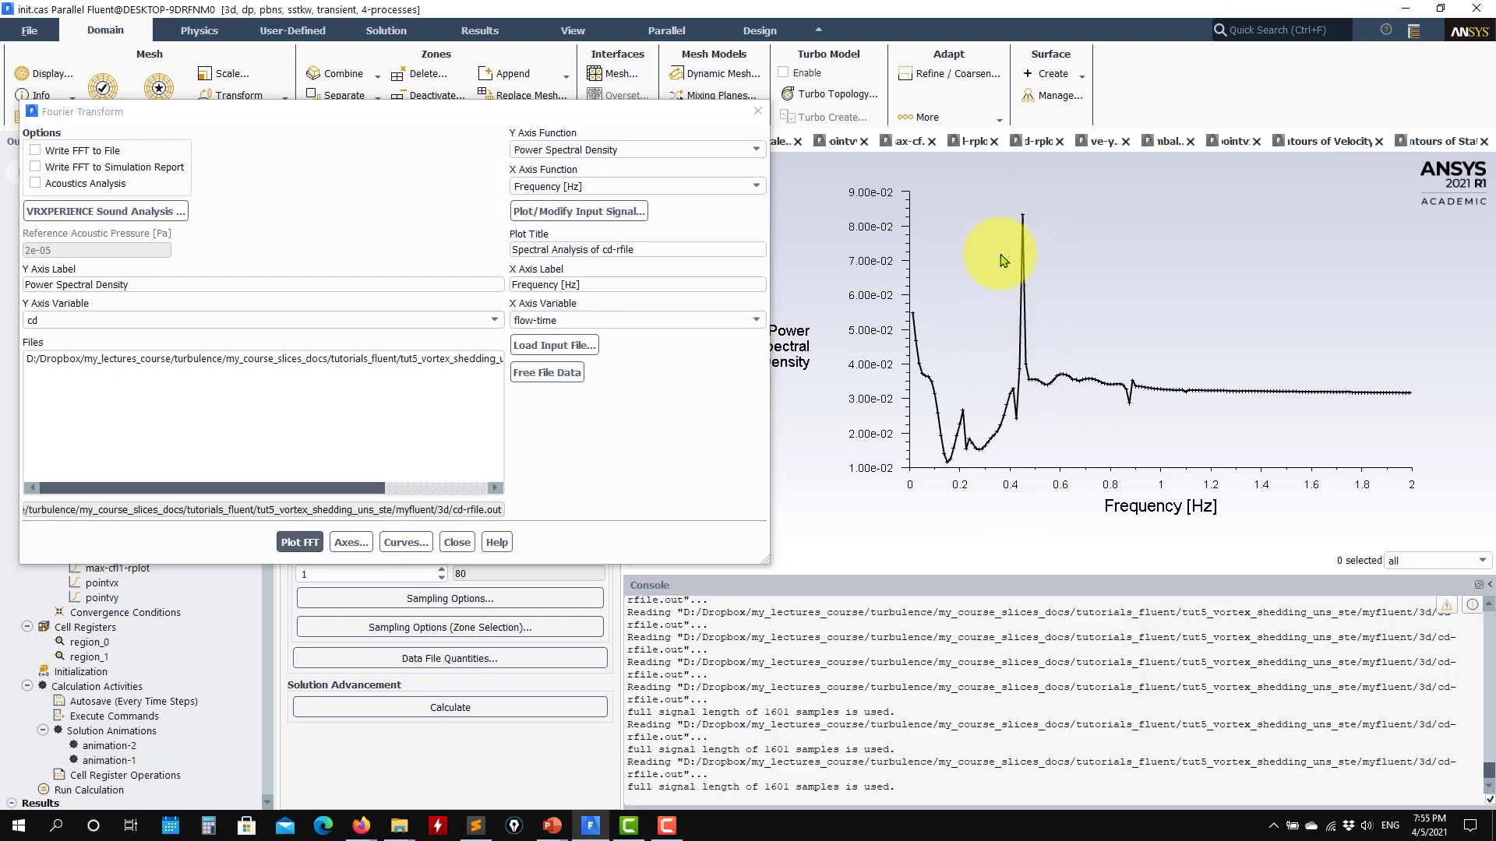
- Plot the cd input signal, turn on auto range for its X axis and replot it
click(616, 210)
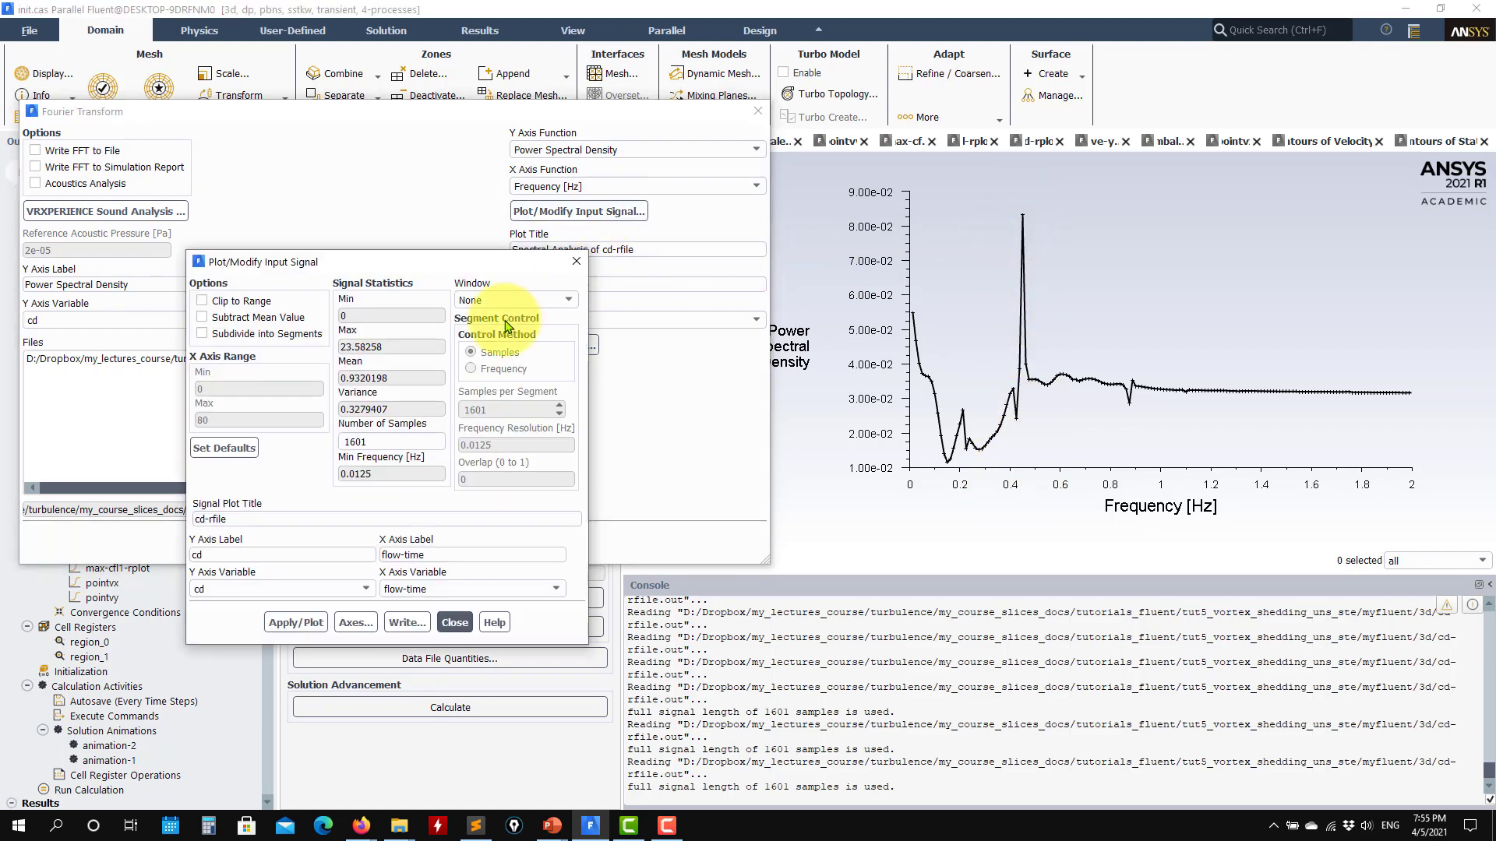
click(288, 622)
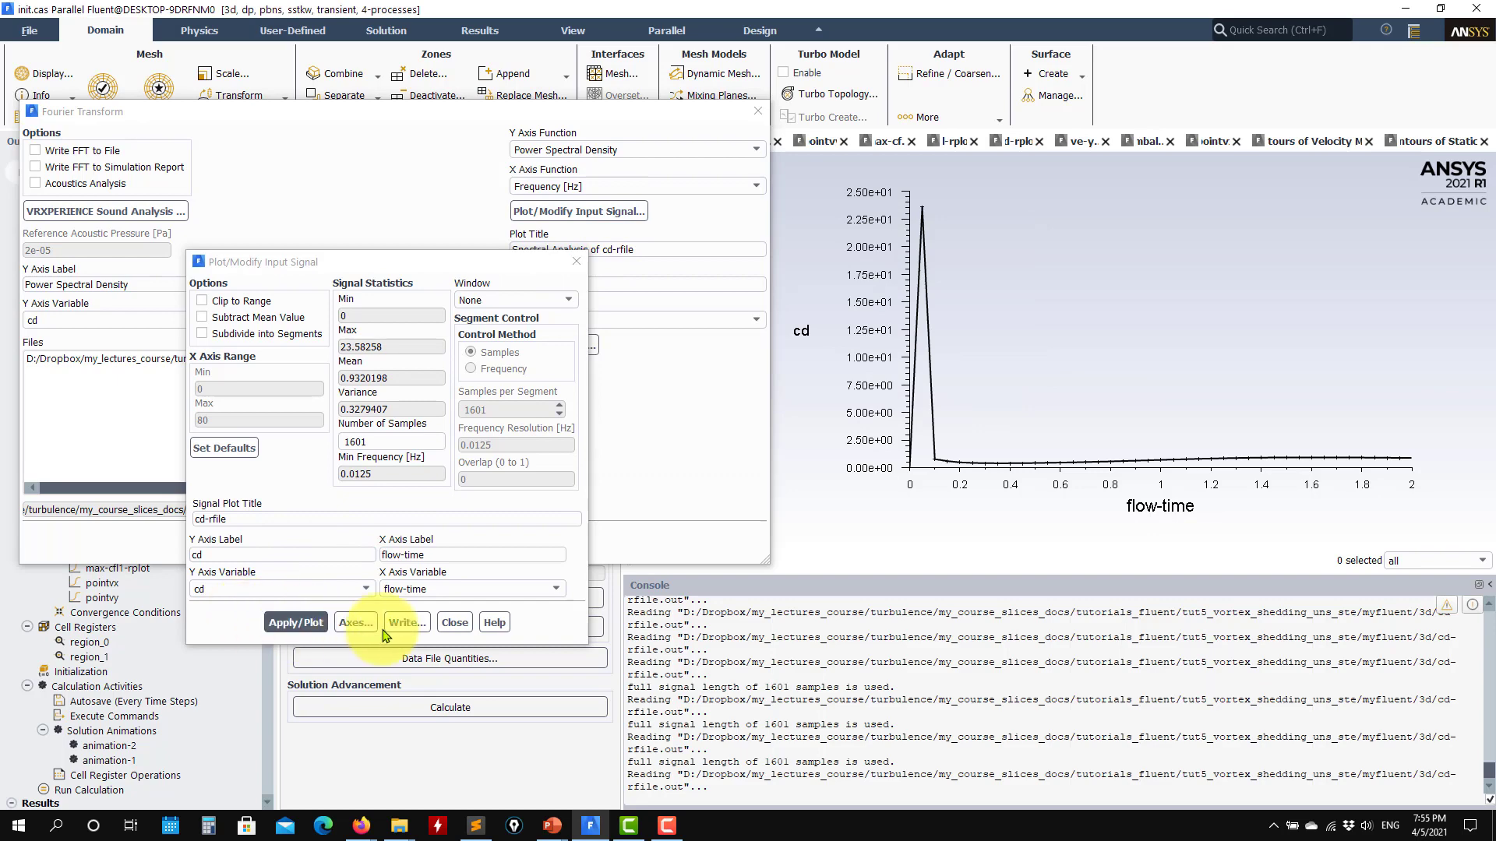
click(358, 622)
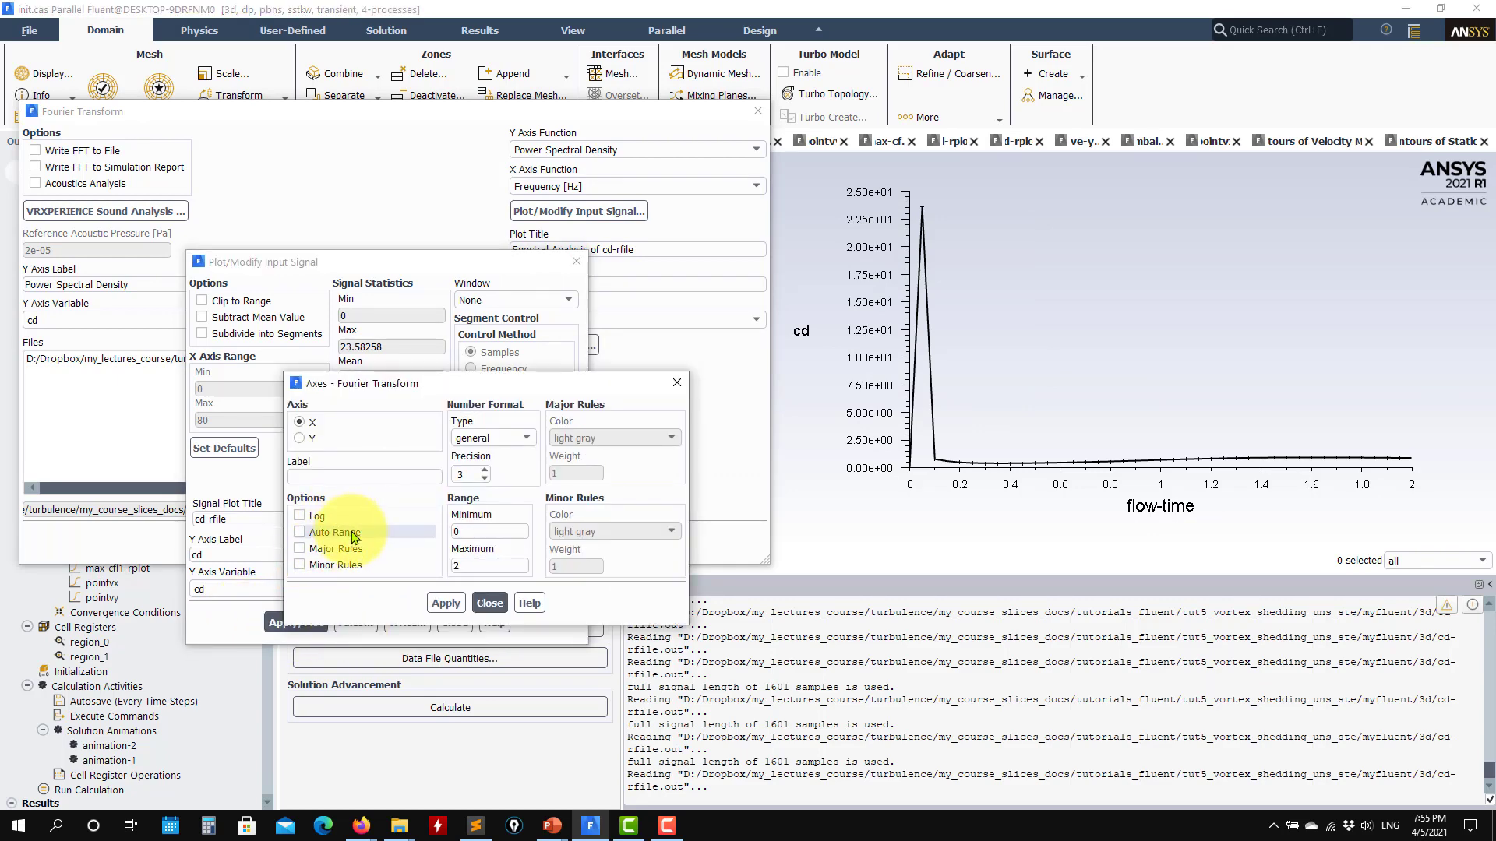
click(490, 603)
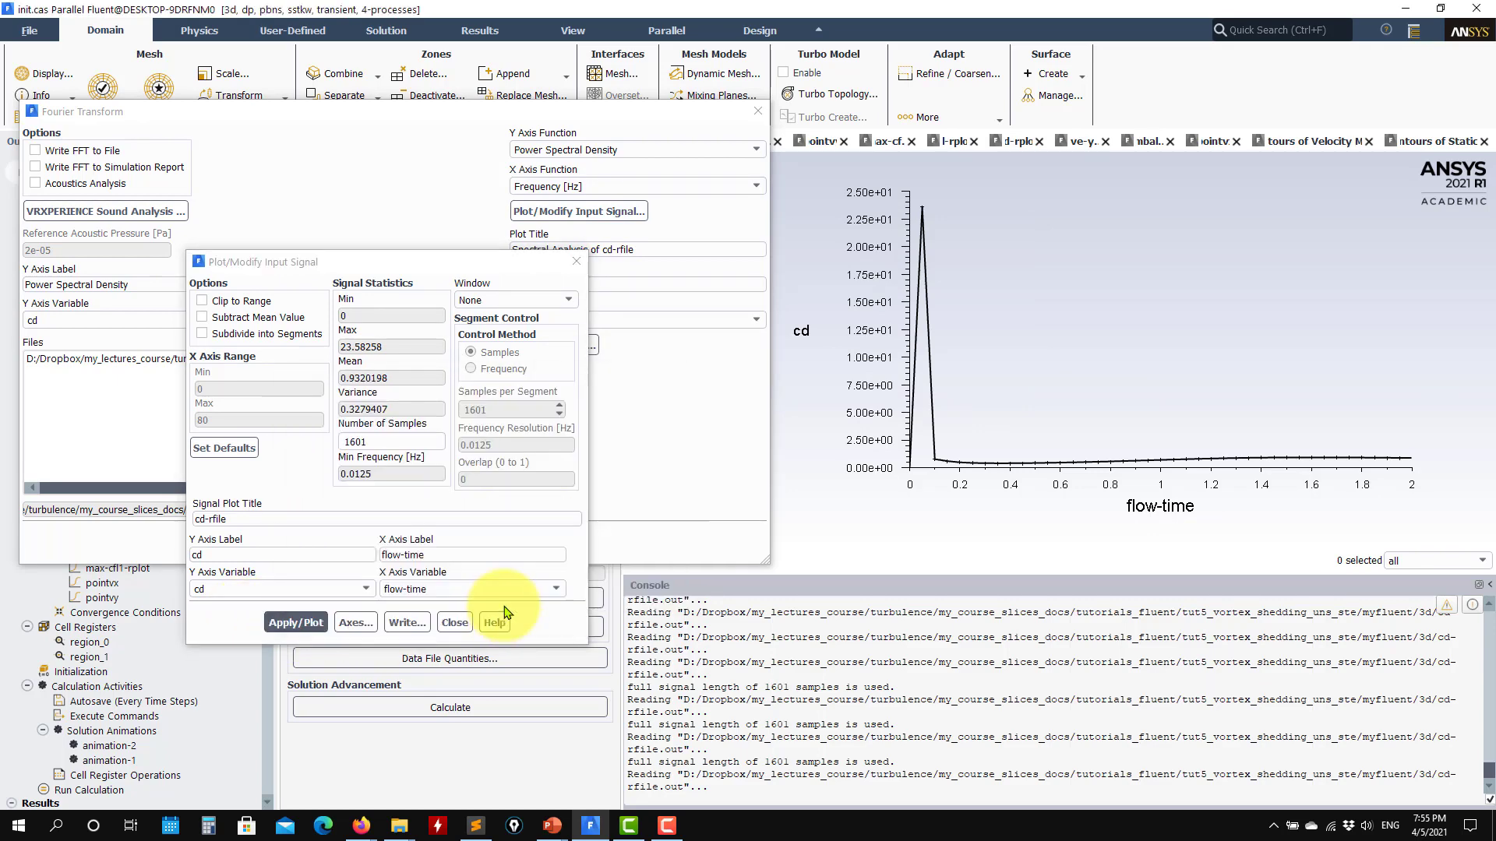
click(306, 615)
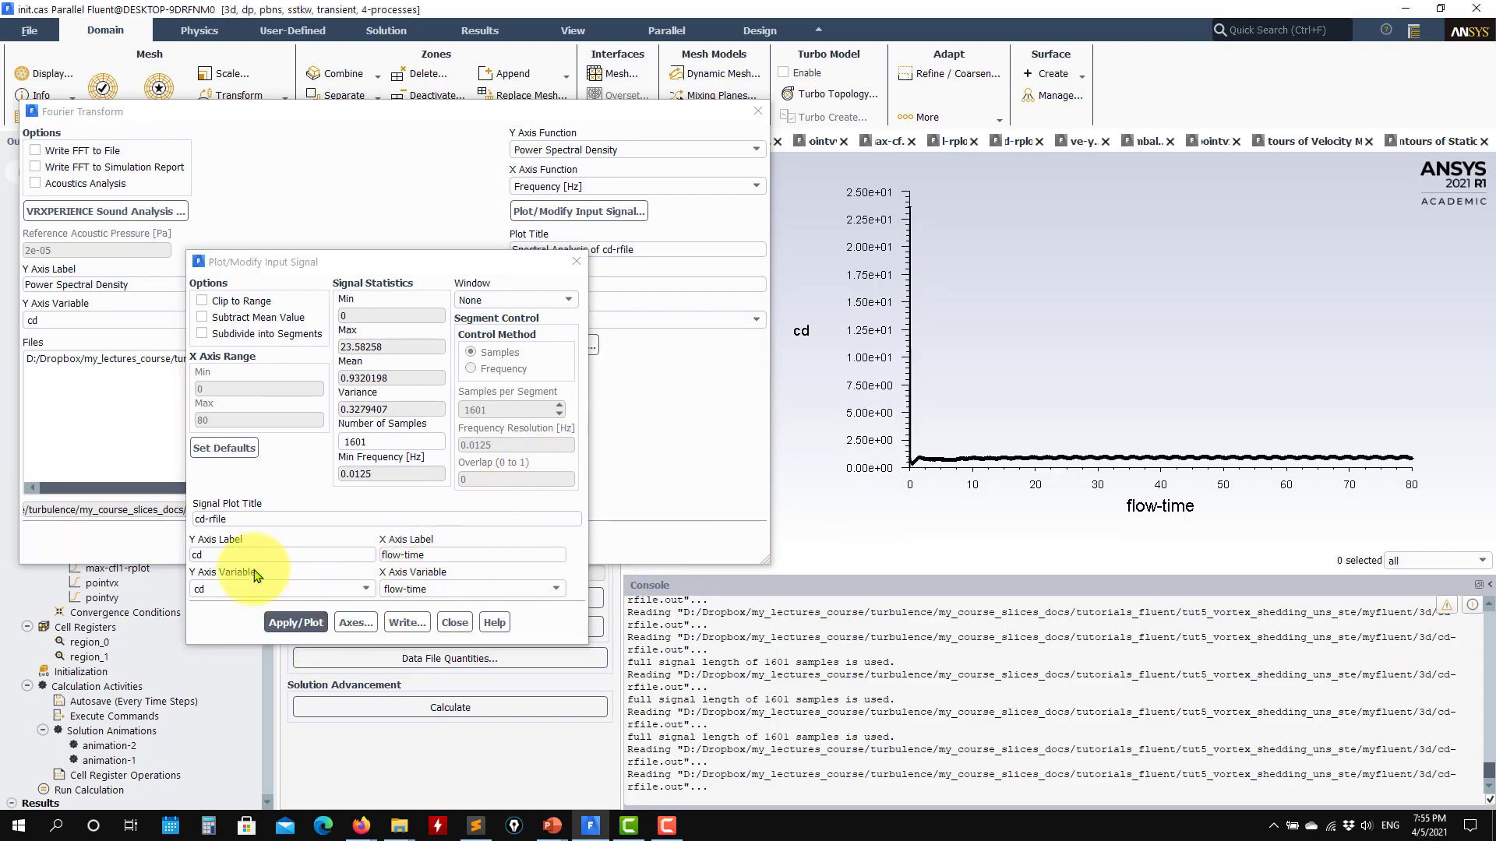
- Turn off auto range for the input signal's Y axis, limit it to 0 to 2 and replot the cd signal
click(356, 623)
click(312, 439)
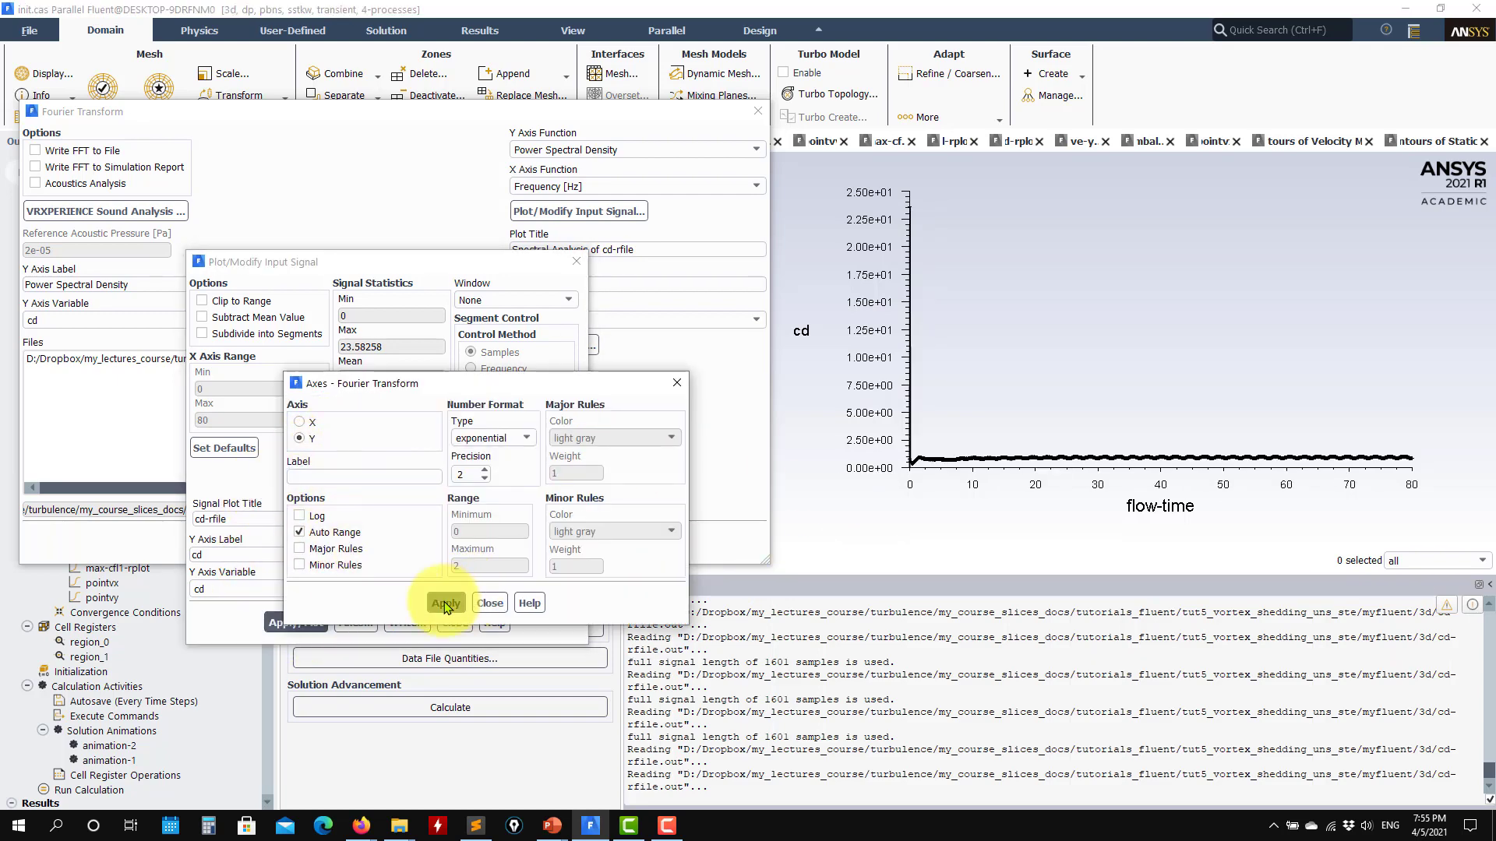
click(311, 532)
click(481, 606)
click(295, 623)
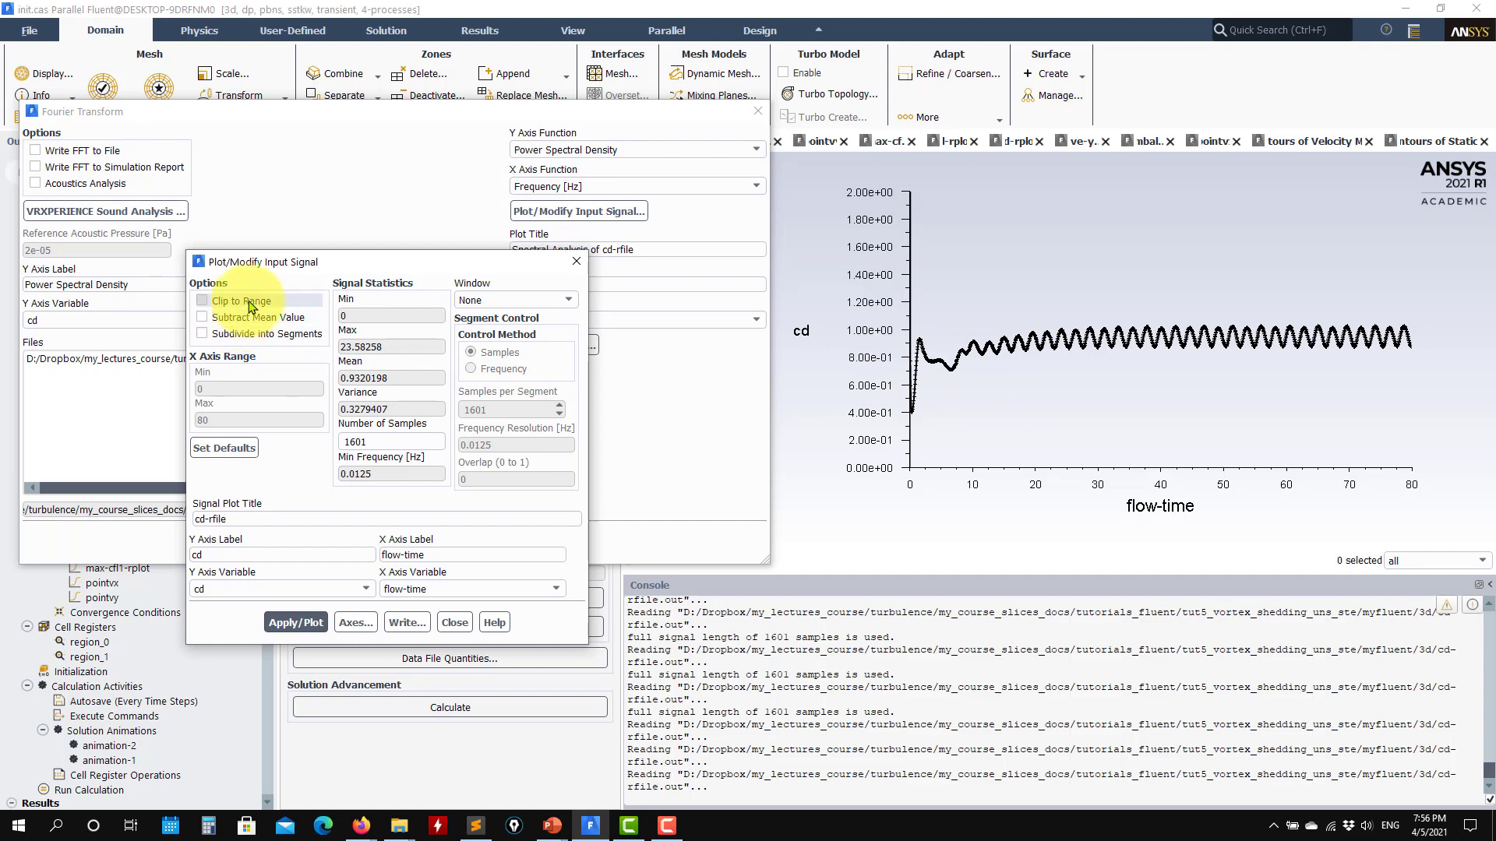
- Clip the cd input signal to the X range 40 to 80, replot it and plot the FFT of the clipped signal
click(243, 301)
double_click(207, 389)
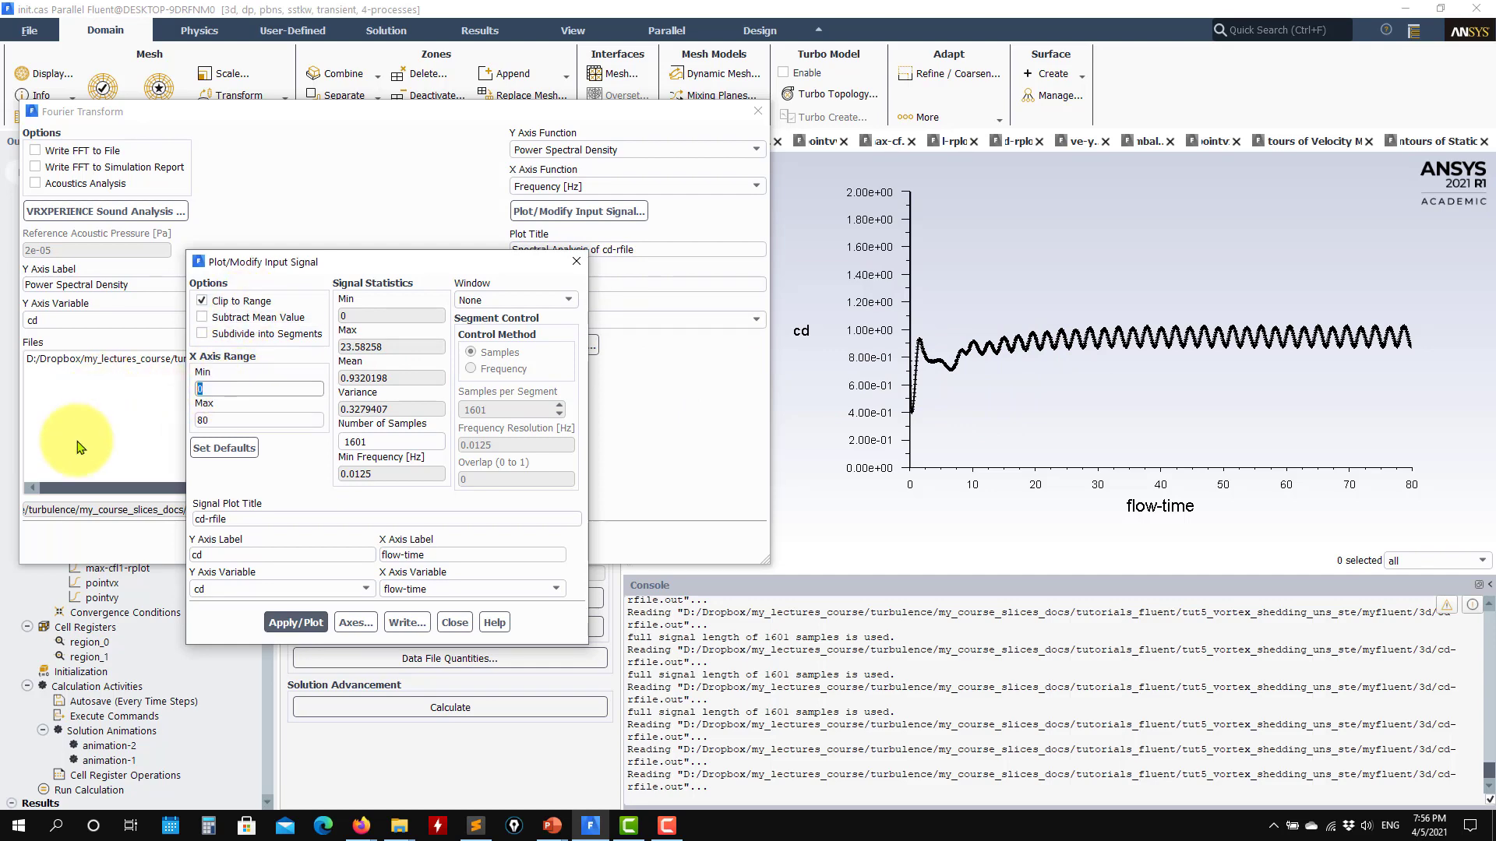
click(297, 623)
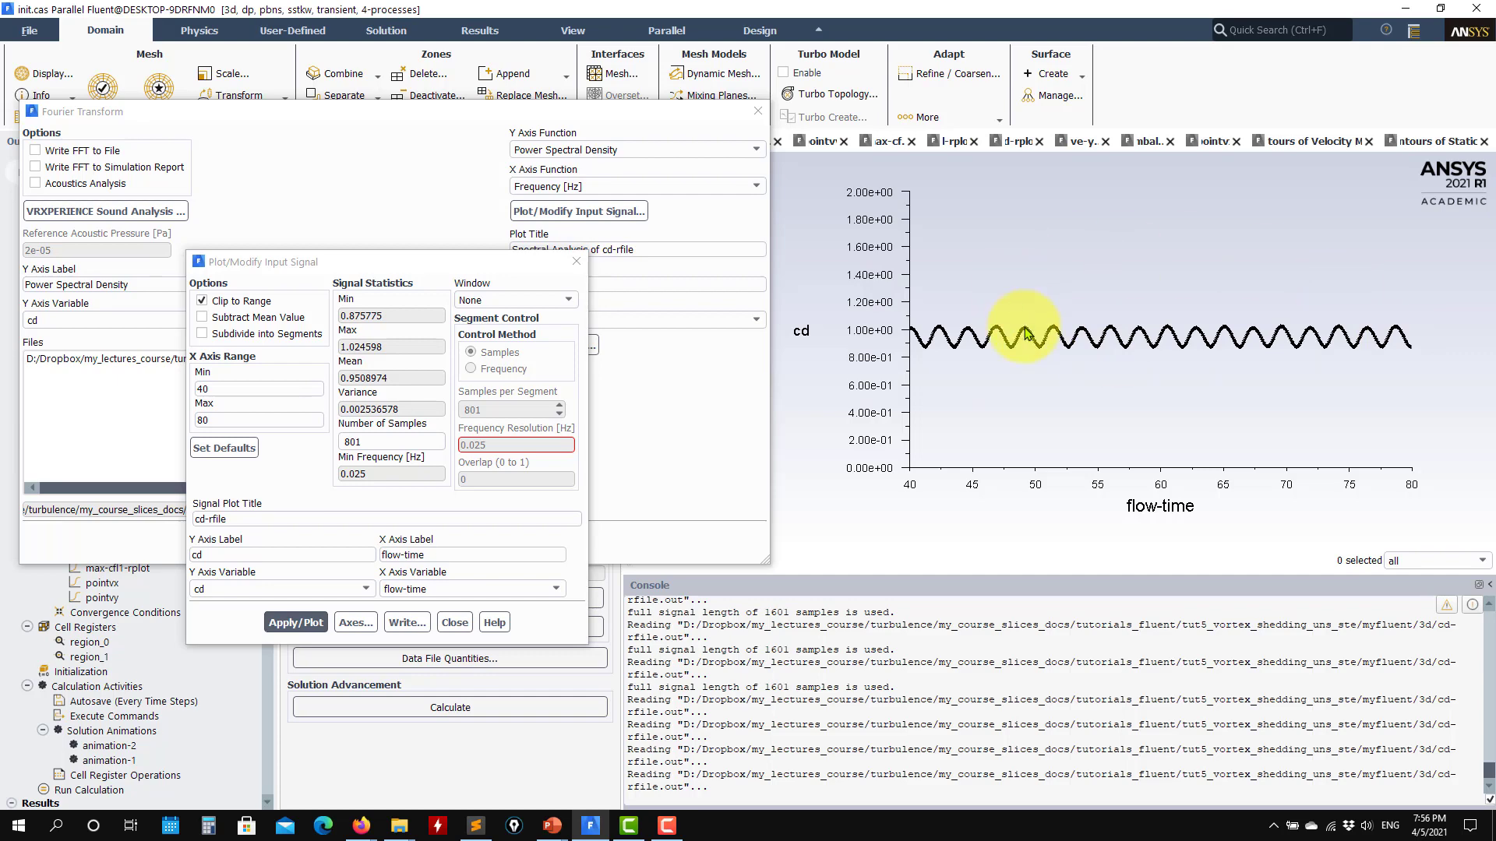
click(455, 624)
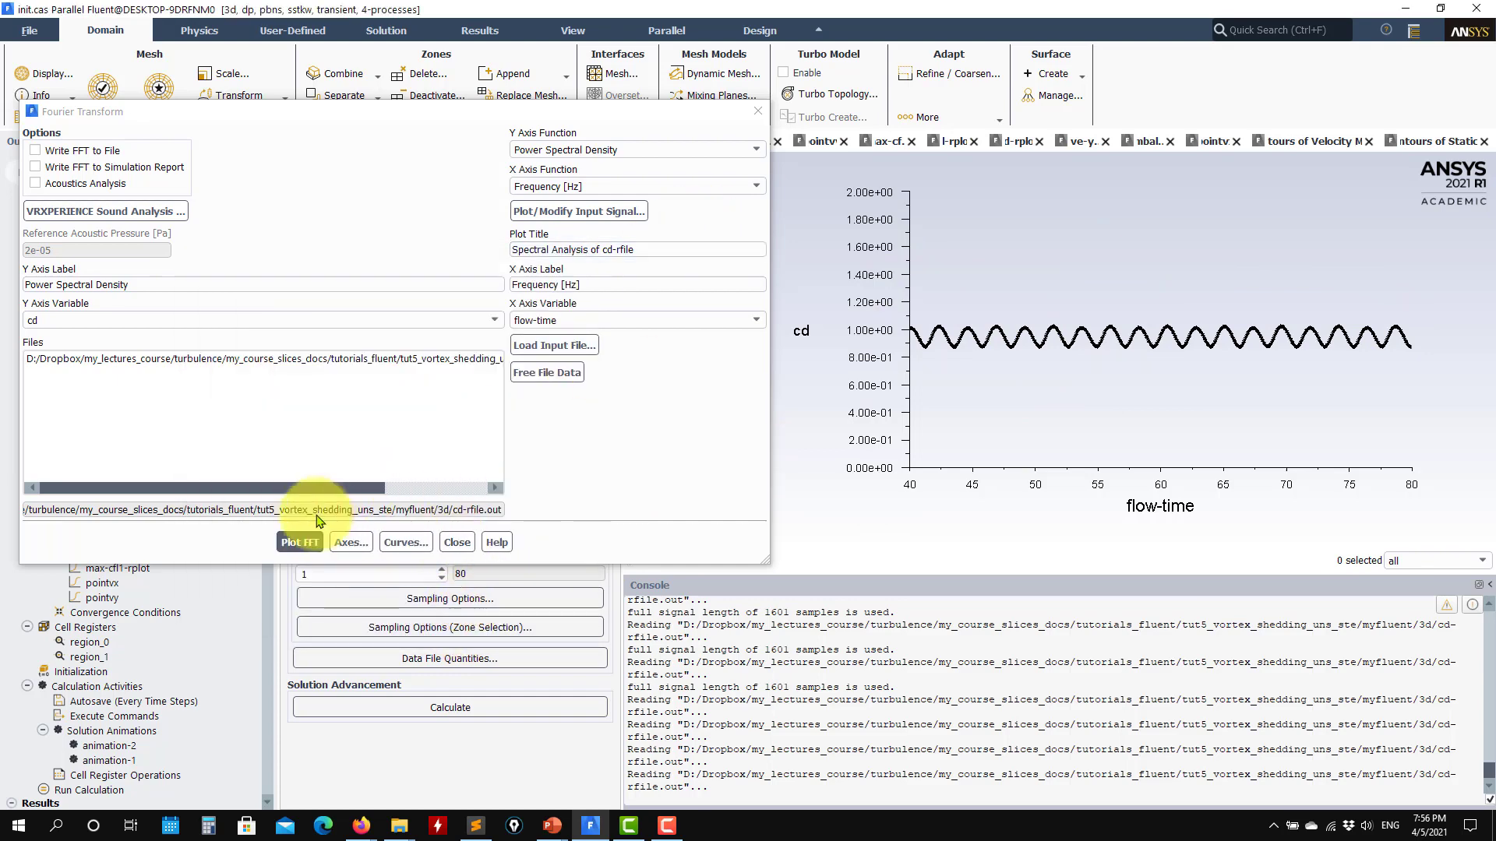
click(298, 542)
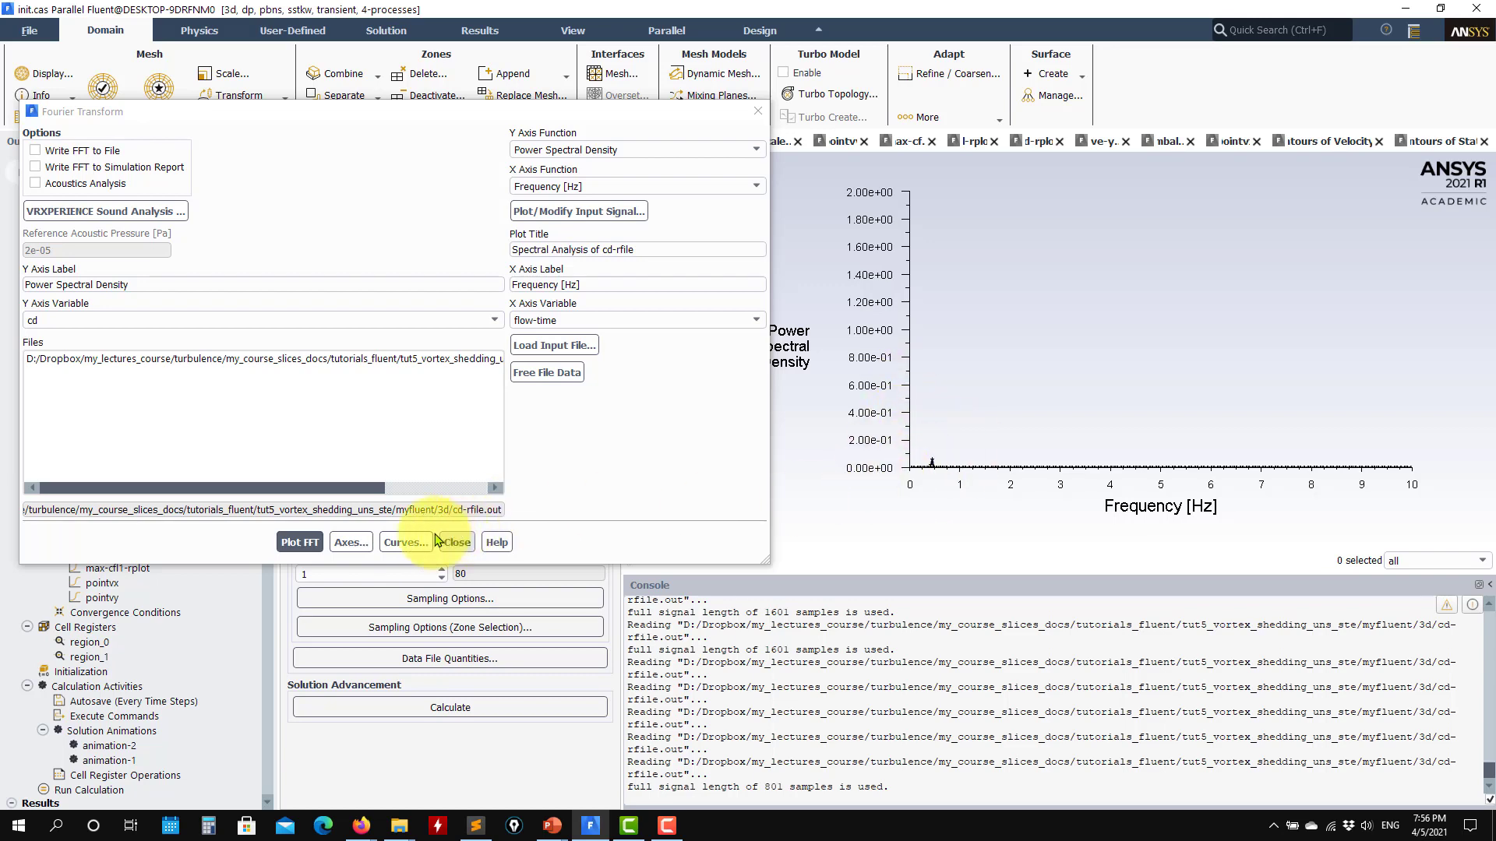
- Turn off auto range for the spectrum's X axis, limit it to 0 to 1 and replot the FFT
click(350, 542)
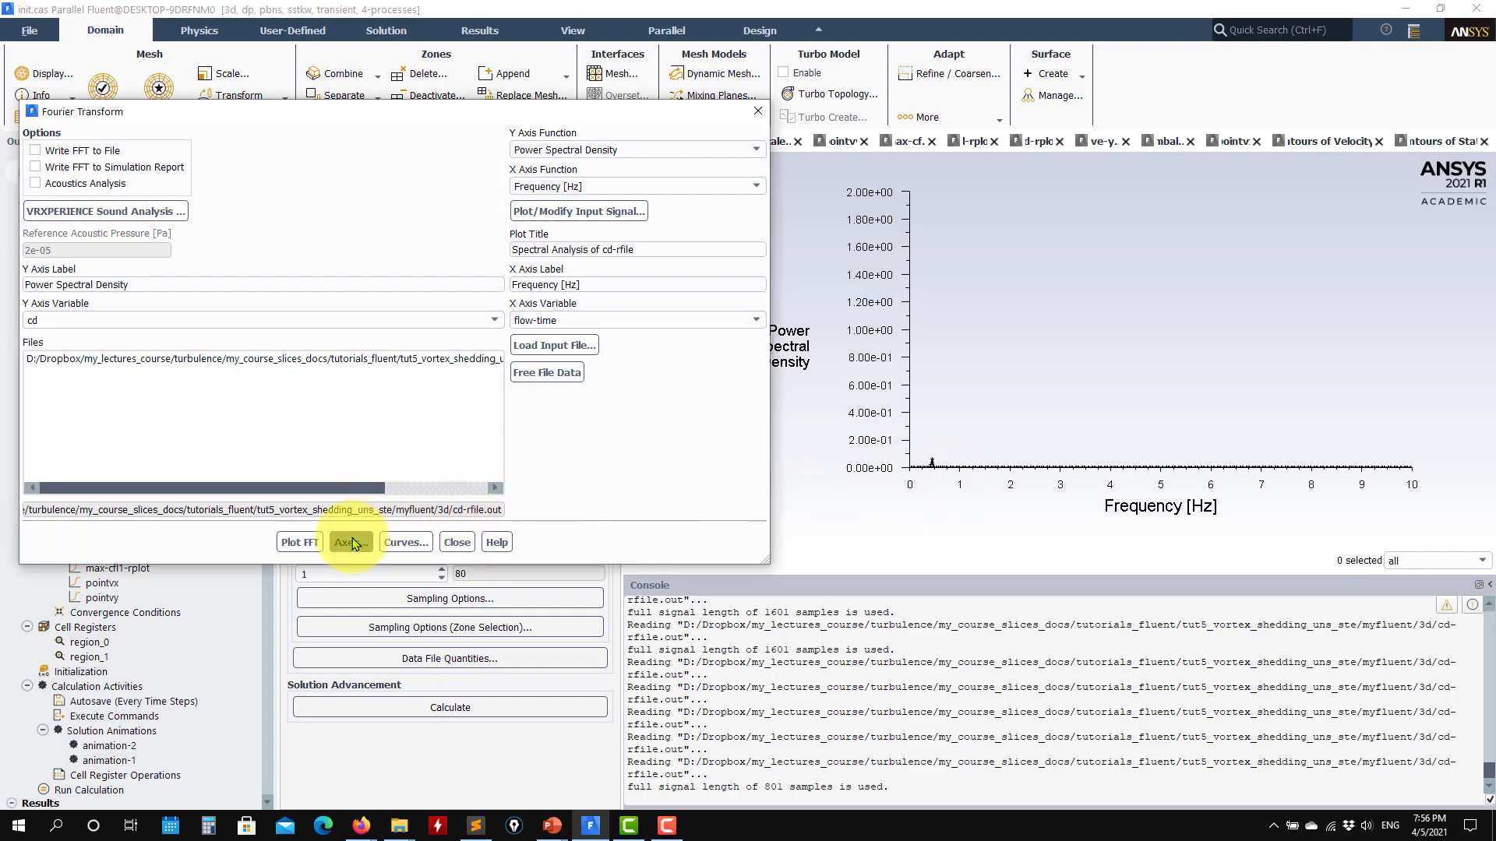
click(318, 437)
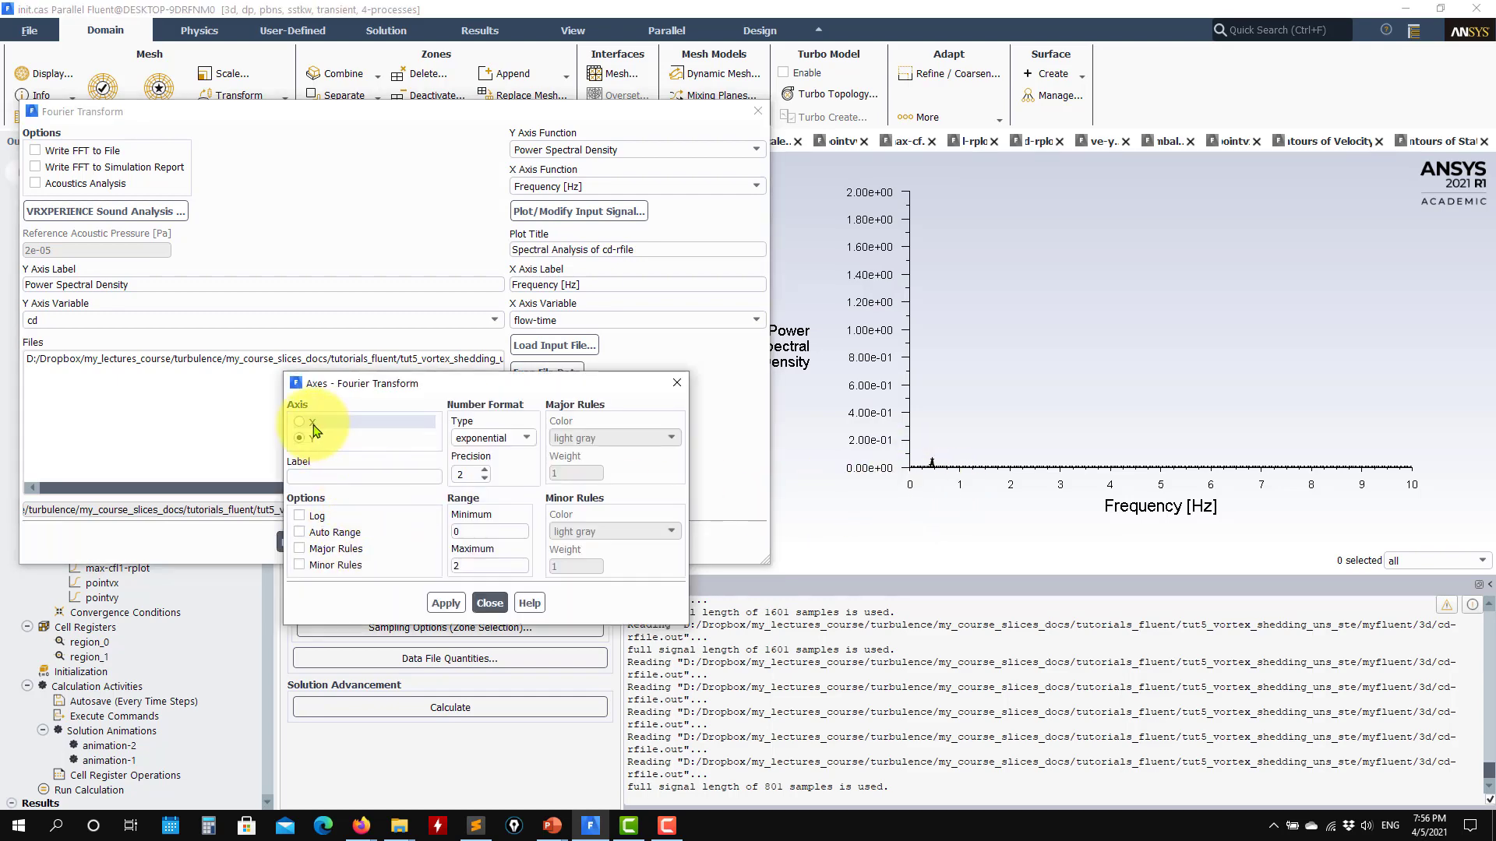
click(313, 425)
click(433, 600)
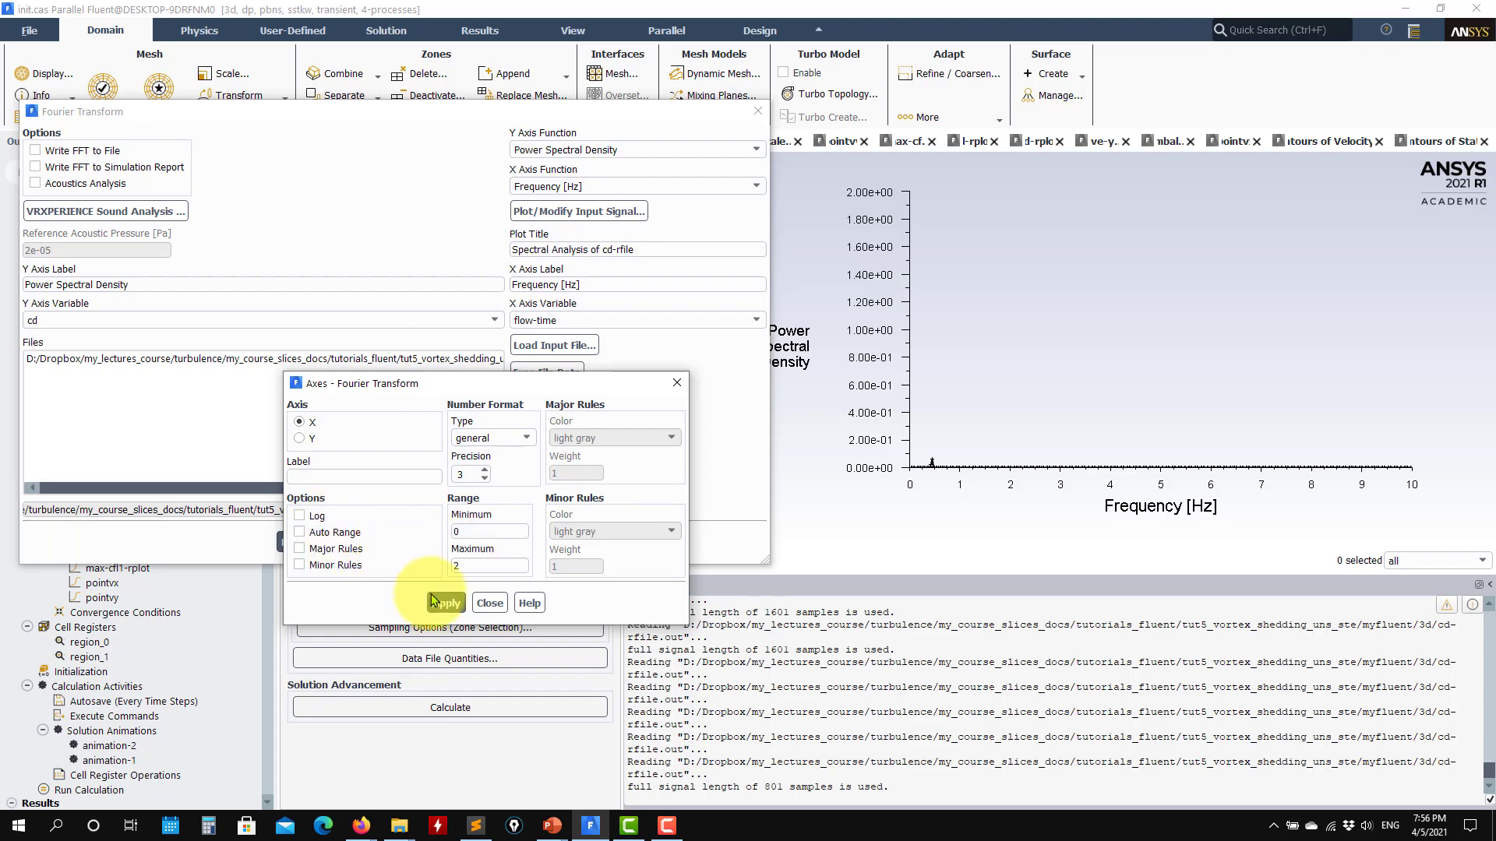
double_click(485, 565)
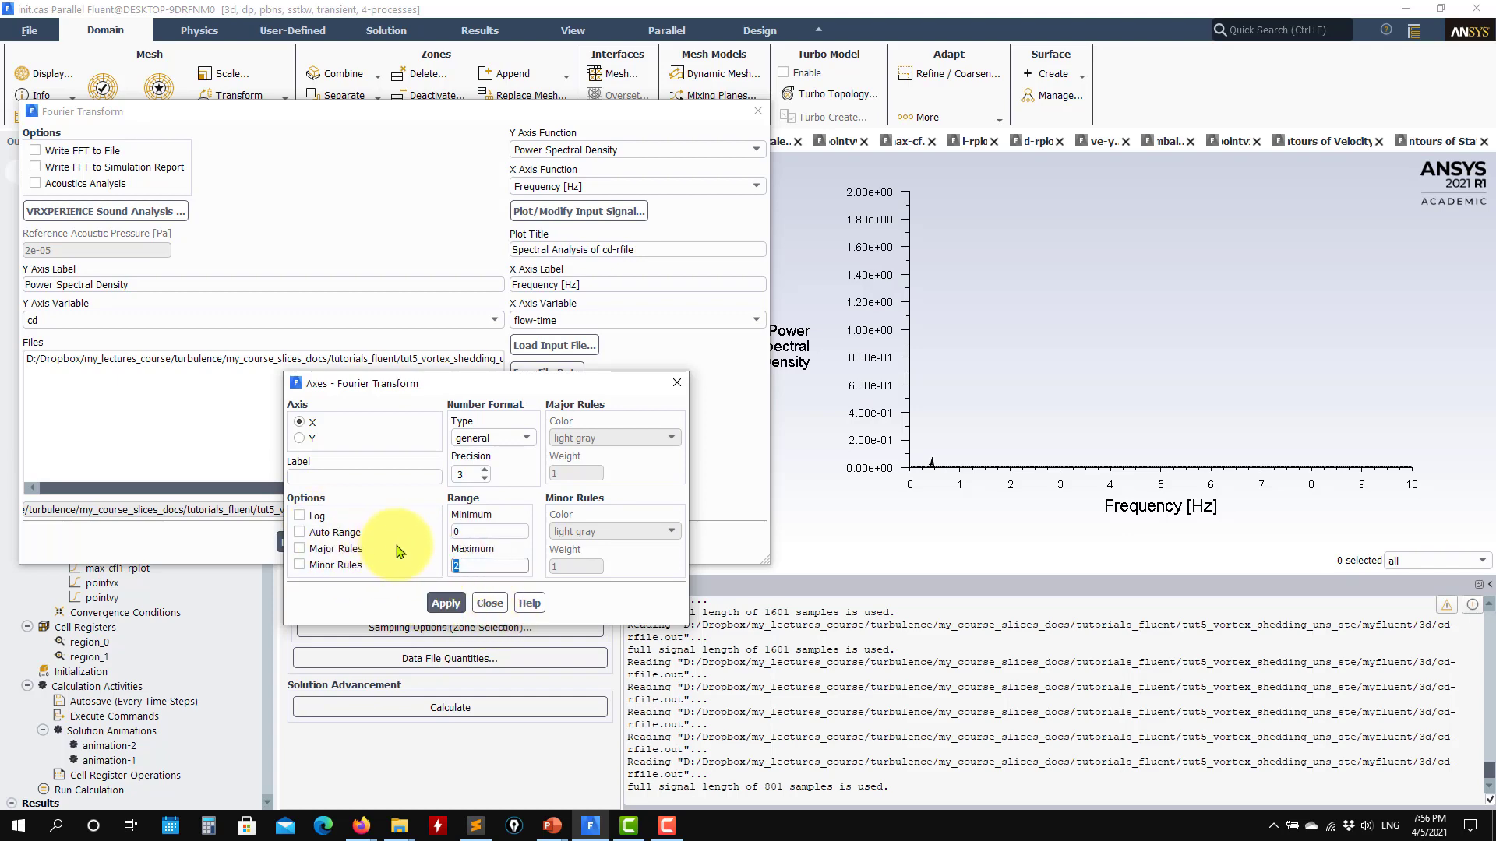
text(1)
click(445, 603)
click(489, 603)
click(300, 542)
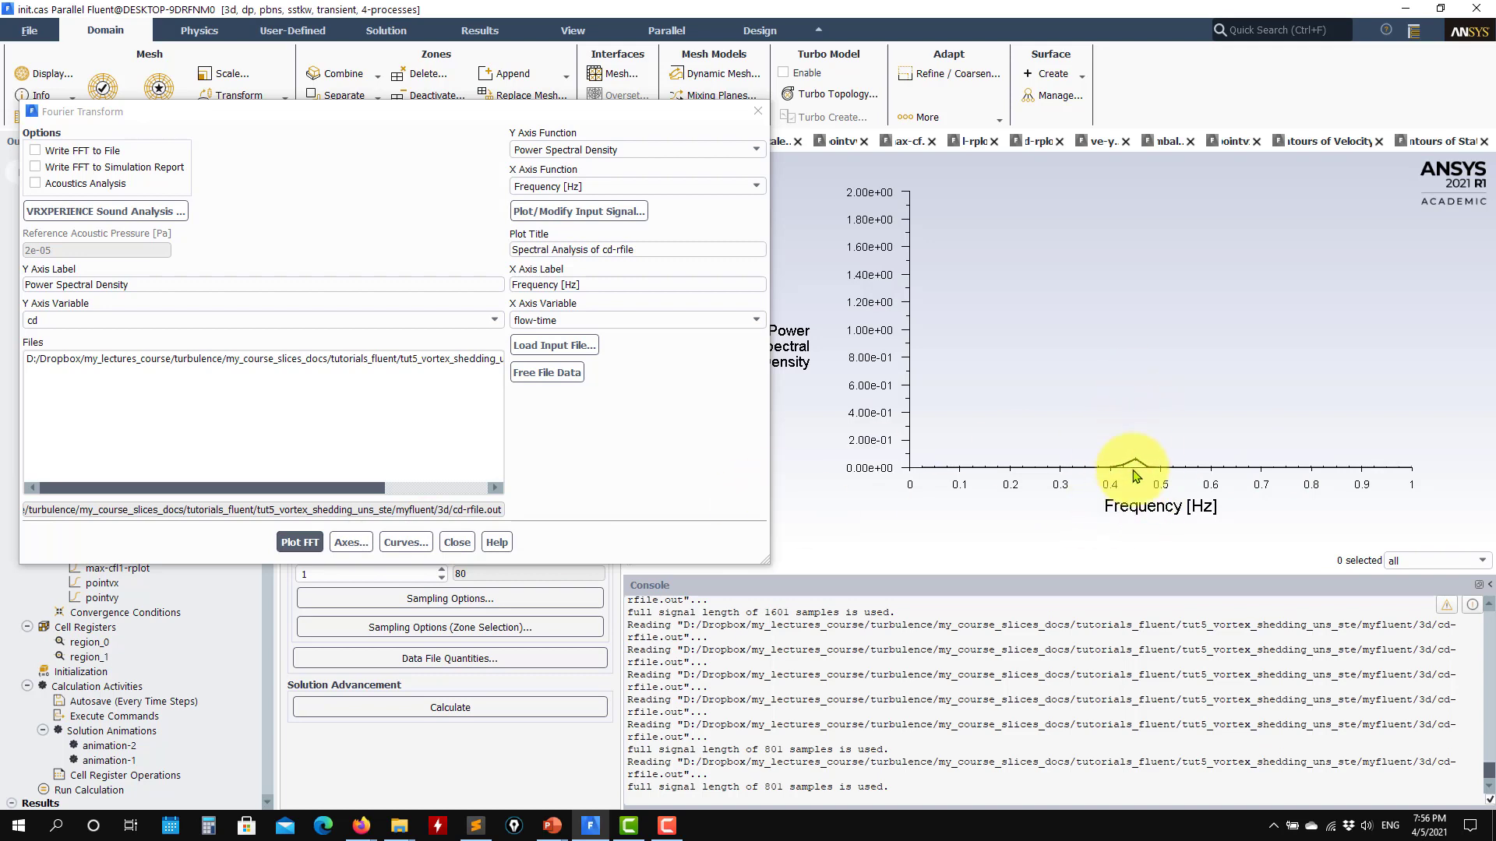
- Turn on auto range for the Y axis of the clipped cd spectrum and replot the FFT
click(349, 545)
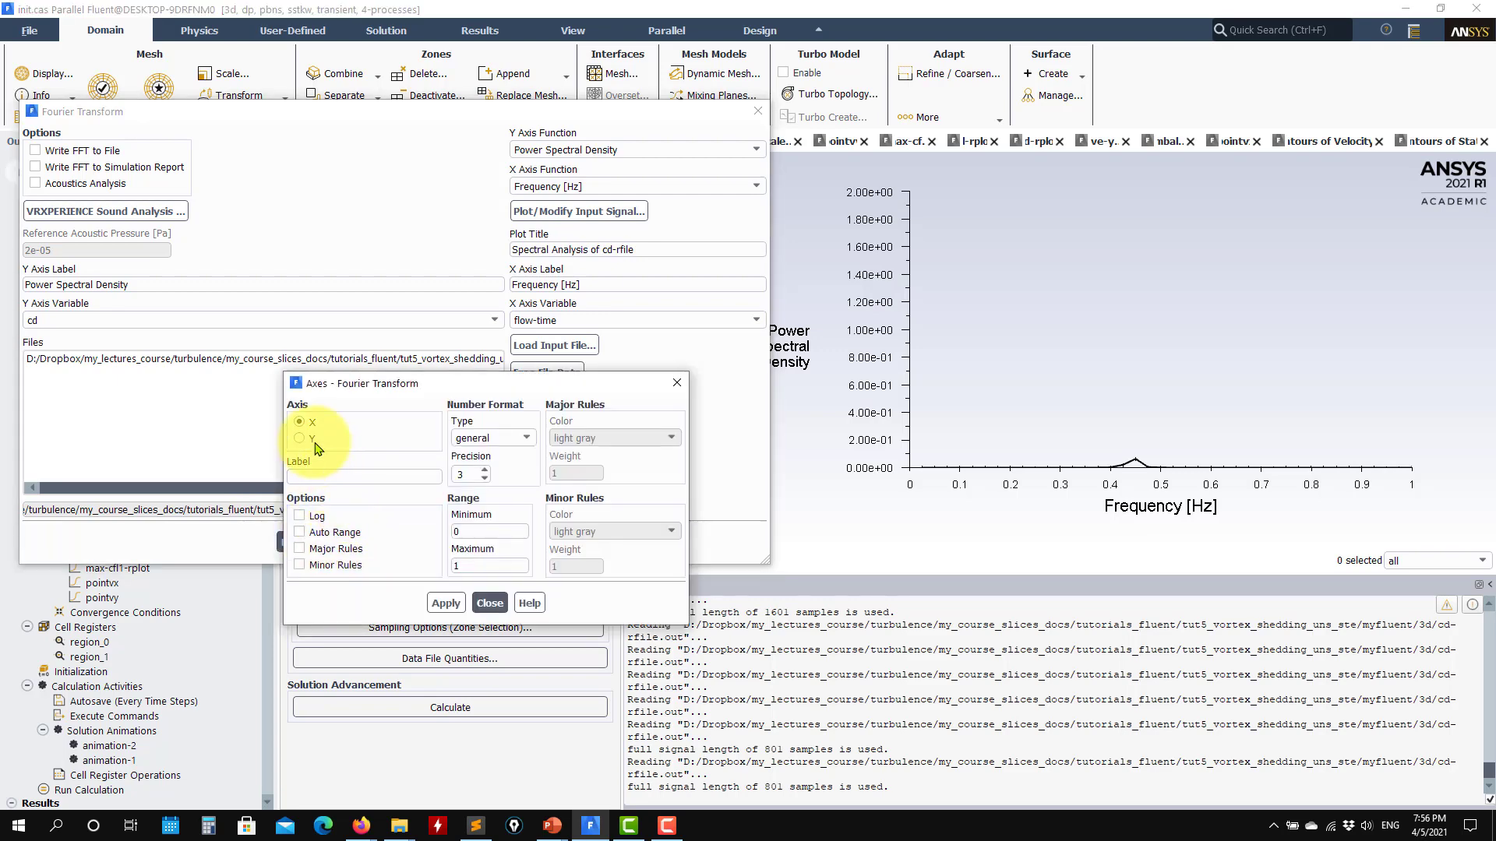
click(312, 439)
click(299, 533)
click(446, 603)
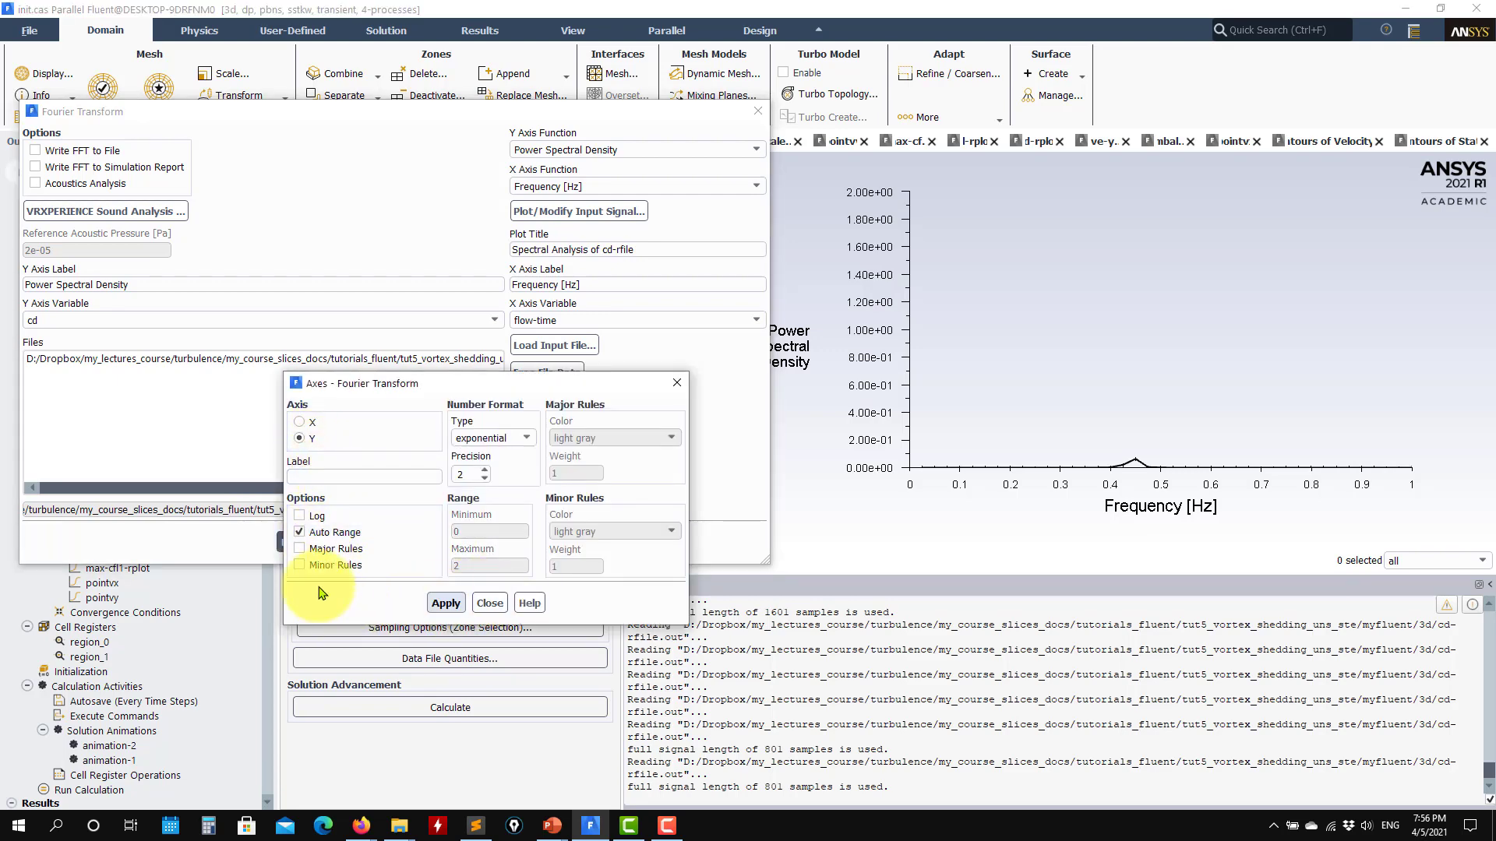
click(489, 603)
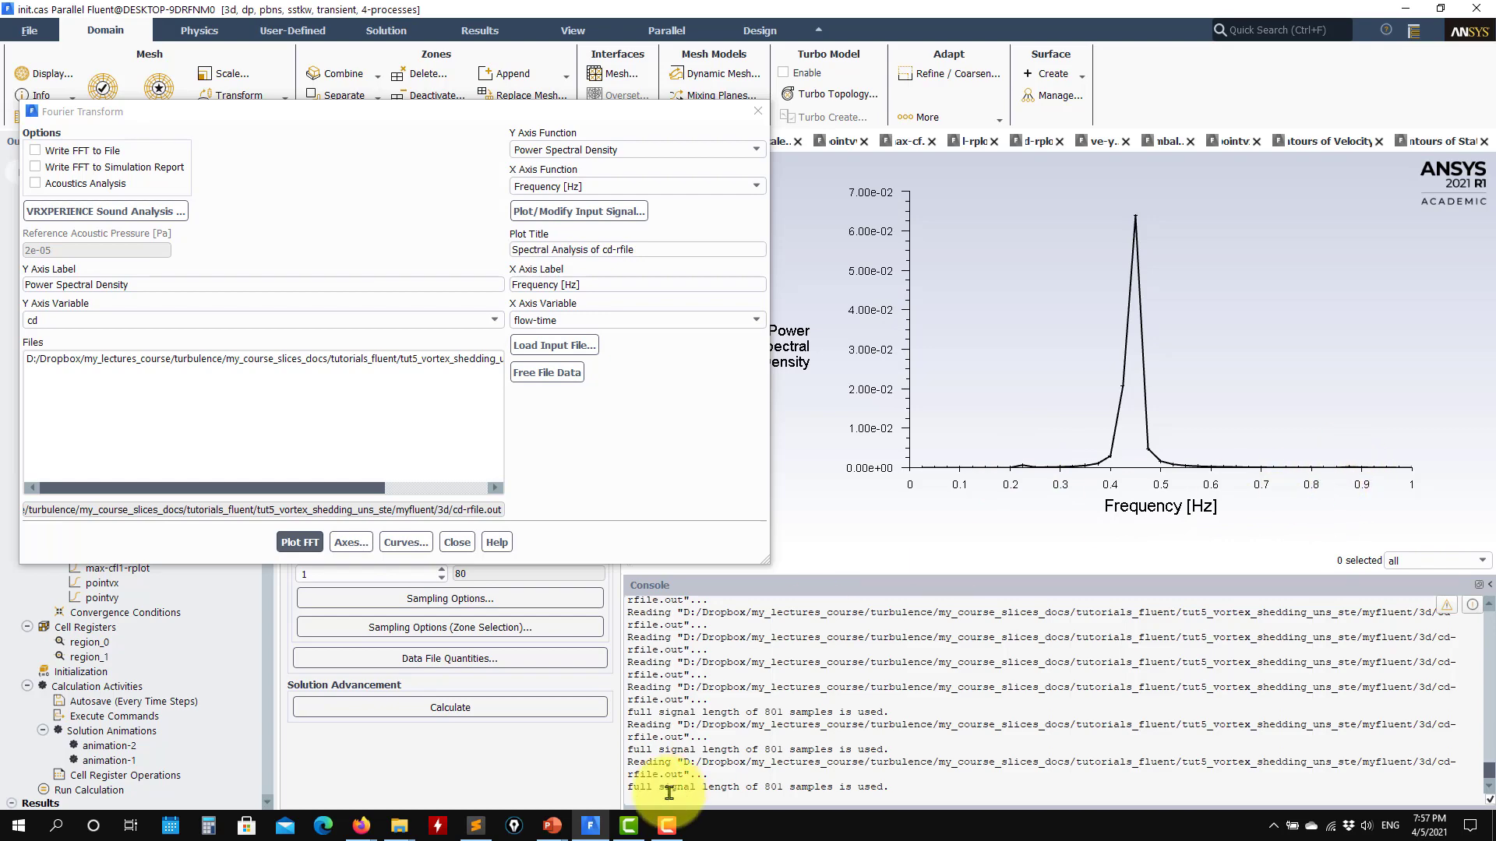
- Switch to the PowerPoint case presentation, play the contour animation on slide 7, view slide 10's pressure force plots and return to Fluent
mouse_move(551, 826)
click(459, 789)
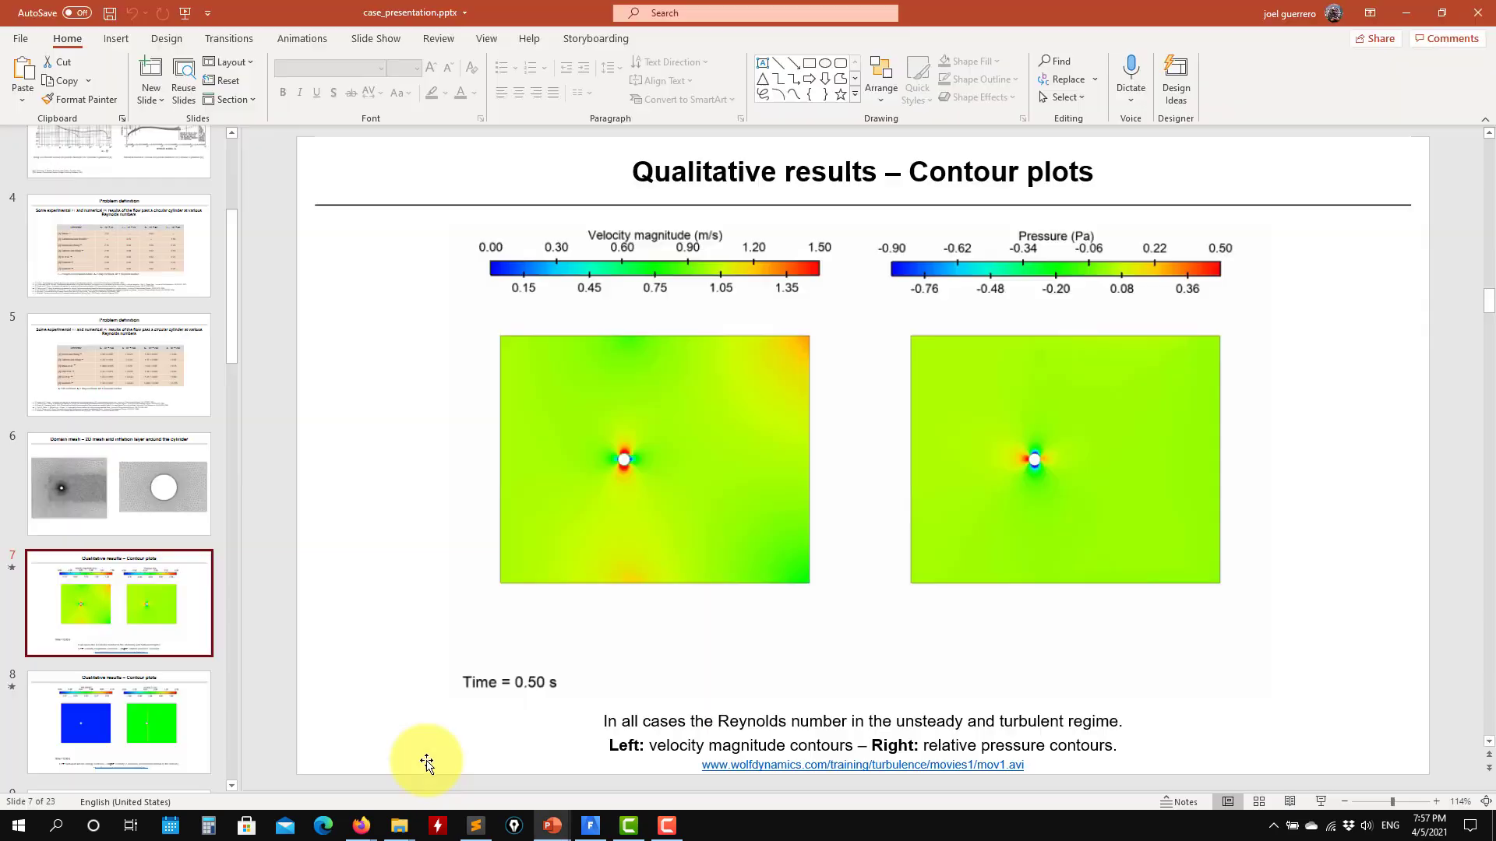
mouse_move(514, 711)
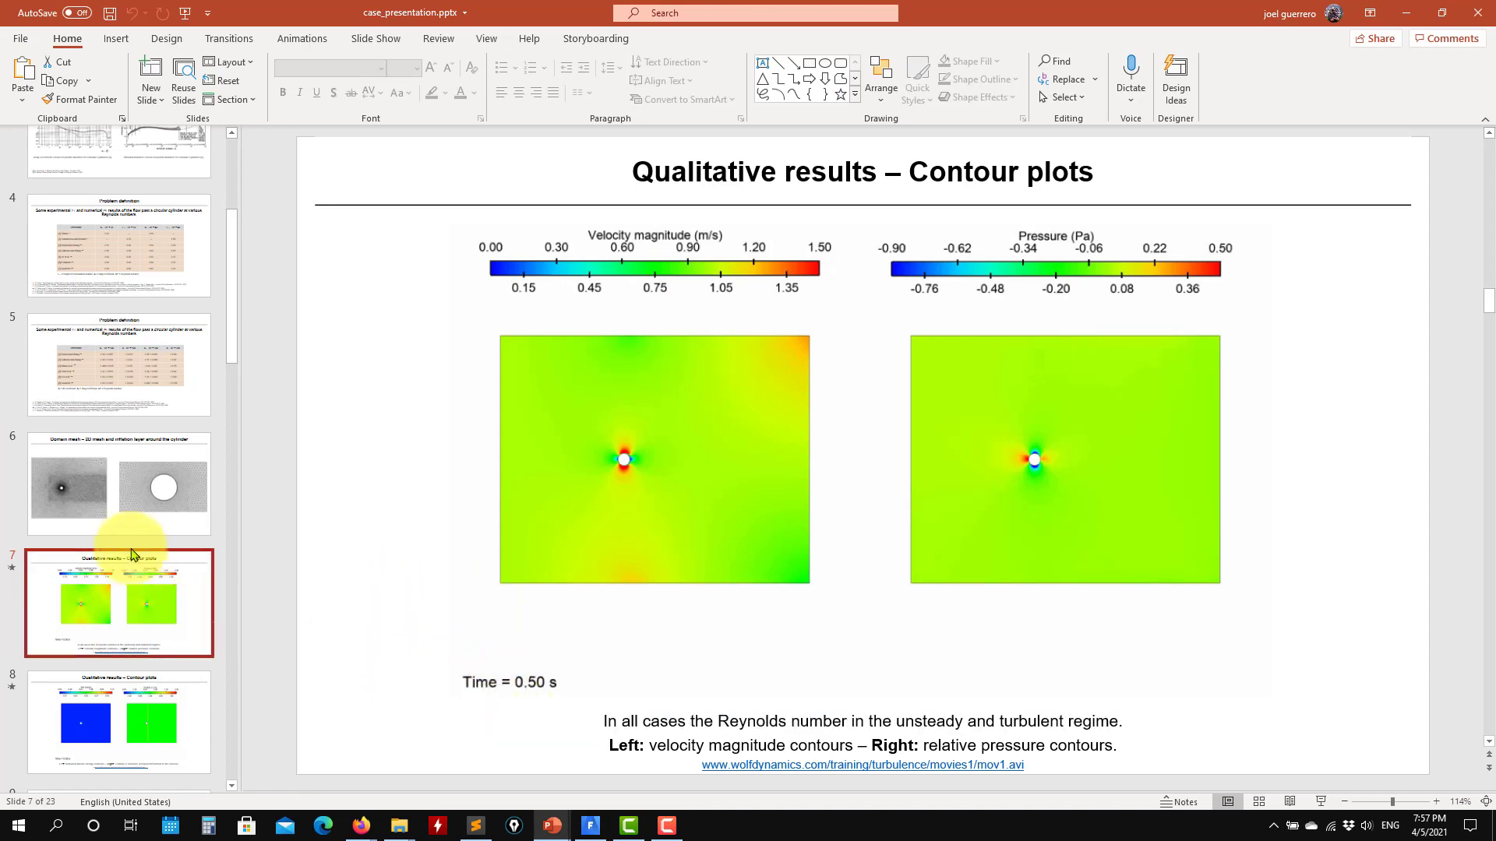
click(468, 719)
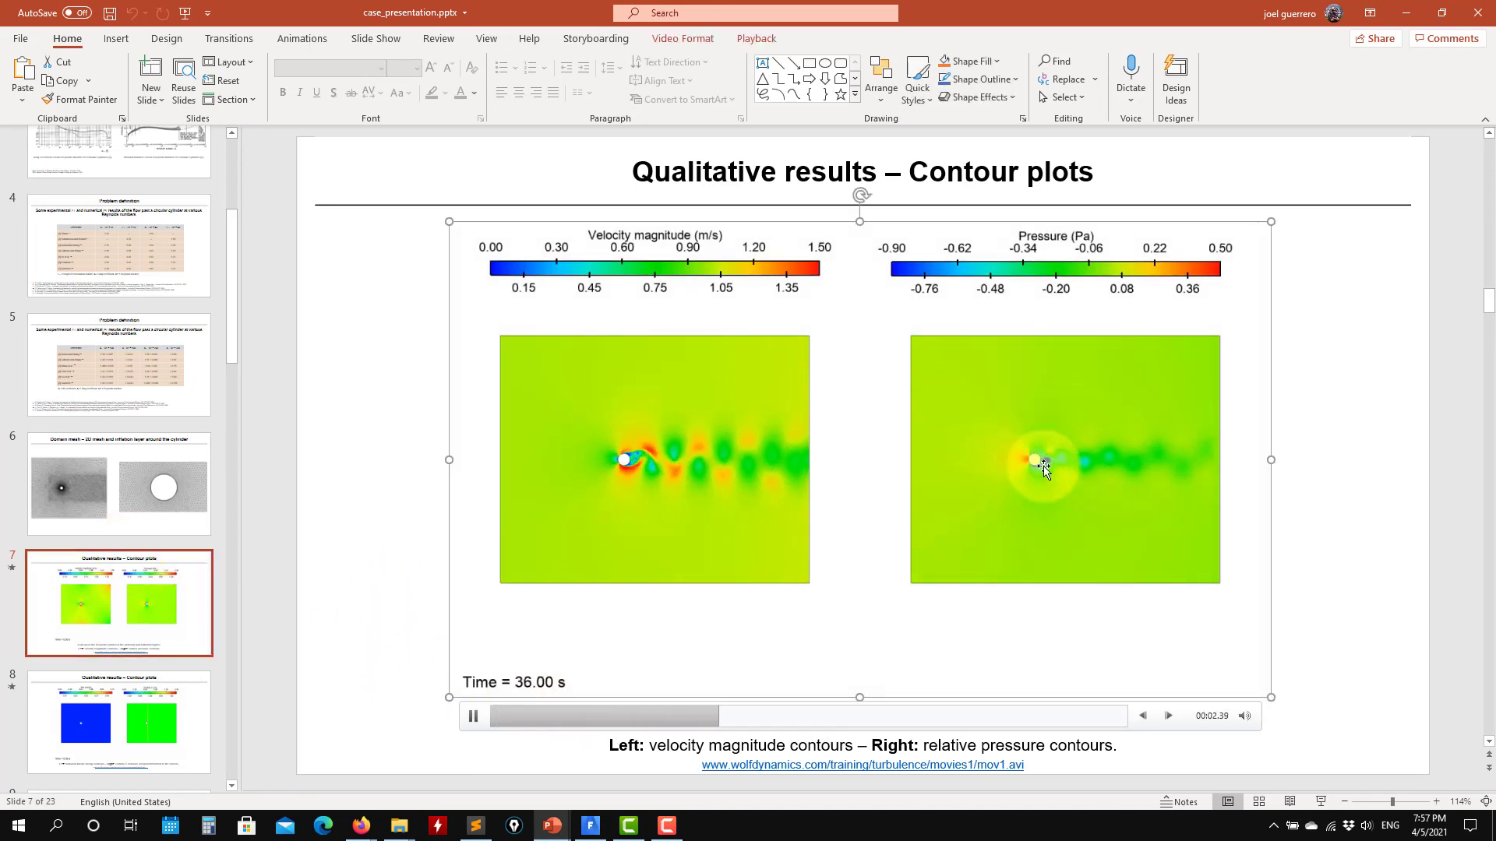
scroll(129, 697, down, 3)
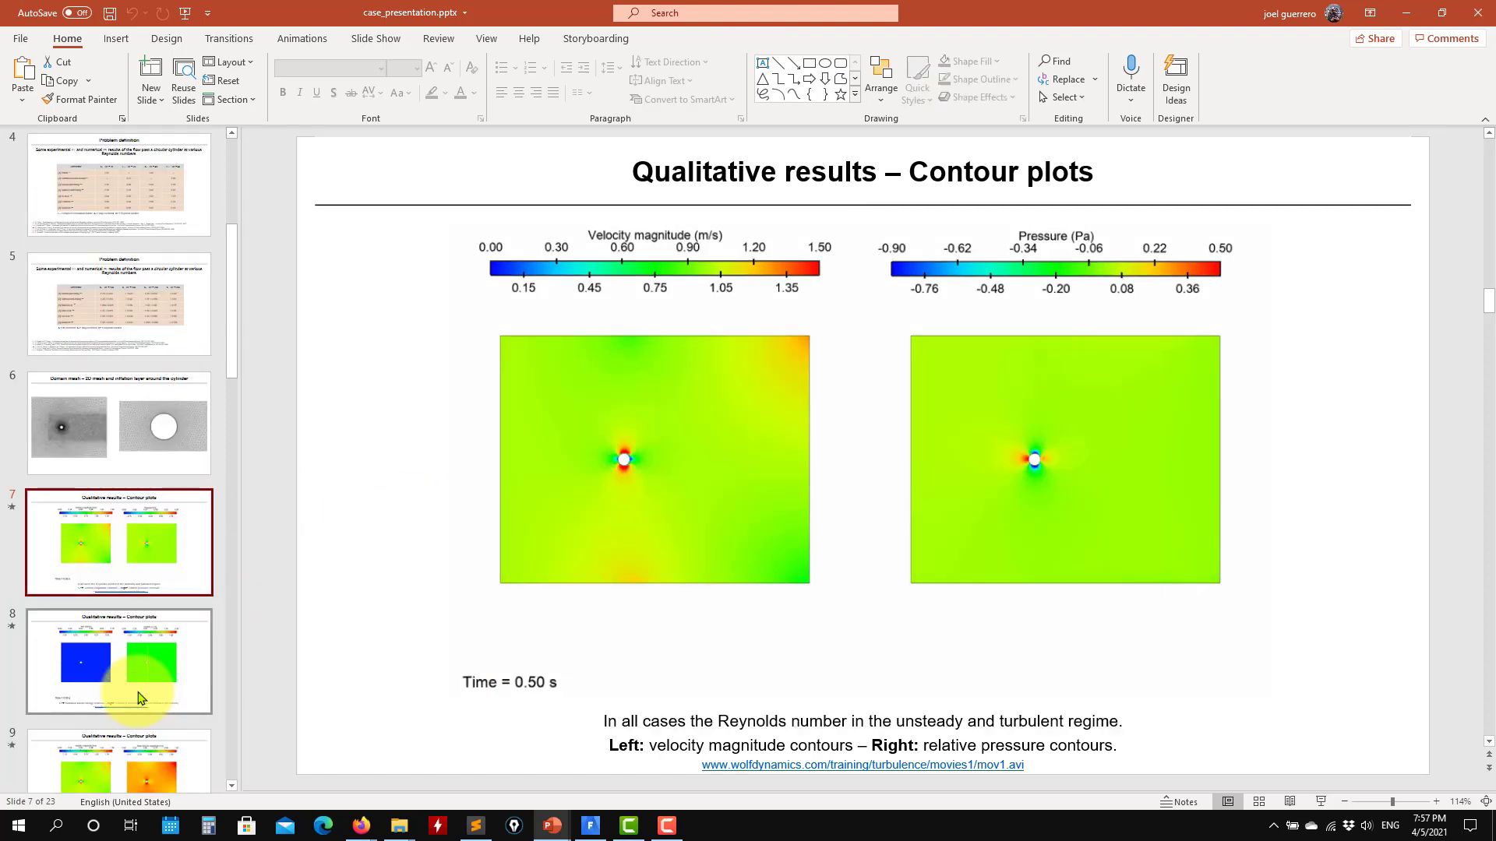
click(131, 692)
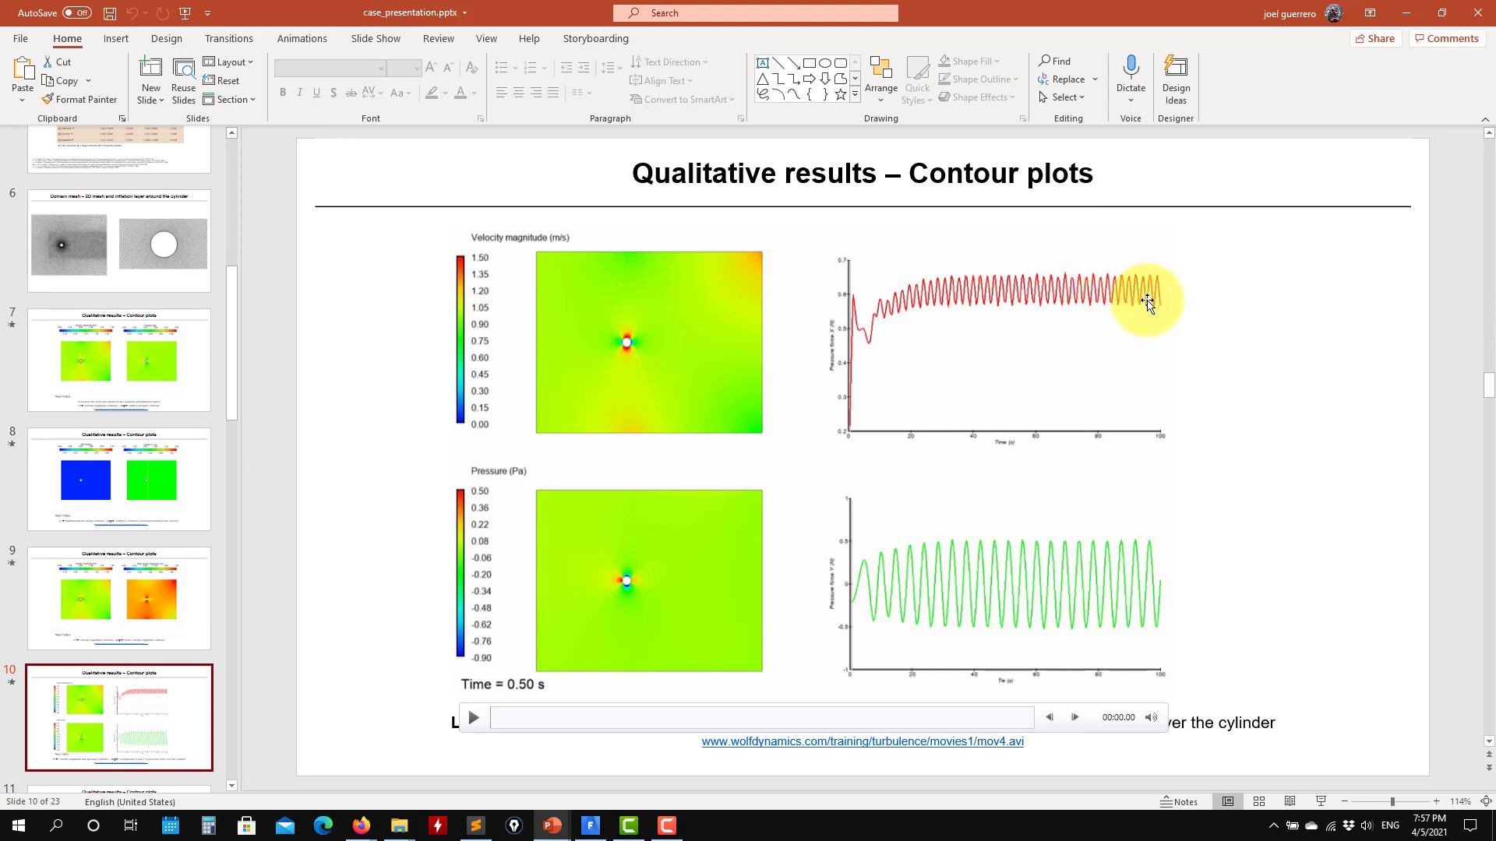
click(1406, 13)
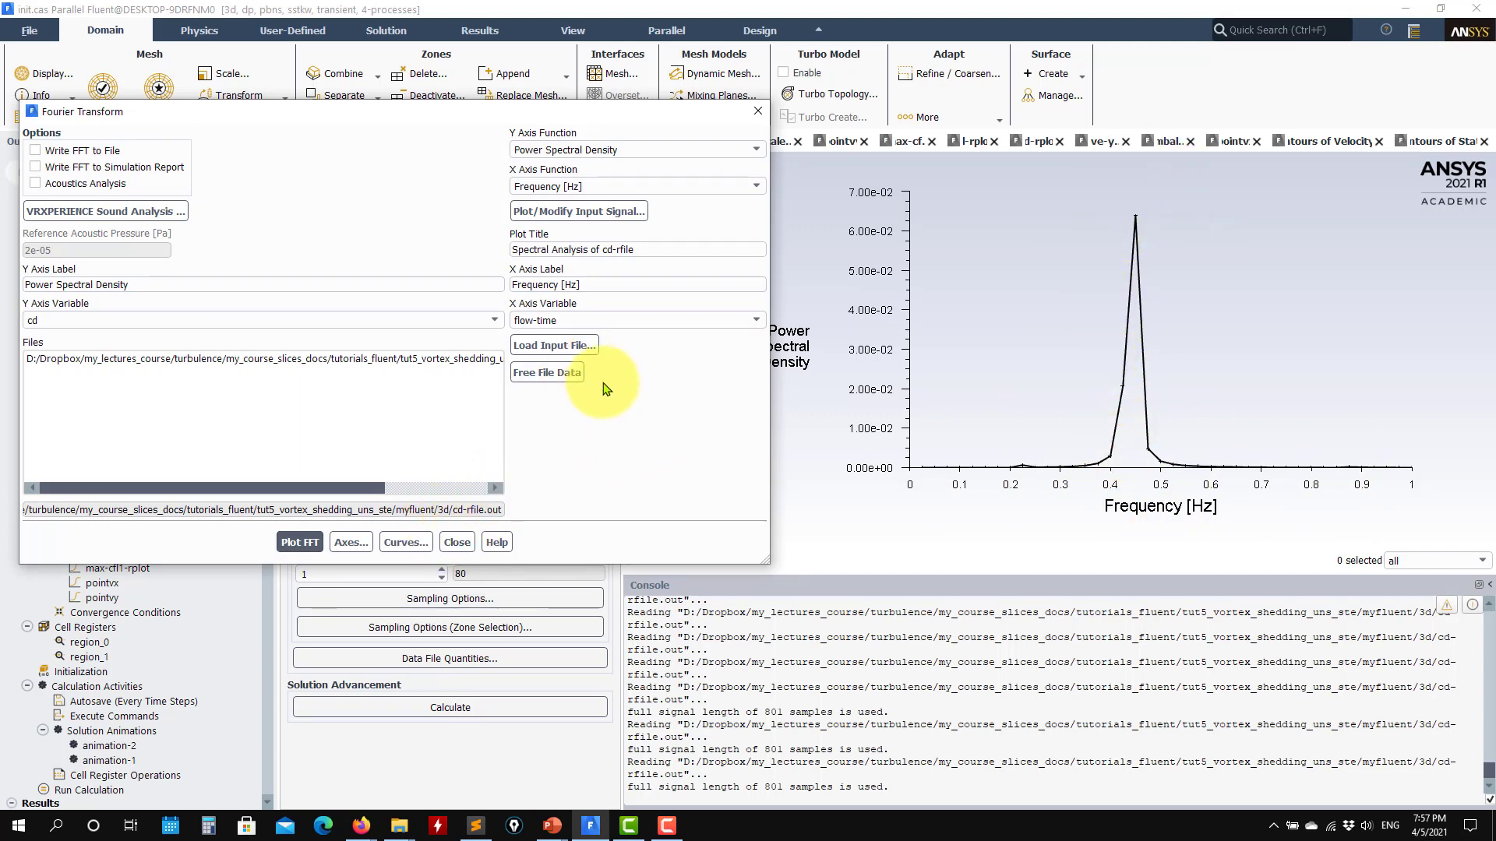
- Choose Strouhal Number as the X axis function and replot the FFT of the clipped cd signal
click(752, 187)
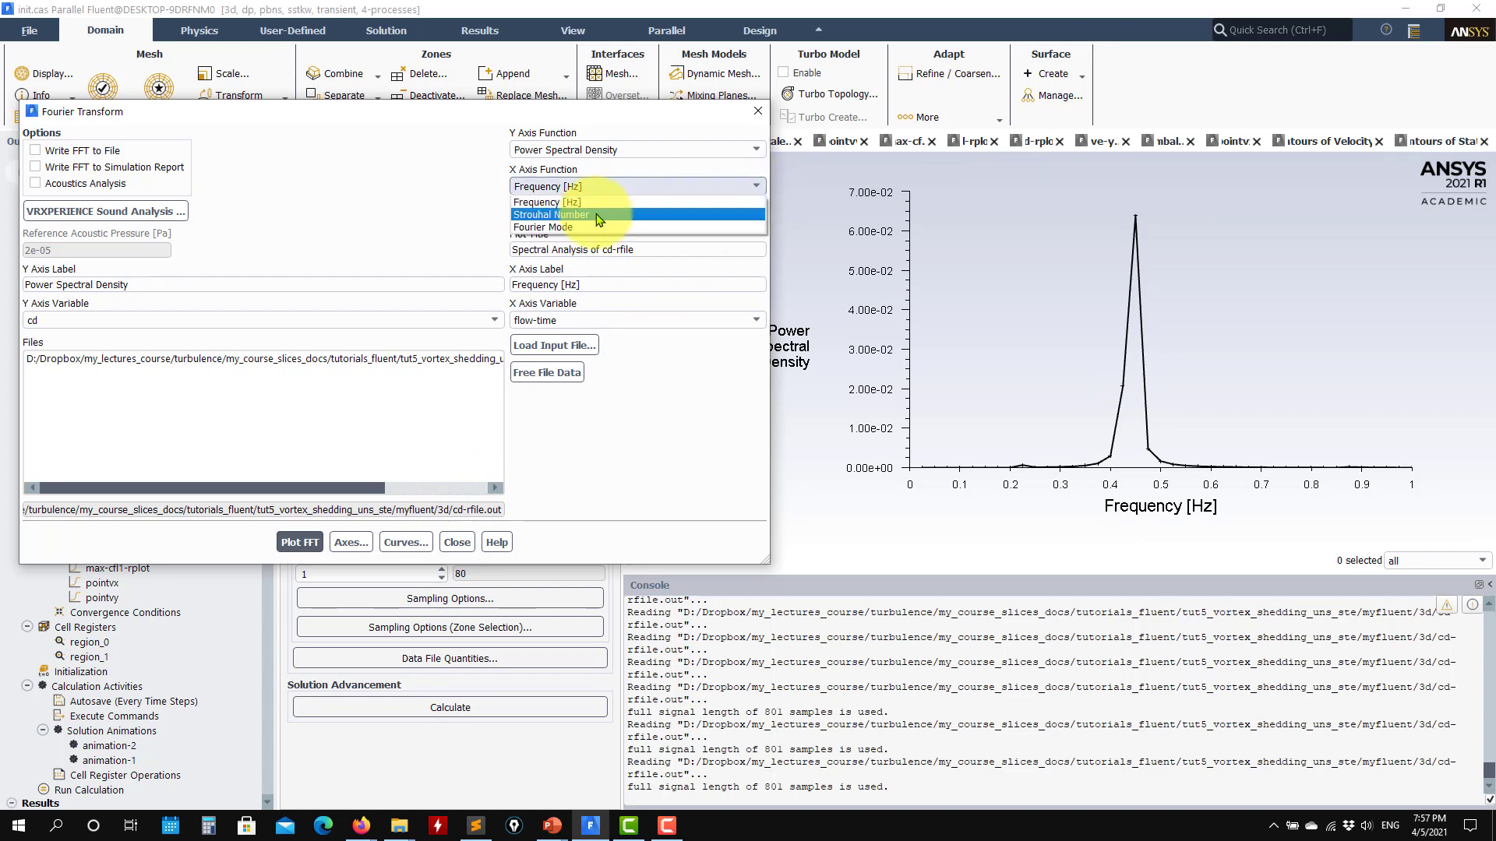
click(592, 201)
click(301, 543)
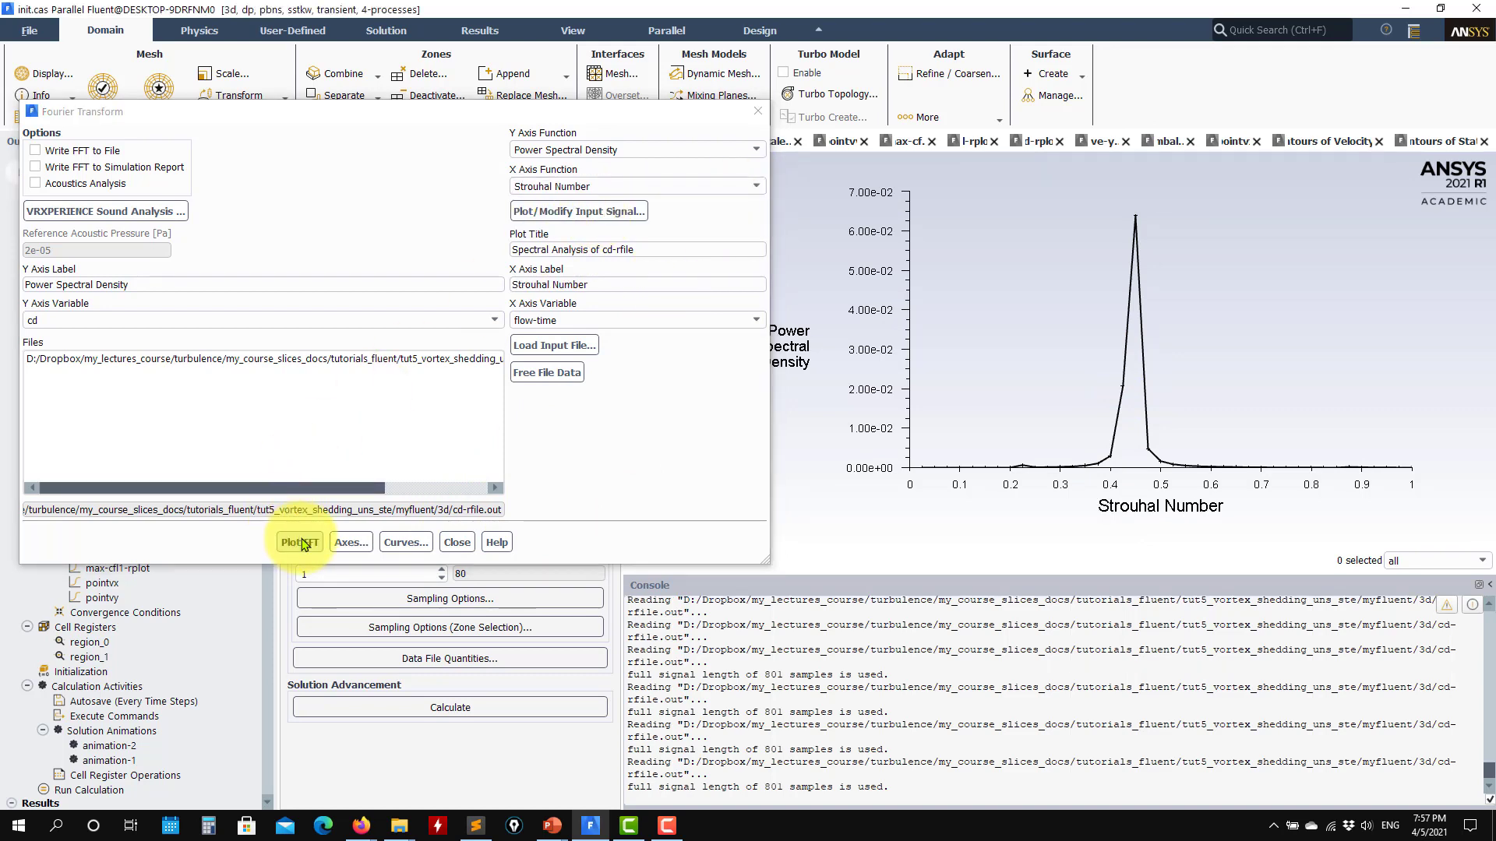
click(302, 544)
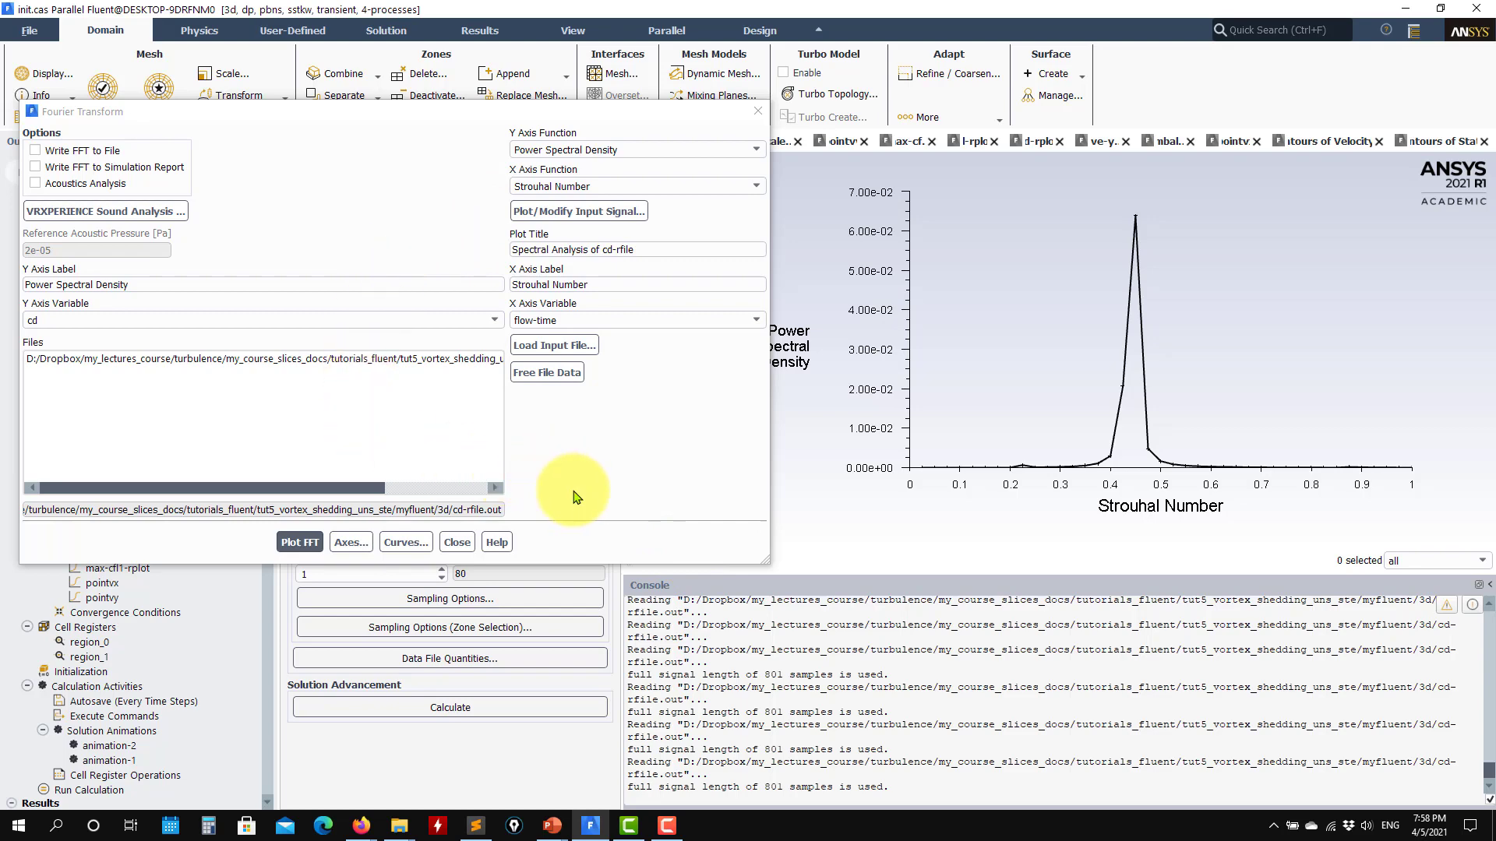
- Switch to the PowerPoint case presentation and view the lift and drag time series on slide 14
mouse_move(558, 834)
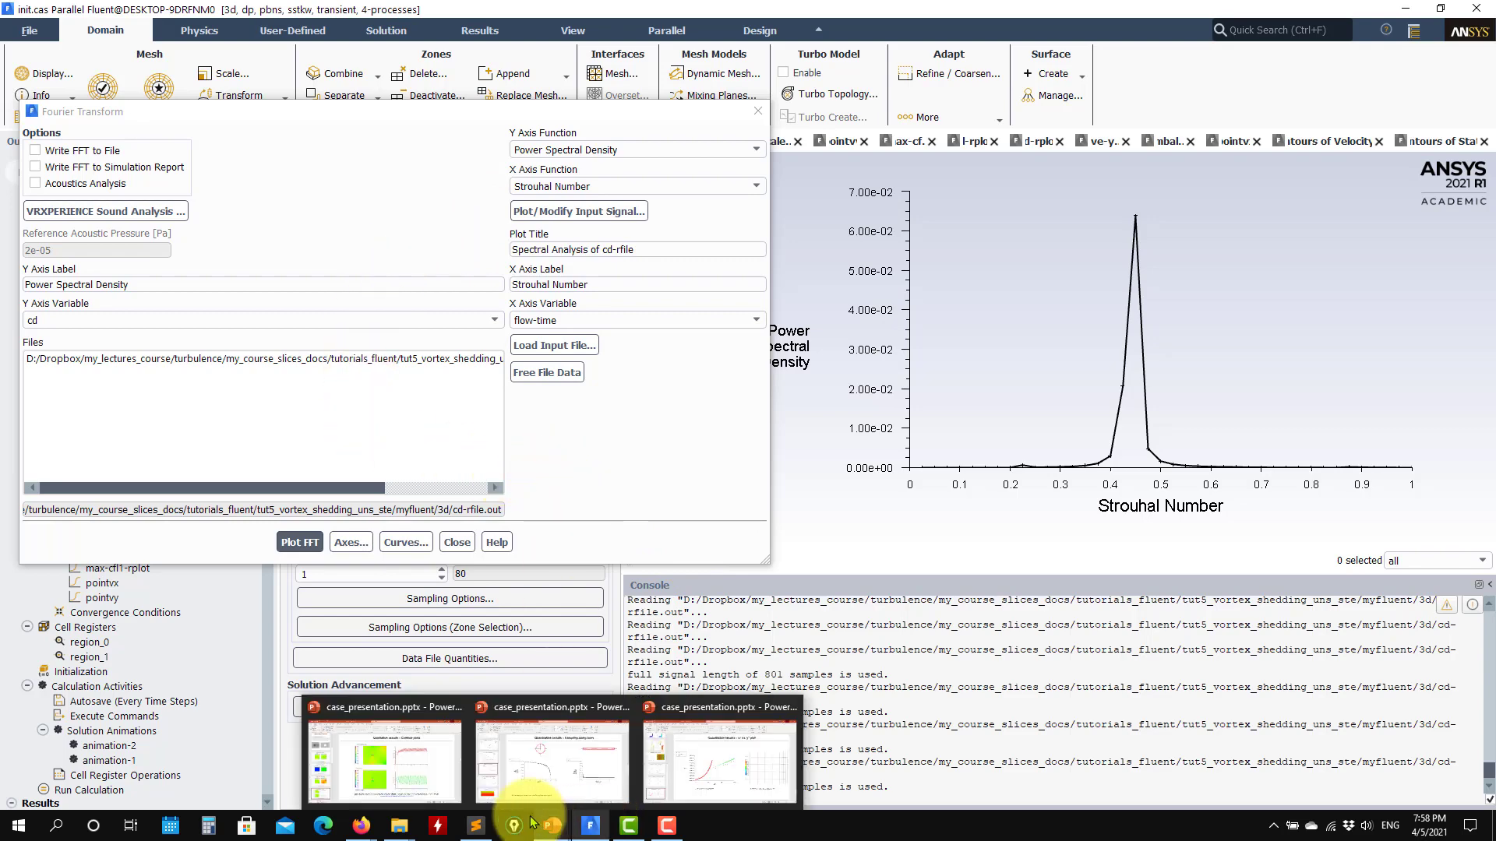
click(385, 756)
scroll(127, 544, down, 6)
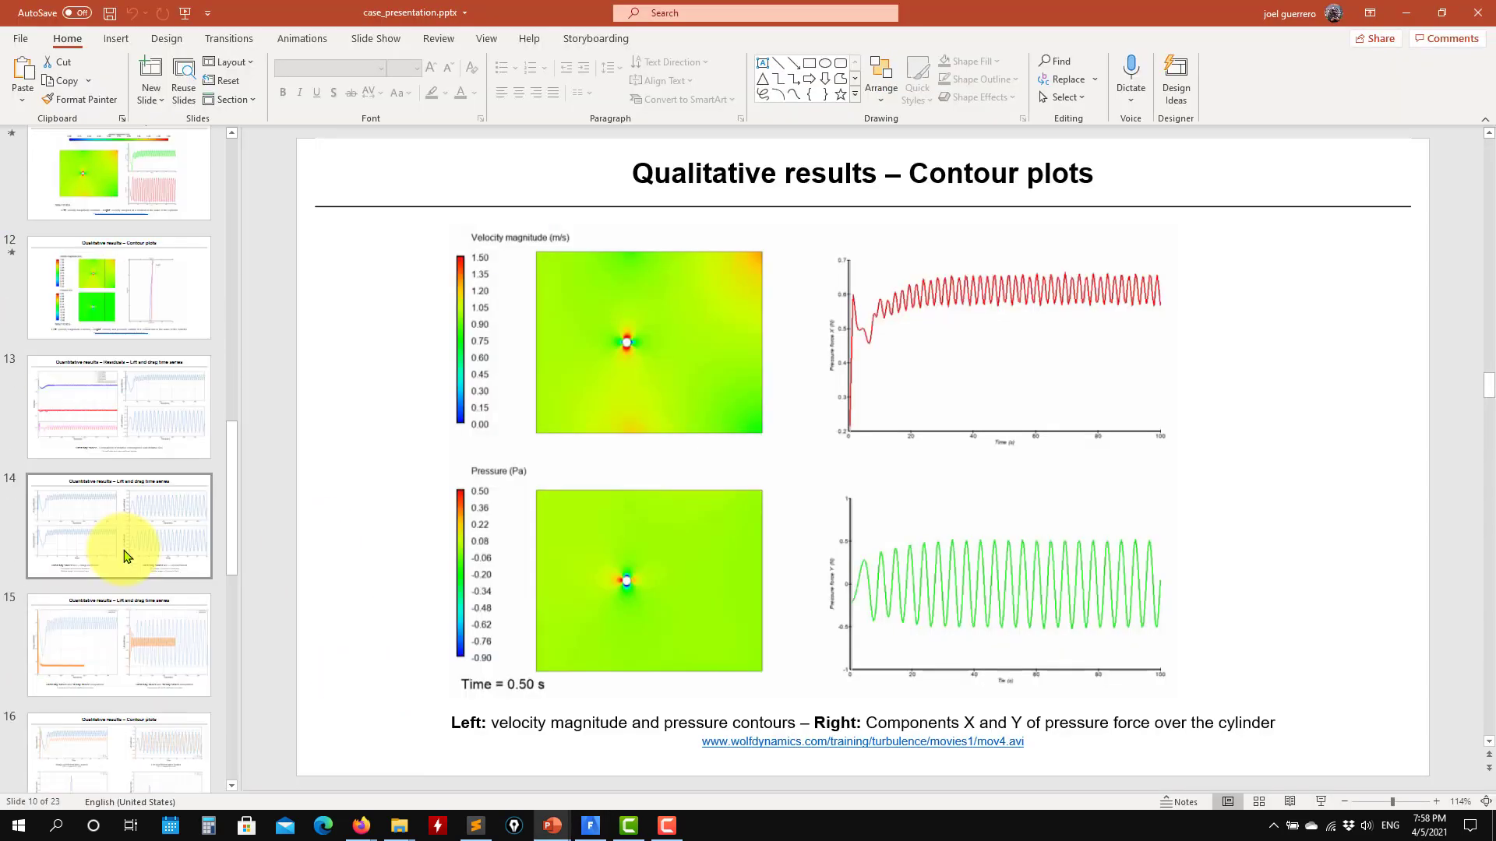
click(124, 545)
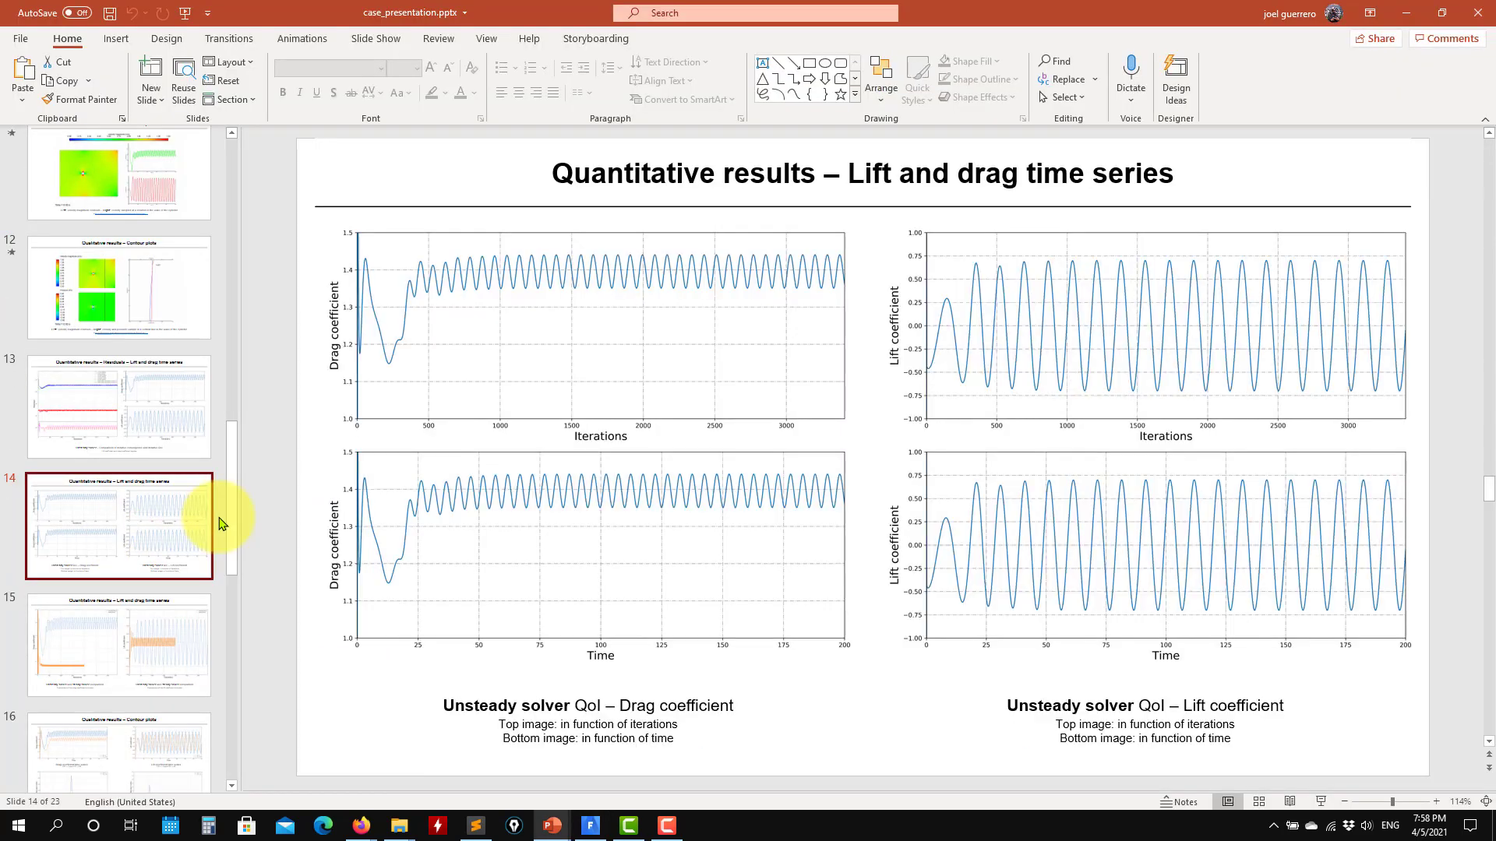
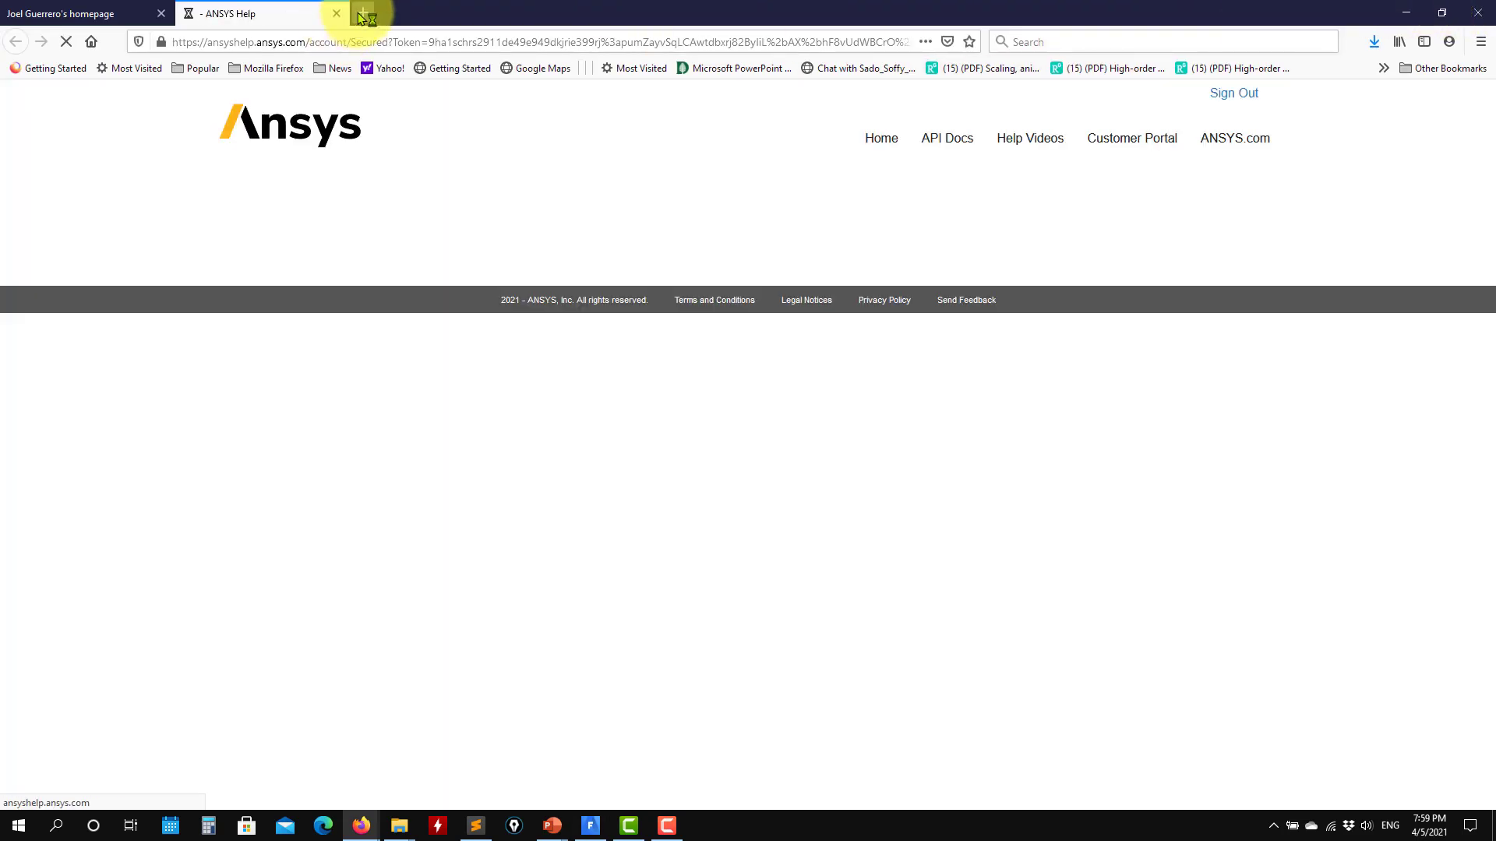
- Return from the browser to Fluent, close the axes settings and plot the full cl input signal
click(90, 13)
click(1409, 15)
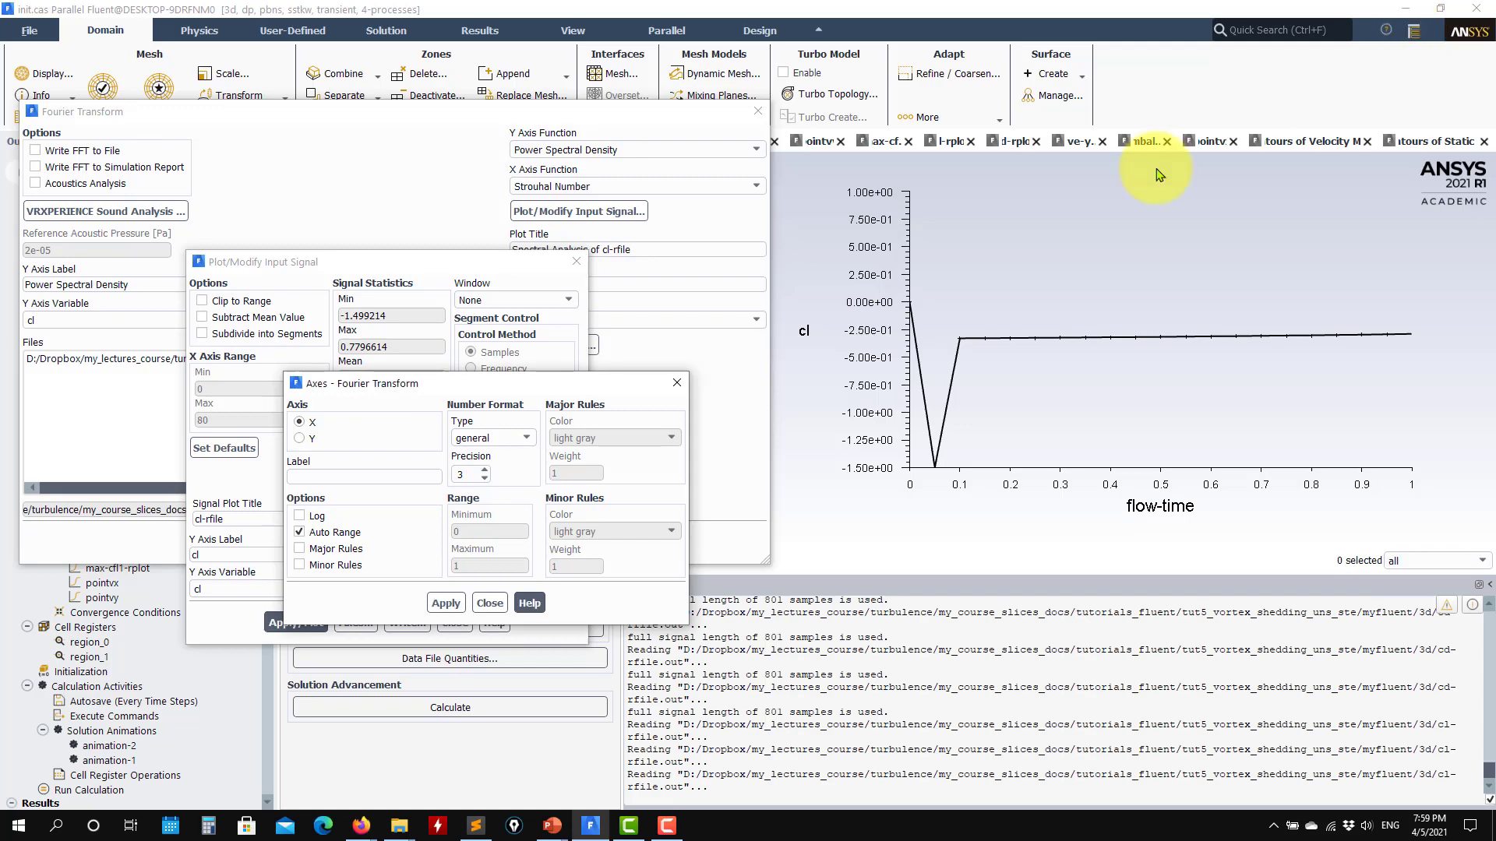
click(491, 605)
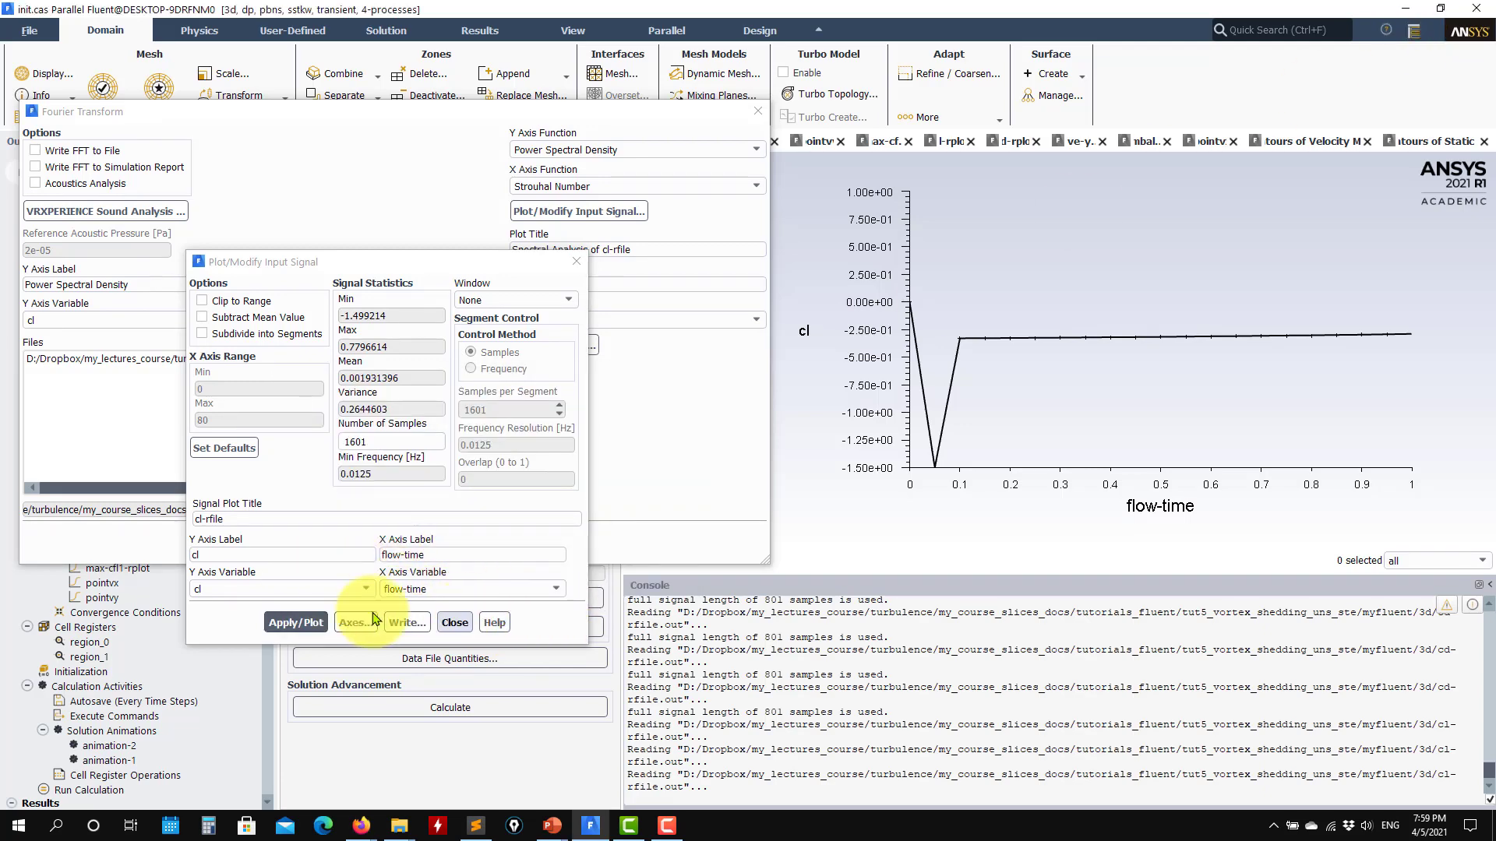
click(295, 622)
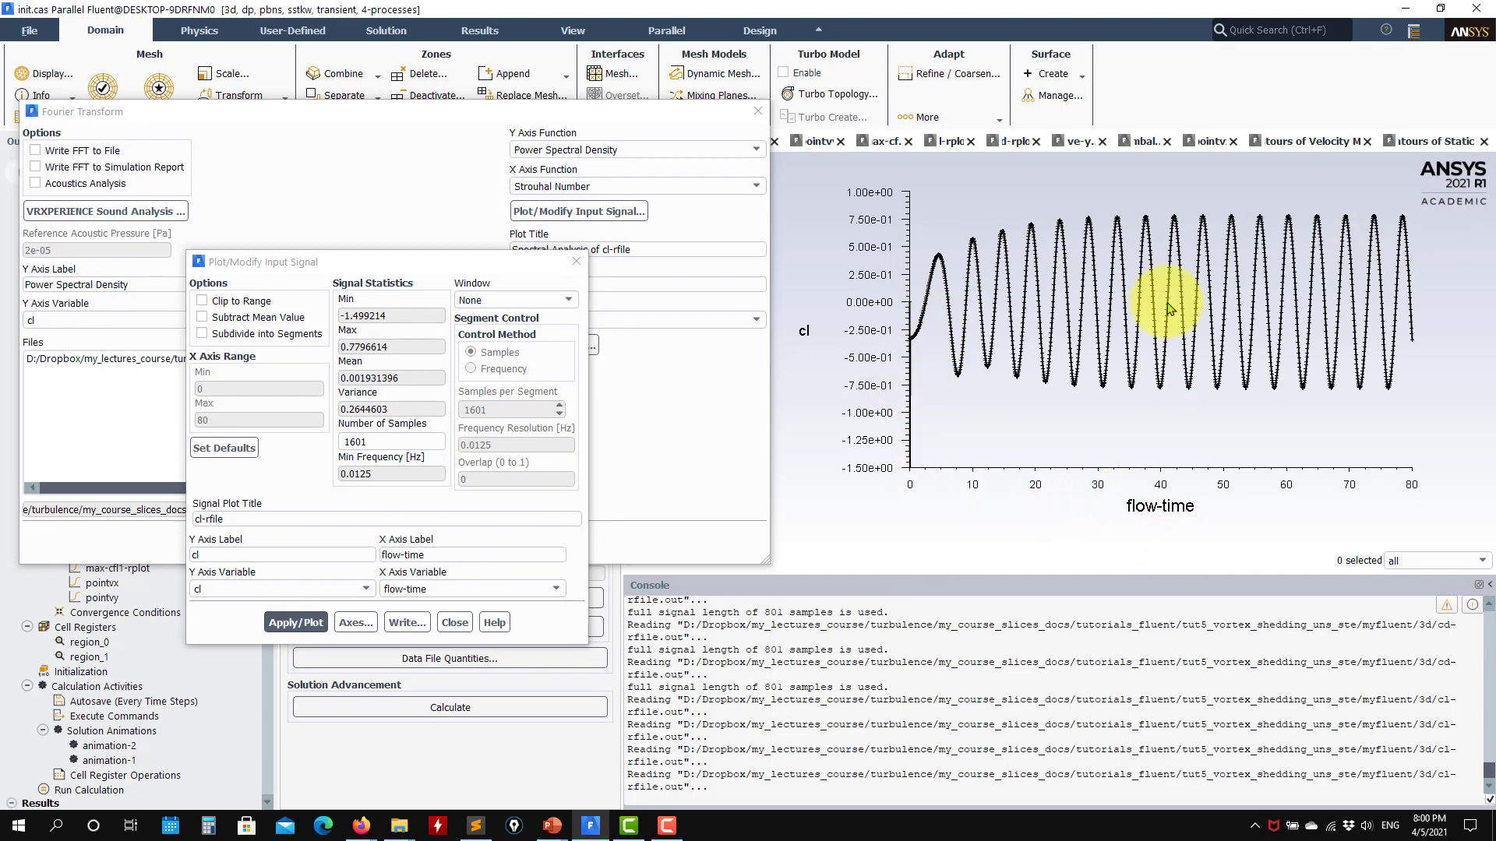
- Clip the cl input signal to a flow-time range of 40 to 80 and plot it
click(270, 321)
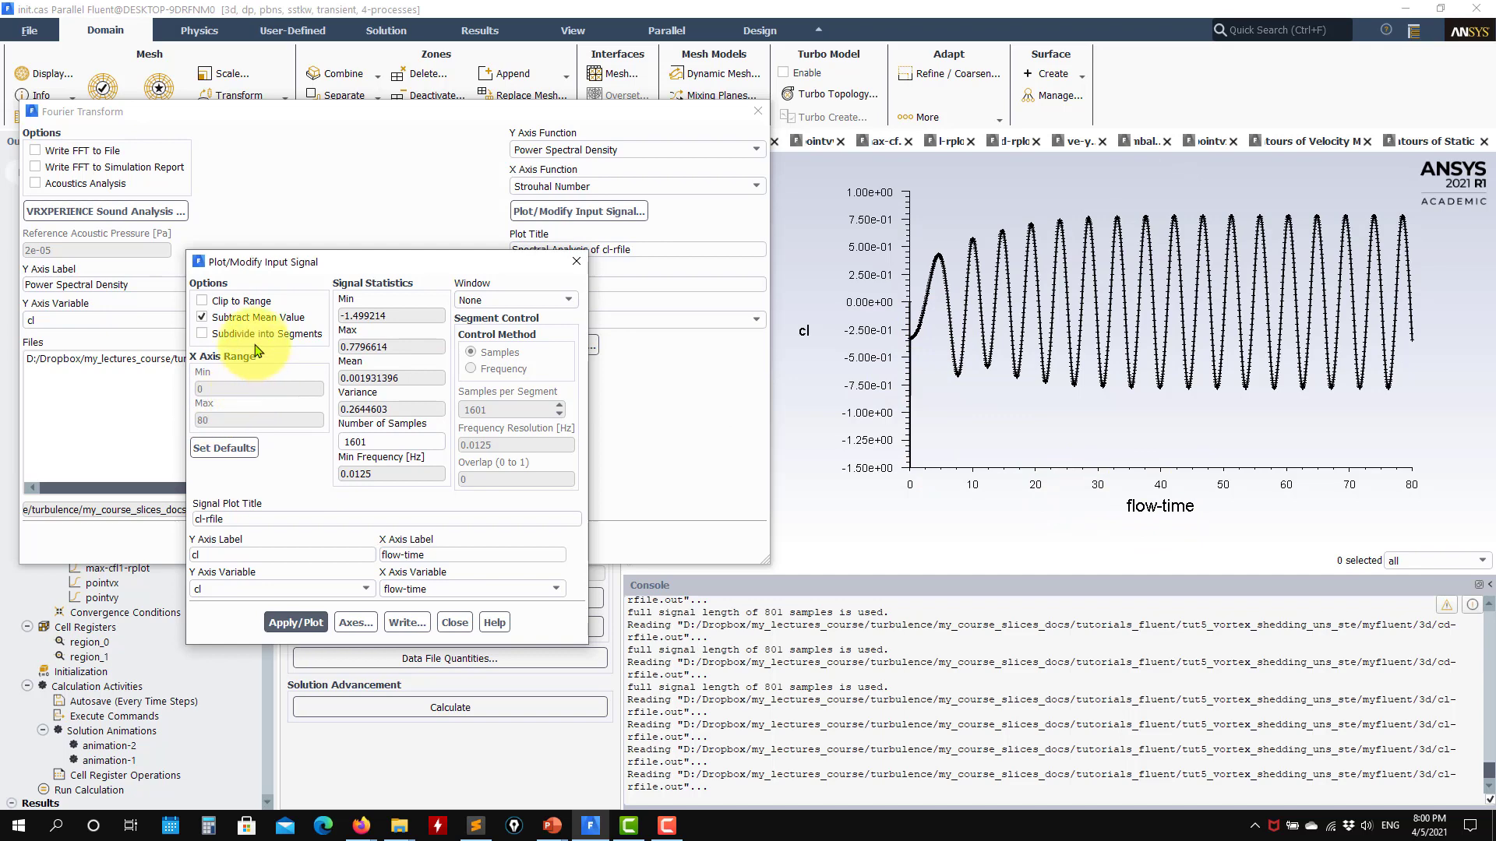
click(245, 317)
click(201, 301)
double_click(200, 388)
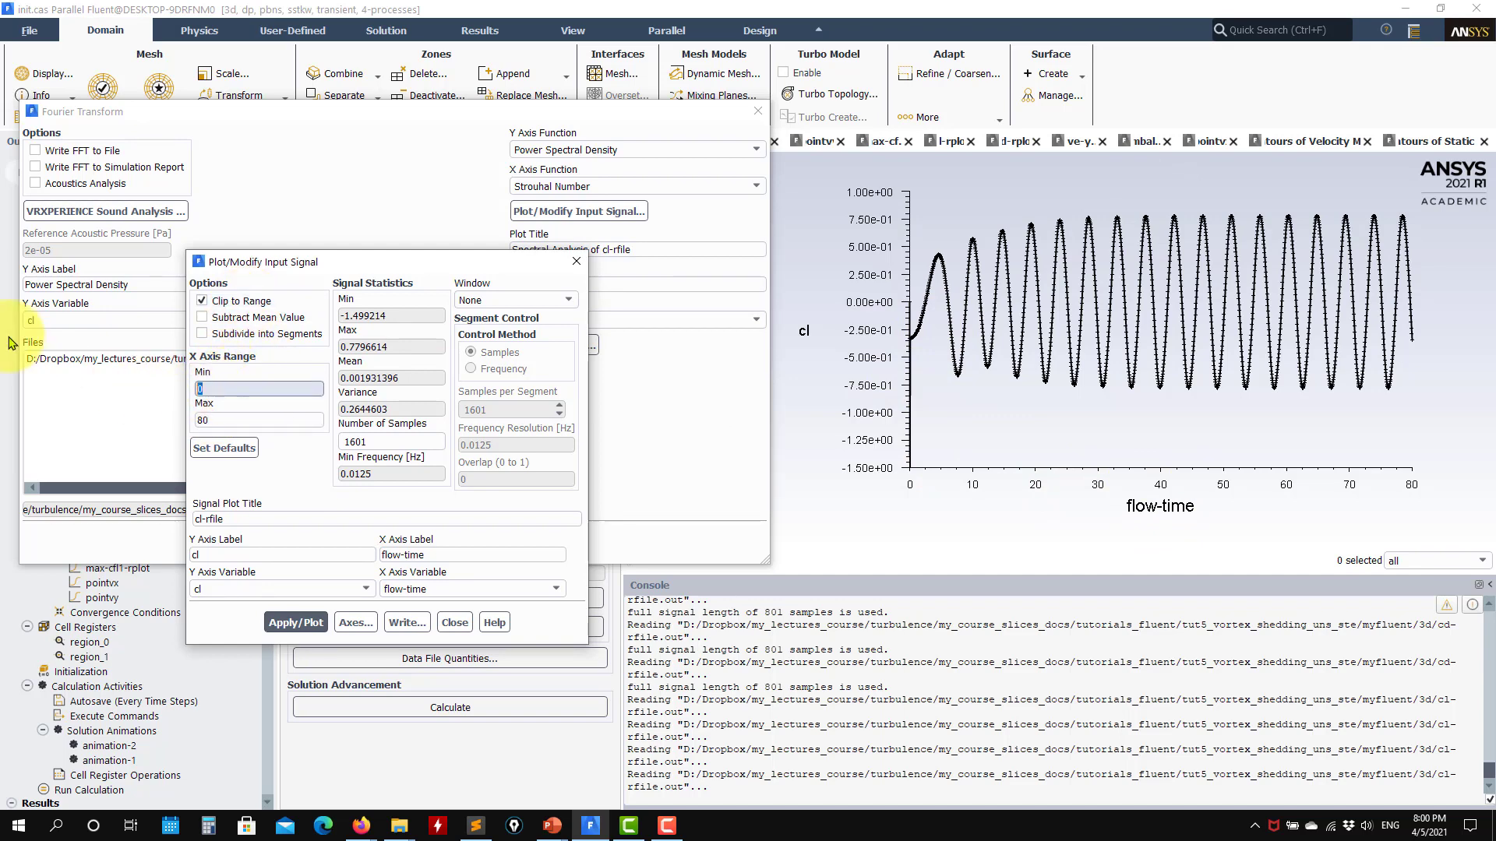
text(40)
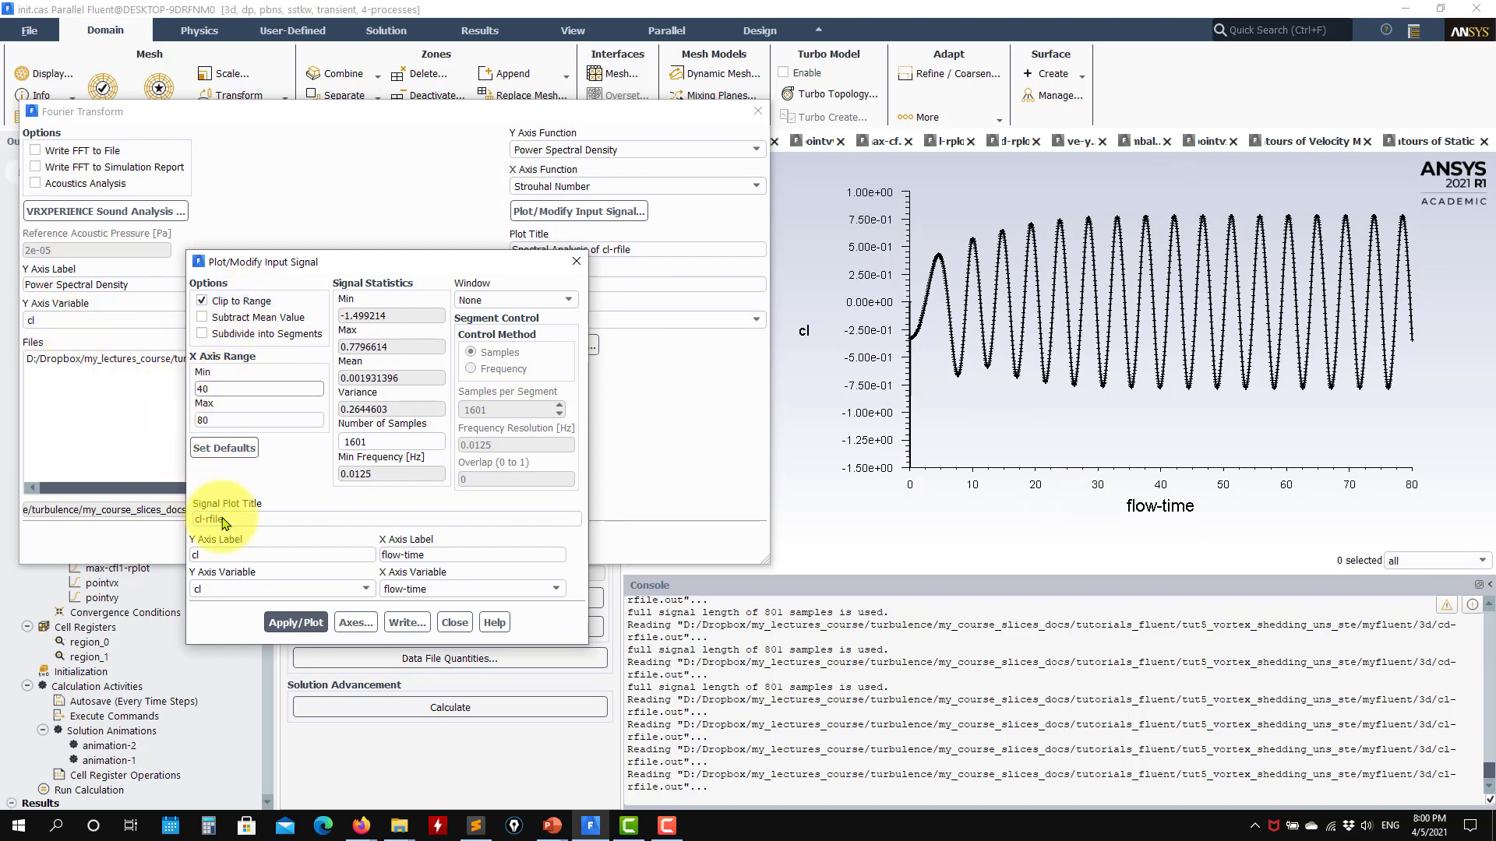
click(292, 622)
click(406, 623)
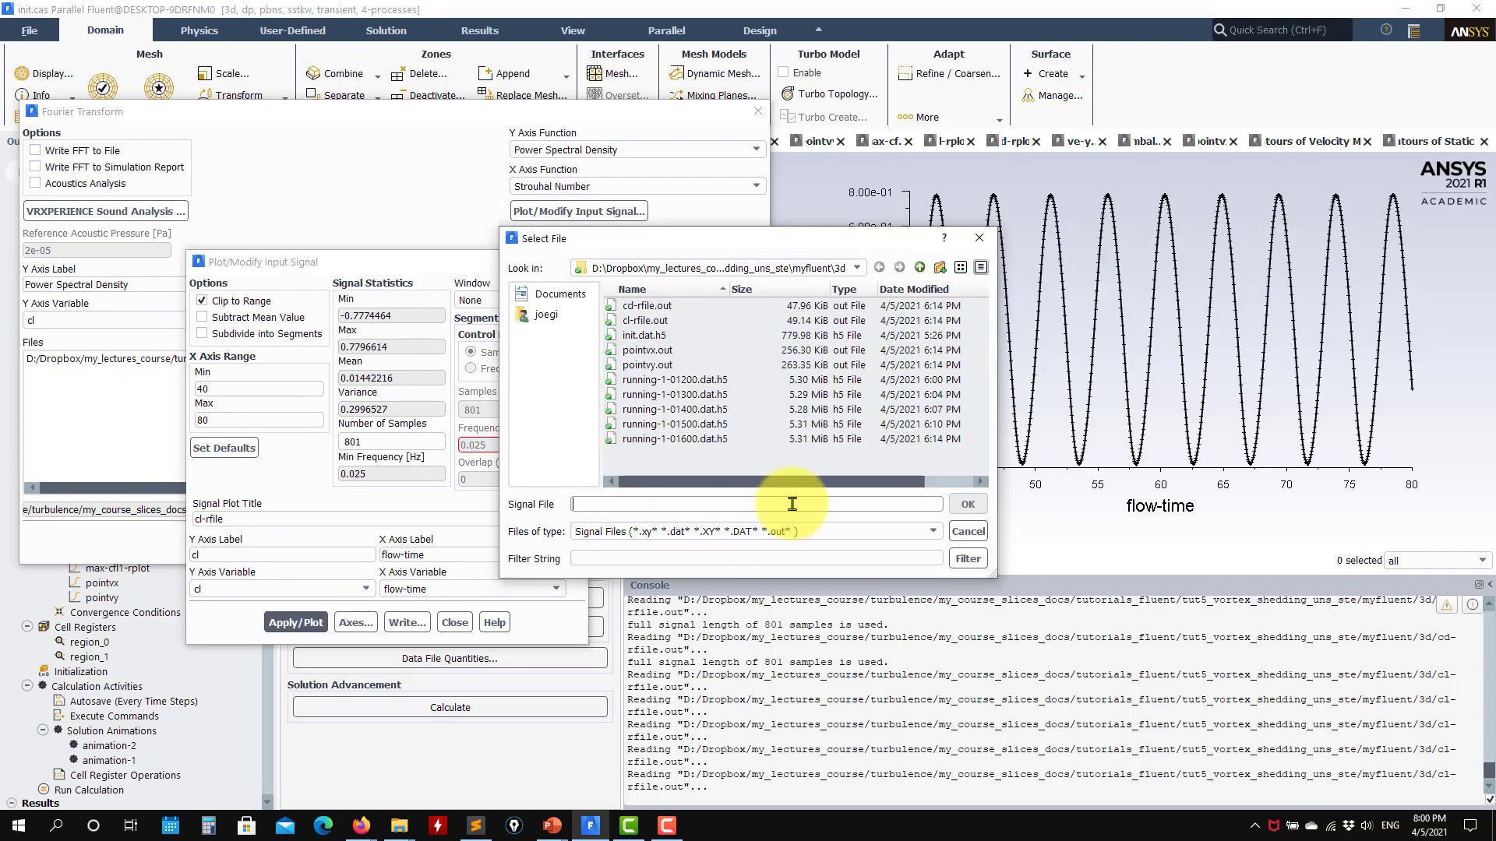
click(968, 533)
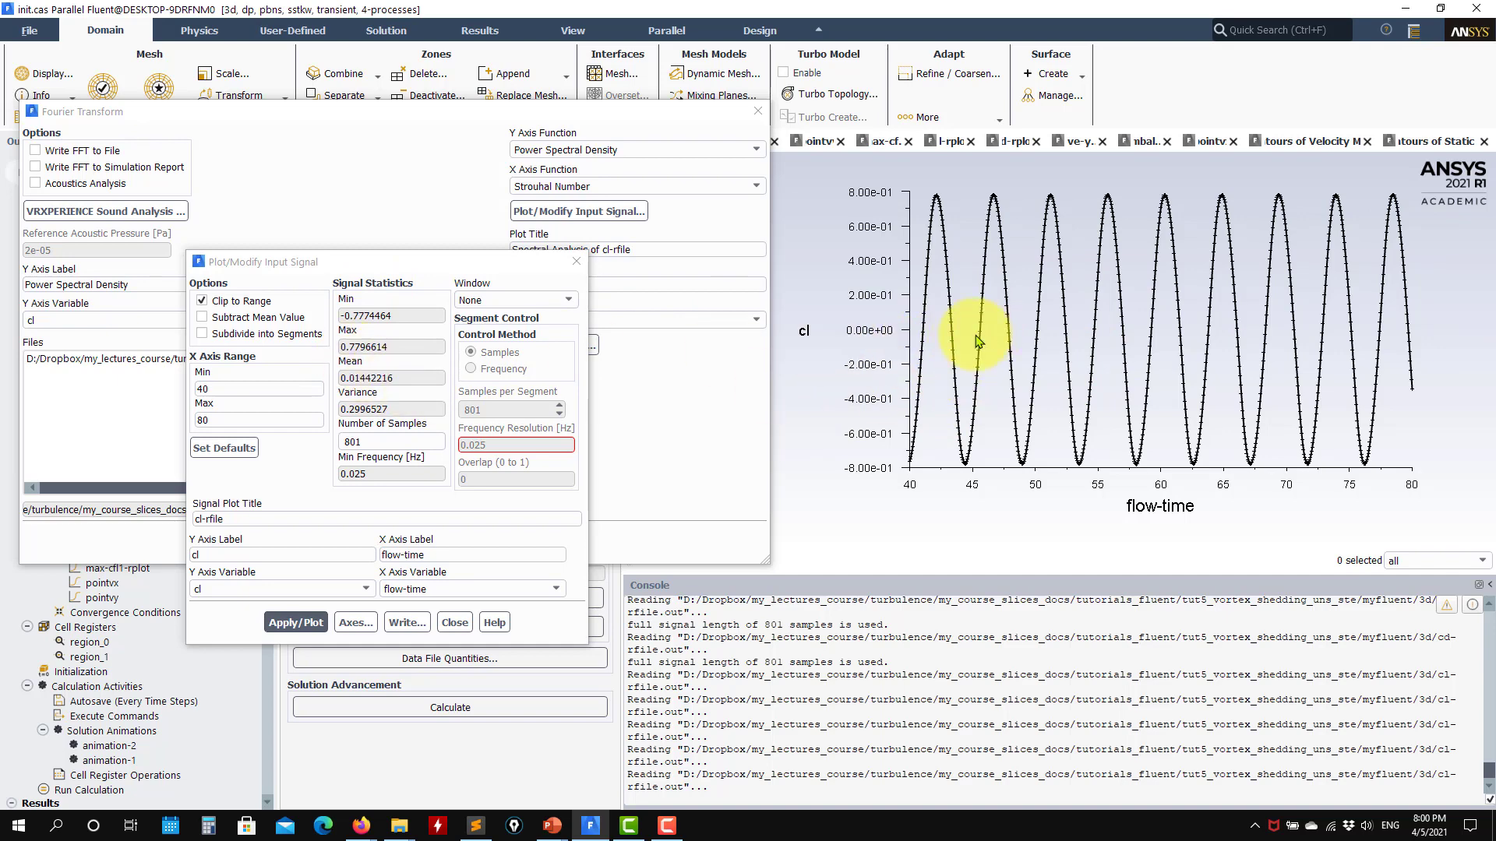
- Check the mean value in the clipped cl signal's statistics and close the input signal settings
drag(394, 379, 347, 380)
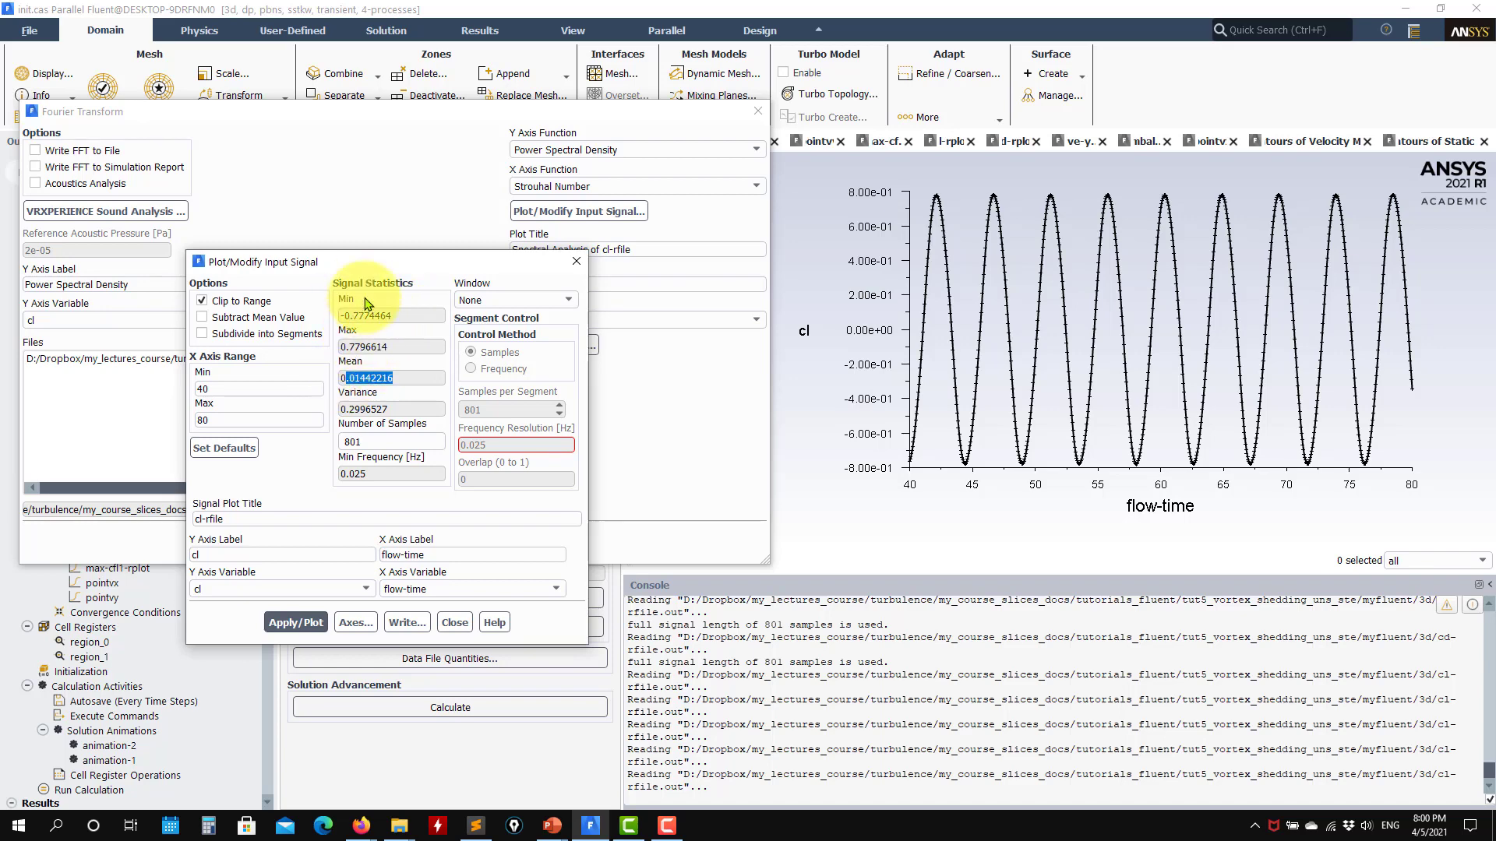
click(455, 623)
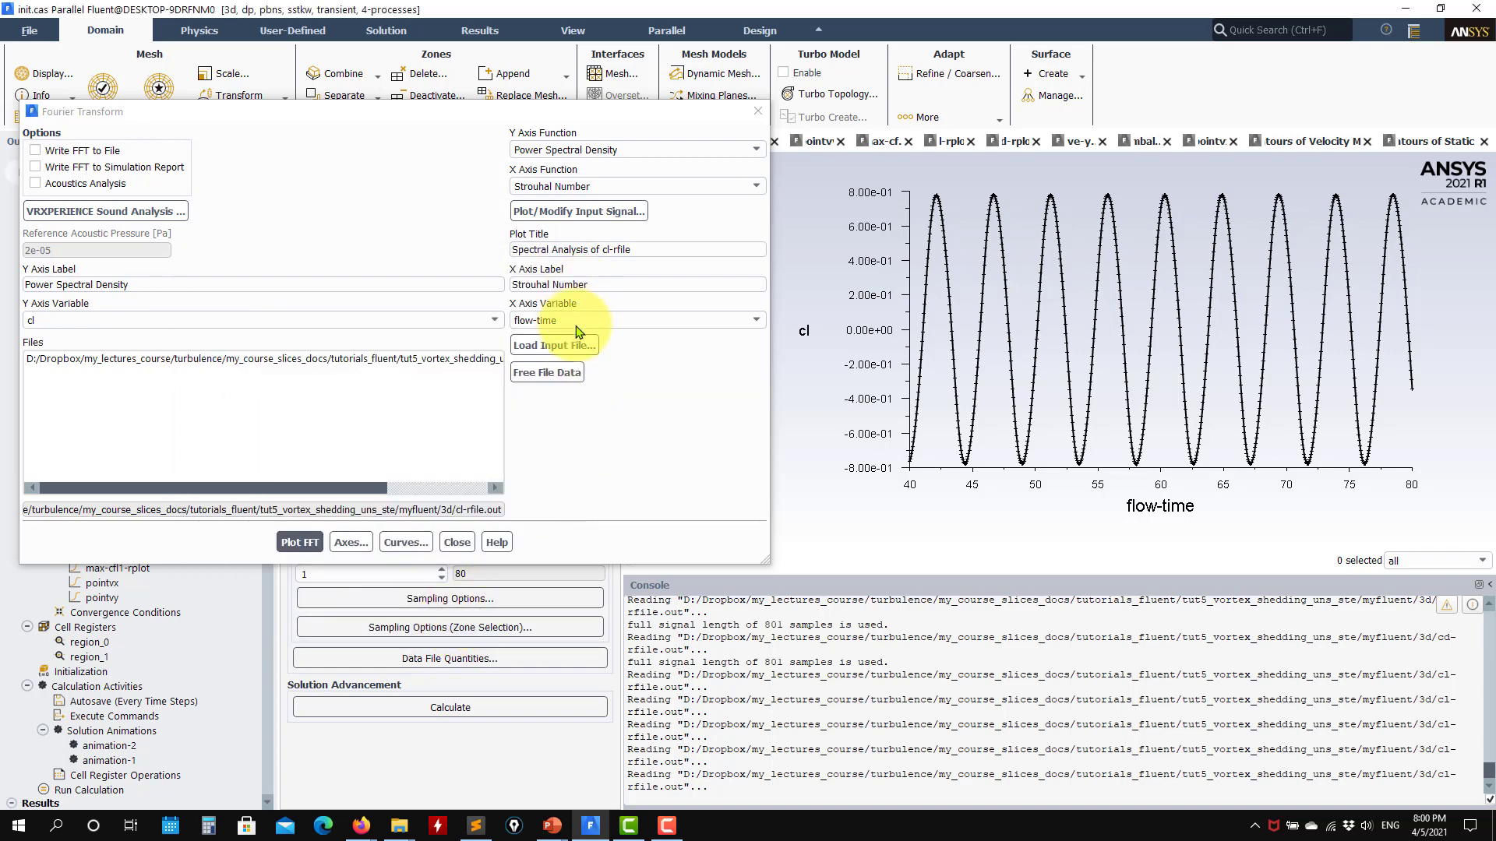
click(601, 224)
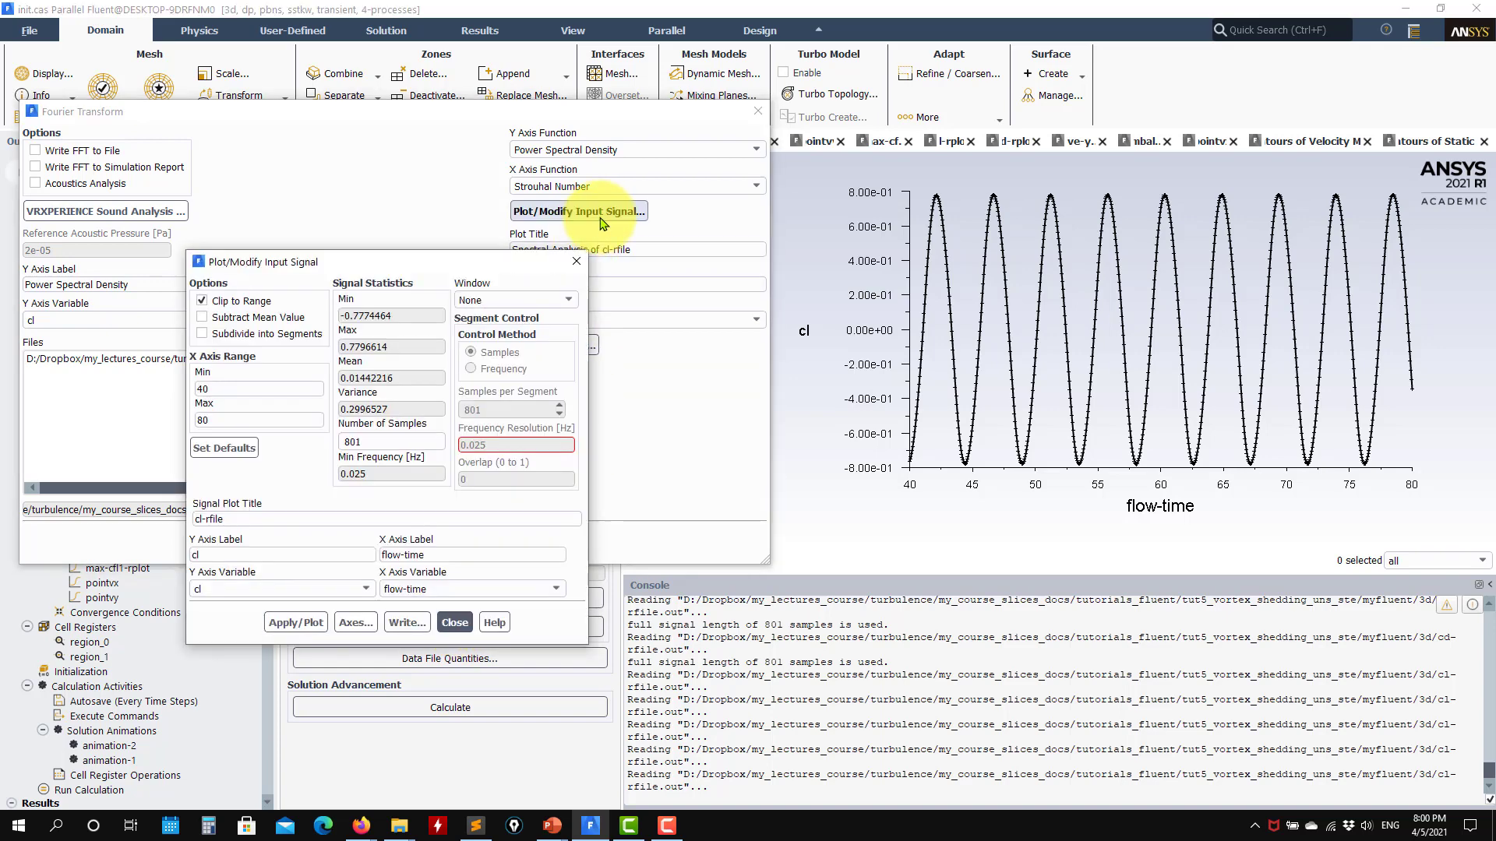
click(458, 623)
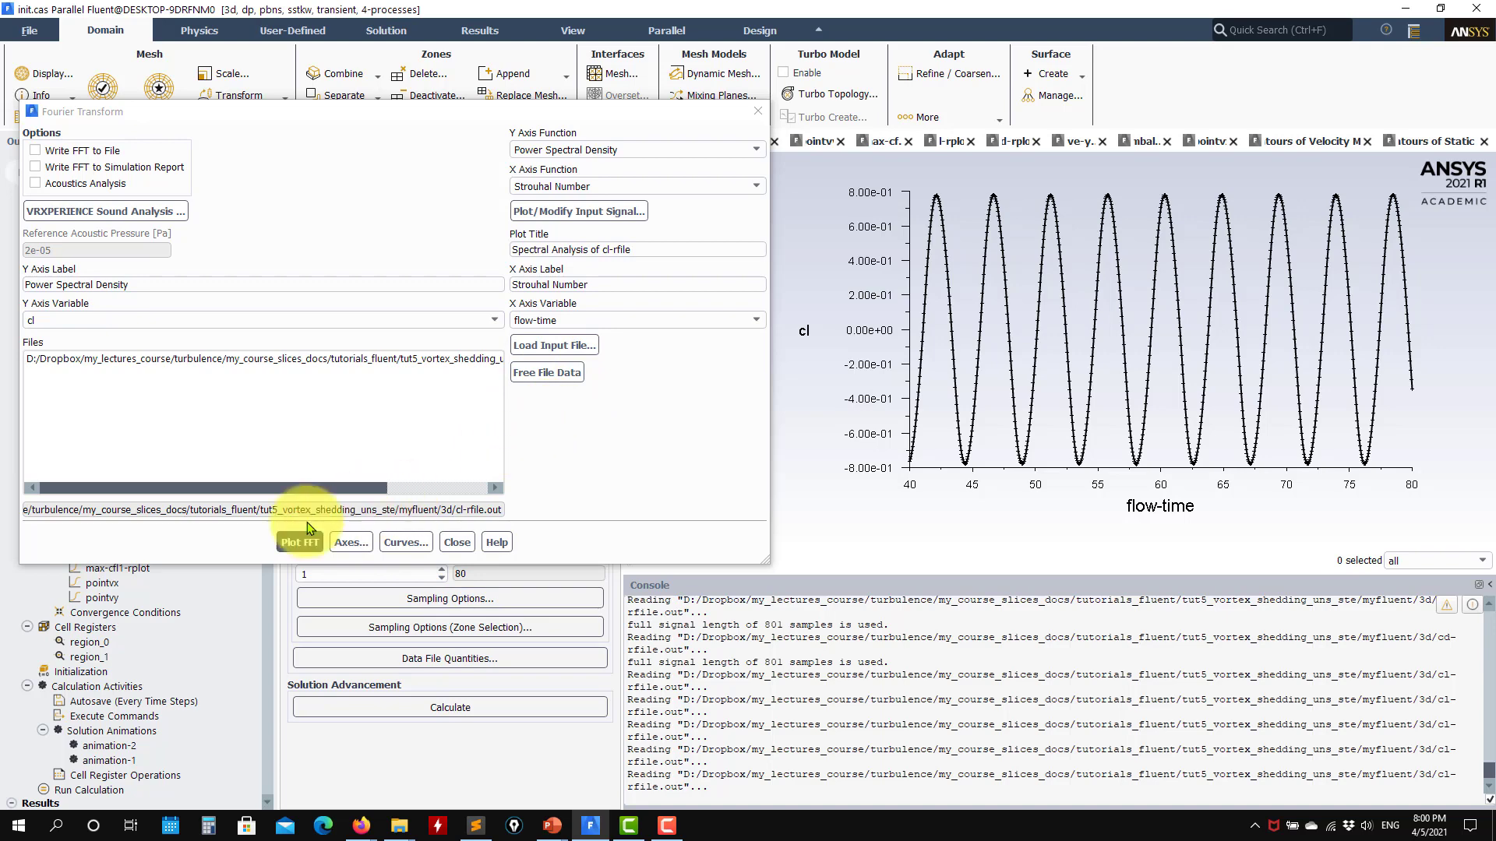
- Choose Frequency [Hz] as the X axis function and plot the FFT of the clipped cl signal
click(685, 322)
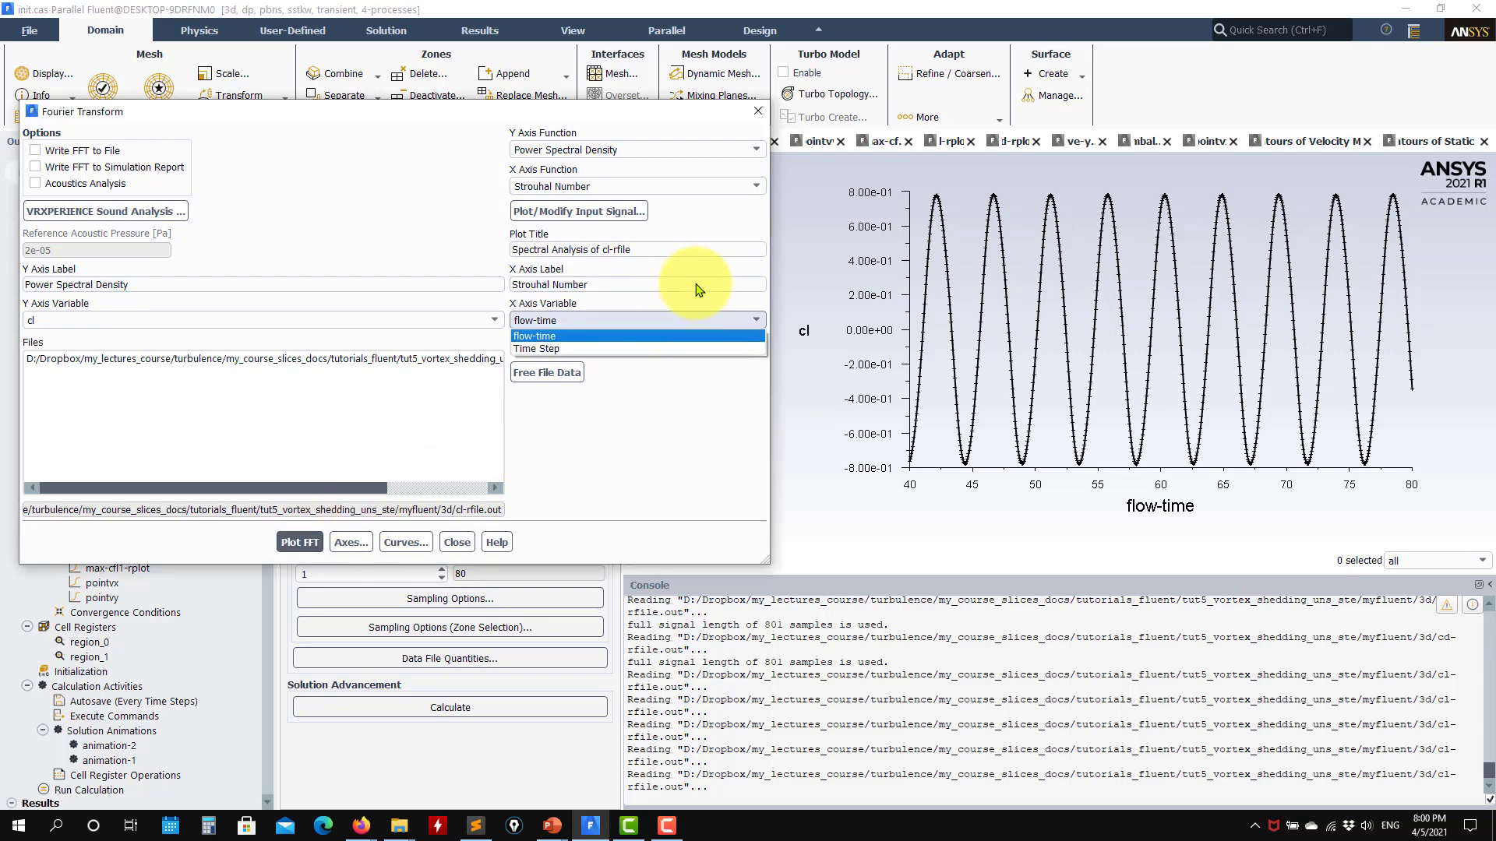
click(697, 287)
click(727, 187)
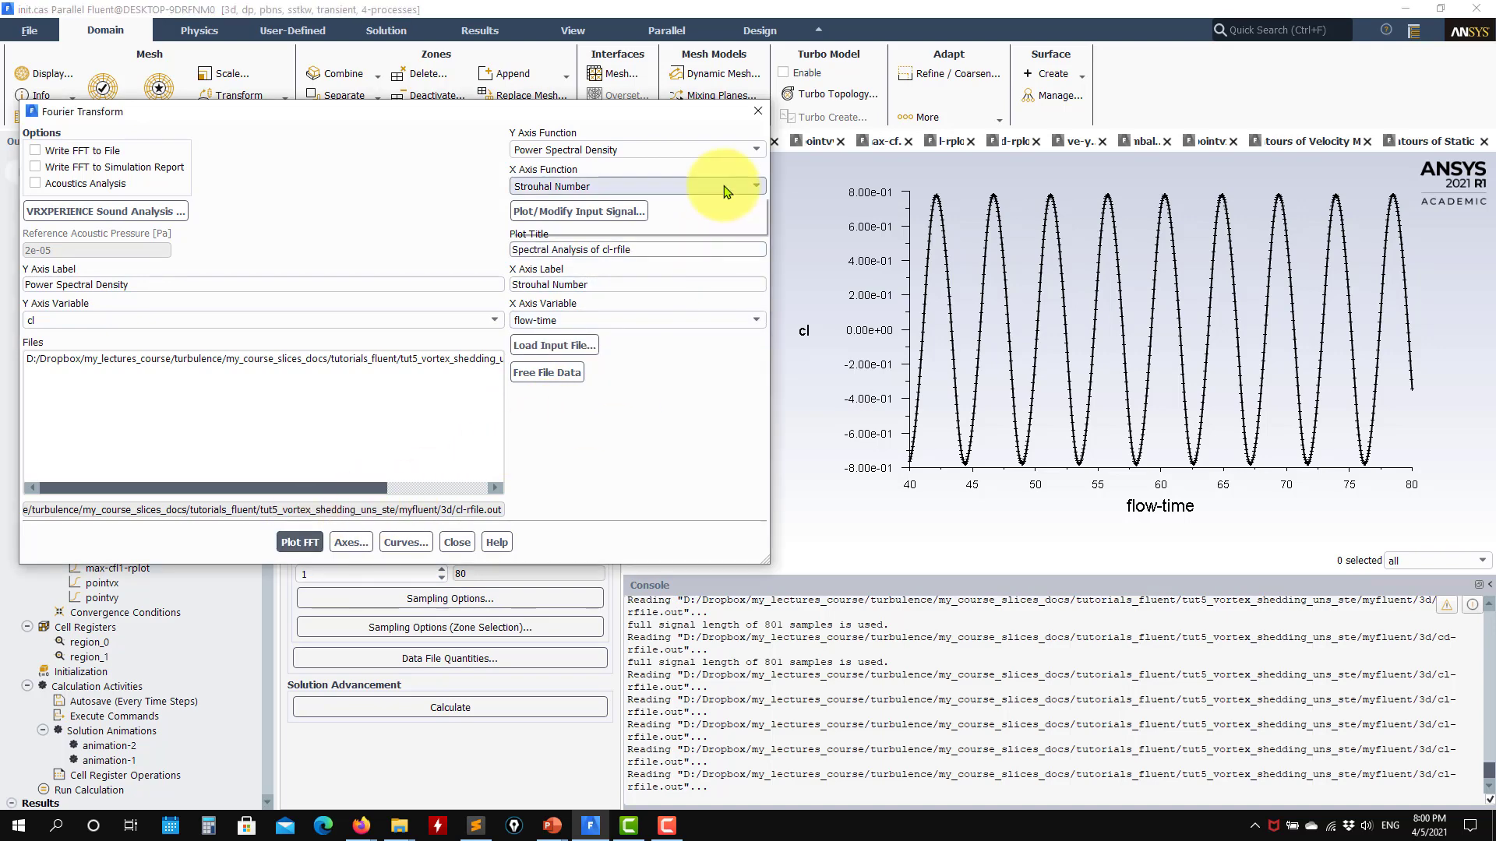
click(592, 203)
click(301, 543)
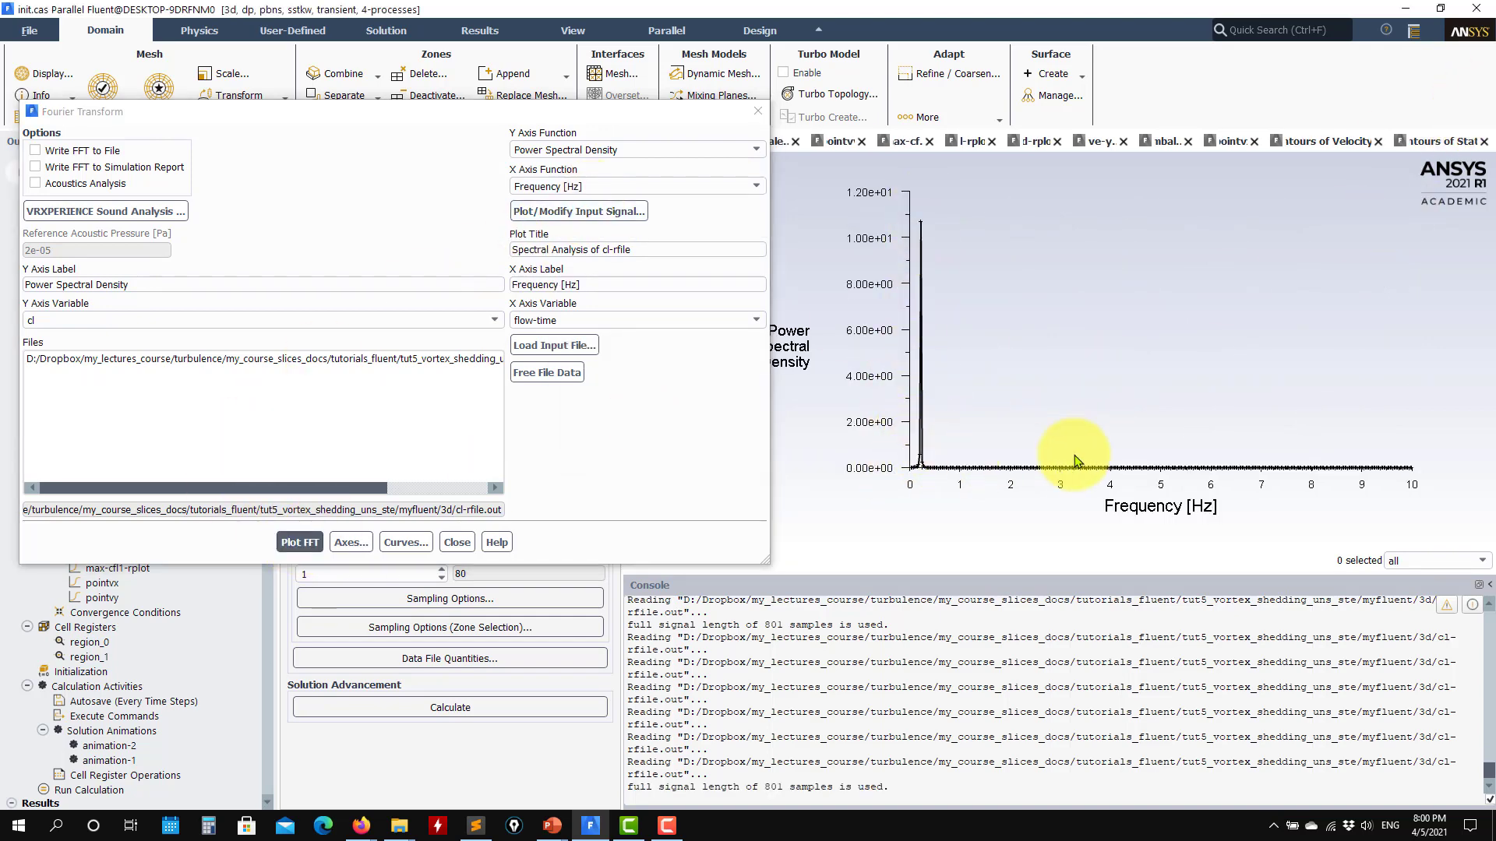
- Turn off auto range for the X axis, keep the range 0 to 1, and replot the cl spectrum
click(355, 545)
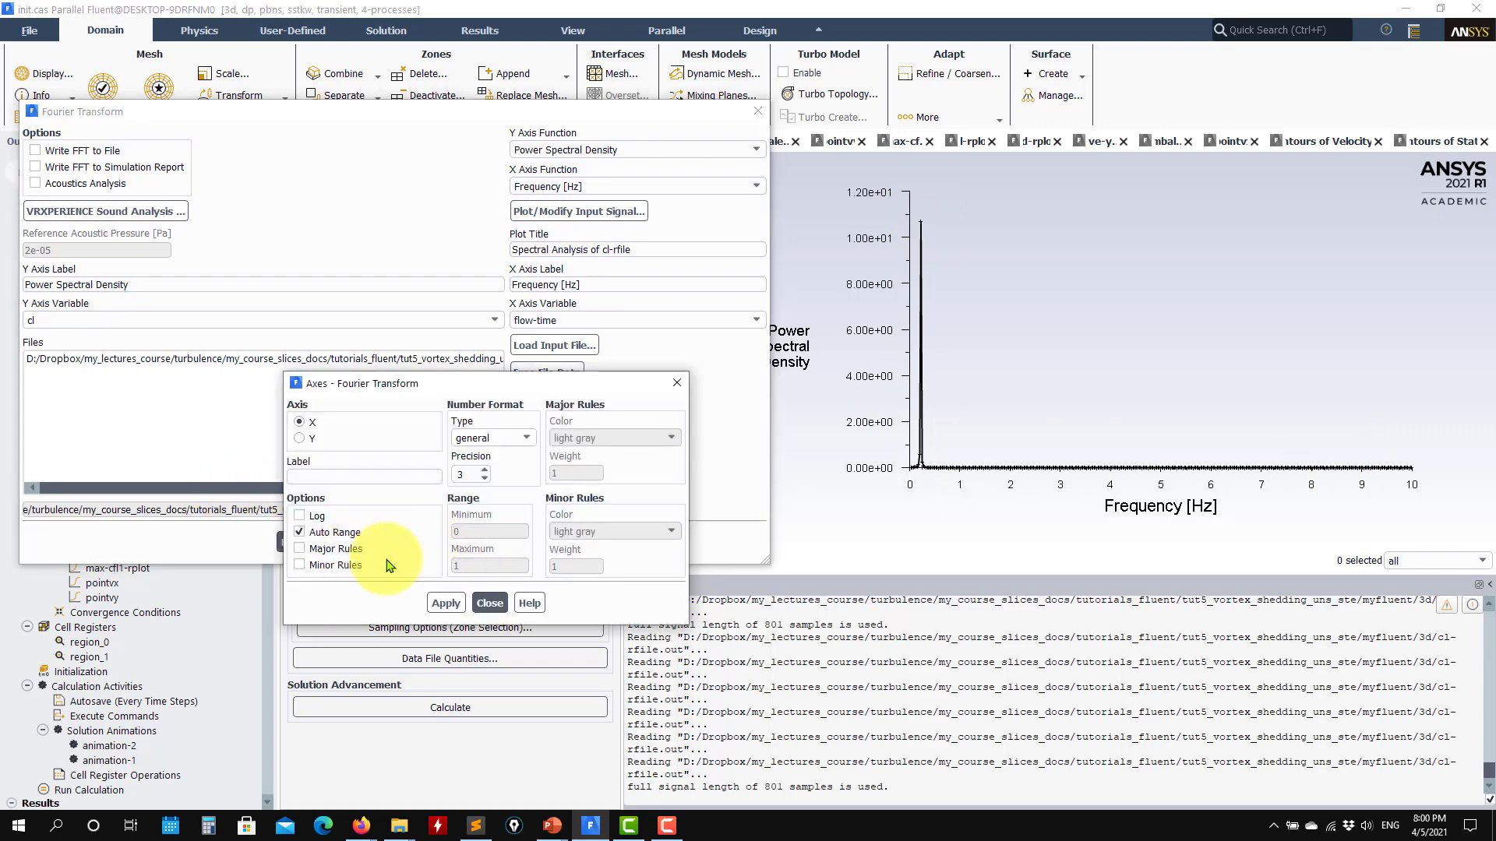
click(325, 541)
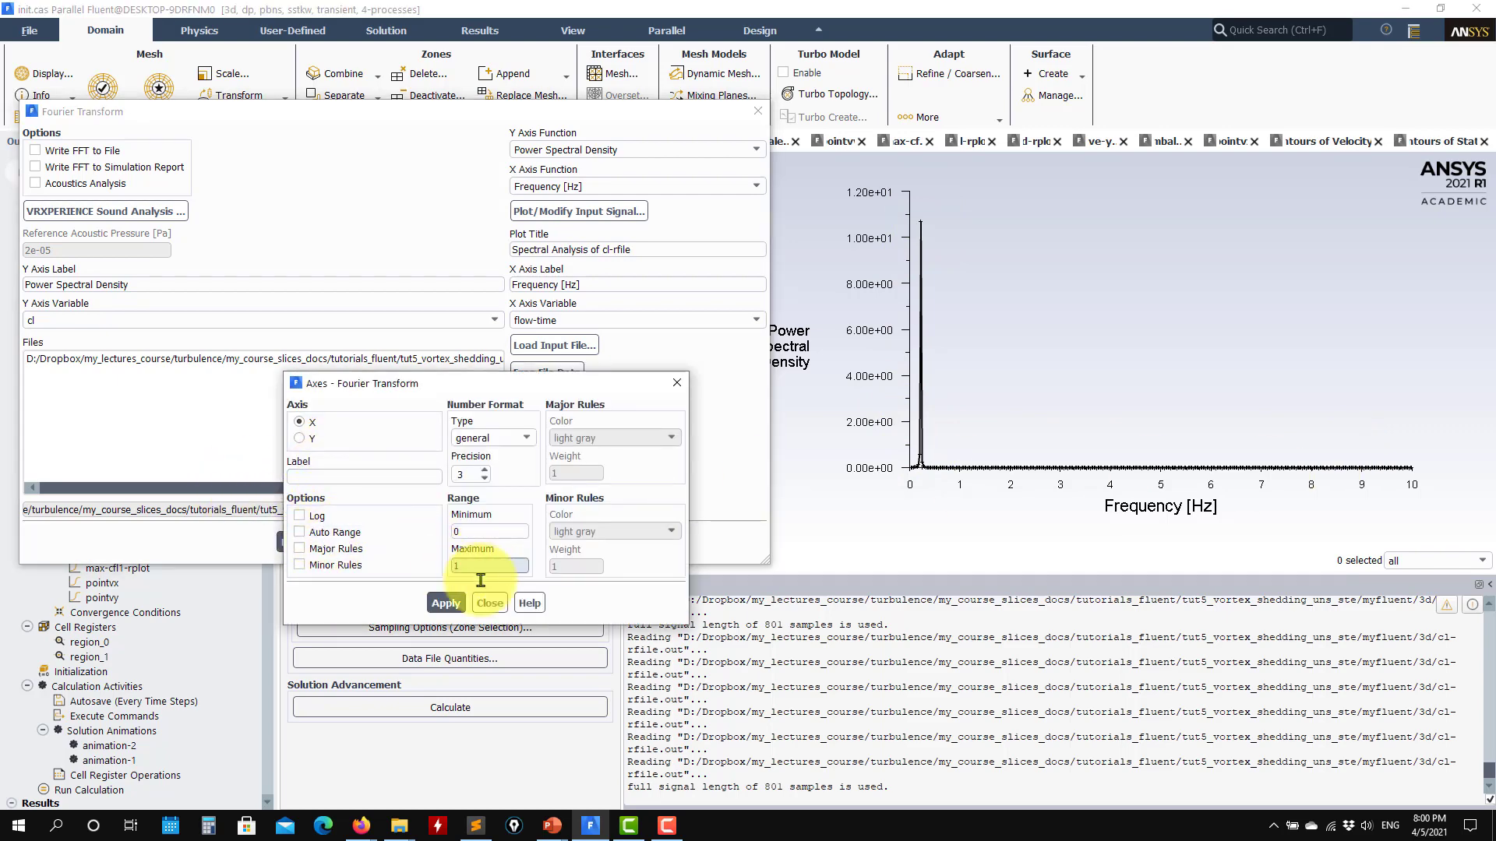
click(489, 603)
click(300, 542)
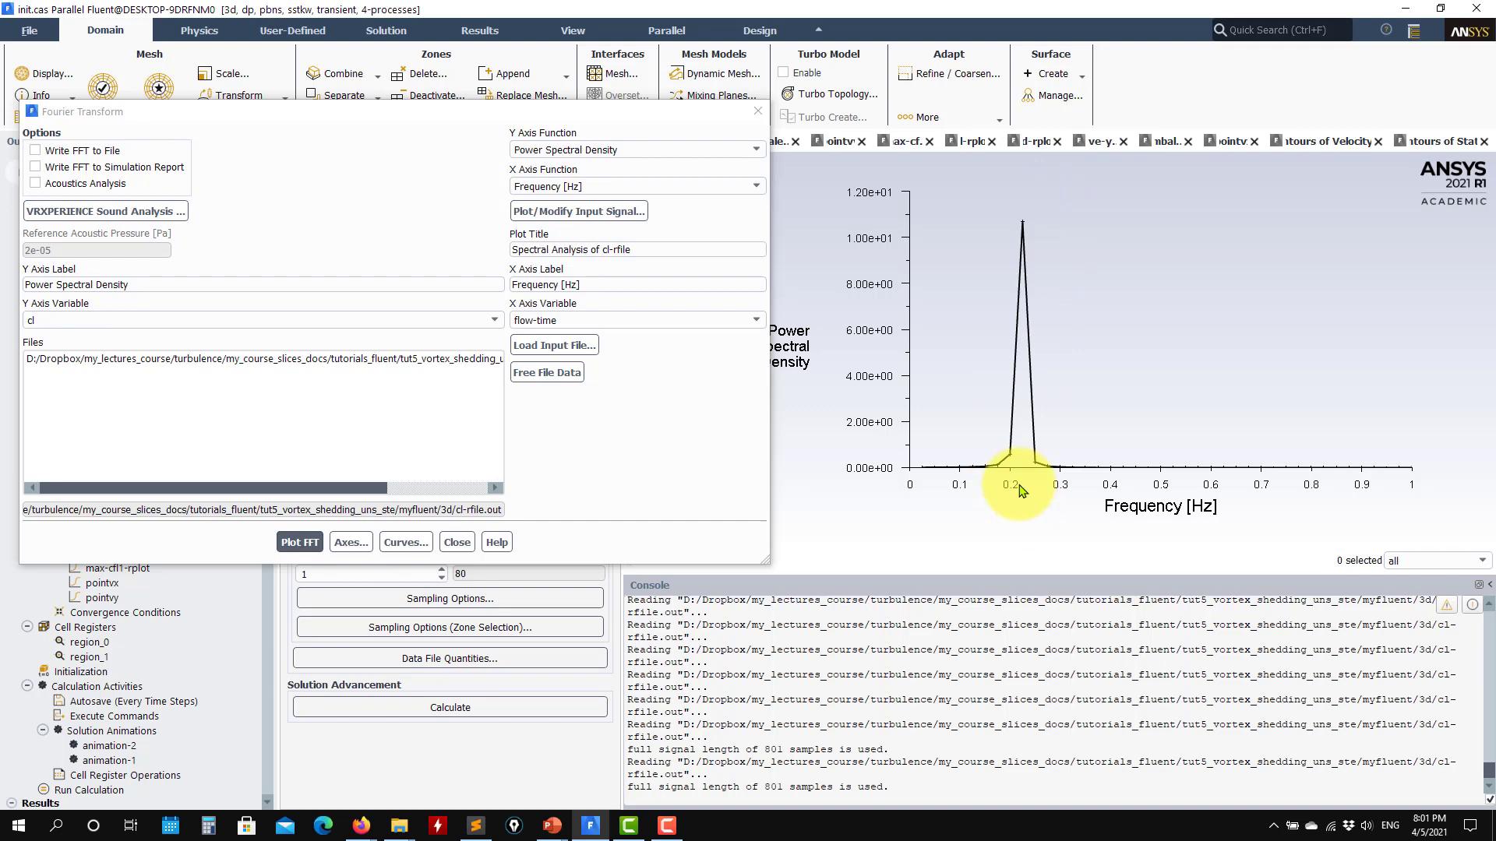
- Change the X axis function to Strouhal Number and replot the FFT of the clipped cl signal
click(704, 189)
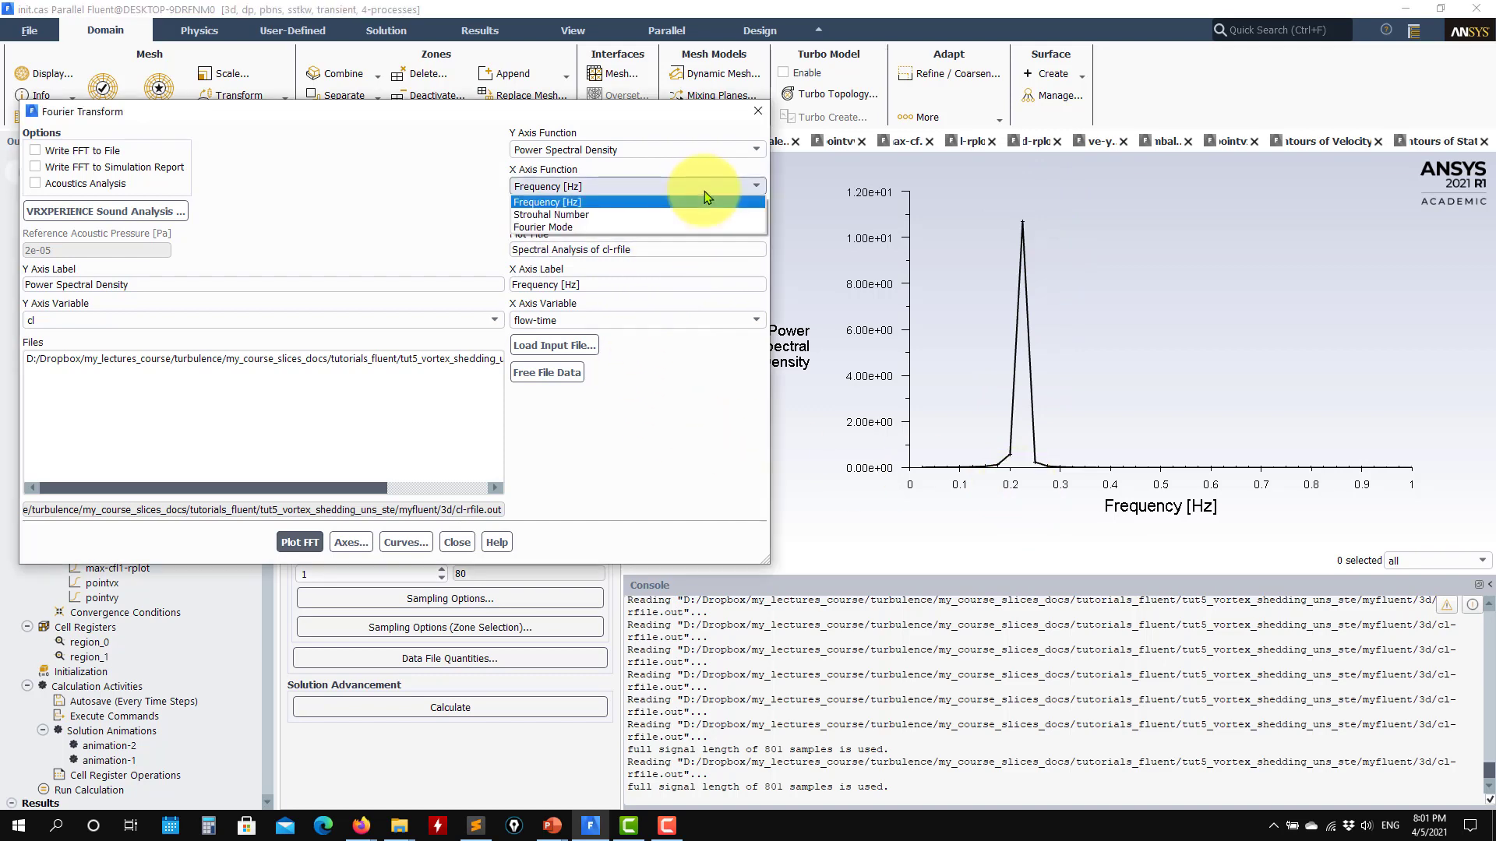
click(600, 216)
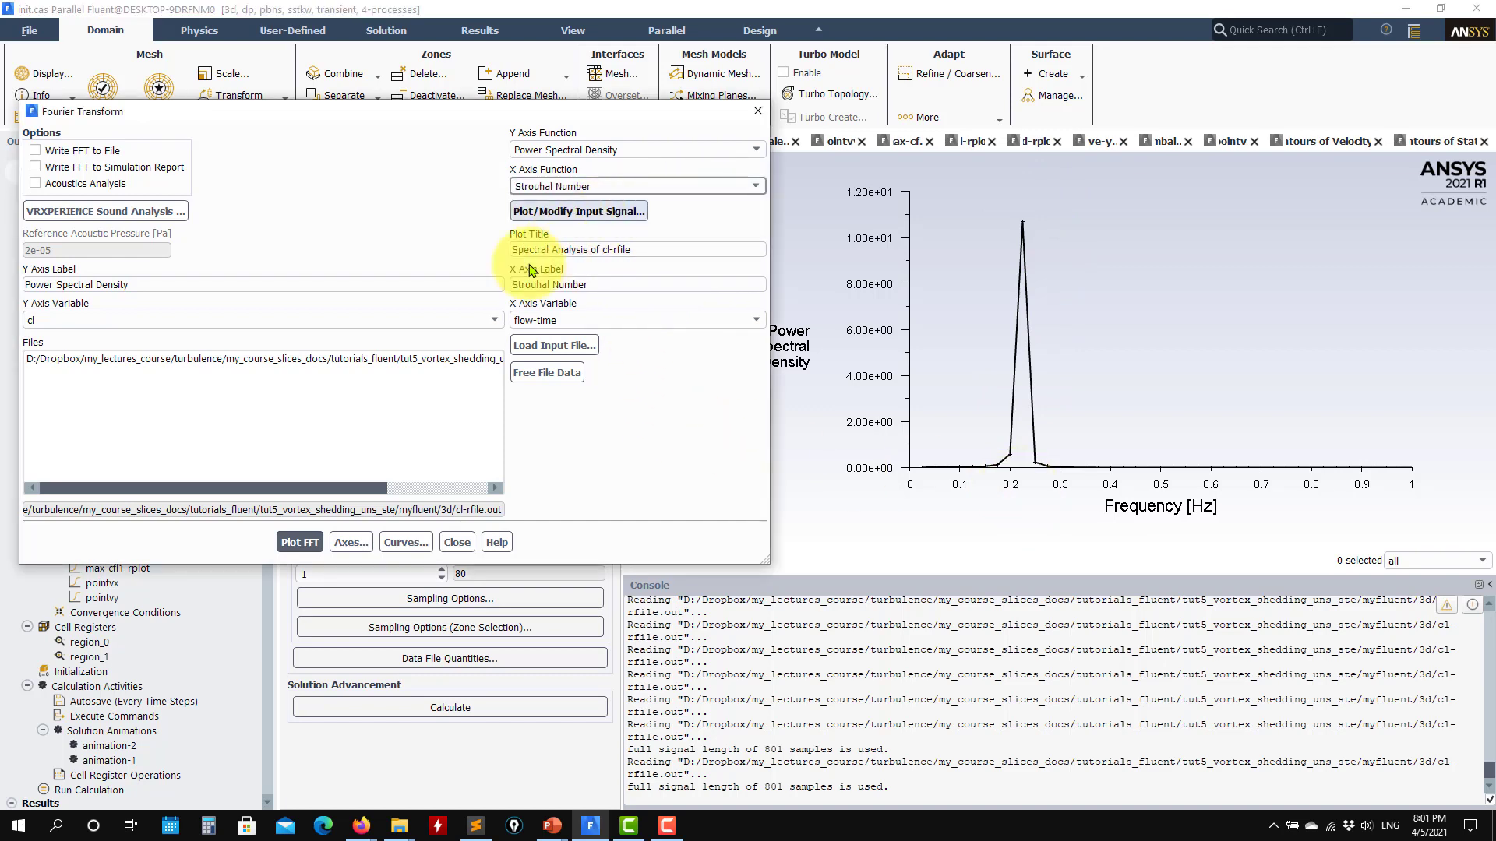
click(300, 543)
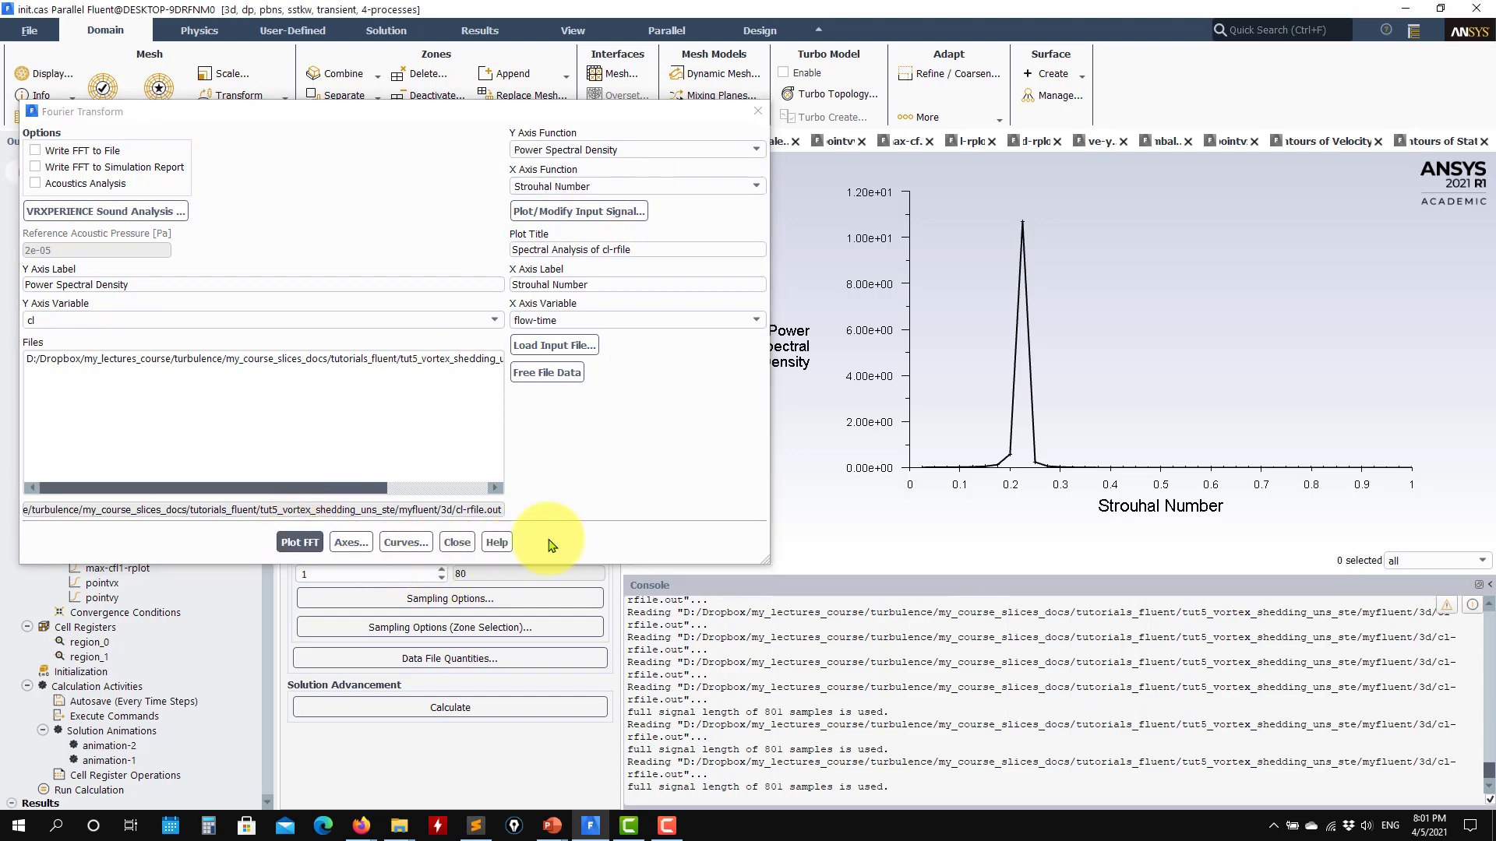
- Switch to the PowerPoint case presentation, view the drag and Strouhal number validation charts on slide 3, and return to Fluent
click(552, 827)
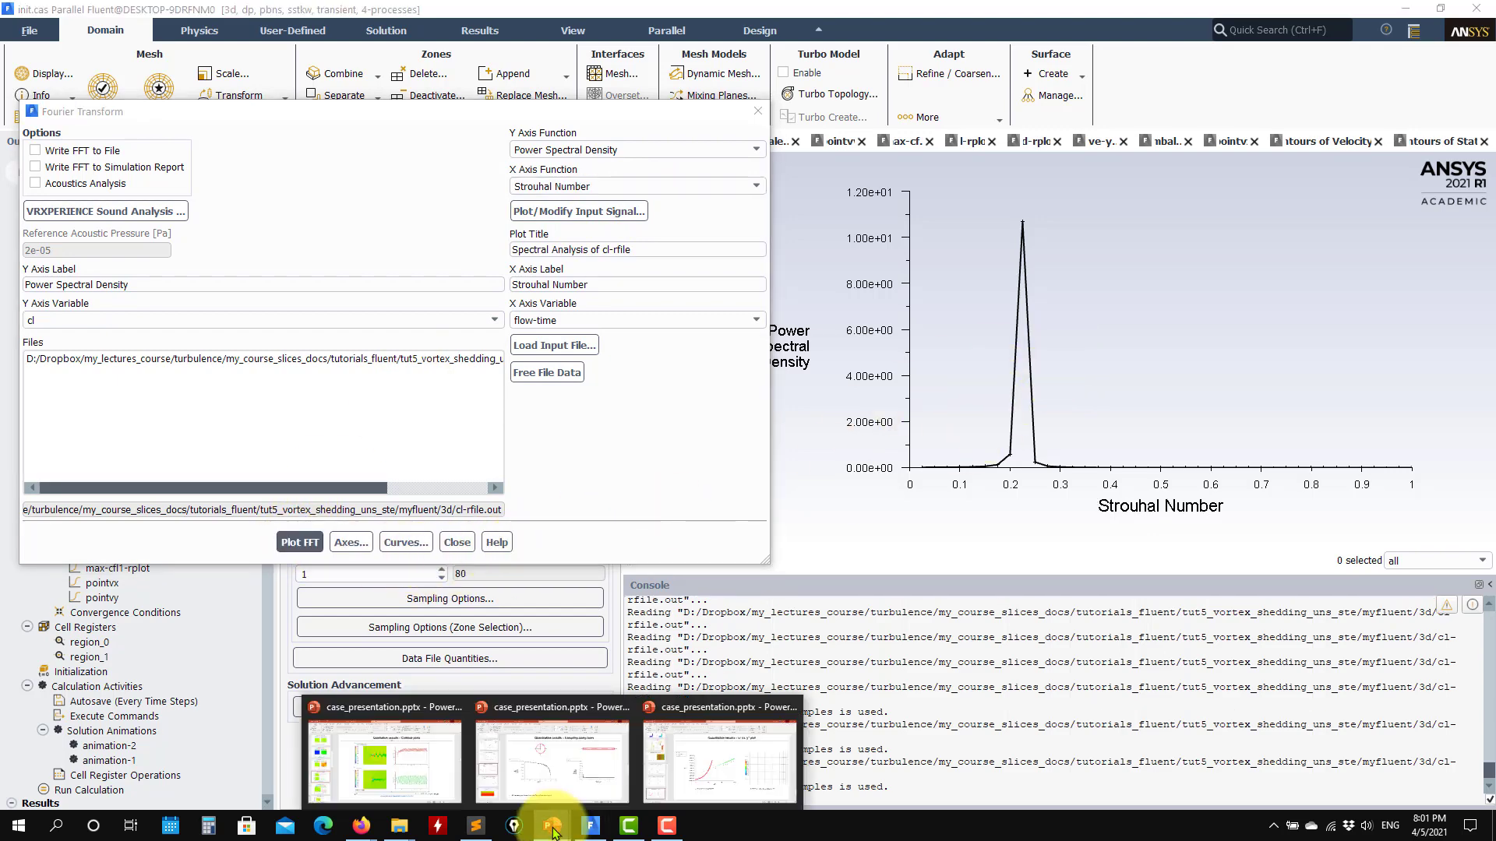
click(406, 769)
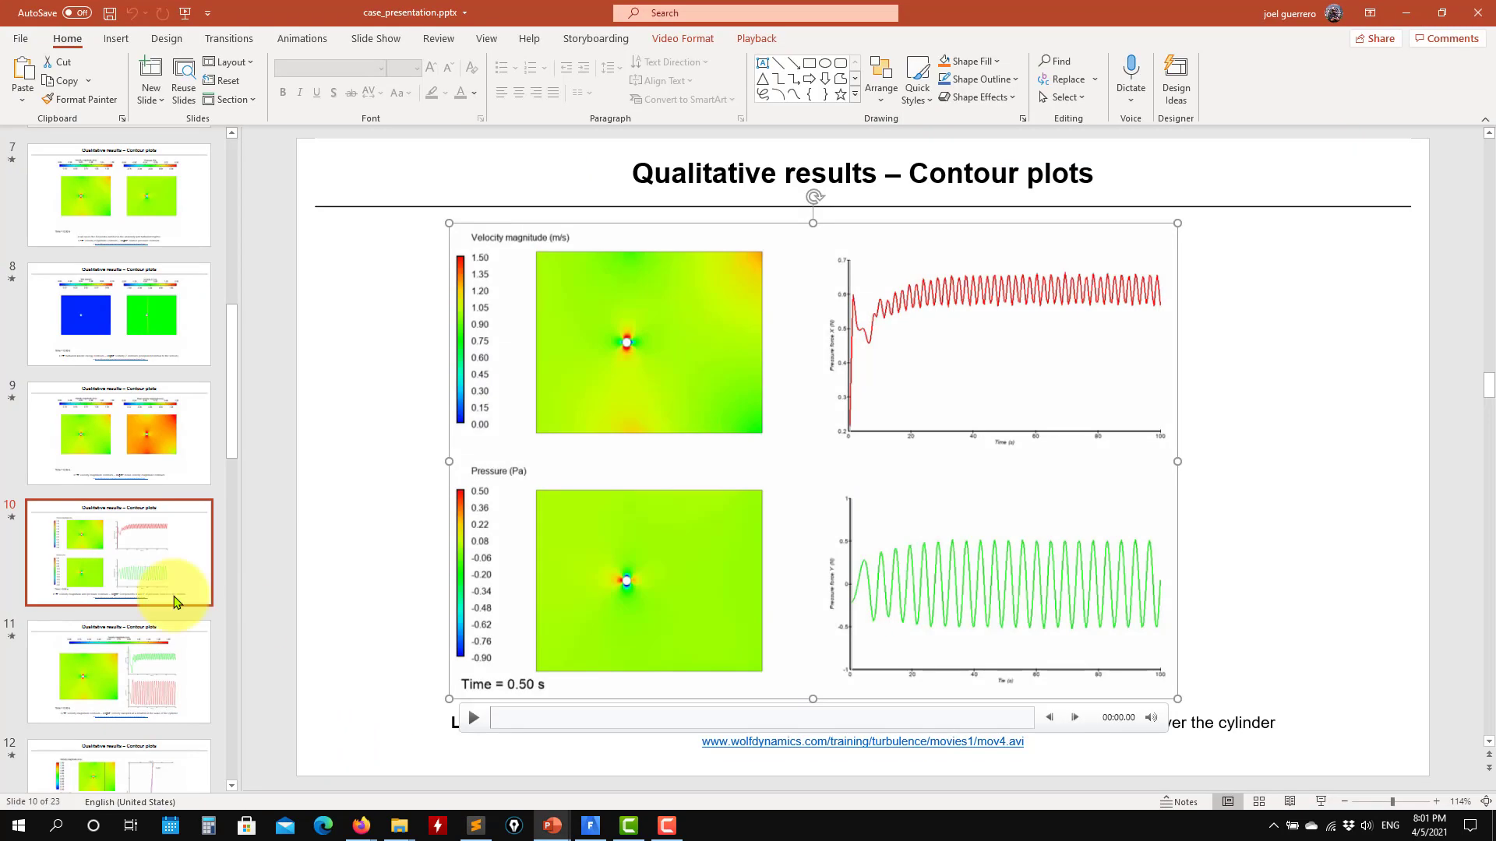
scroll(109, 572, up, 3)
click(88, 435)
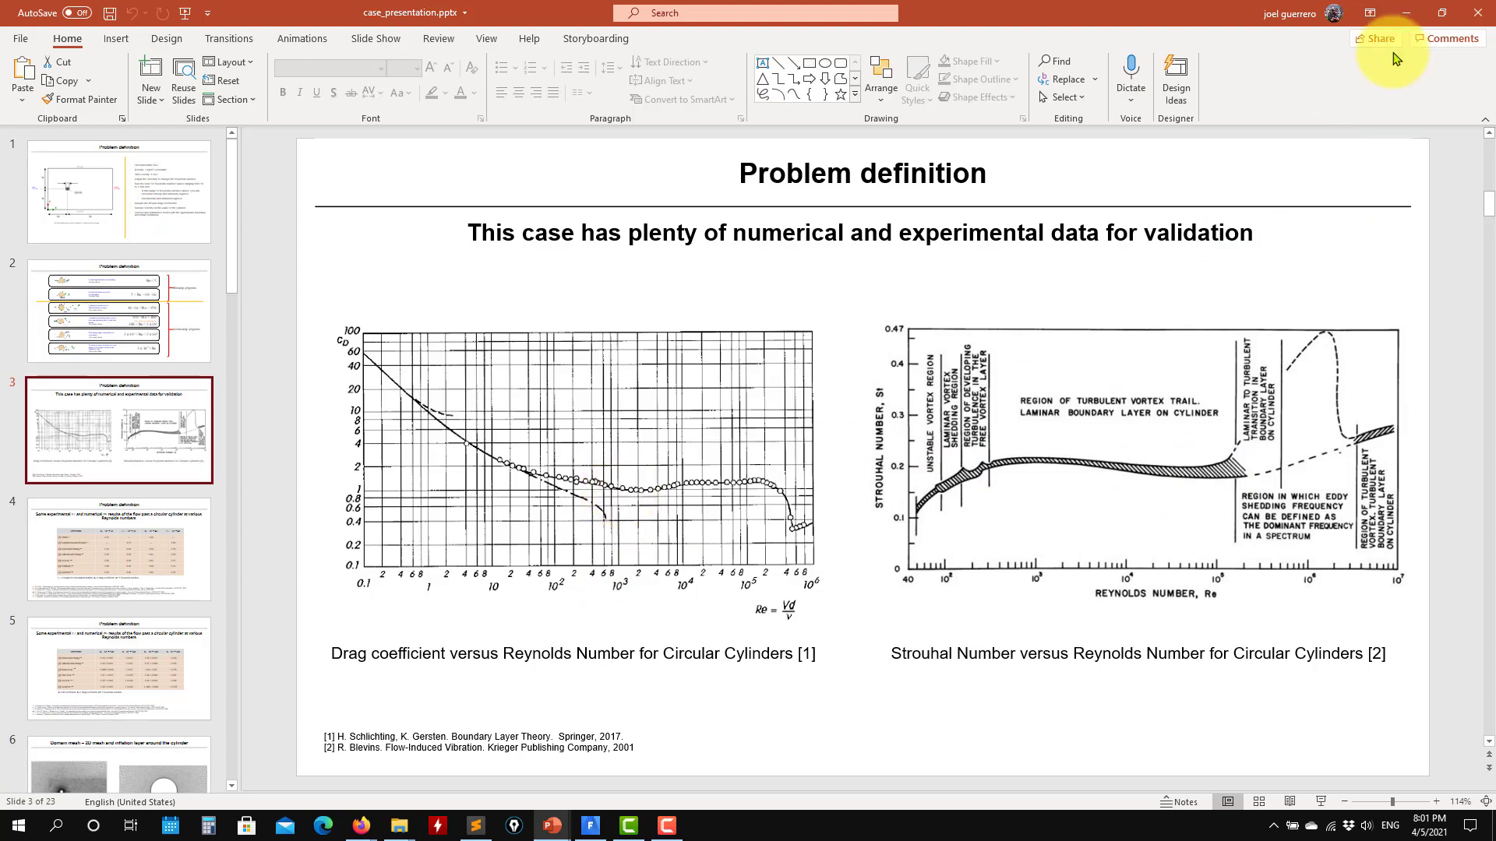
click(1407, 9)
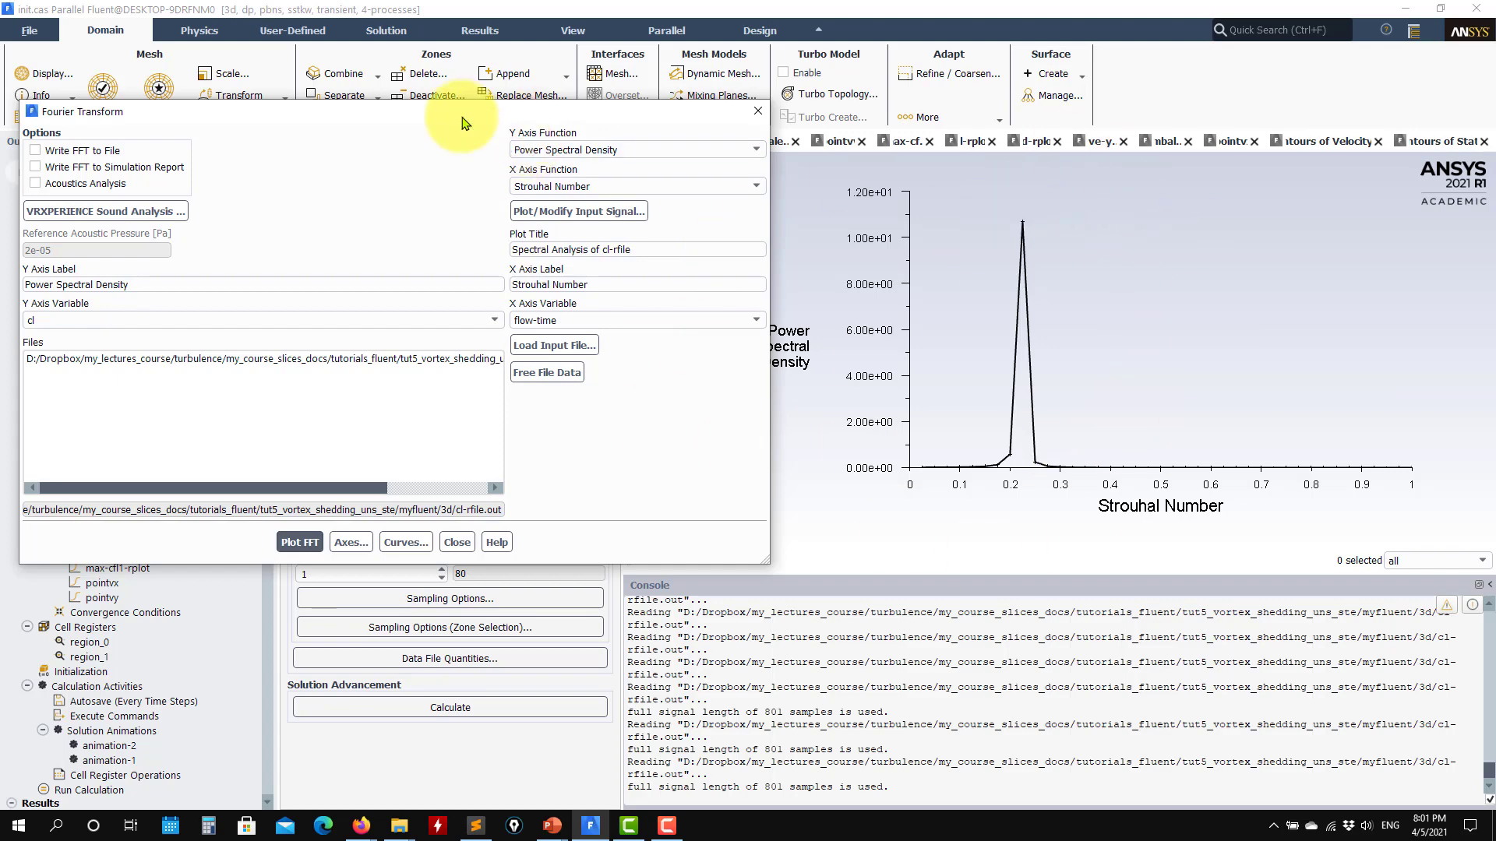
- Switch to Sublime Text, inspect the column headers and data at the start of pointvx.out, and return to Fluent
drag(462, 118, 788, 107)
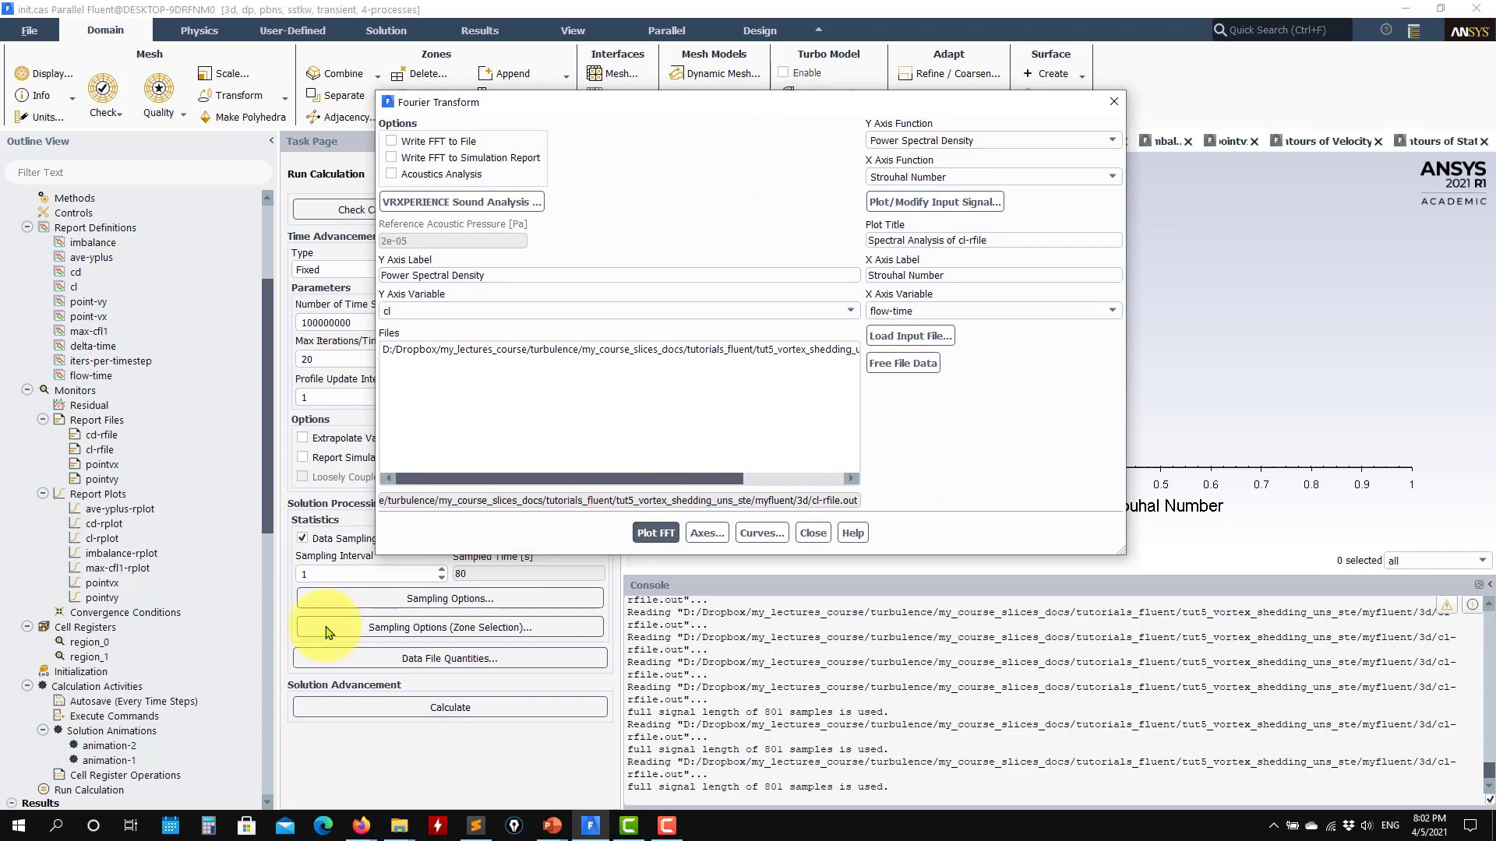
drag(266, 545, 261, 740)
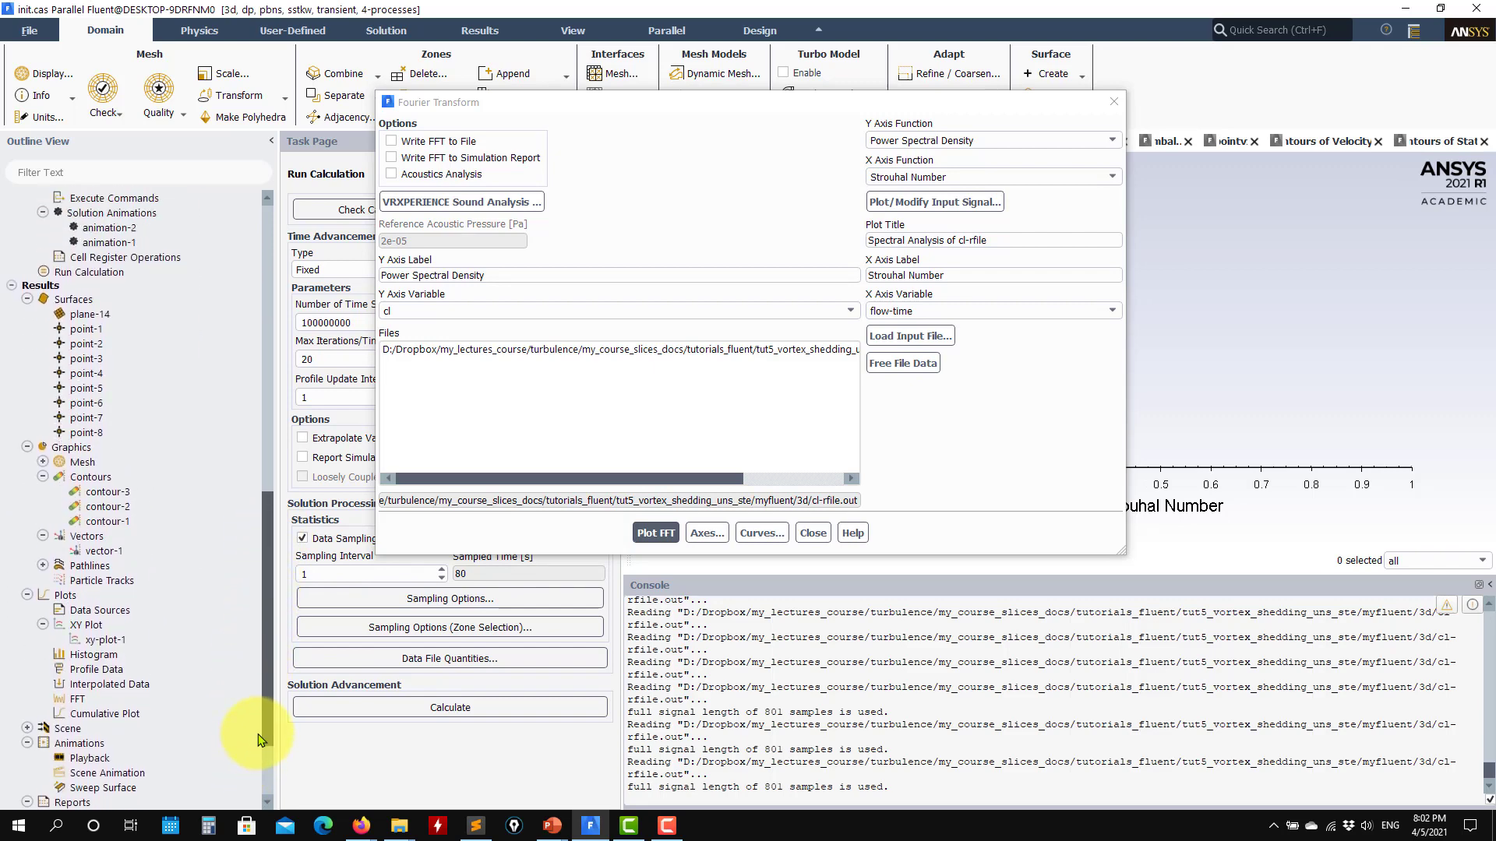
click(475, 825)
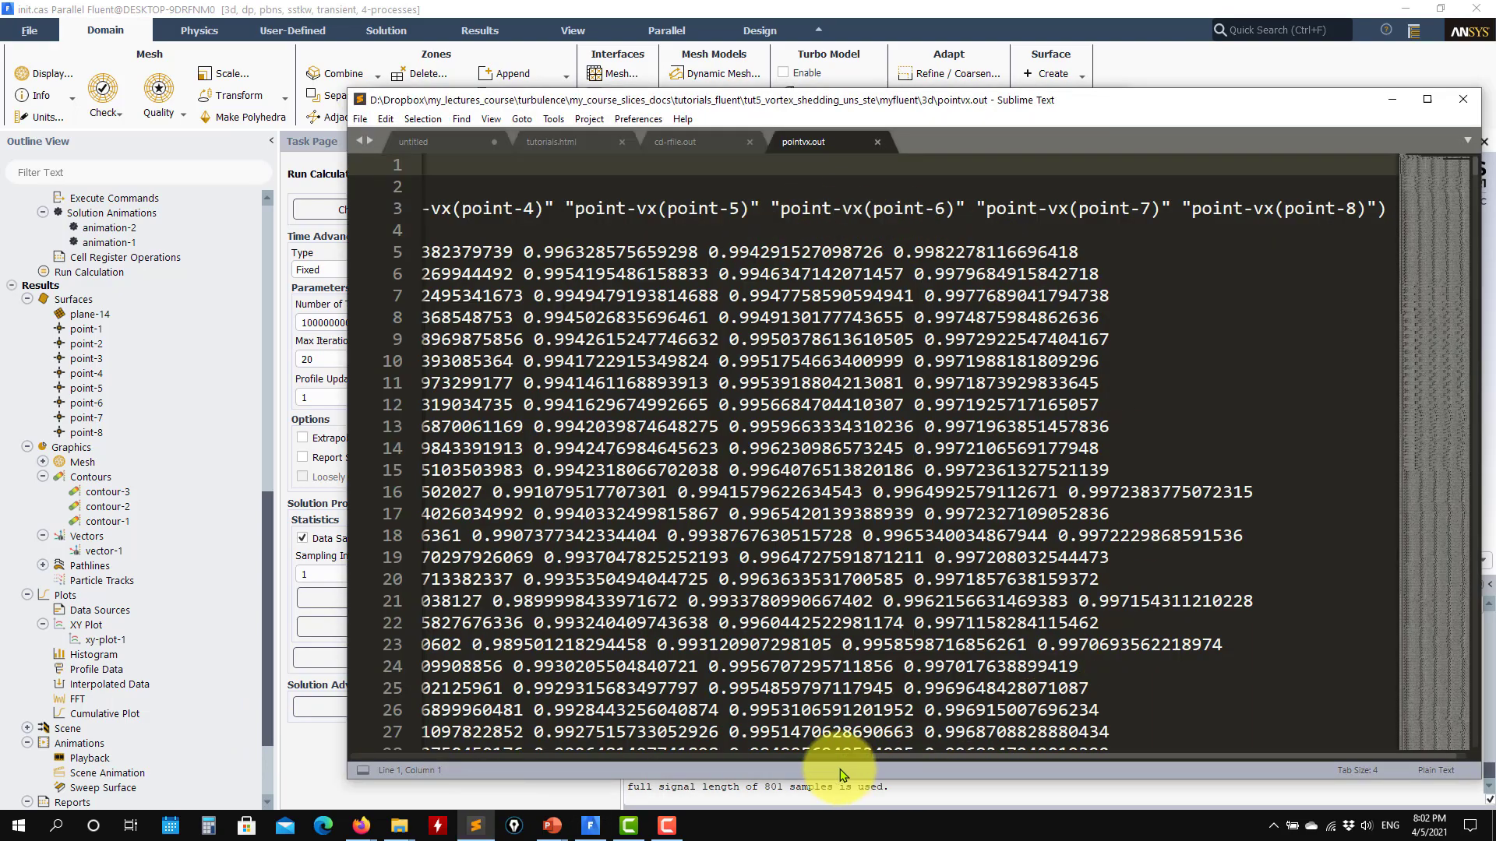
drag(919, 755, 372, 731)
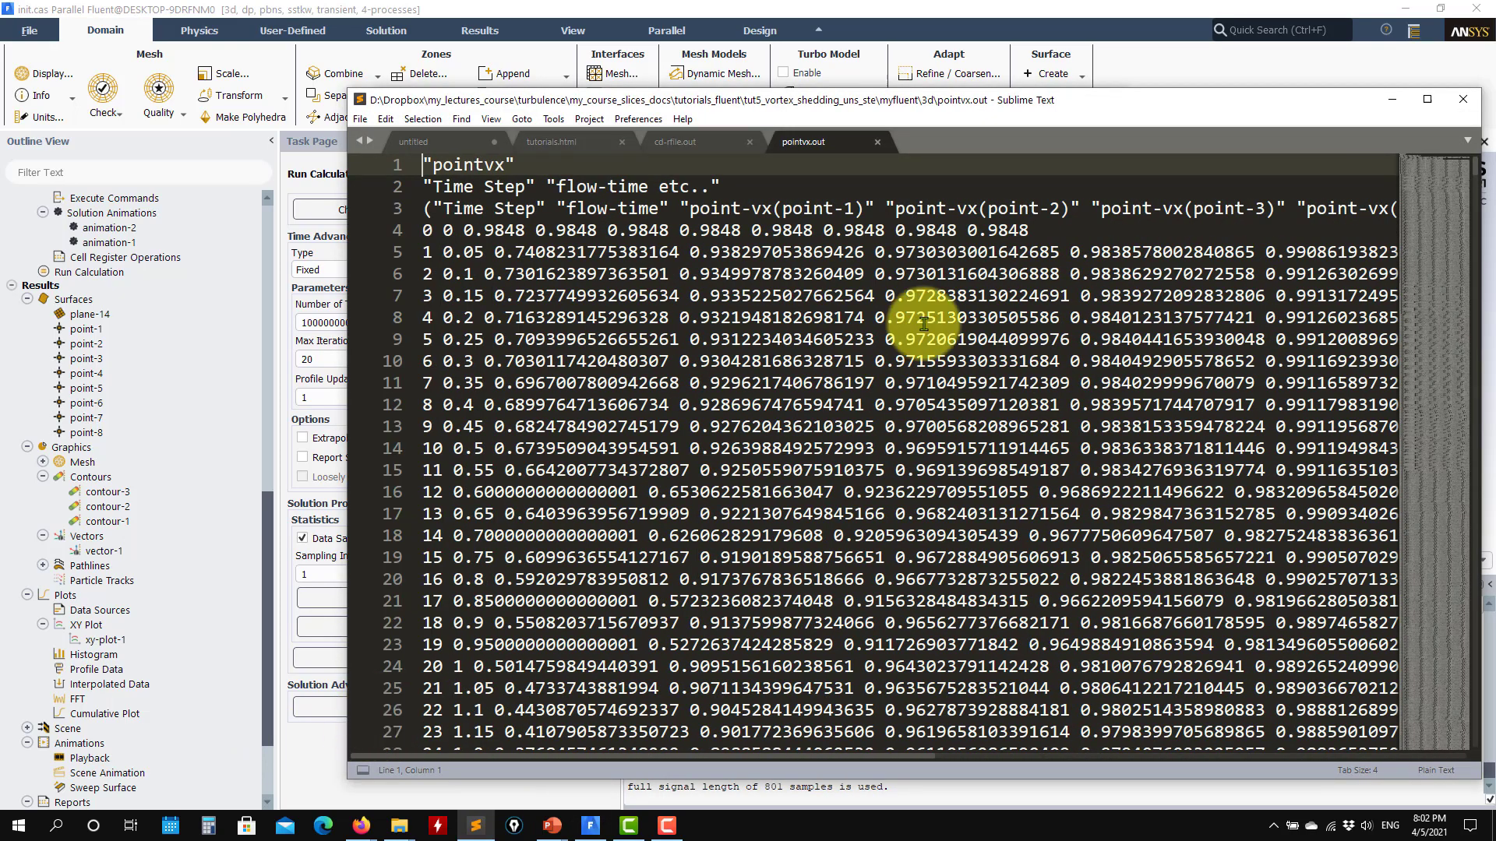
click(1392, 98)
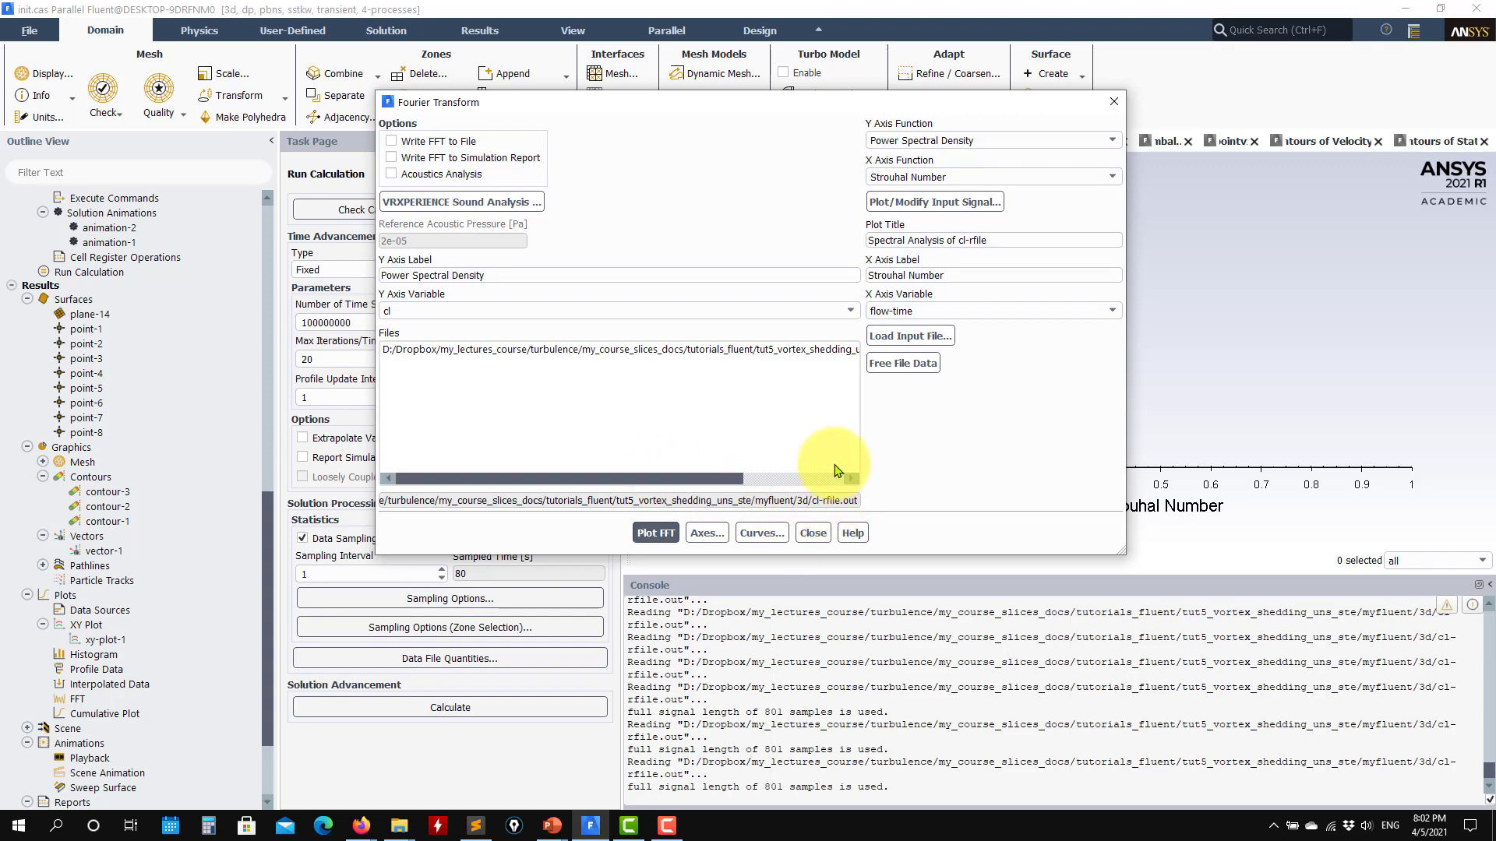
- Load pointvy.out as the input signal file for the Fourier transform
click(934, 350)
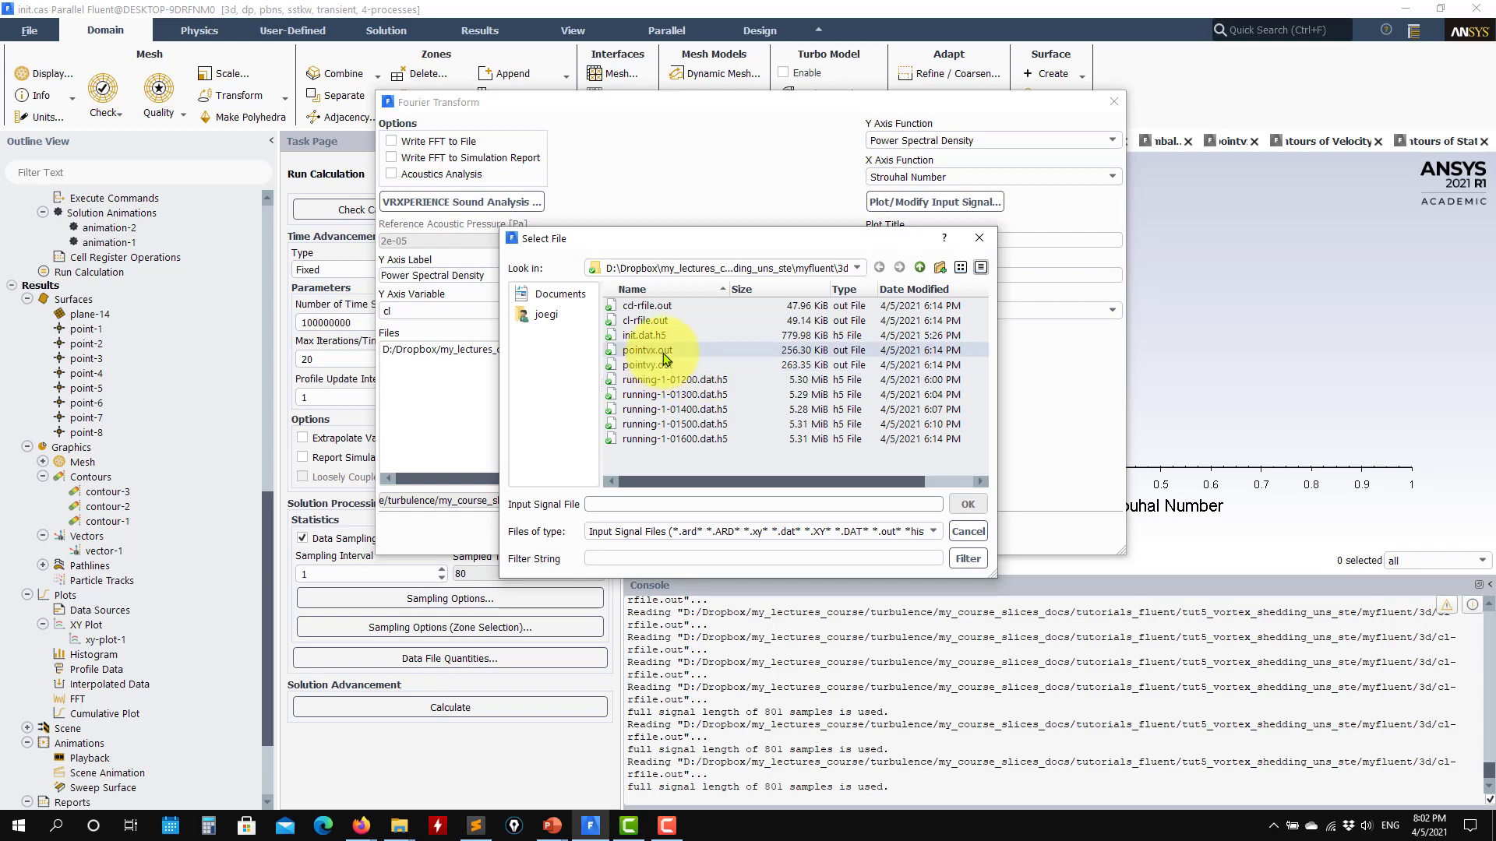
click(647, 365)
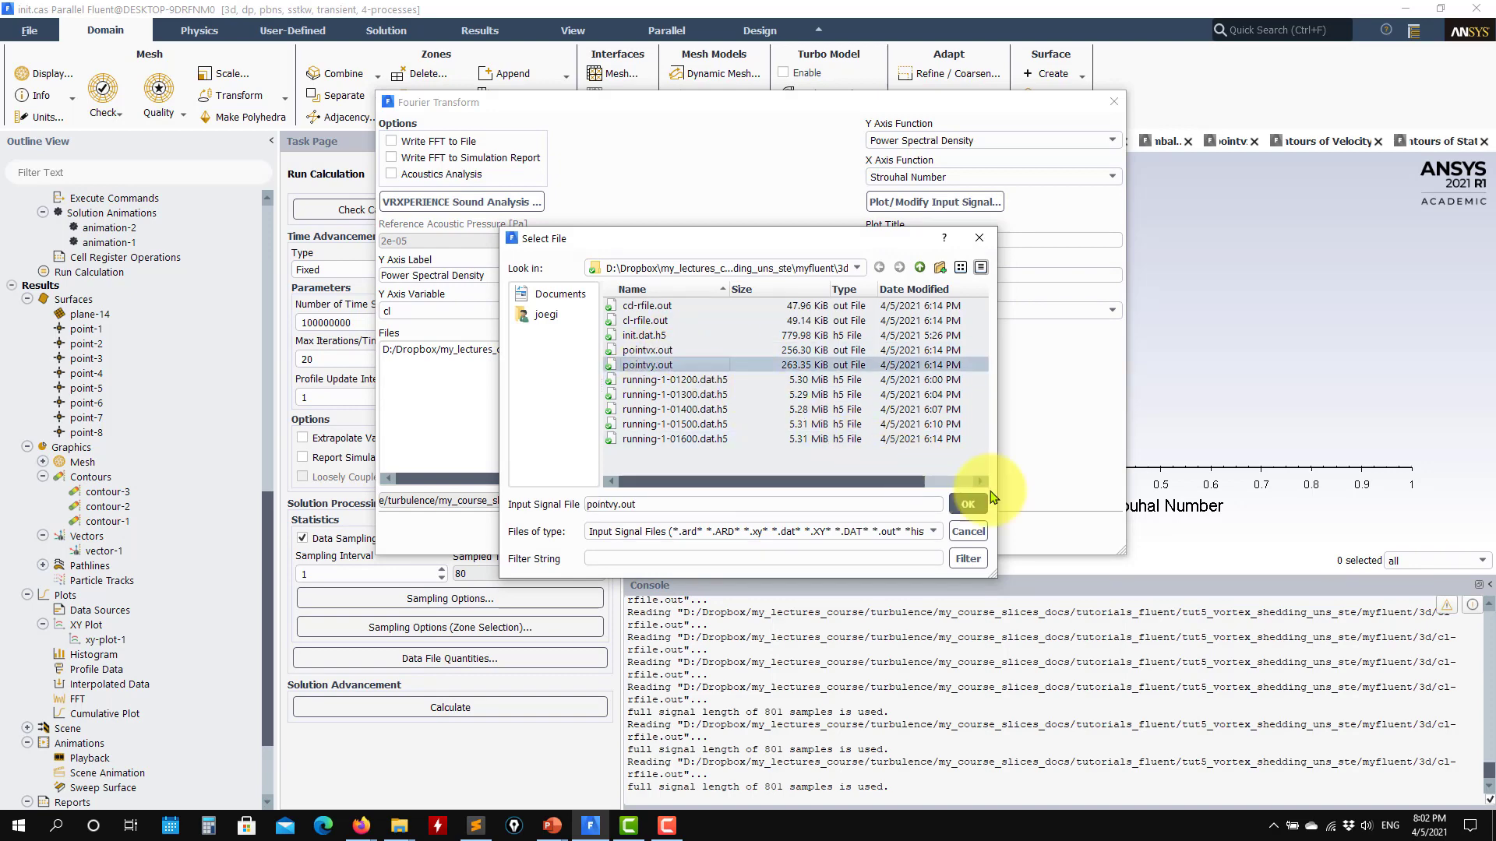
click(968, 504)
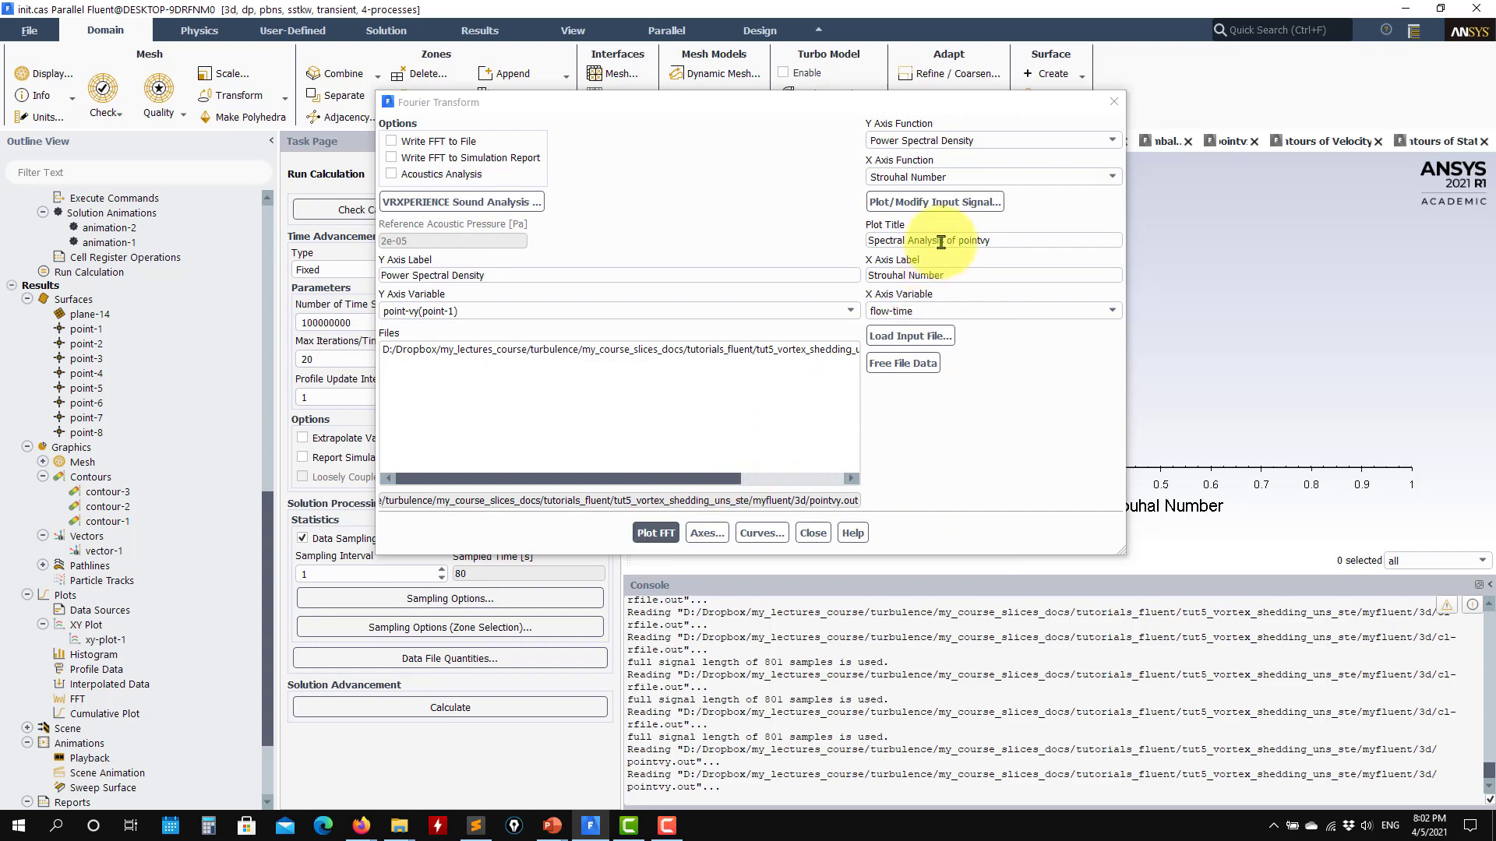
- Select point-vy(point-4) as the input signal's Y axis variable and plot the signal
click(927, 201)
click(366, 589)
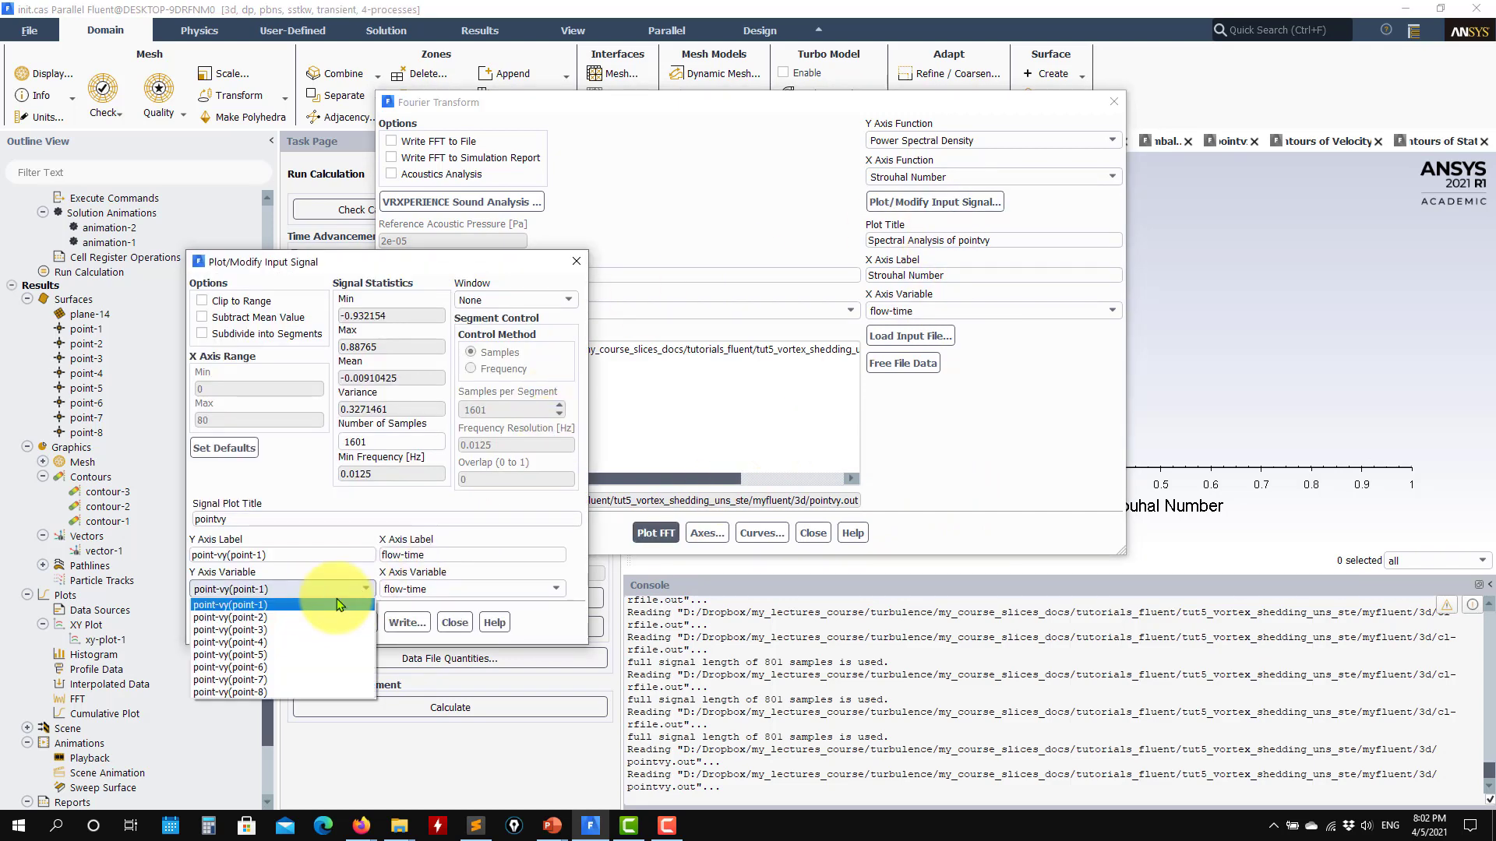
click(271, 647)
click(306, 622)
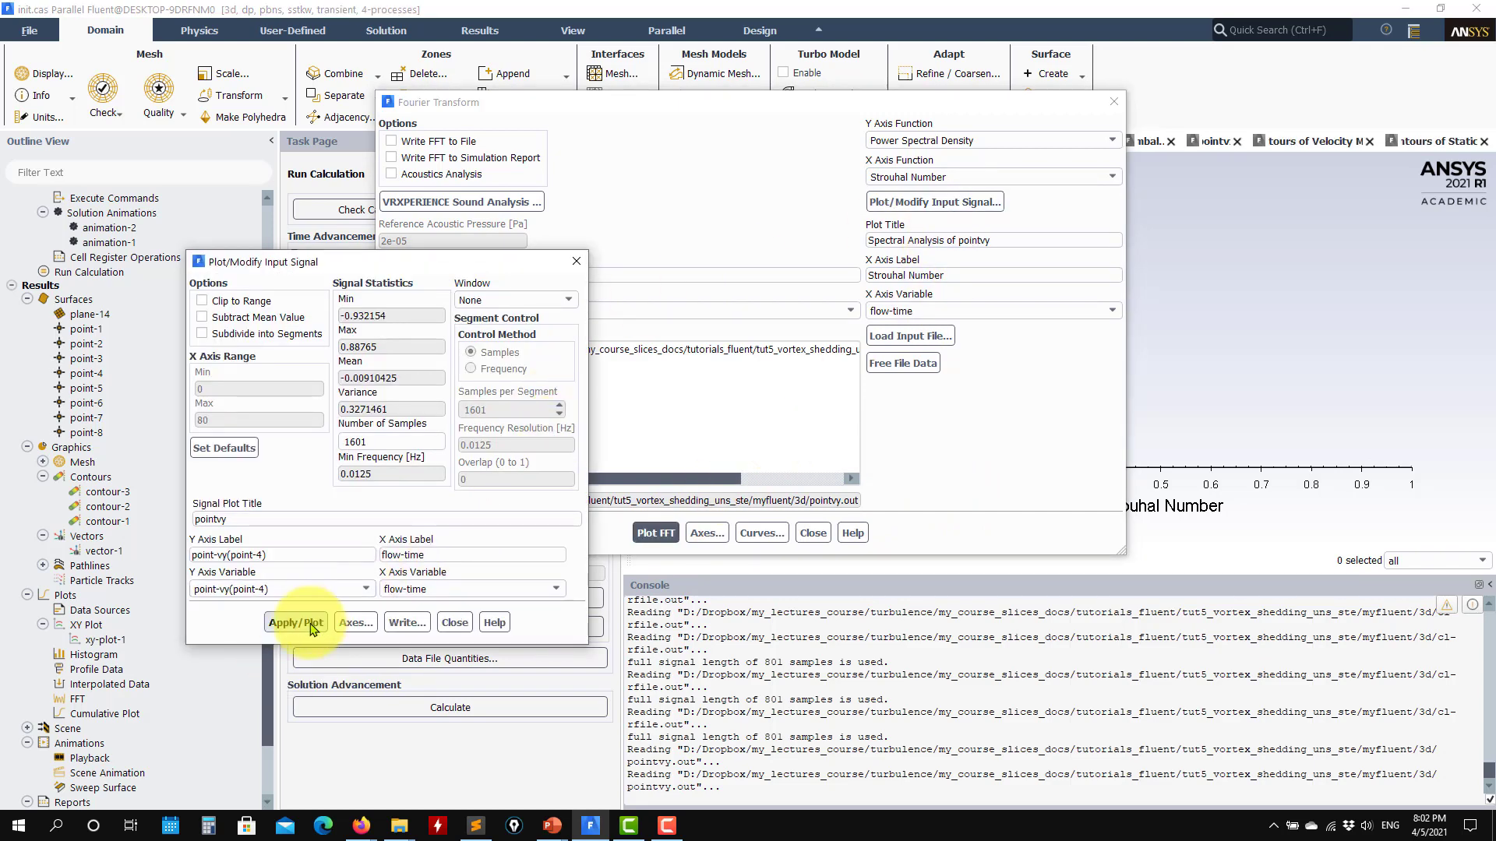
- Turn on auto range for the X axis of the input signal plot and replot point-vy(point-4)
drag(983, 102, 1213, 246)
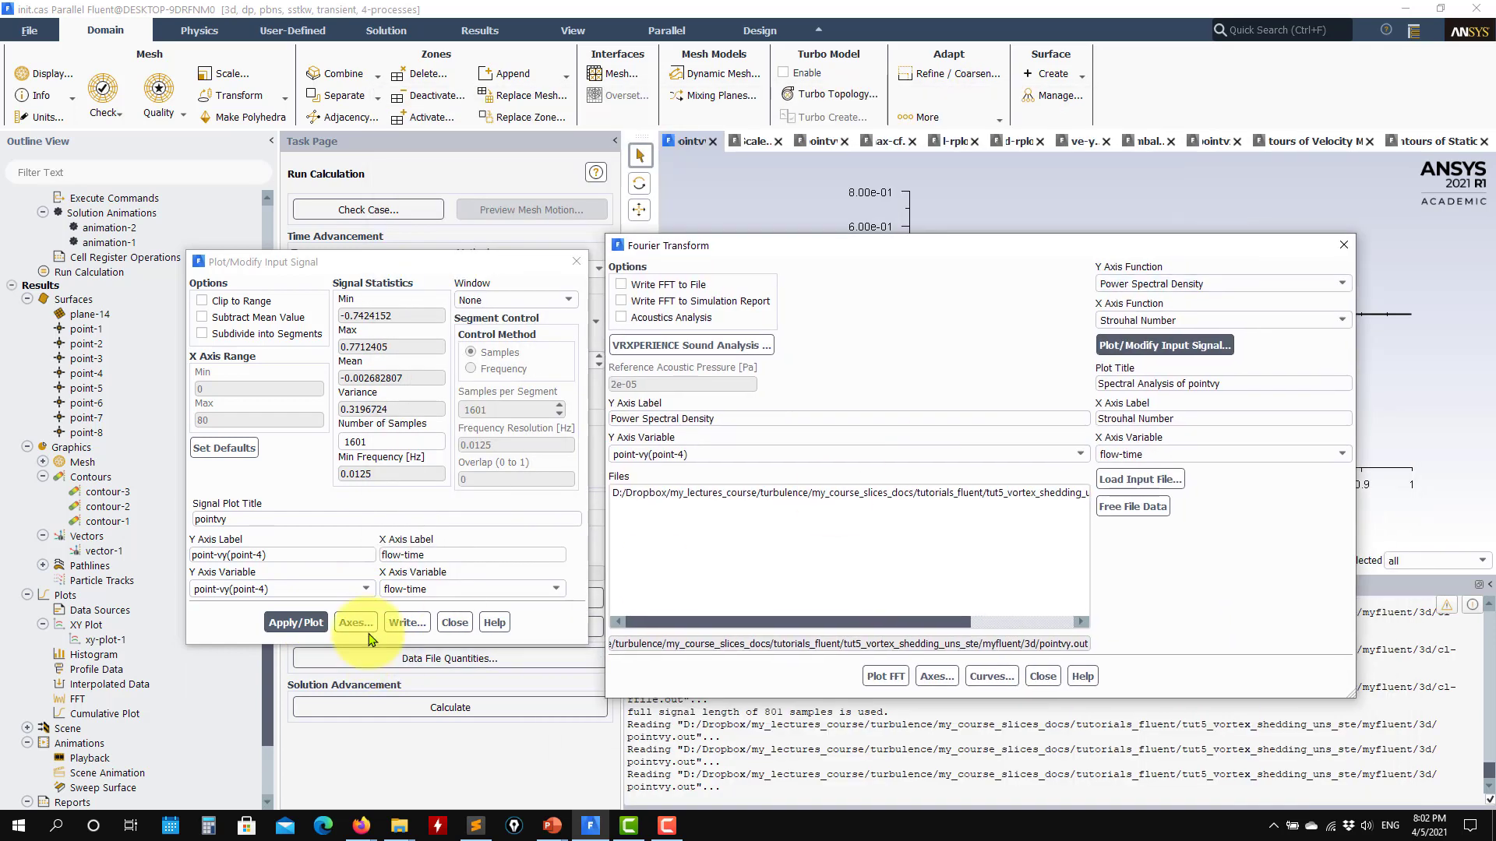
click(367, 627)
click(338, 538)
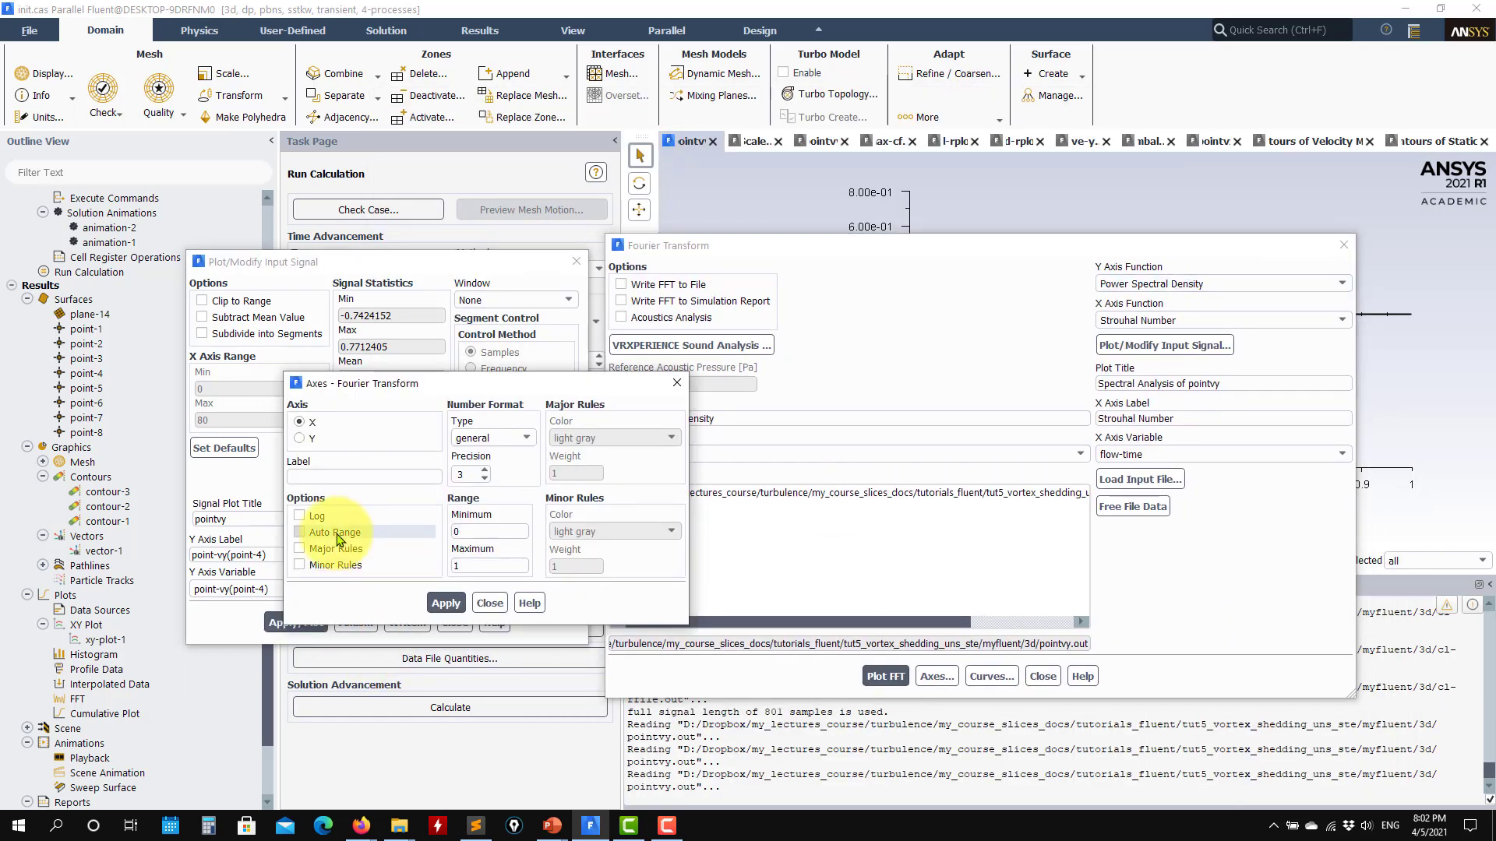
click(301, 439)
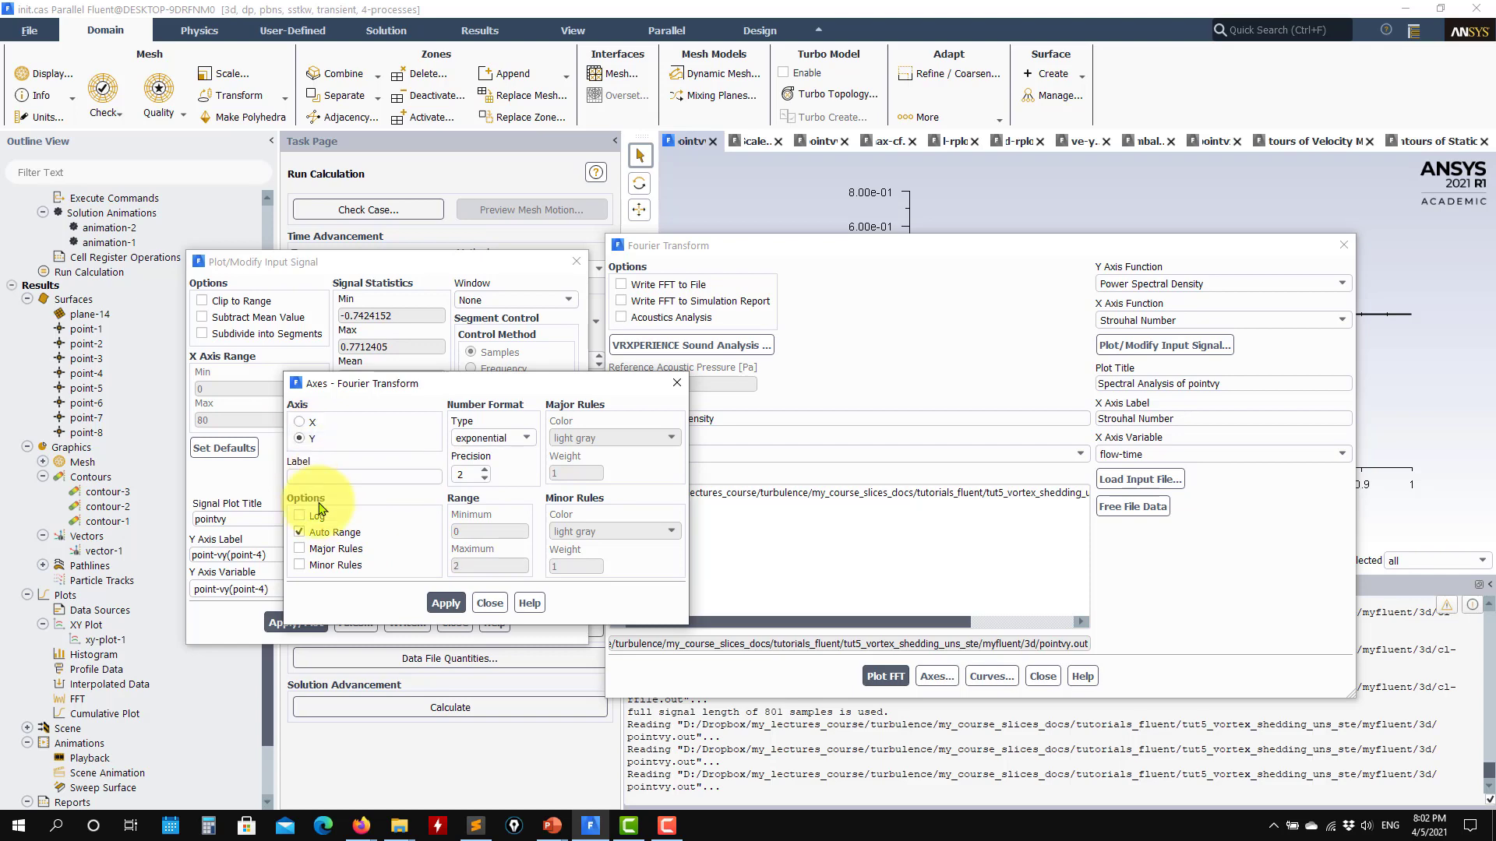
click(500, 611)
click(294, 623)
mouse_move(1138, 251)
mouse_down()
mouse_move(1209, 558)
mouse_move(1181, 558)
mouse_up()
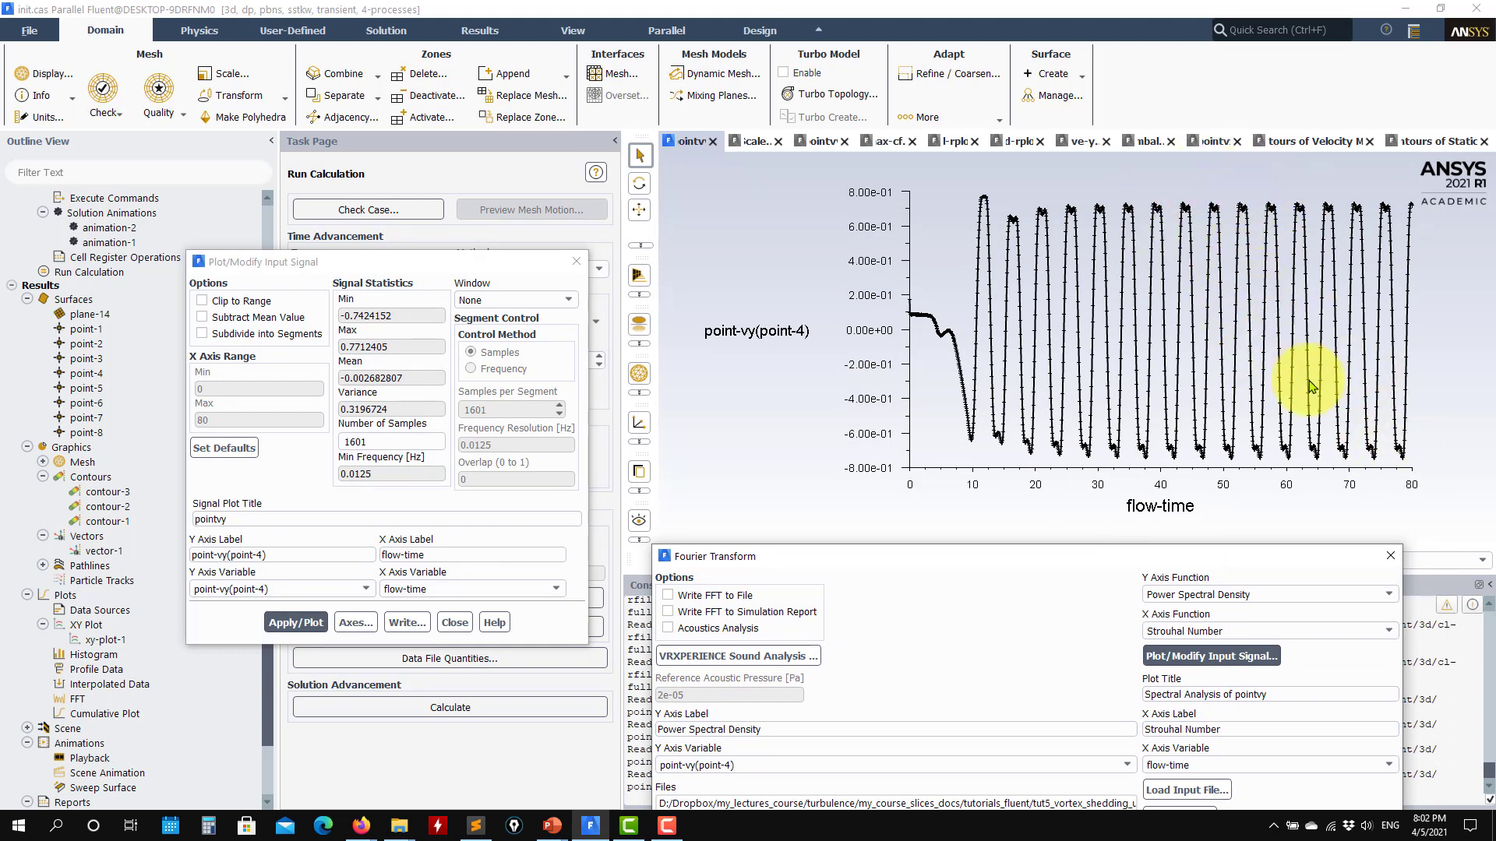
- Clip the point-vy(point-4) input signal to the flow-time range 40 to 80 and plot it
click(202, 301)
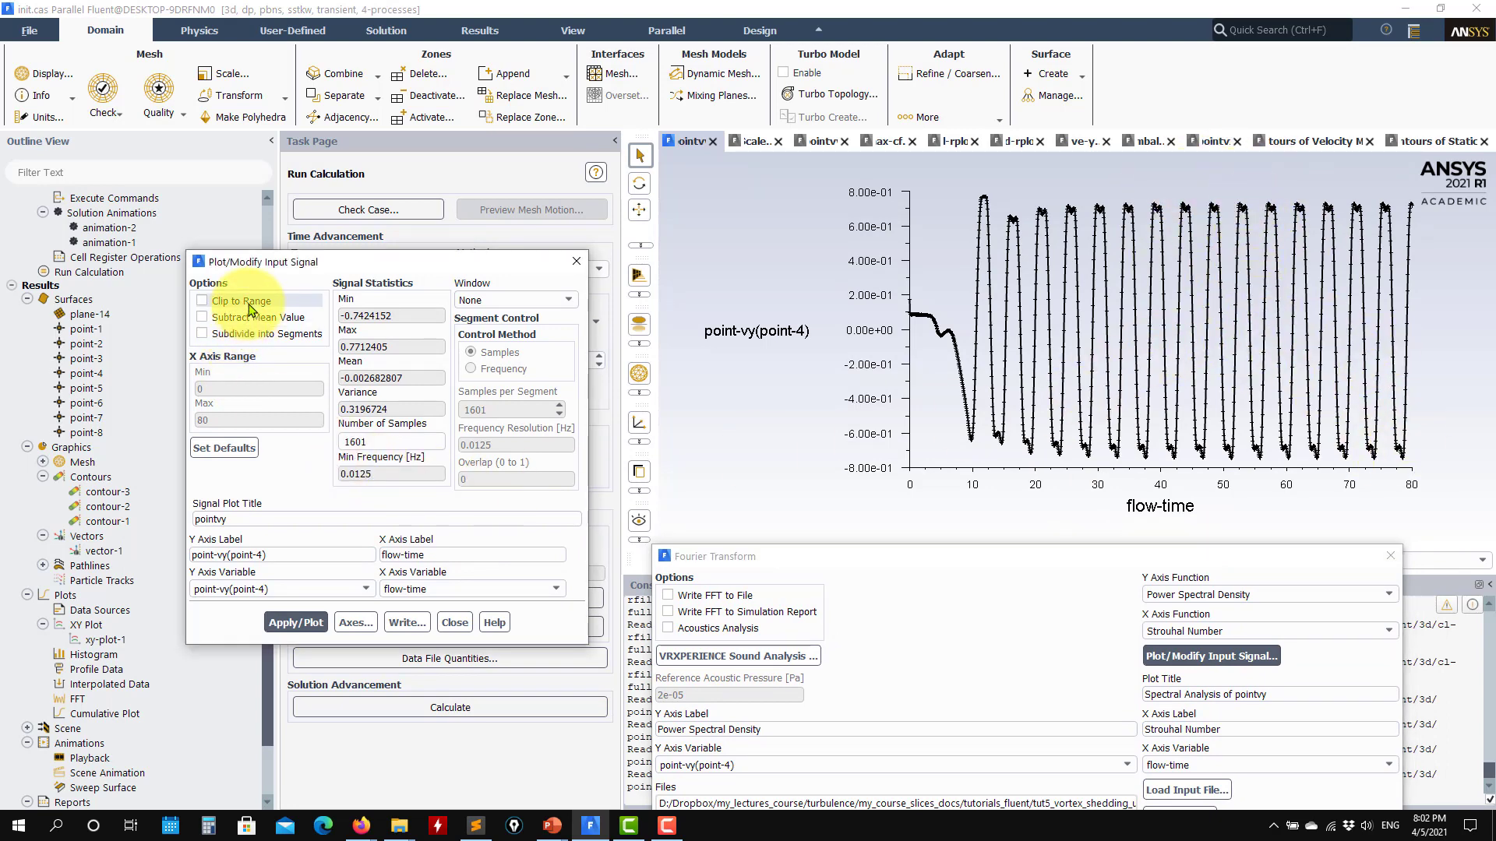
drag(247, 386, 50, 302)
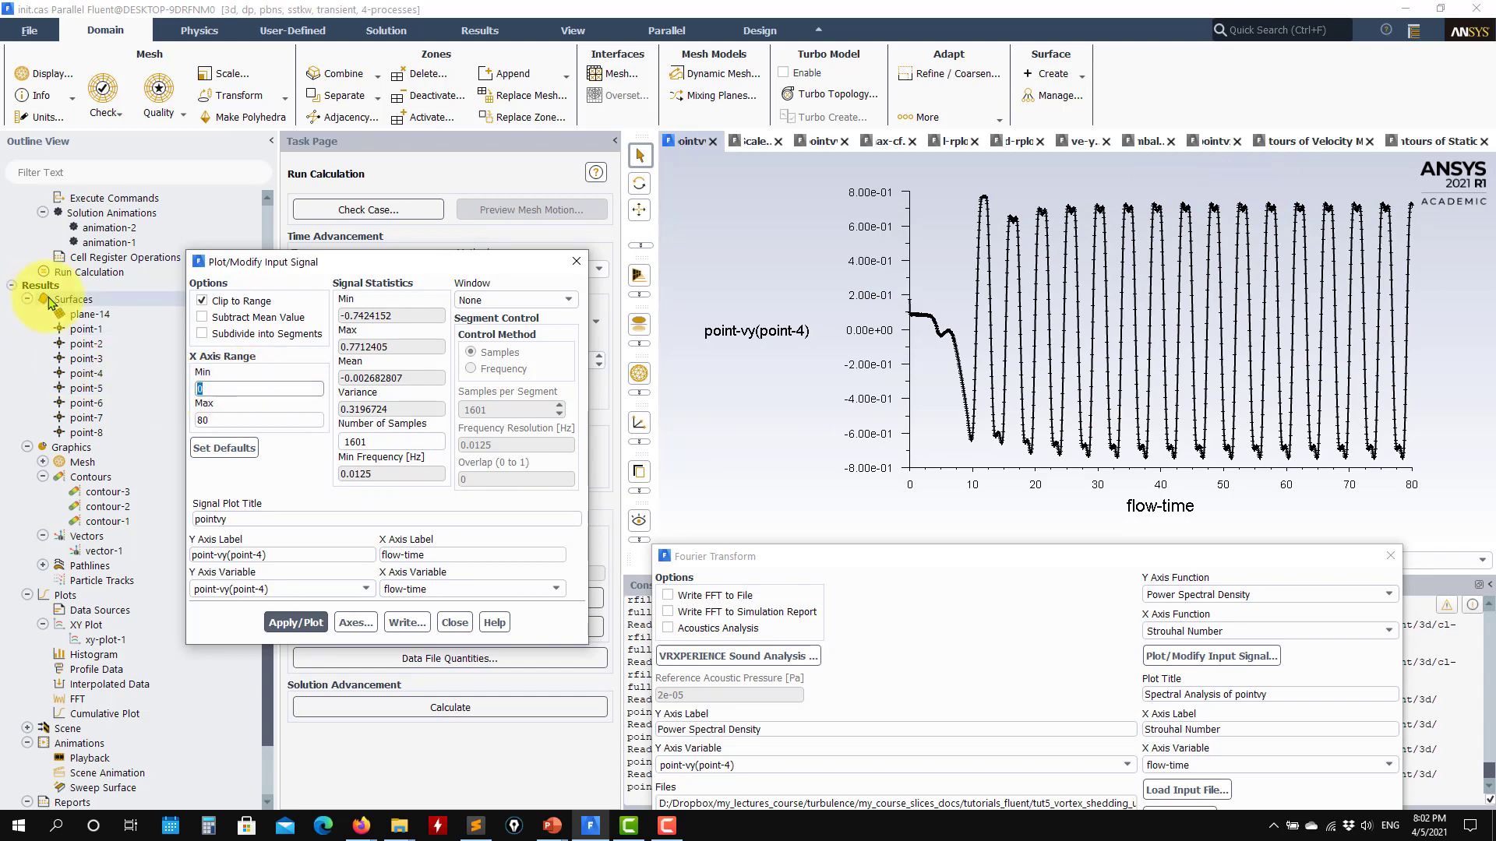
text(40)
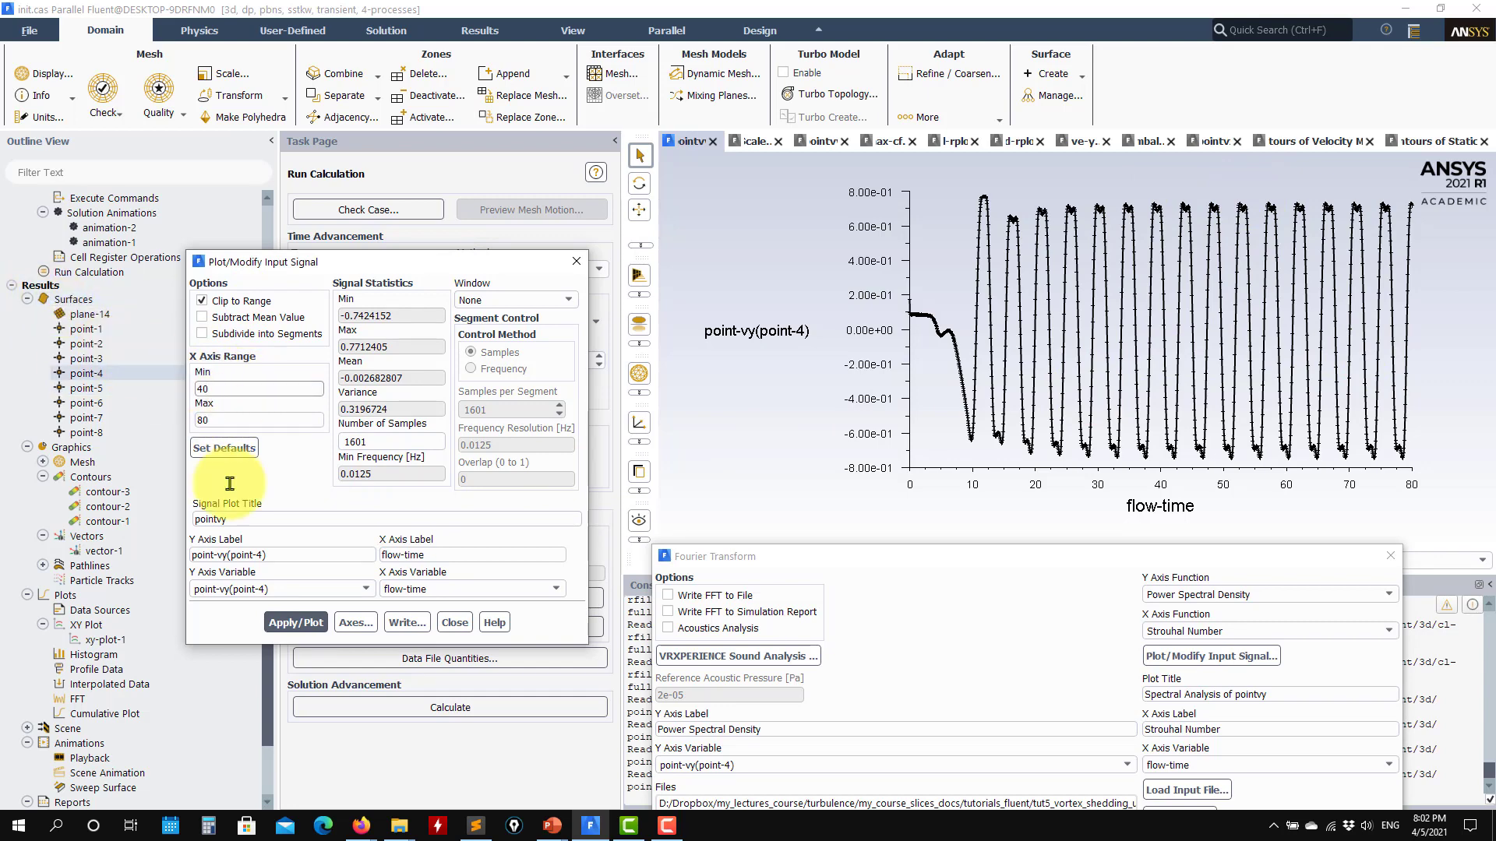
click(297, 623)
- Subtract the mean value from the clipped point-vy(point-4) signal and replot it
drag(1013, 560, 572, 322)
drag(482, 271, 304, 49)
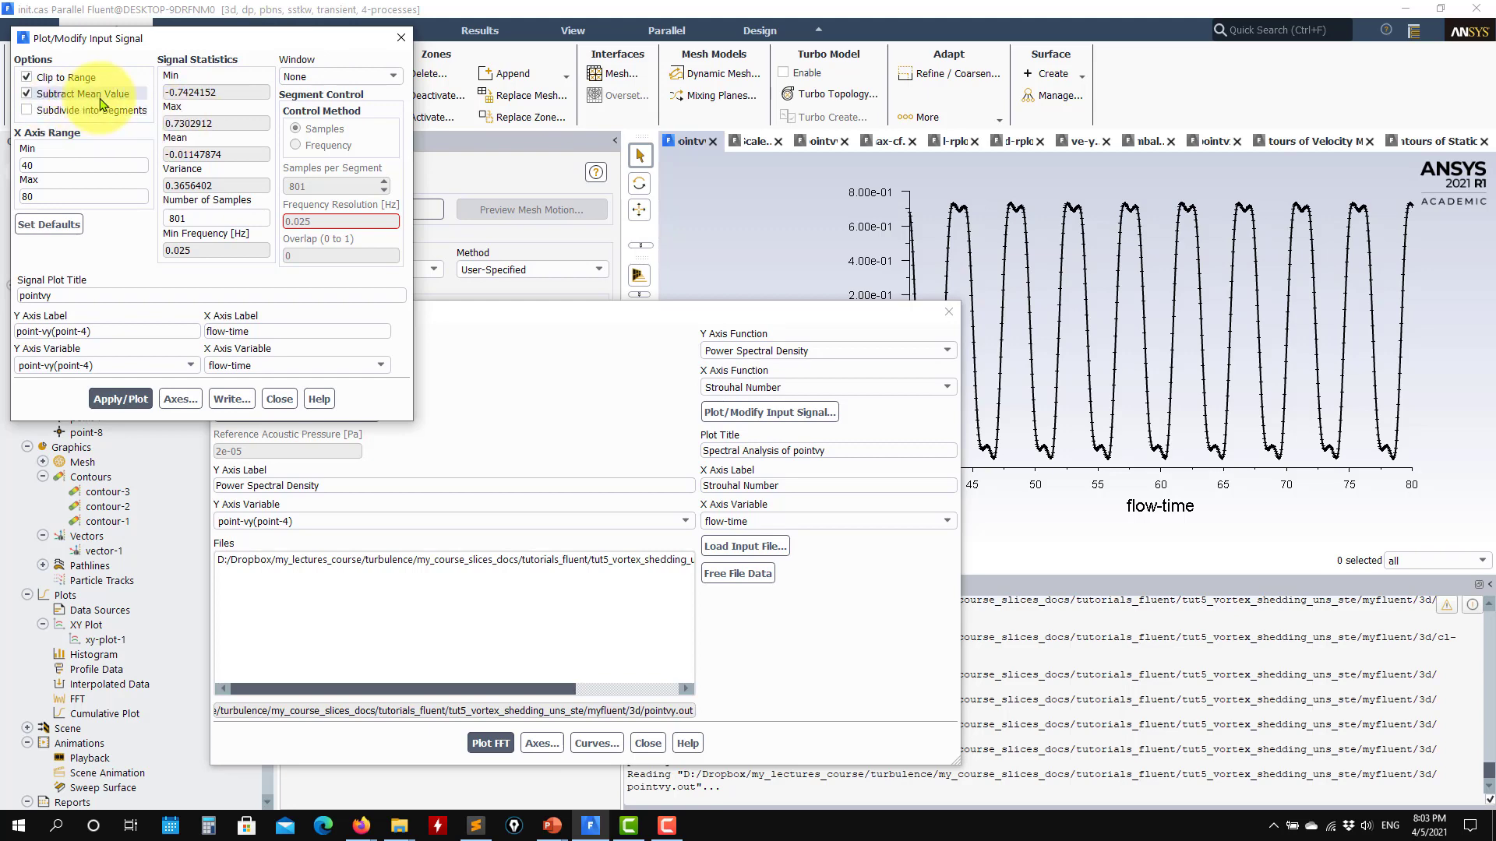
click(121, 399)
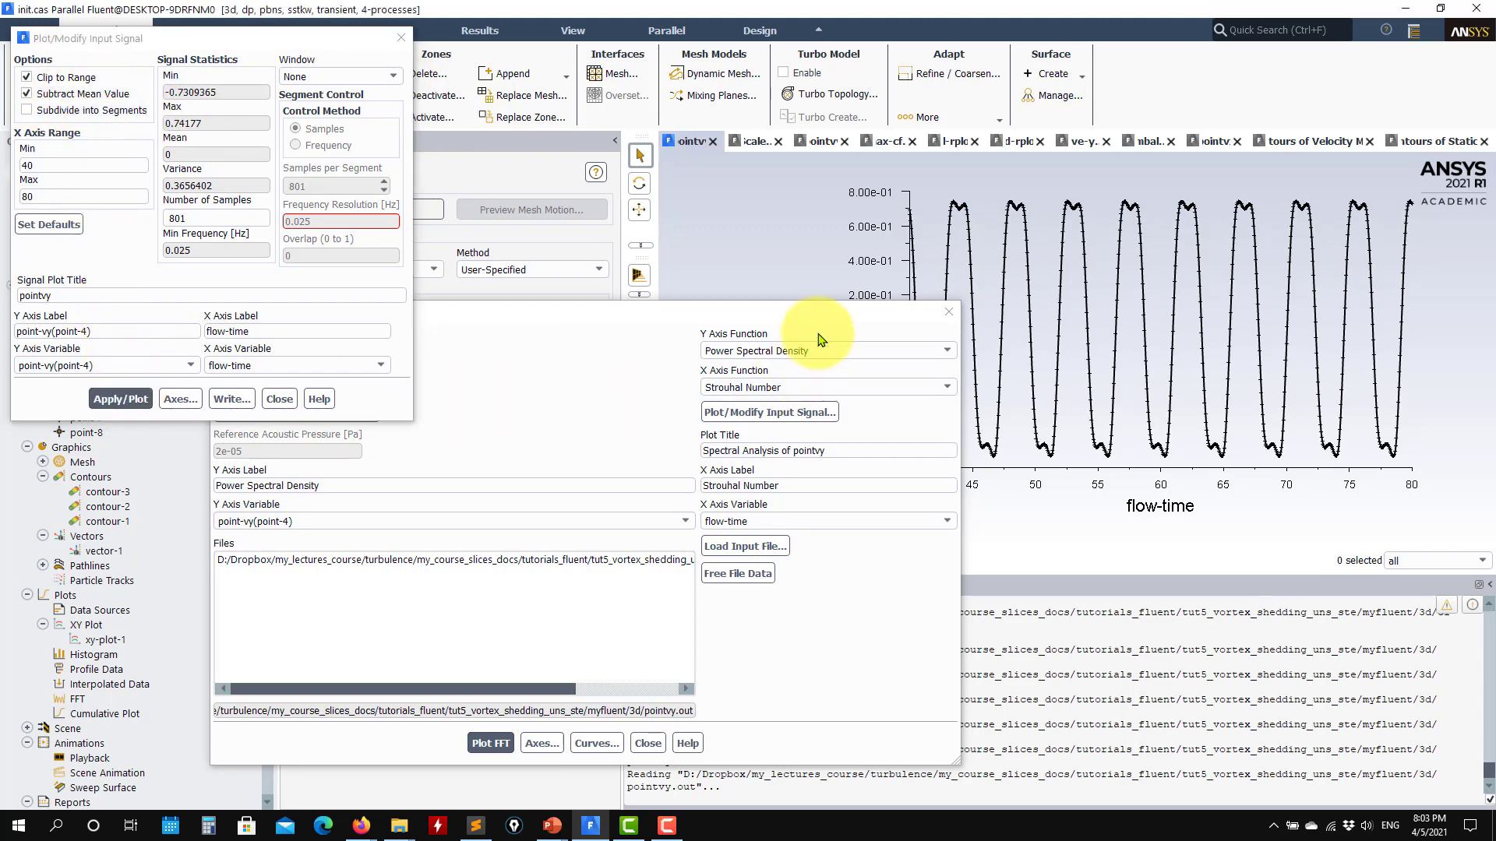
drag(859, 323, 892, 558)
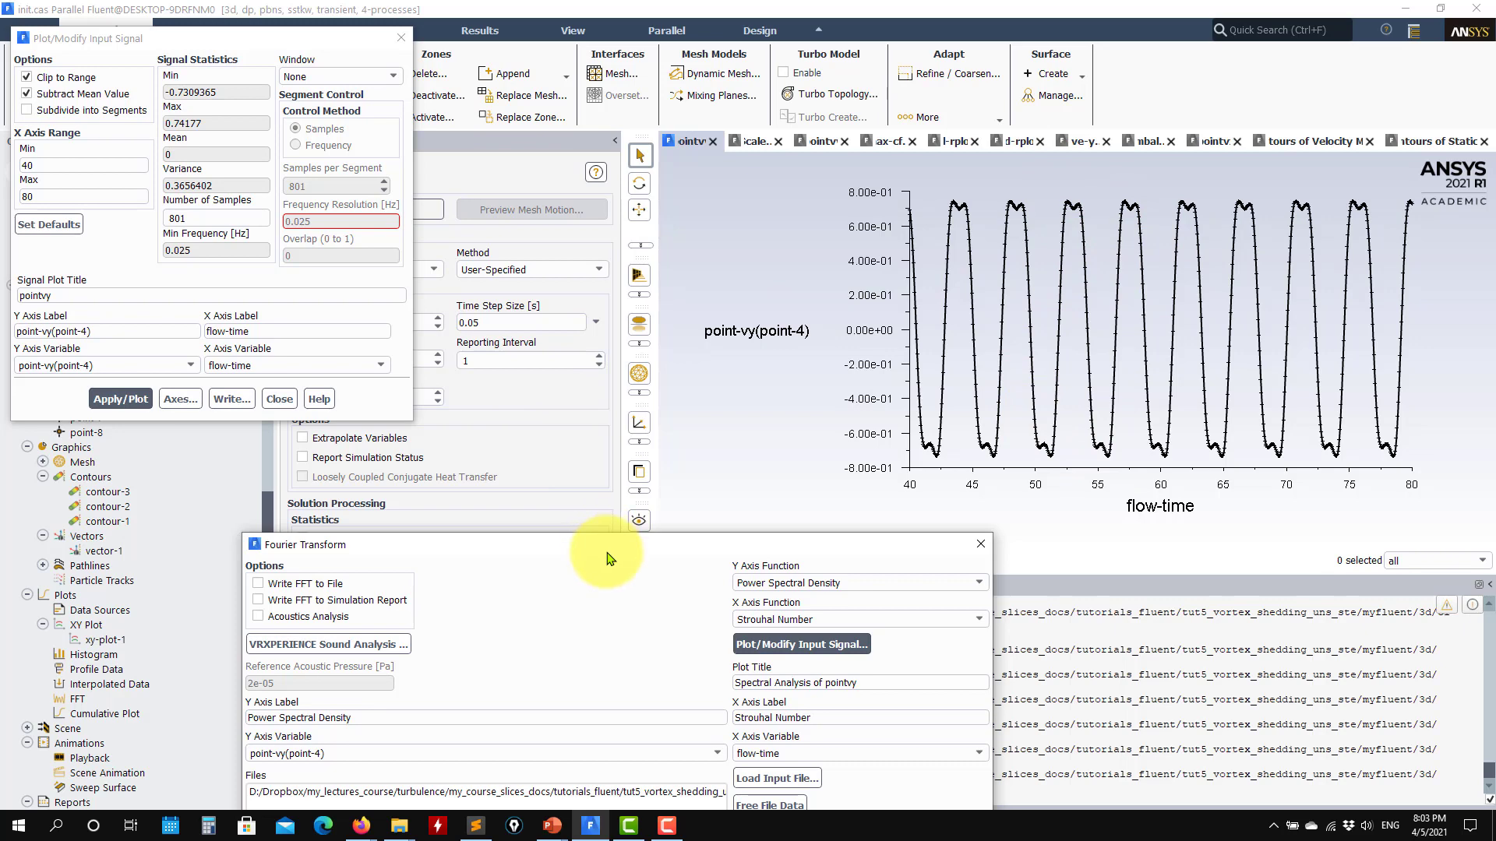
drag(604, 547, 615, 336)
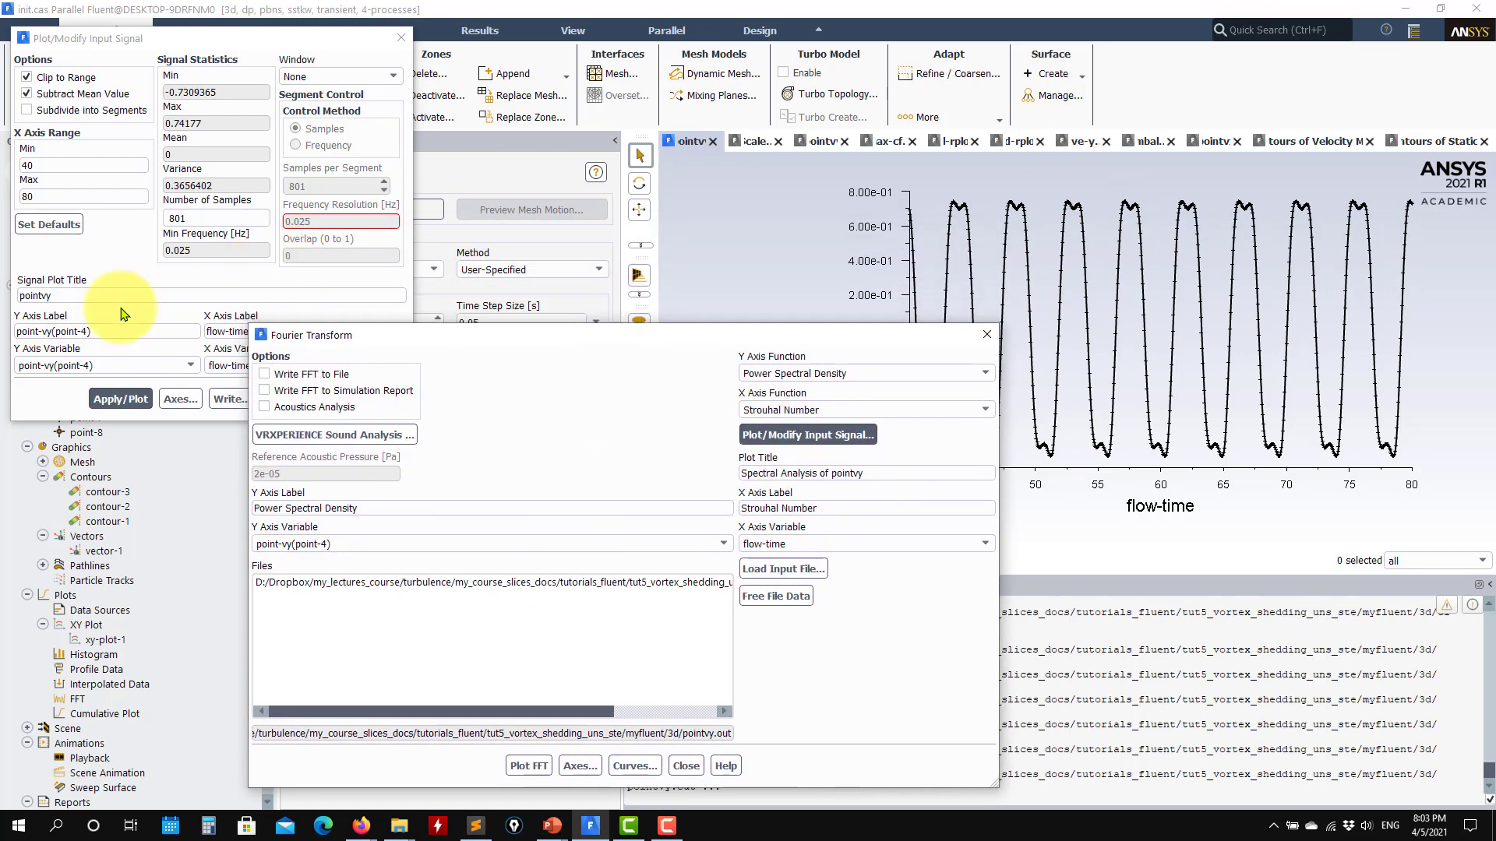
- Close the input signal settings and plot the power spectral density of point-vy(point-4) against Strouhal number
click(50, 411)
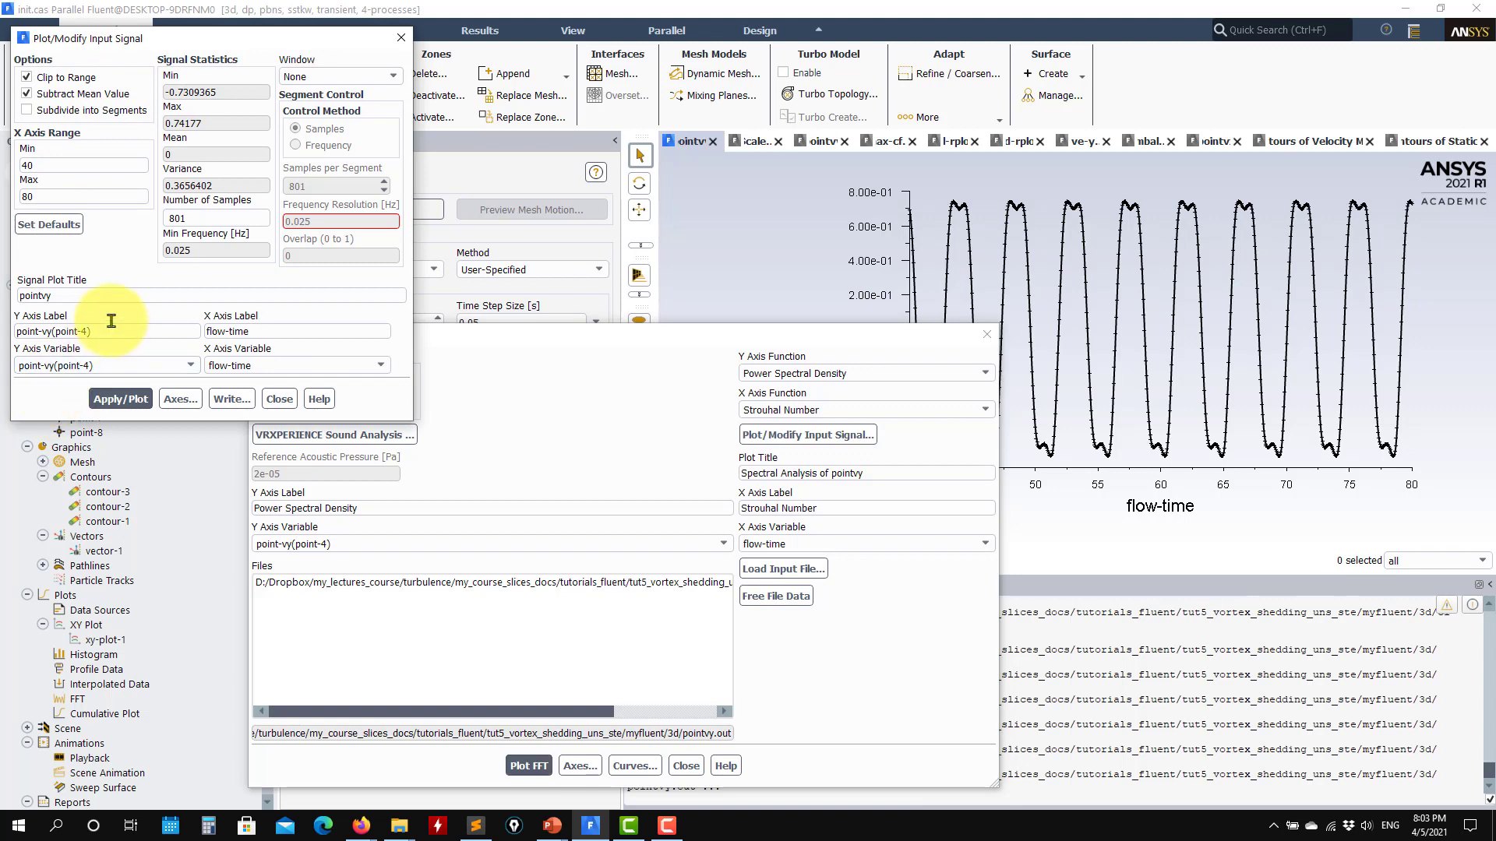
click(279, 400)
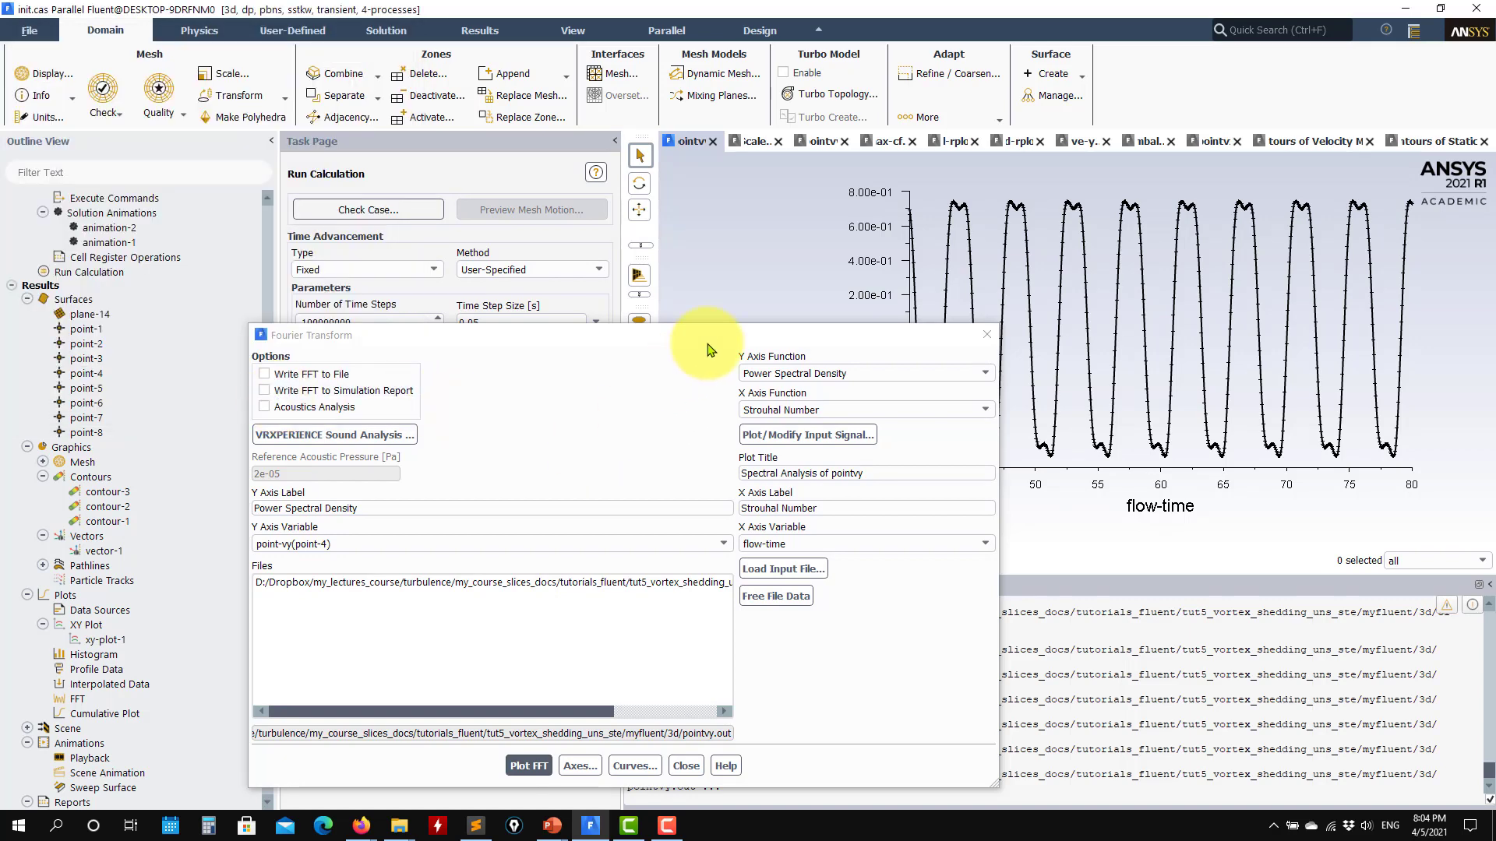
drag(709, 339, 538, 238)
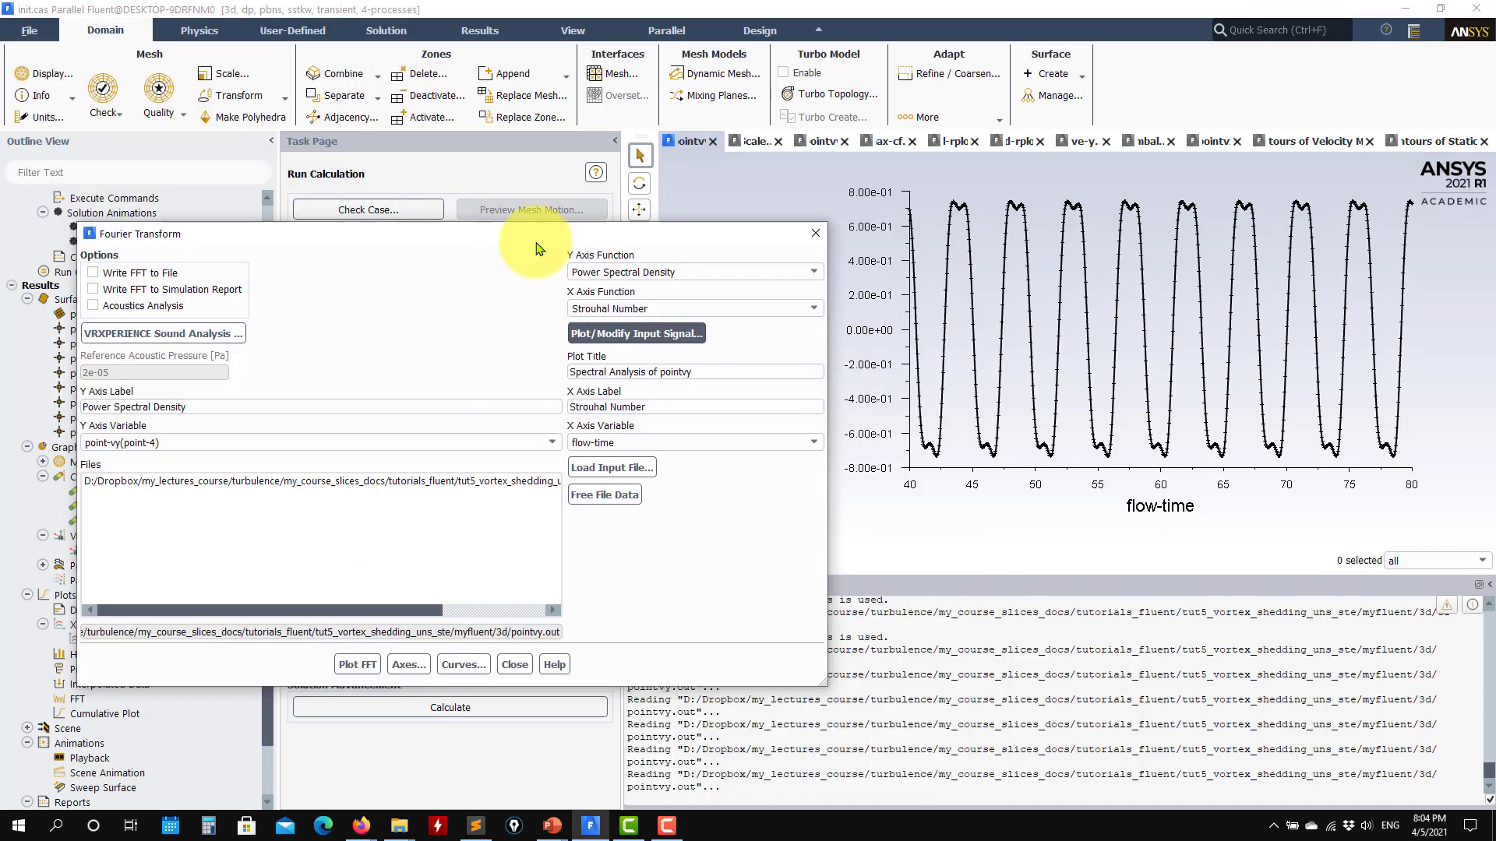
click(346, 667)
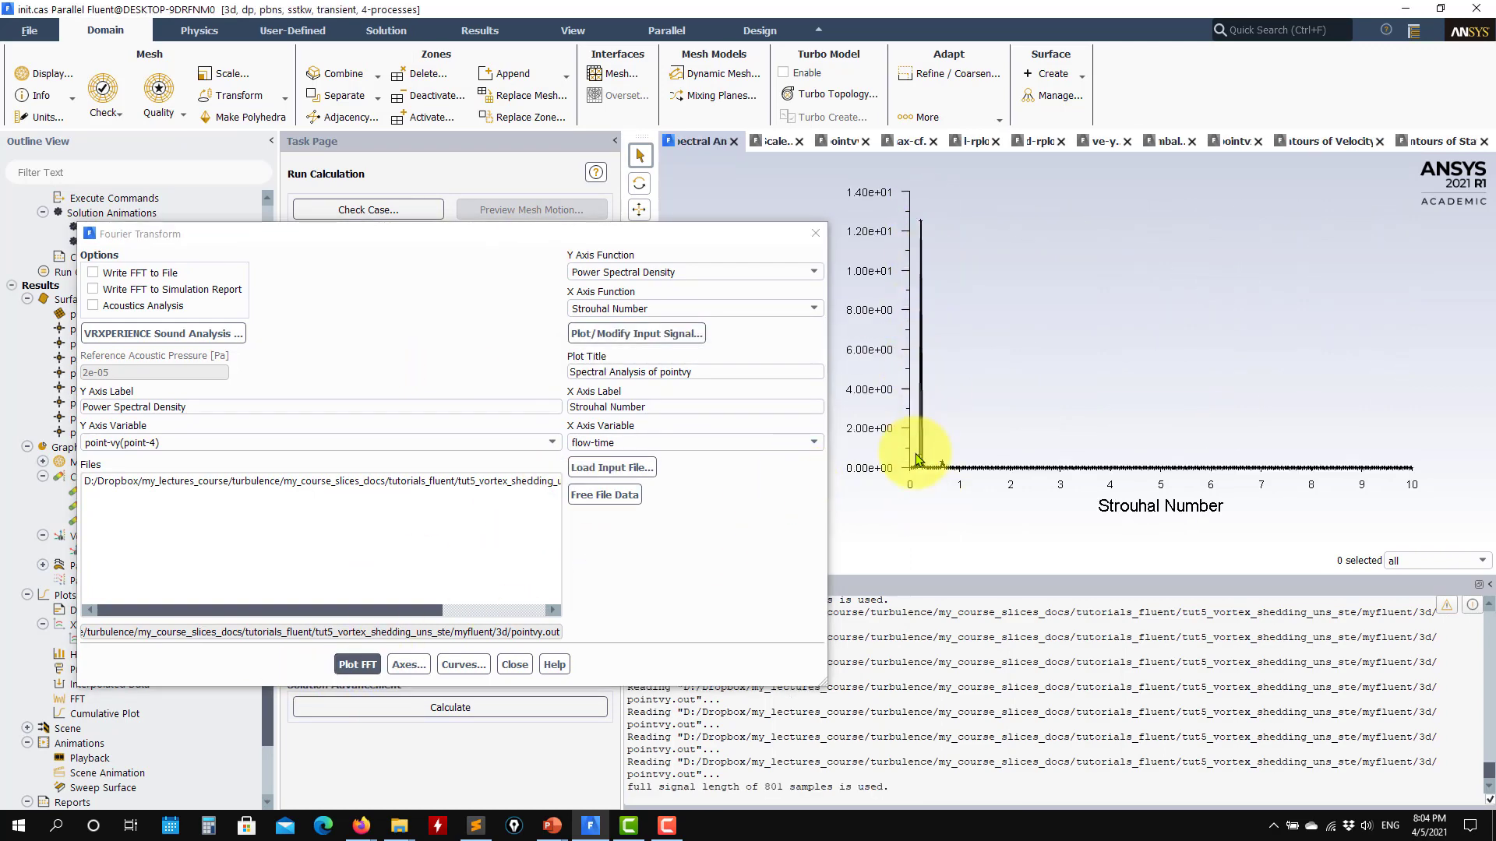
- Change the X axis function to Frequency [Hz] and replot the FFT
click(775, 310)
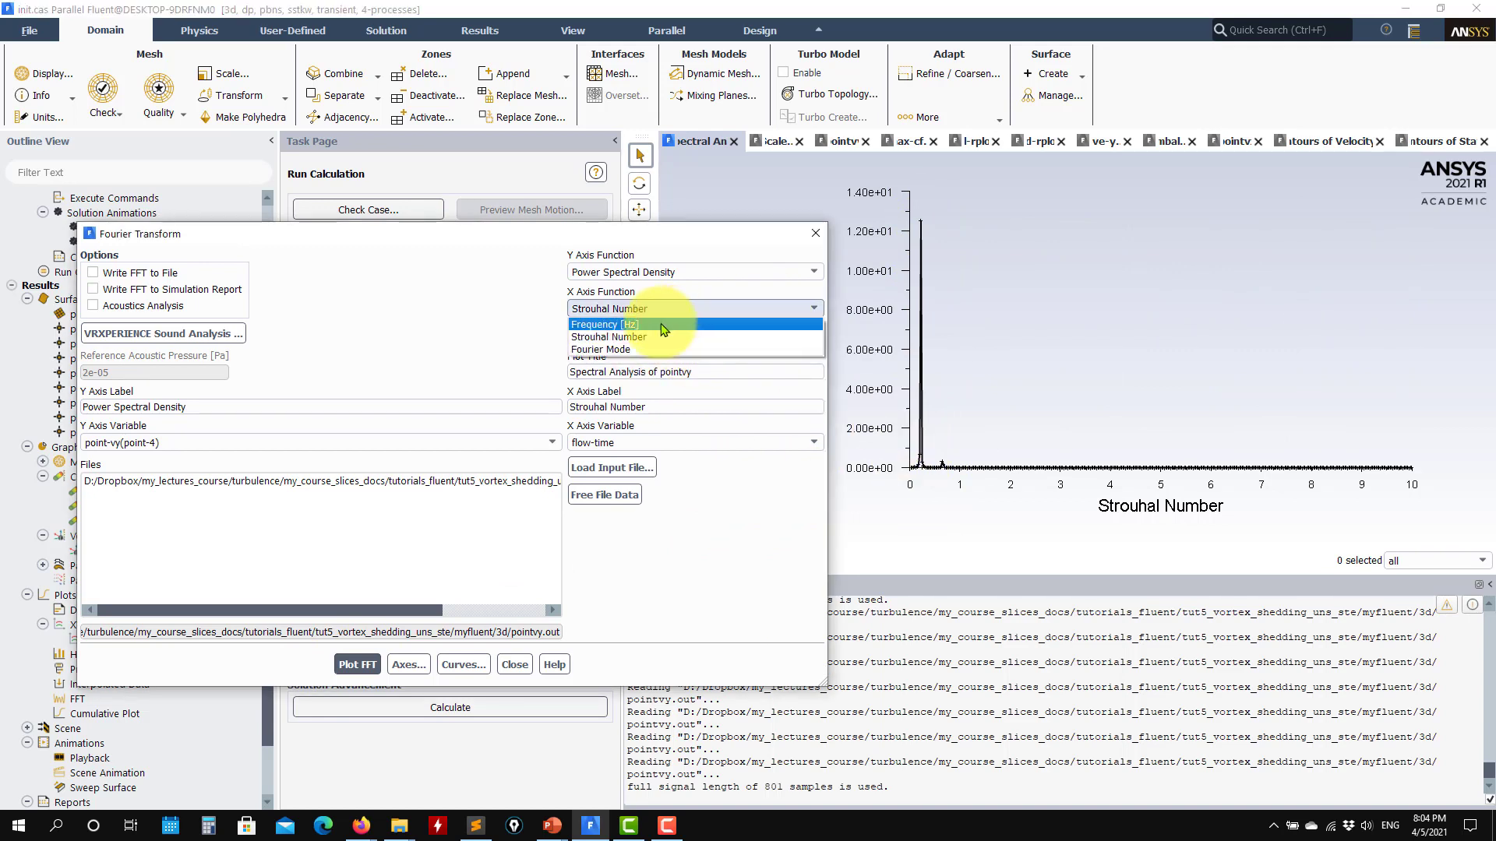
click(654, 326)
click(357, 665)
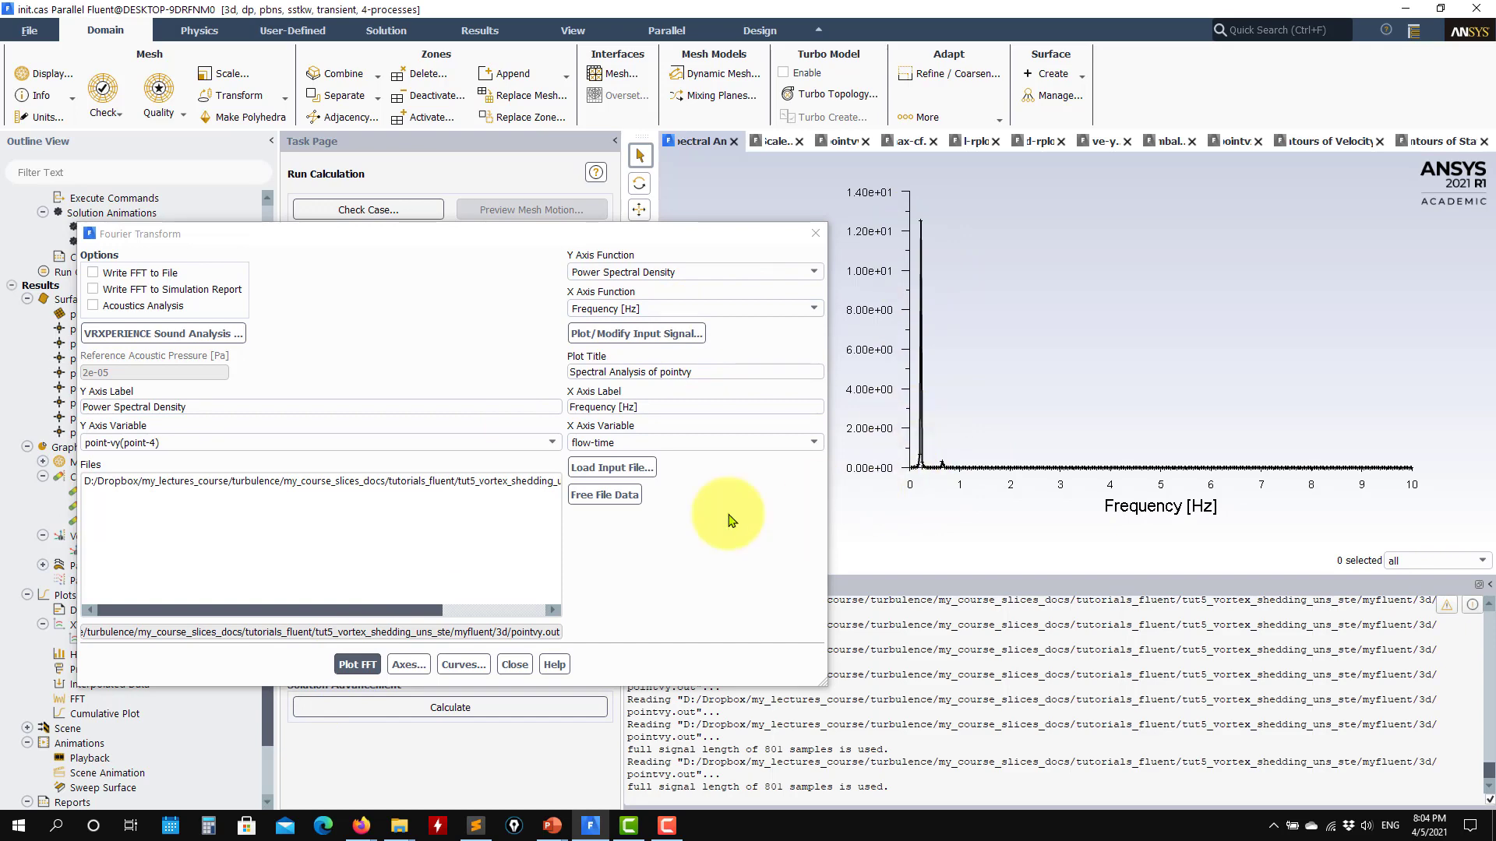
- Turn off auto range on the X axis to limit the spectrum to 0 to 1, and replot the FFT
click(409, 664)
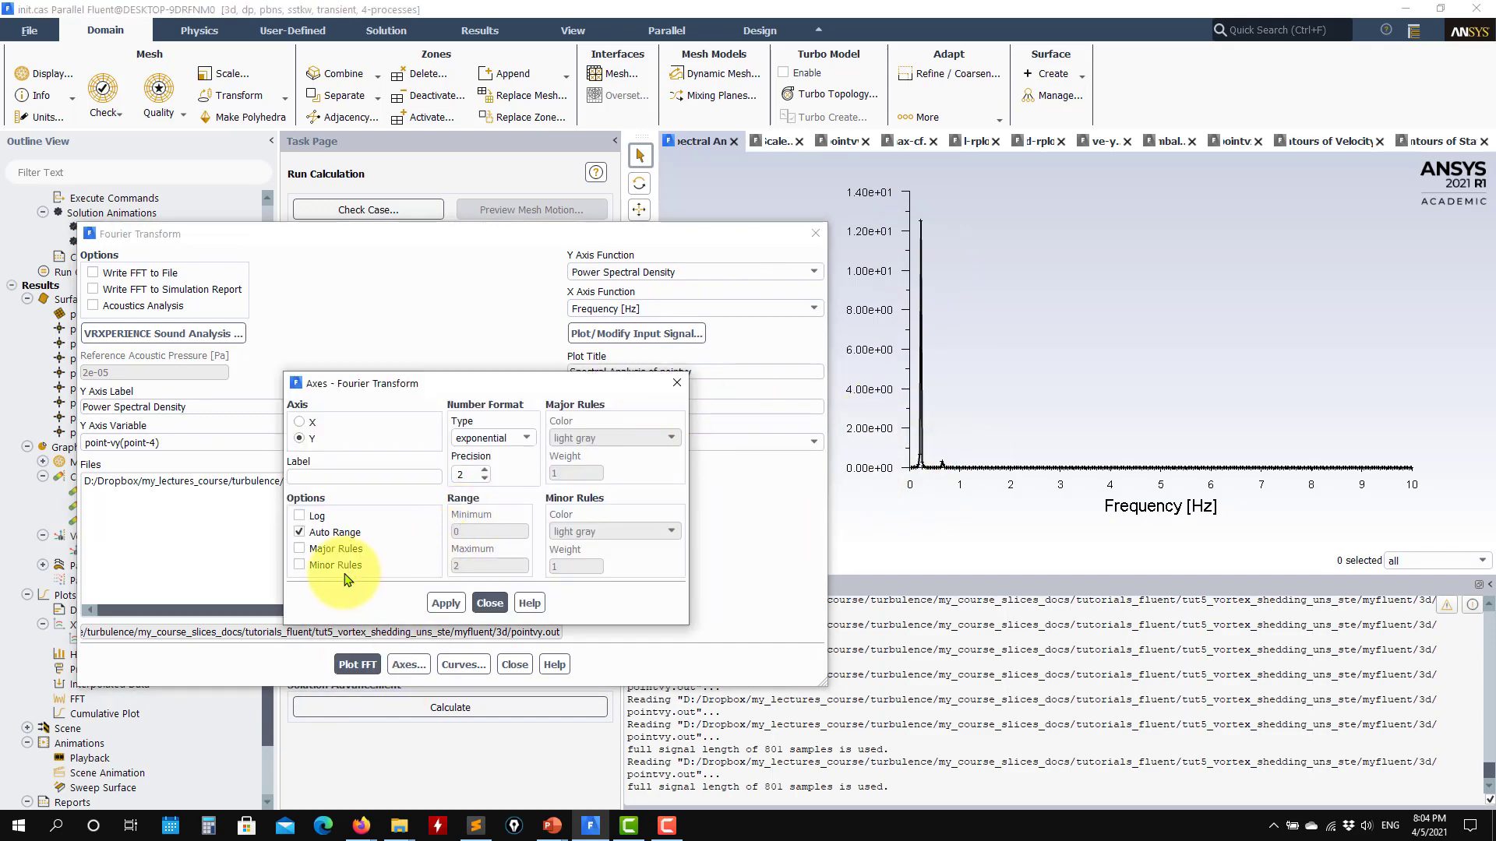
click(300, 422)
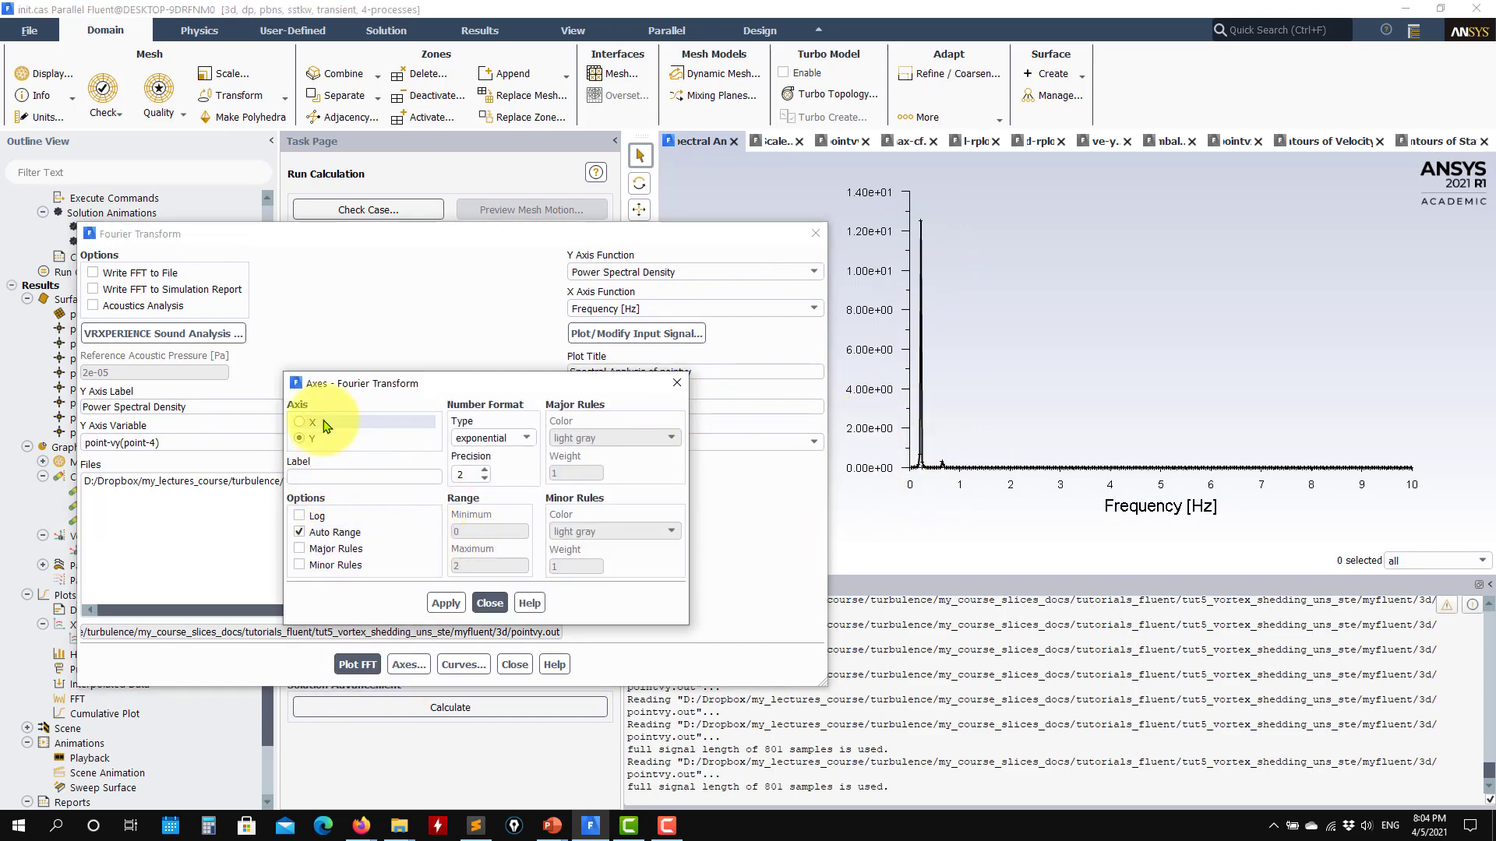
click(336, 532)
click(446, 603)
click(489, 603)
click(377, 673)
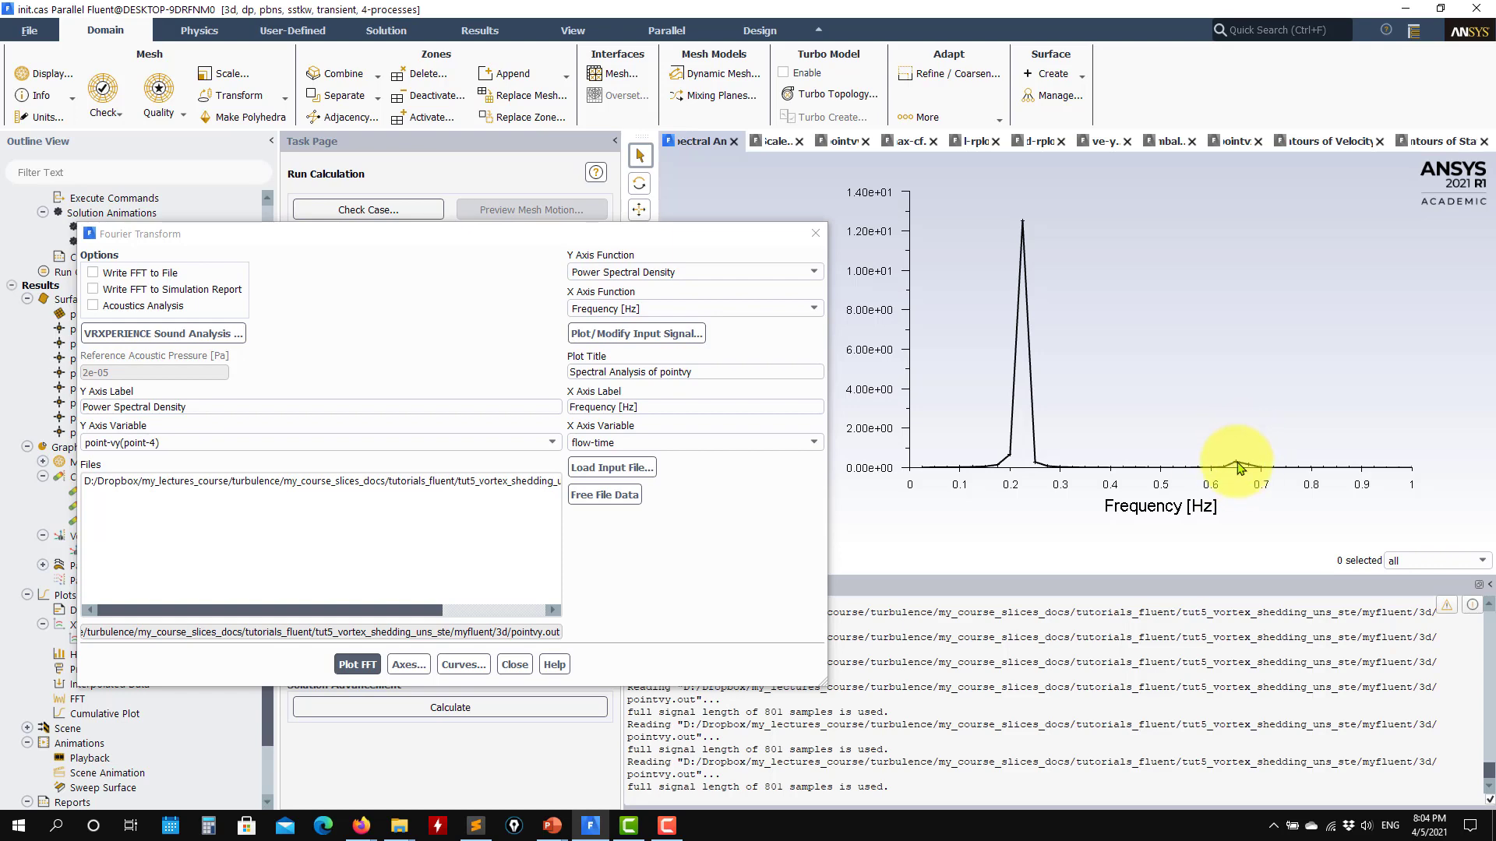
- Restore auto range on the X axis, replot the clipped input signal and close the signal settings
click(658, 335)
click(120, 398)
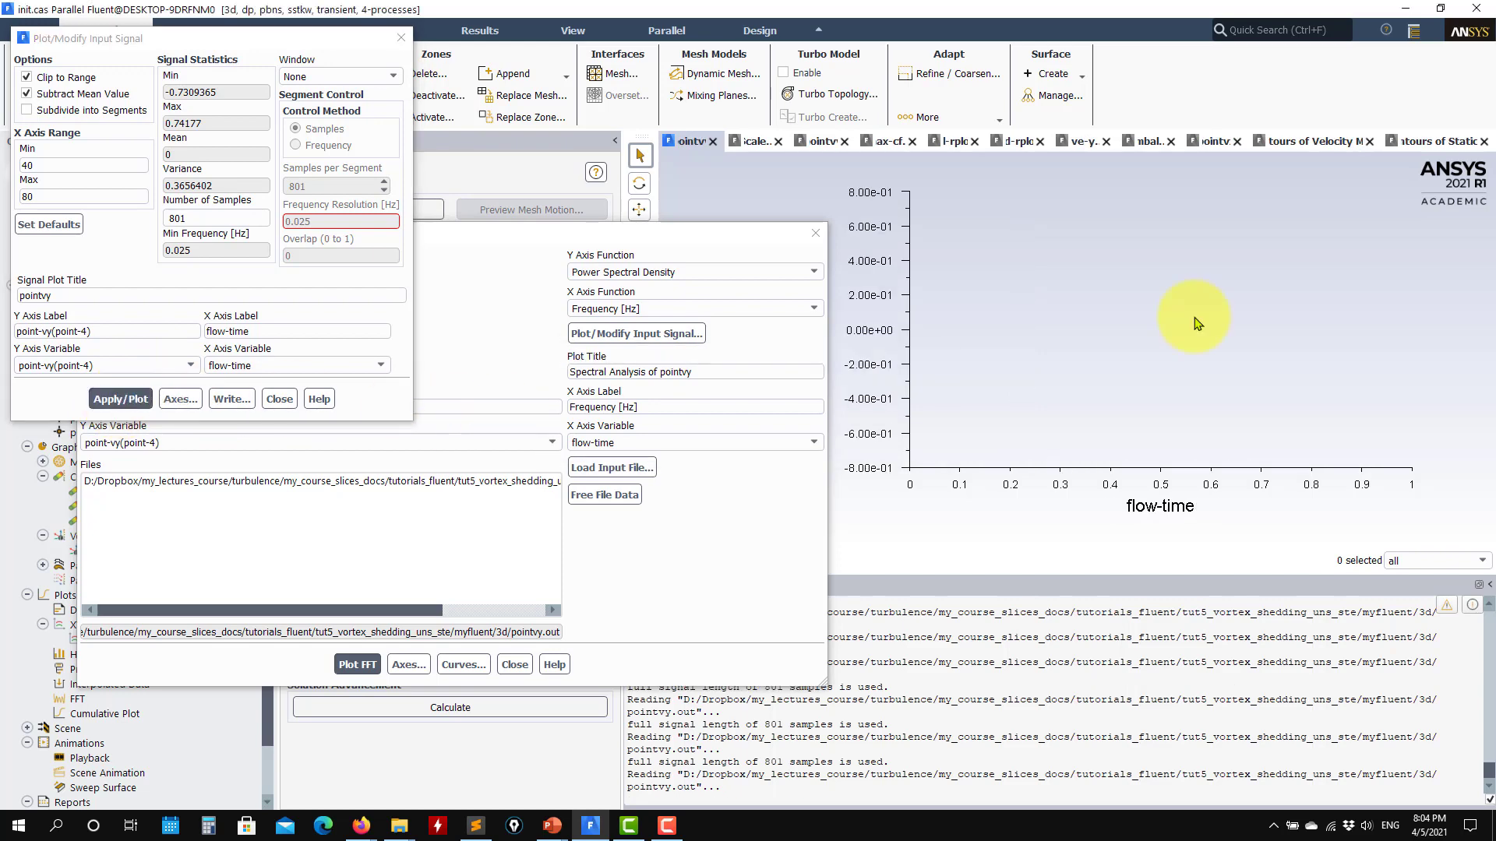
click(180, 399)
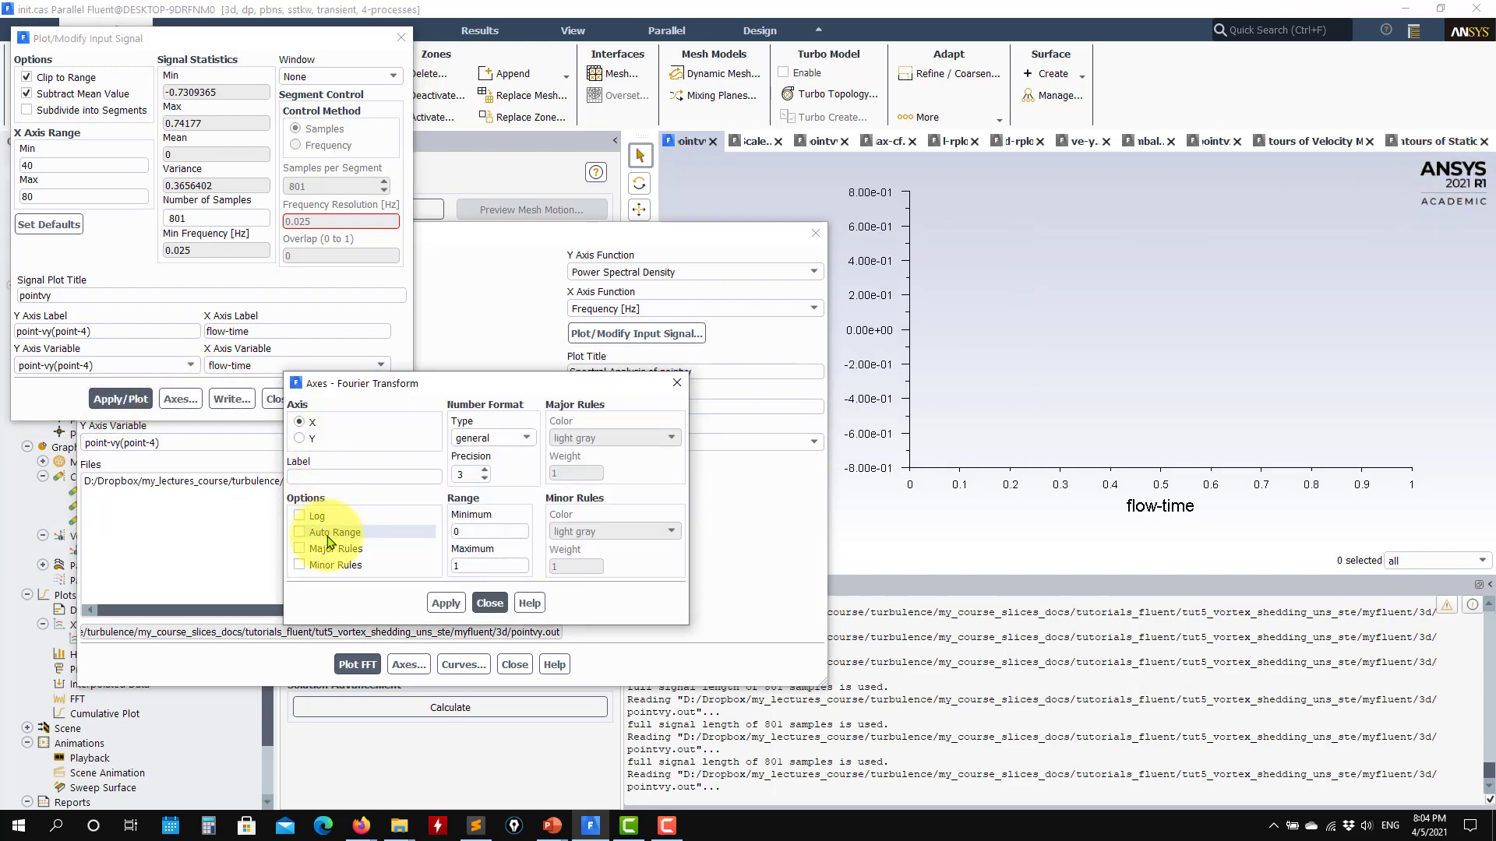
click(299, 533)
click(446, 603)
click(299, 438)
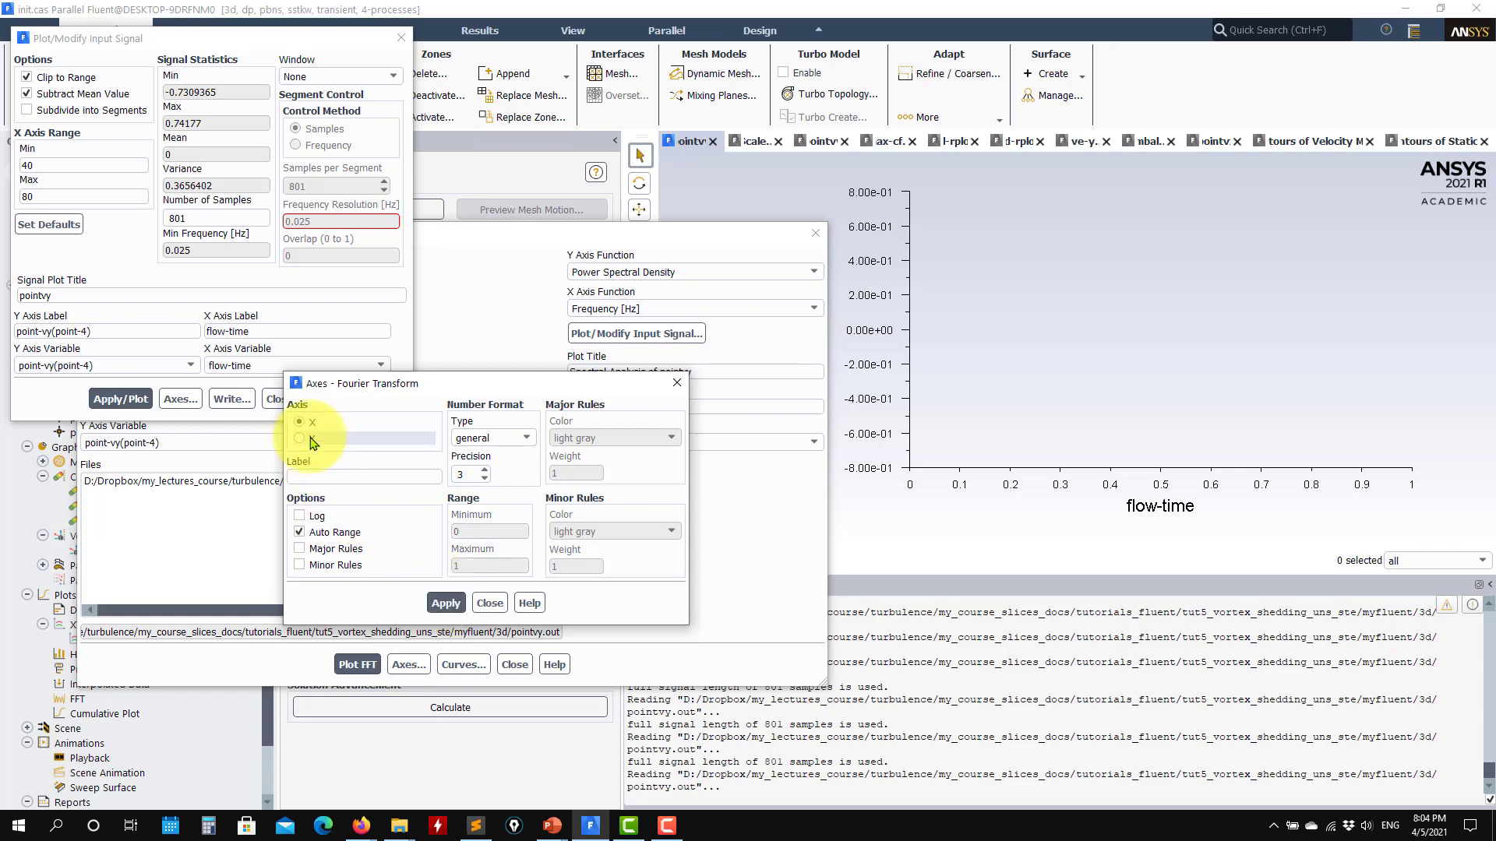
click(446, 603)
click(489, 603)
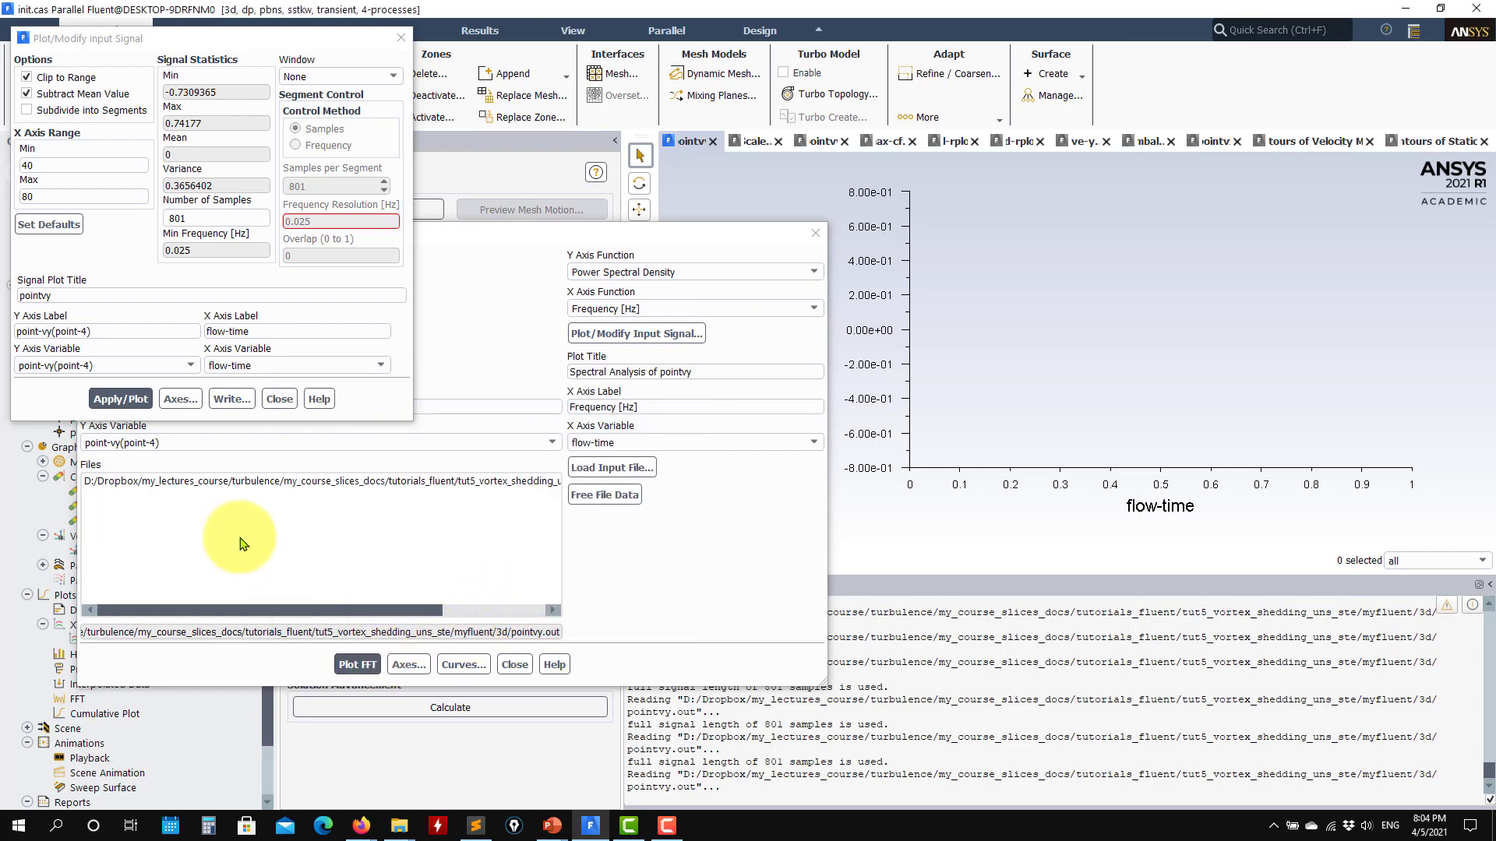
click(121, 399)
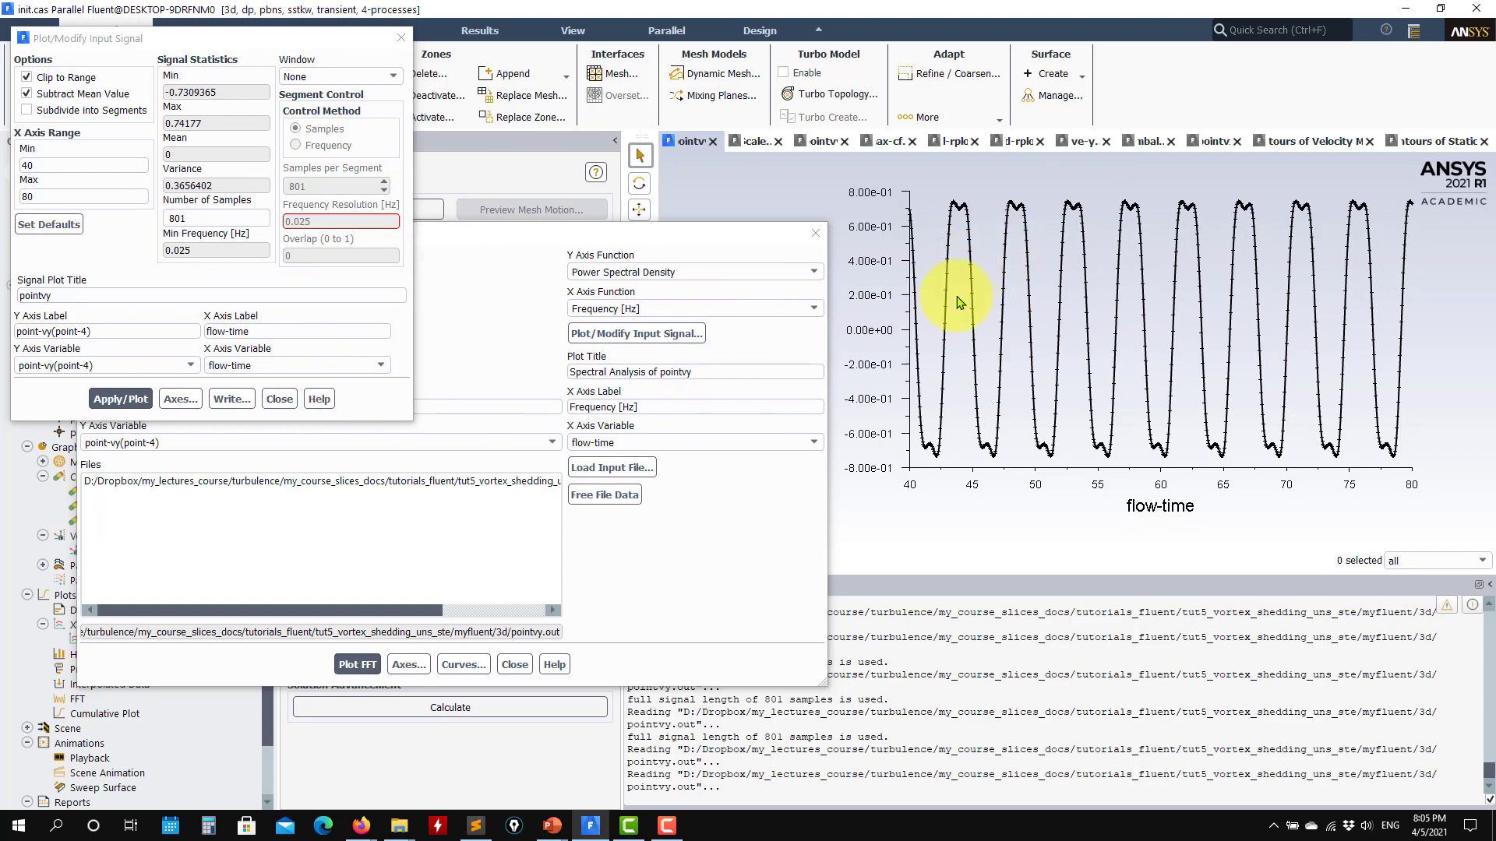
click(280, 400)
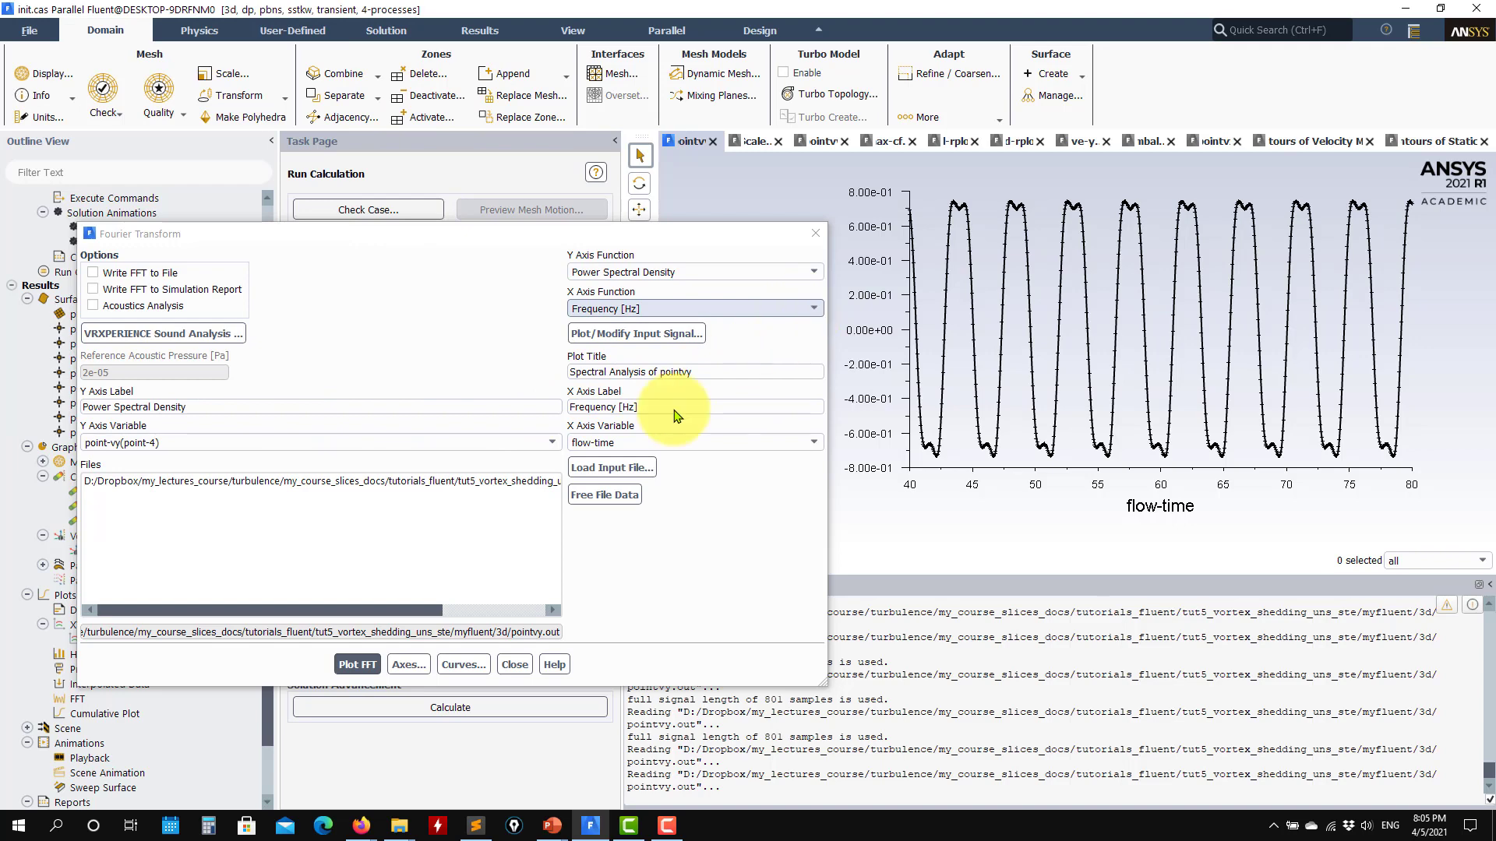
- Apply logarithmic scaling to both the X and Y axes of the FFT plot and replot the power spectrum
click(357, 665)
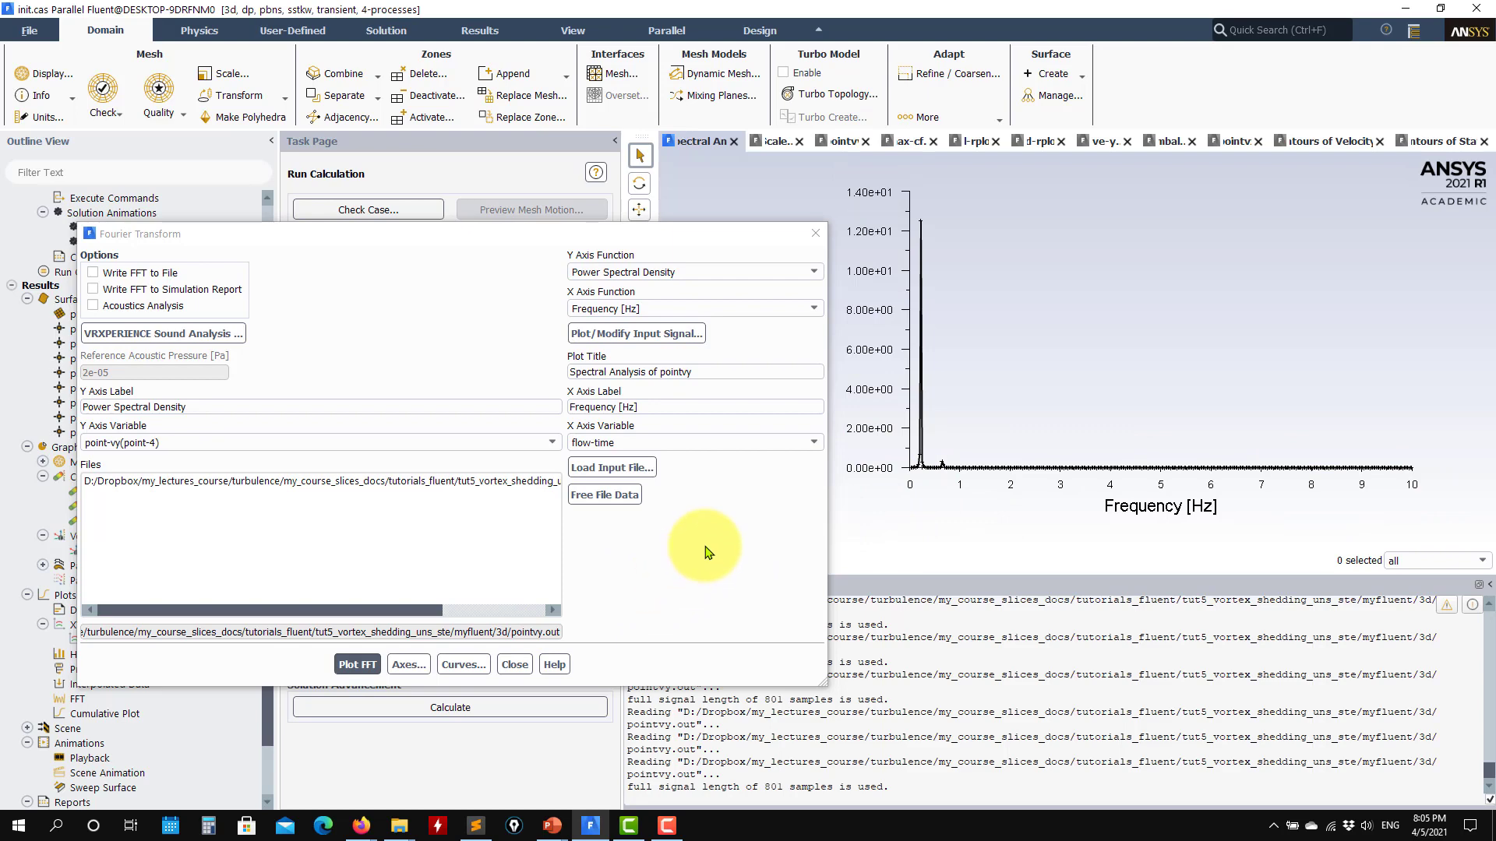
click(409, 665)
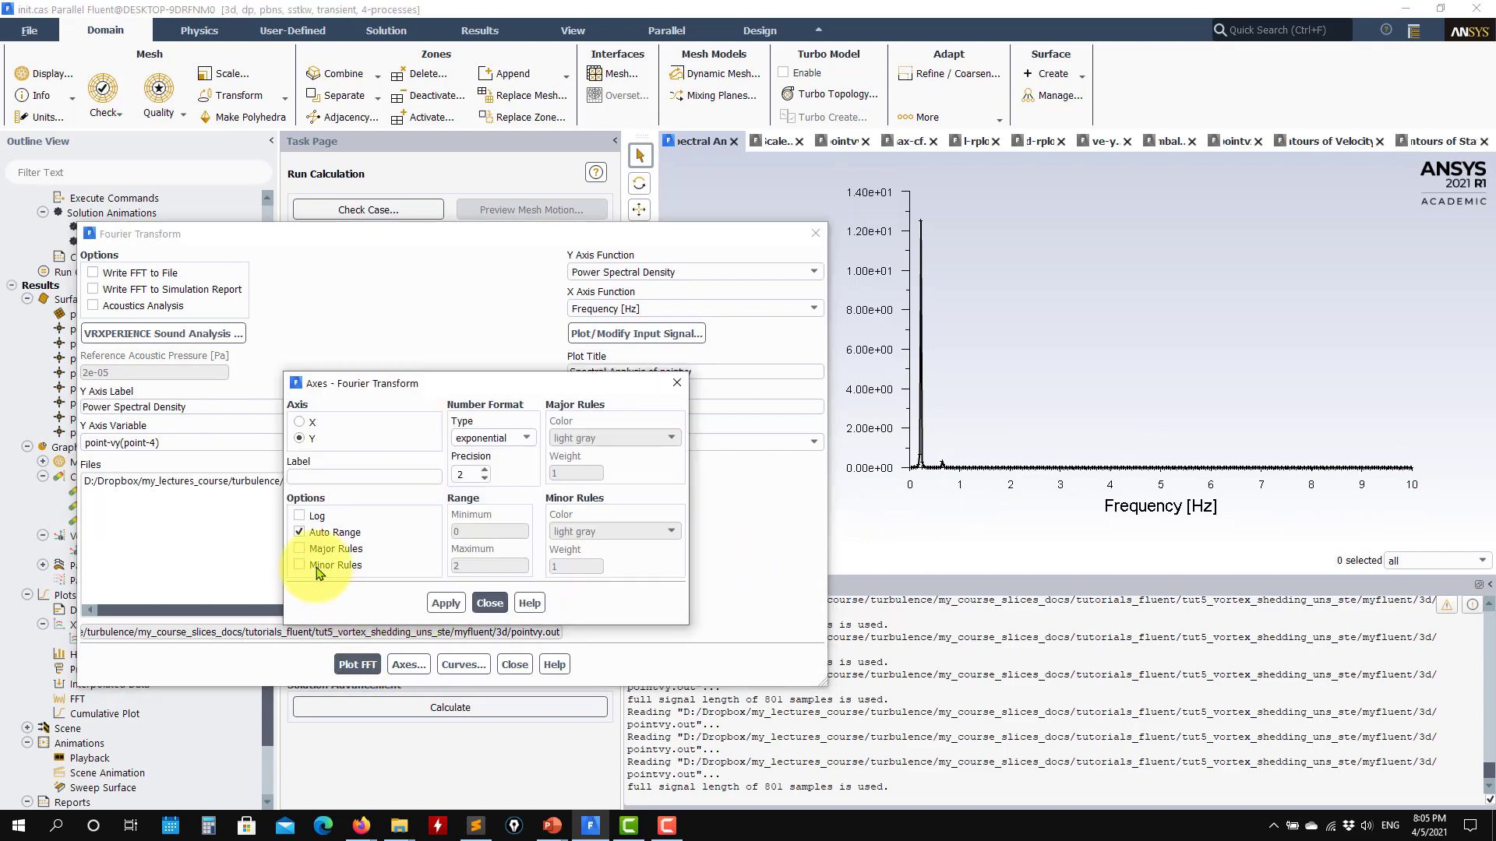
click(320, 518)
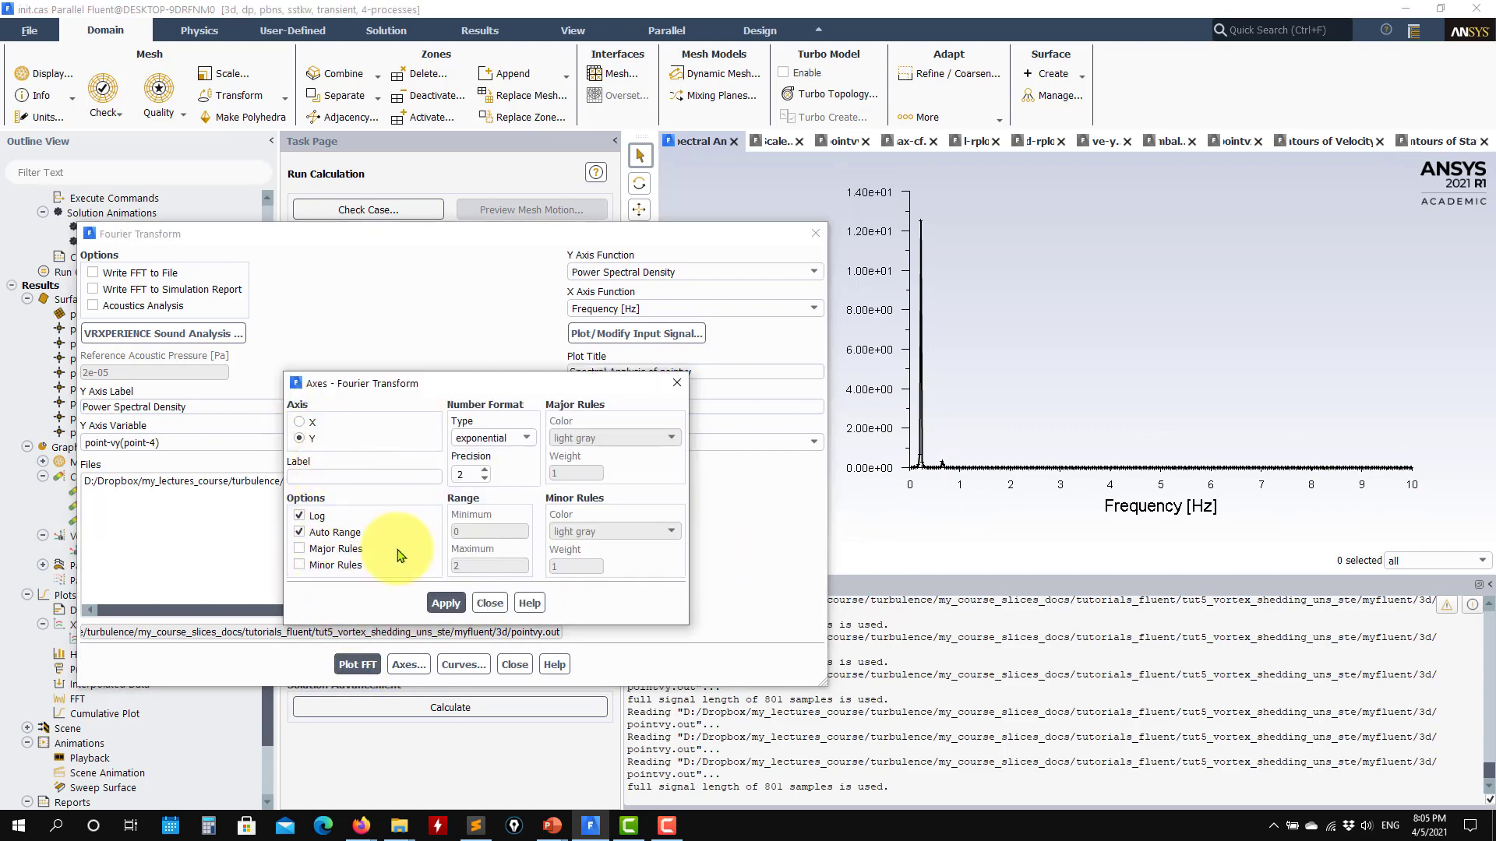
click(444, 606)
click(299, 421)
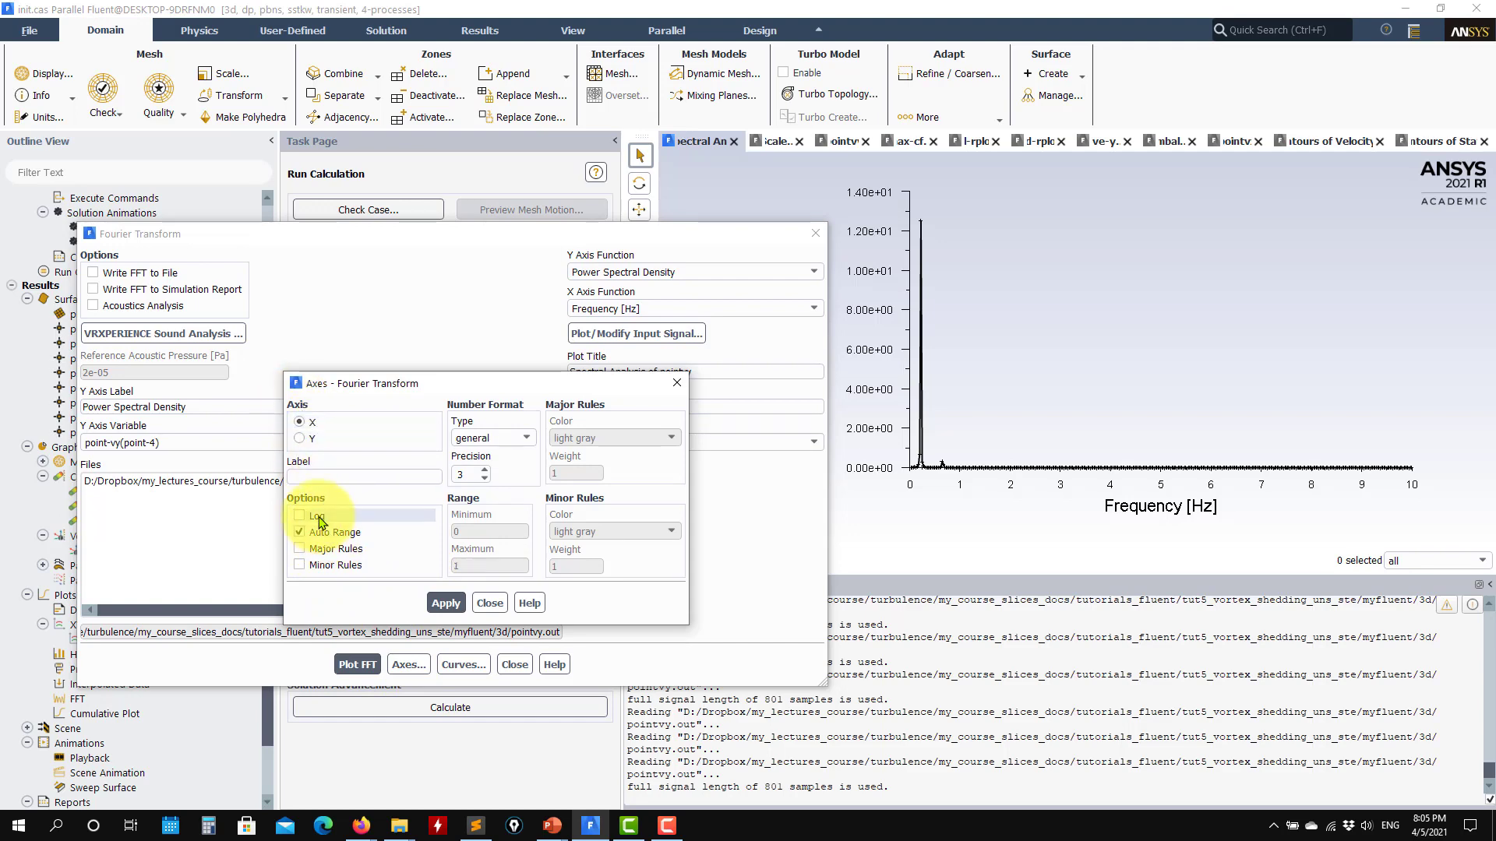
click(484, 604)
click(356, 664)
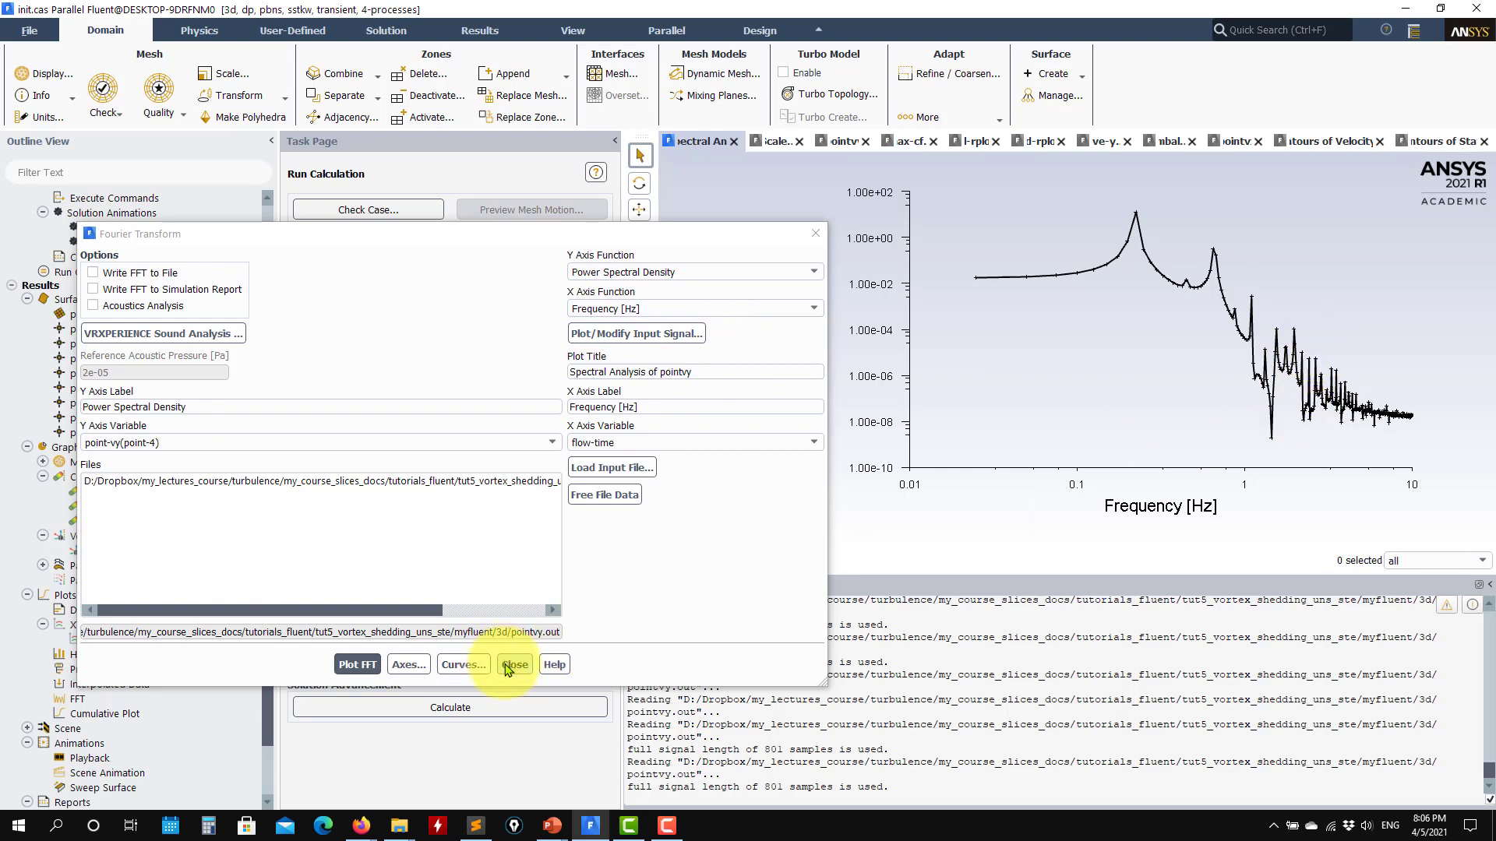
- Set the X axis variable to Time Step and replot the FFT
click(712, 443)
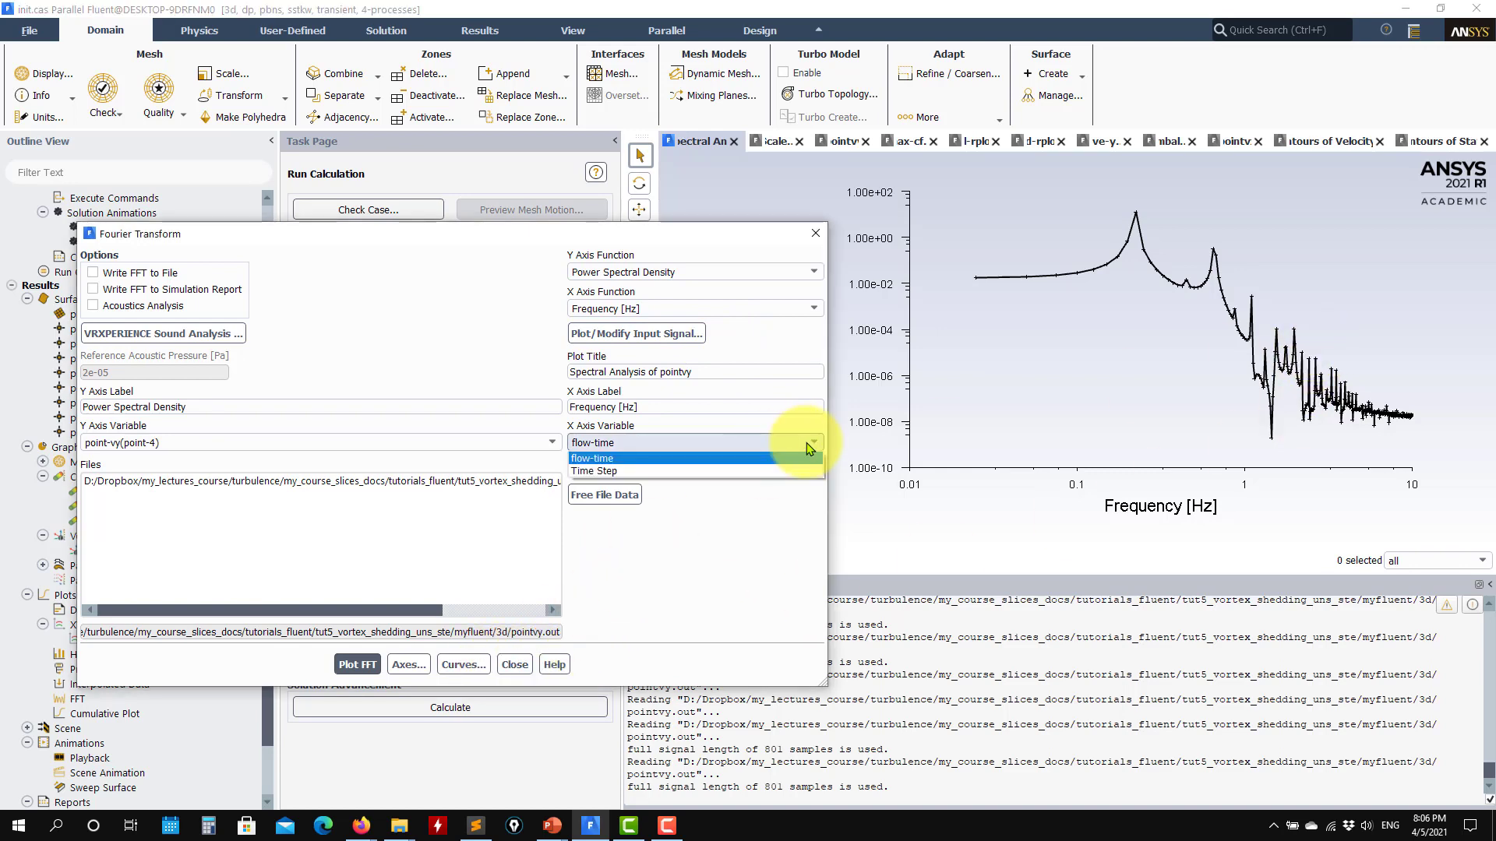
click(596, 471)
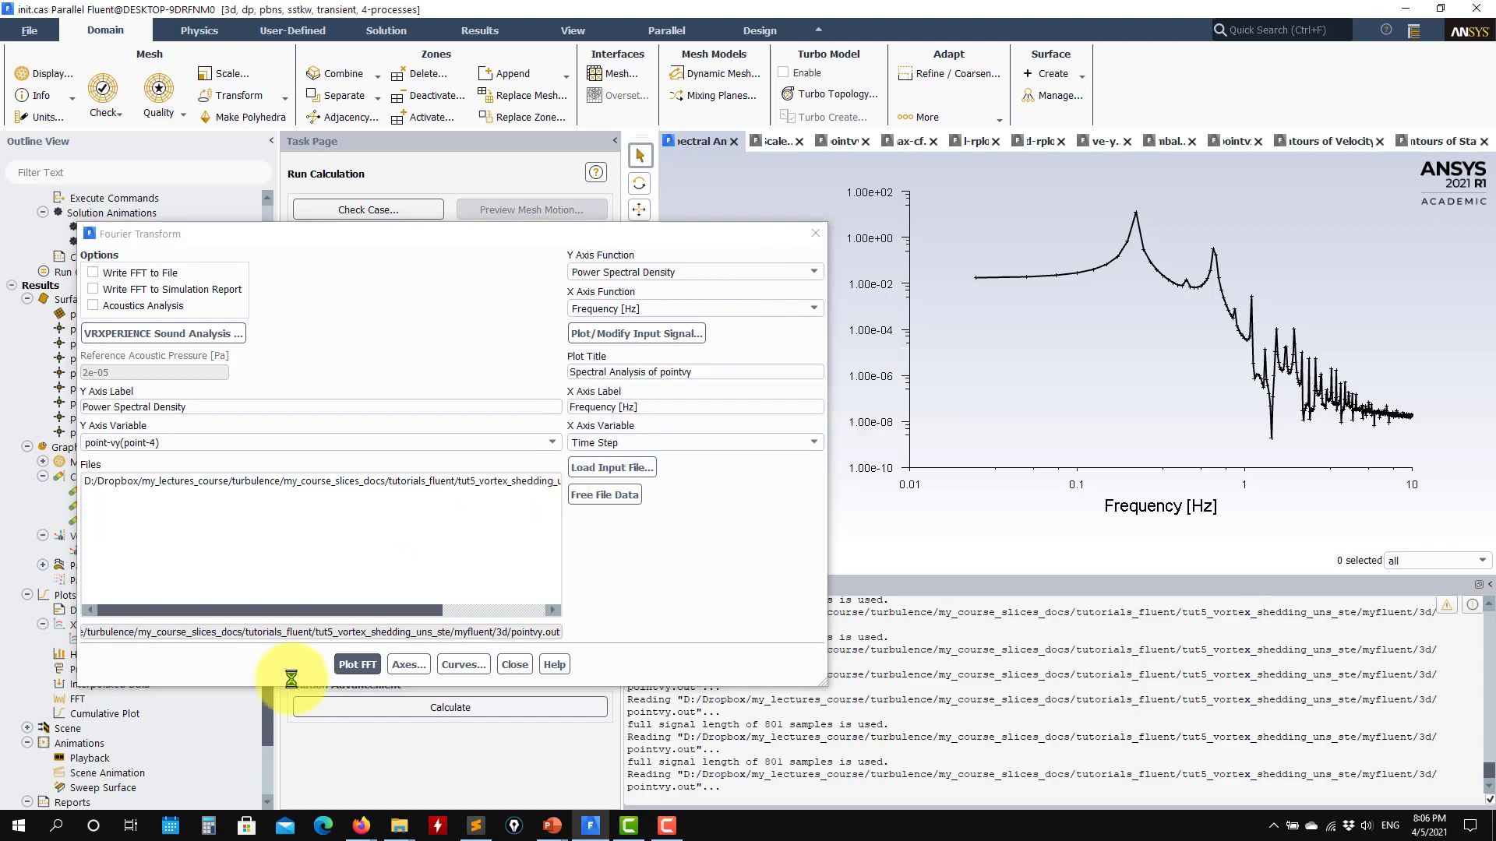
click(358, 664)
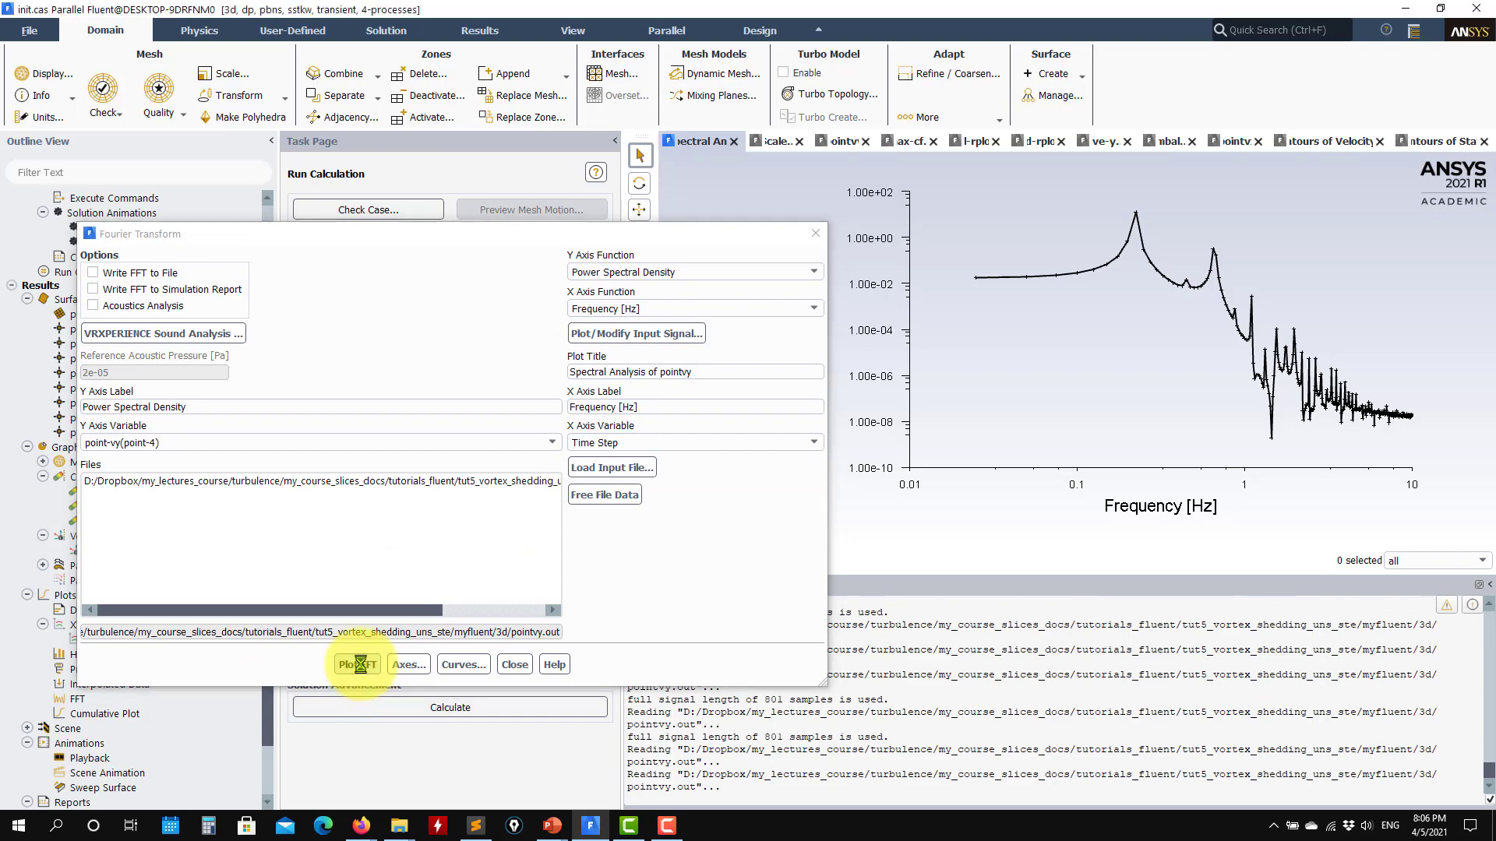
- Set the X axis variable back to flow-time and replot the FFT of the point-4 velocity signal
click(770, 446)
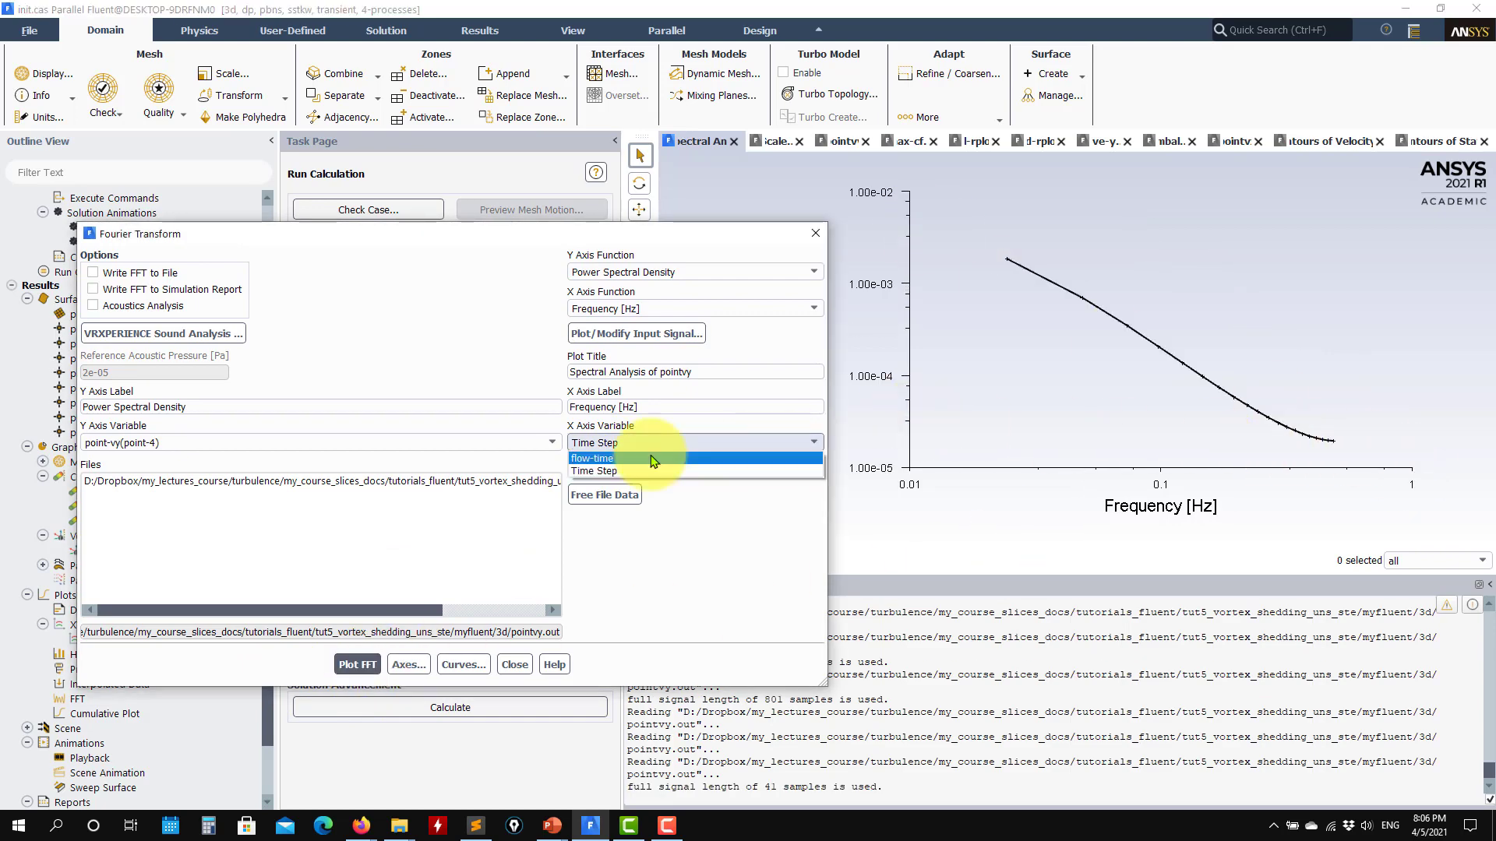
click(611, 459)
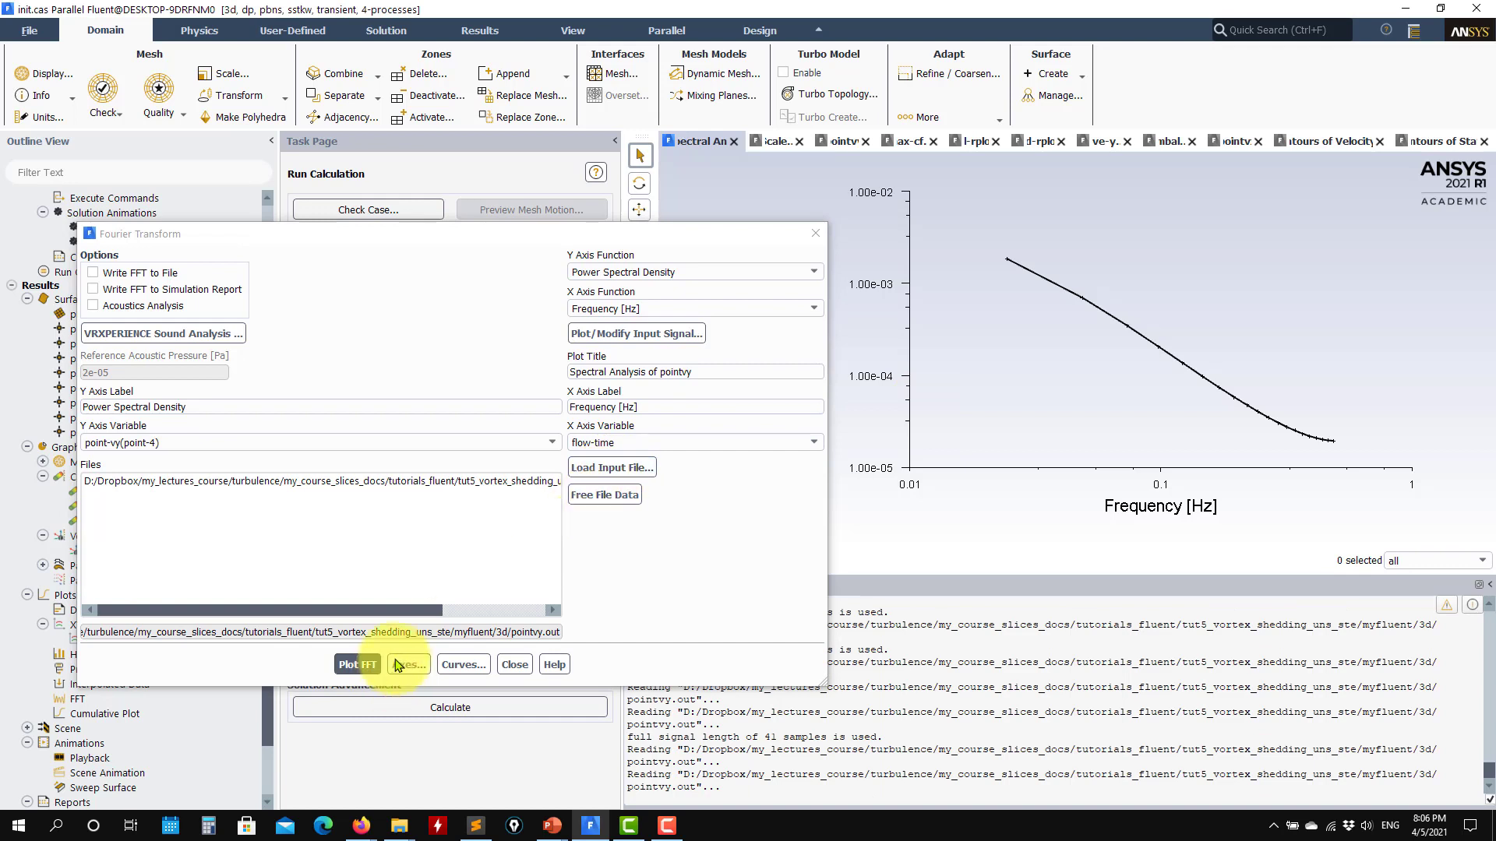
click(356, 665)
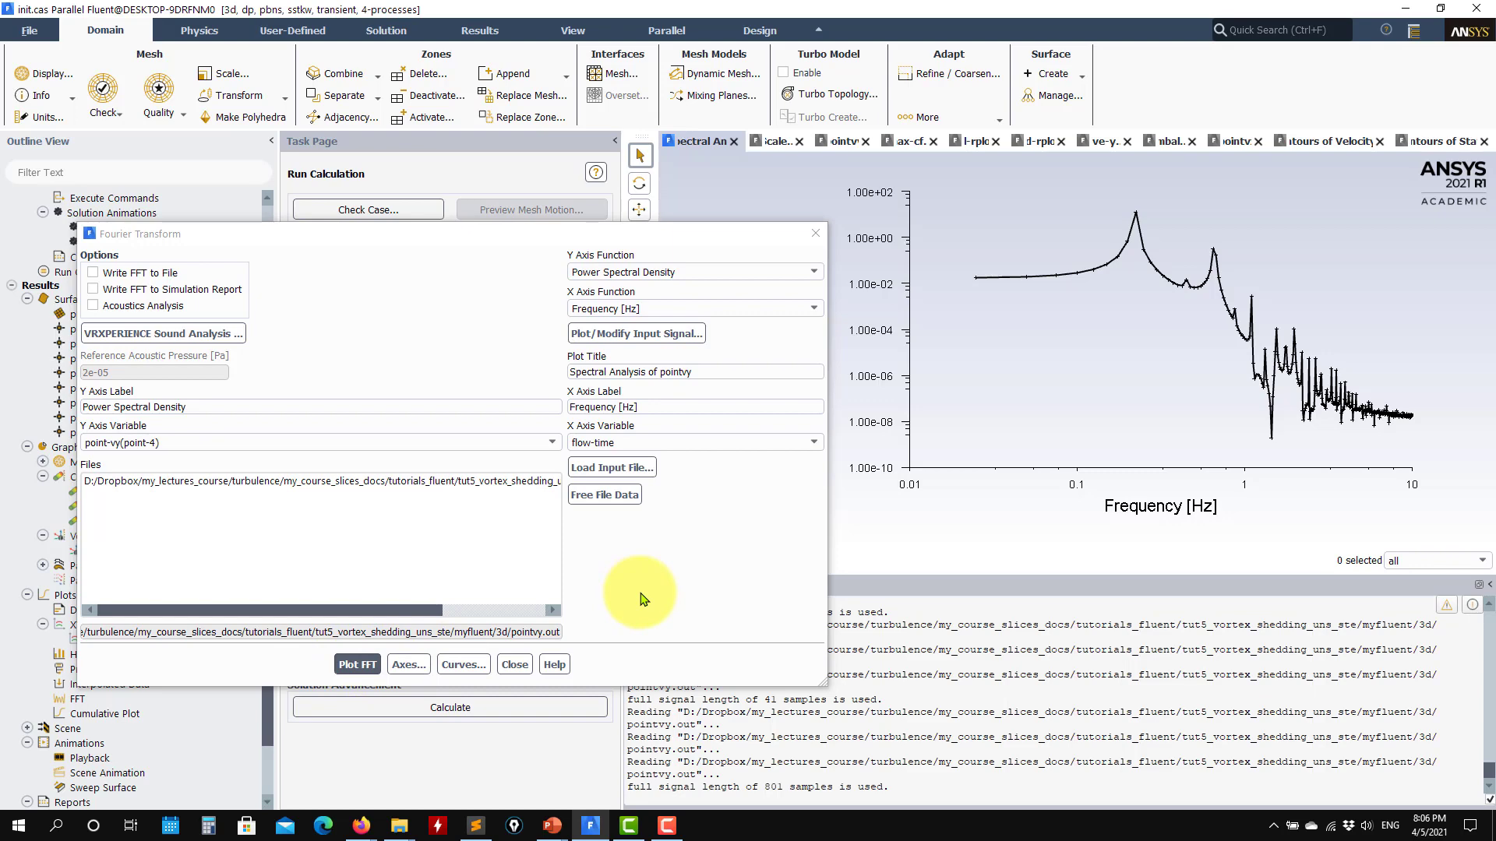
- Switch the X axis variable to Time Step again and replot the FFT for comparison
drag(438, 235, 662, 202)
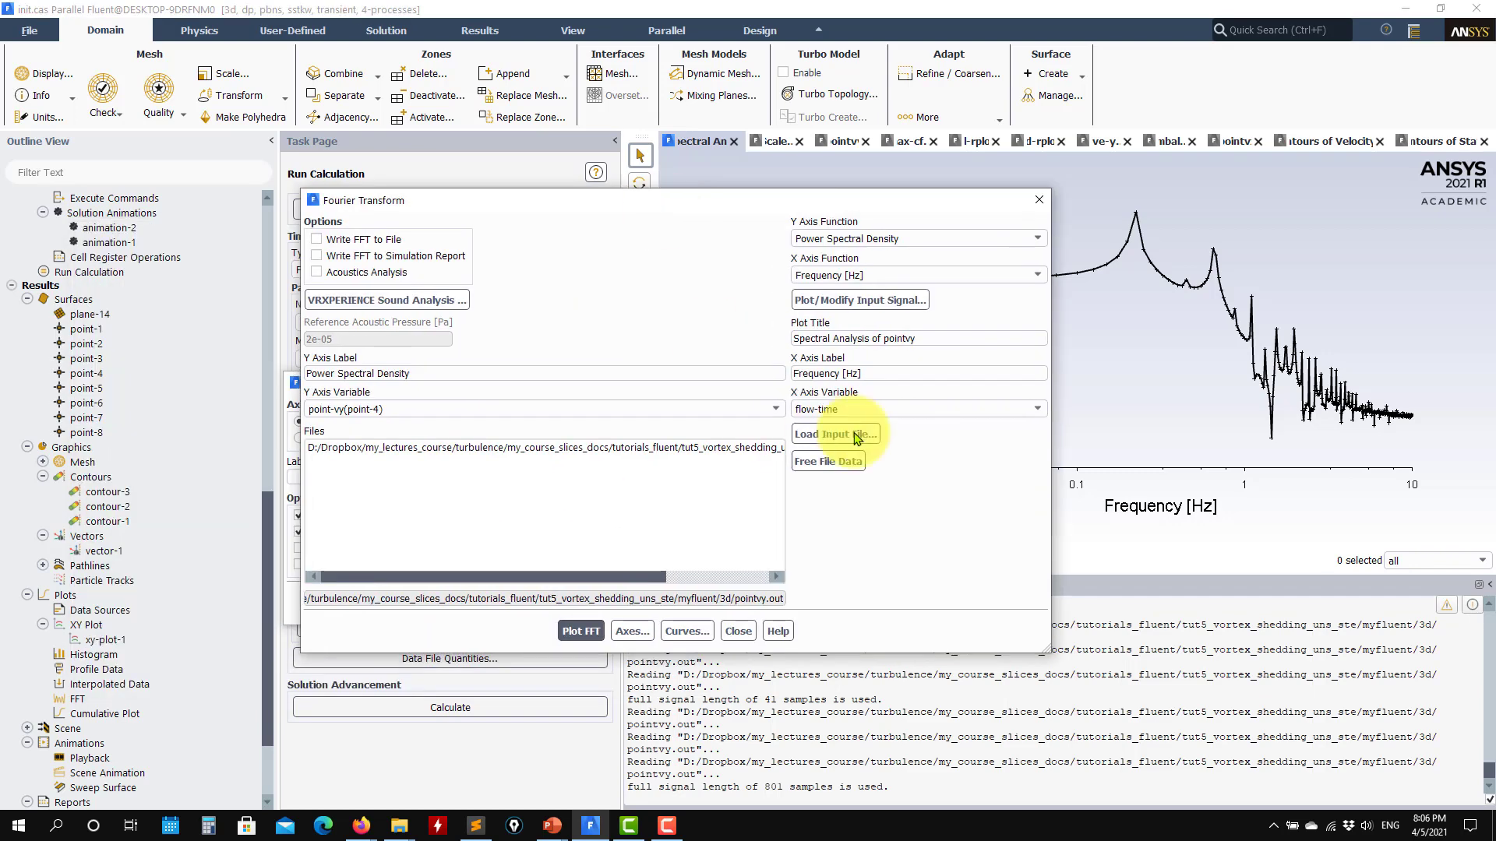
click(942, 409)
click(845, 437)
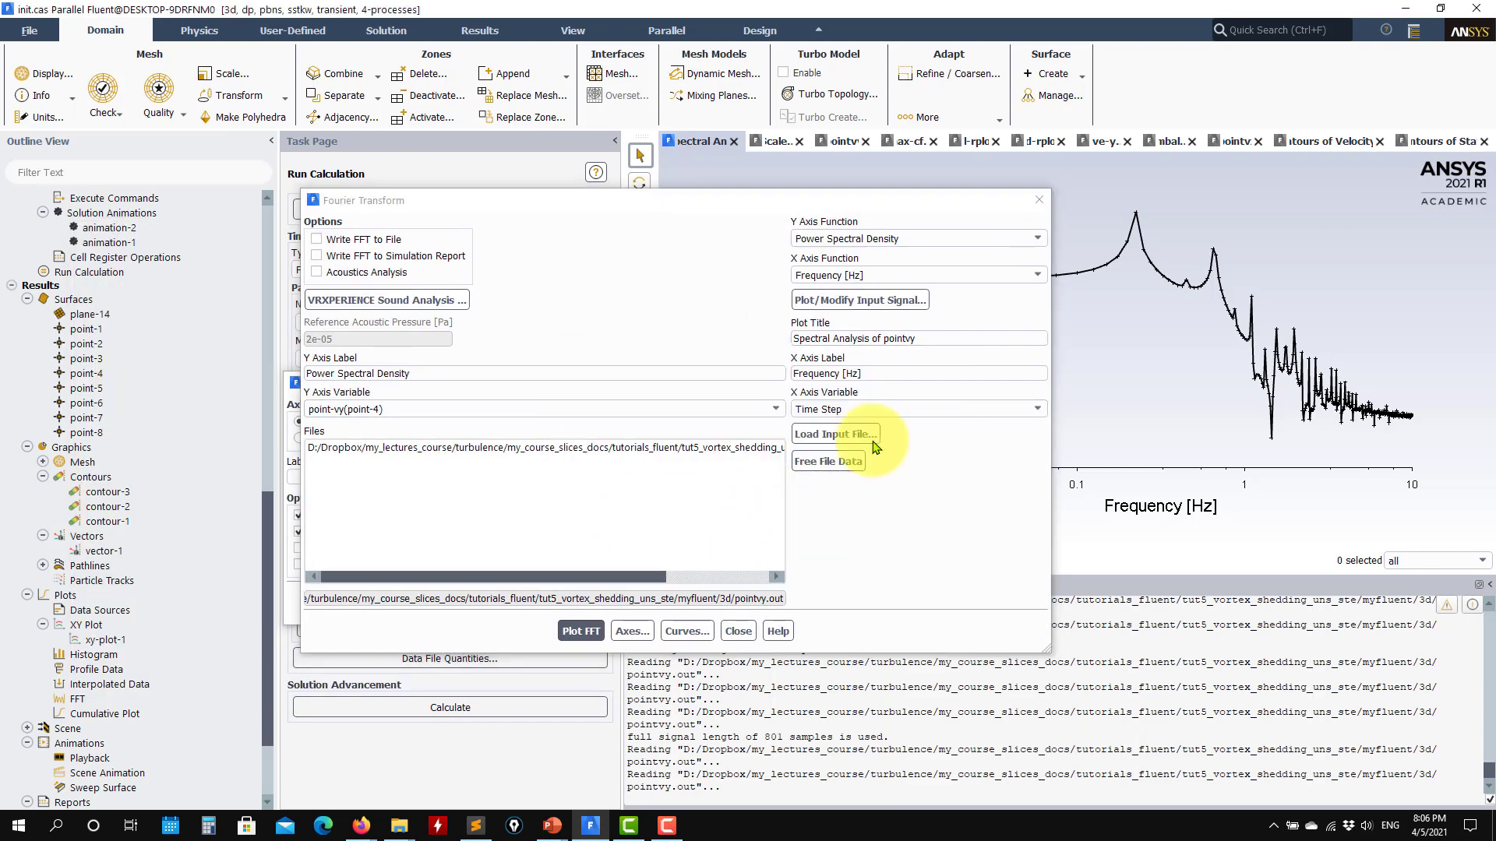
click(565, 633)
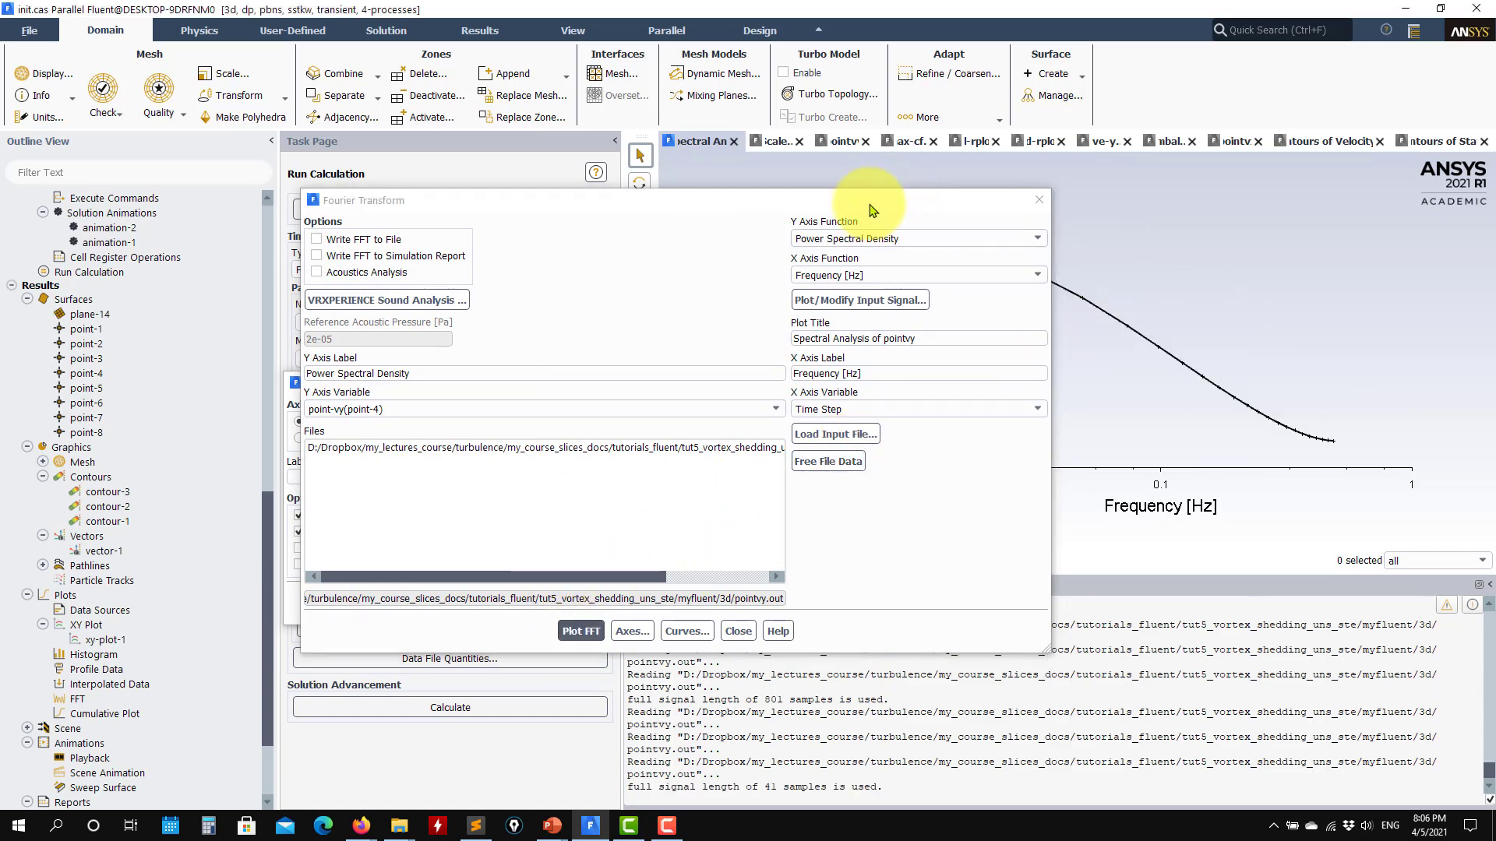
- Restore flow-time as the X axis variable and replot the power spectral density
drag(887, 204, 860, 148)
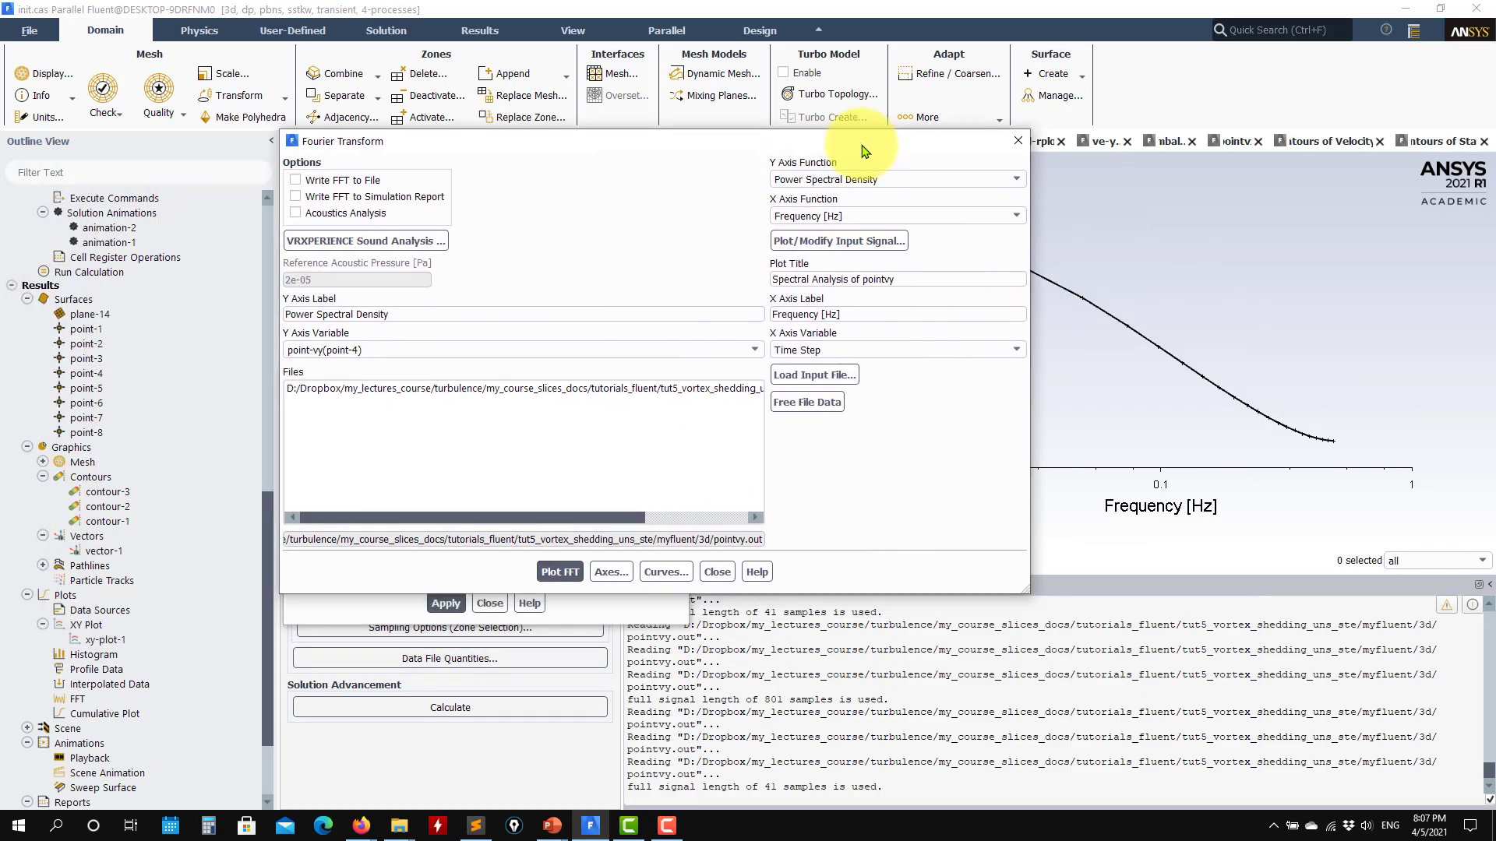
click(976, 350)
click(796, 365)
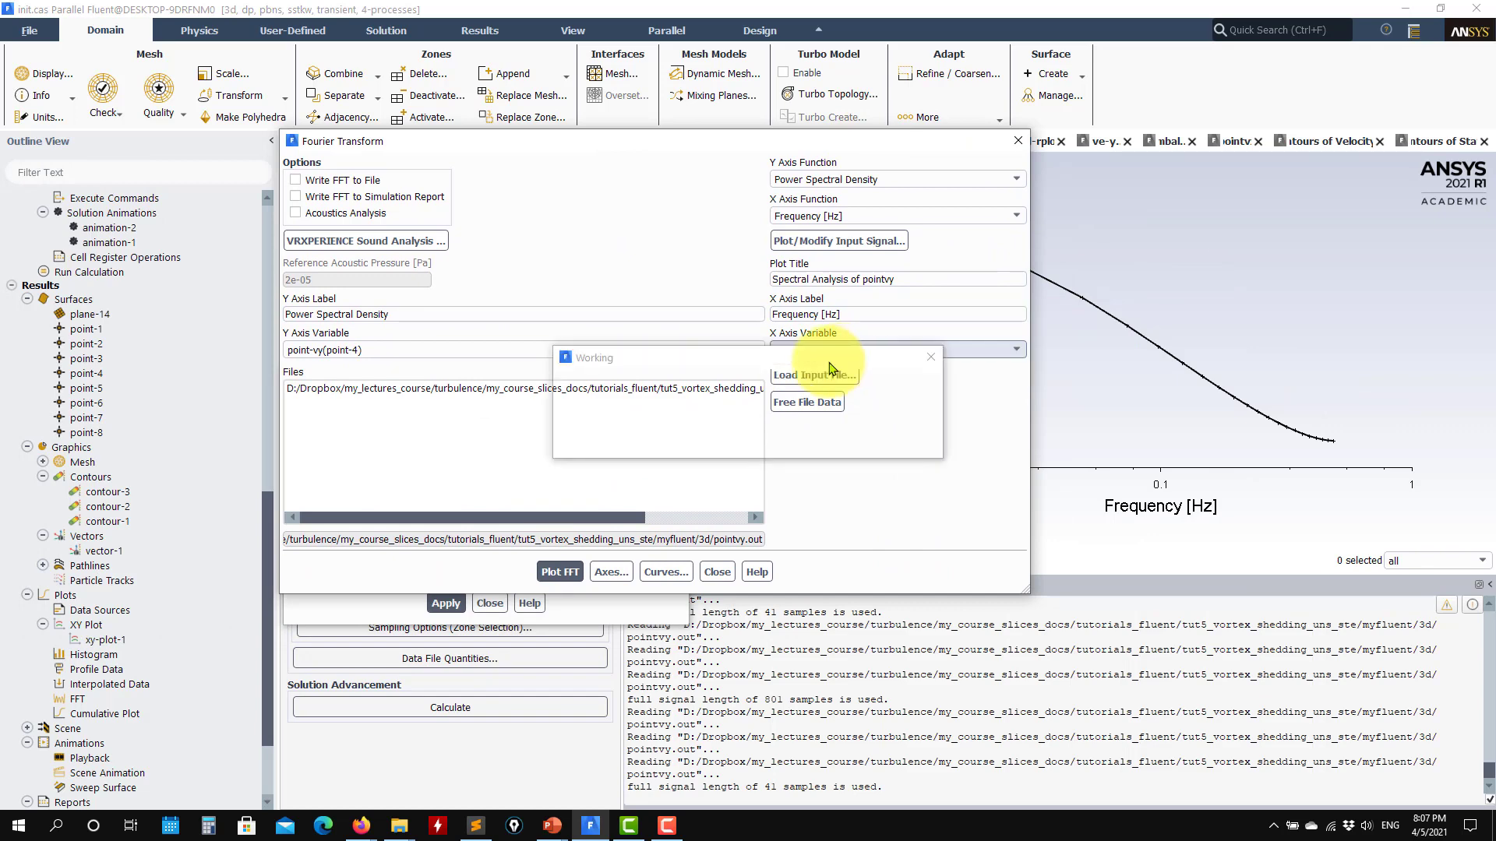
click(570, 579)
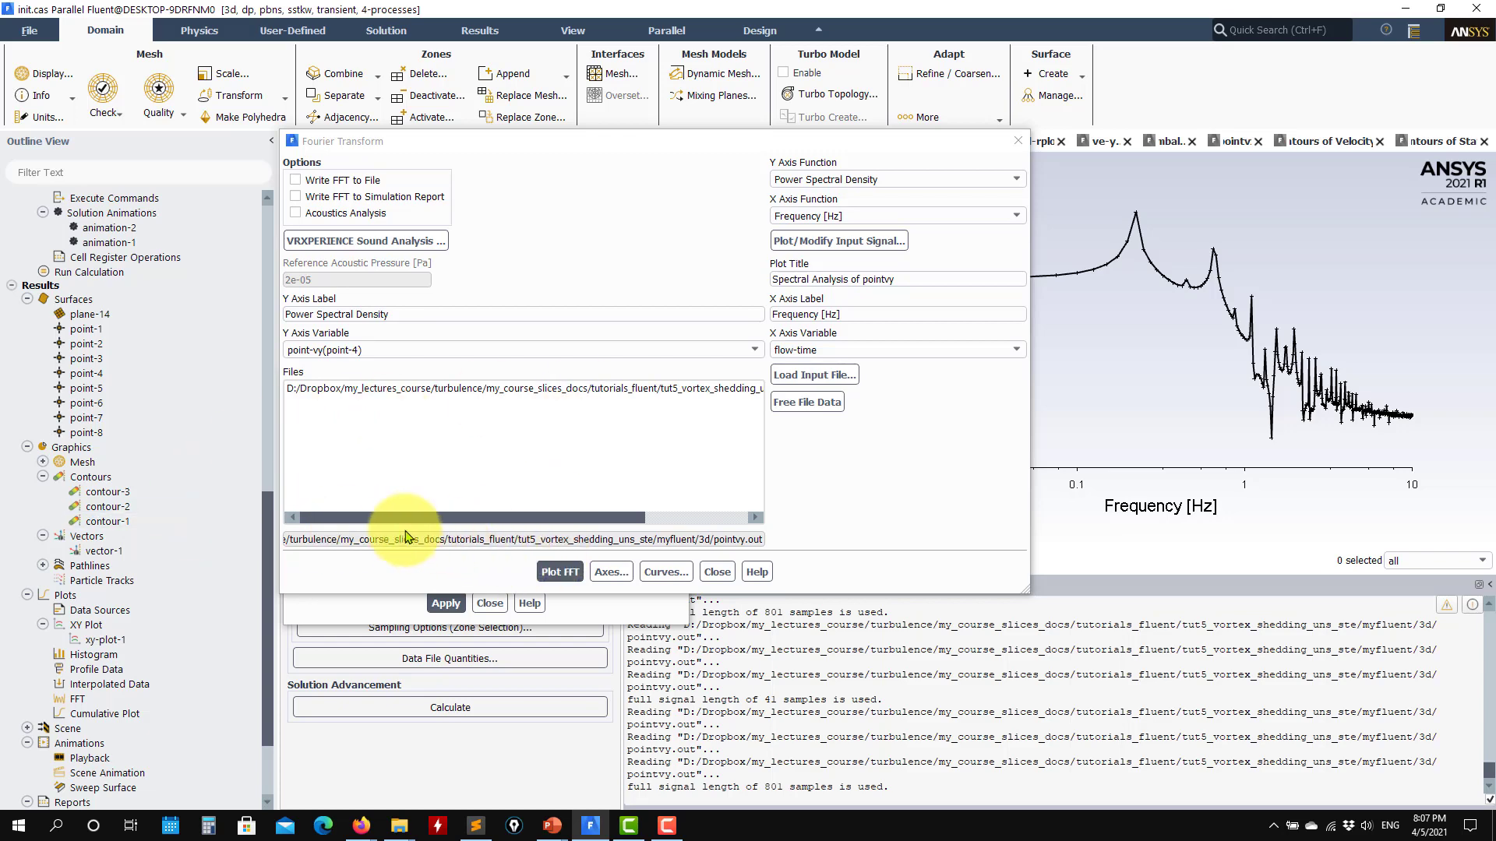
- Open the Run Calculation settings, close the axes settings and check the time step size
drag(267, 551, 259, 446)
click(50, 510)
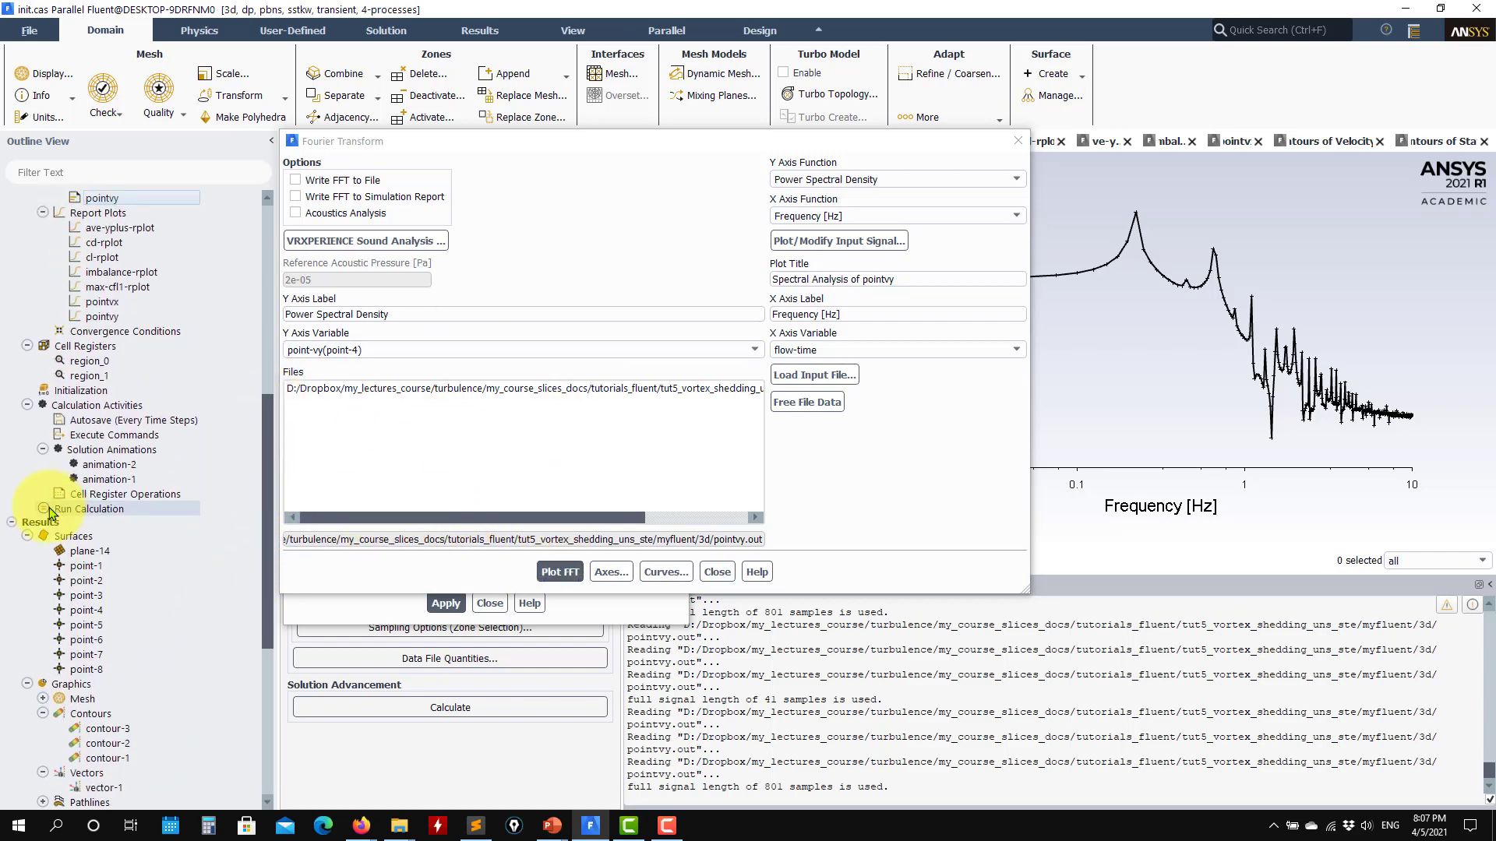
drag(460, 143, 889, 130)
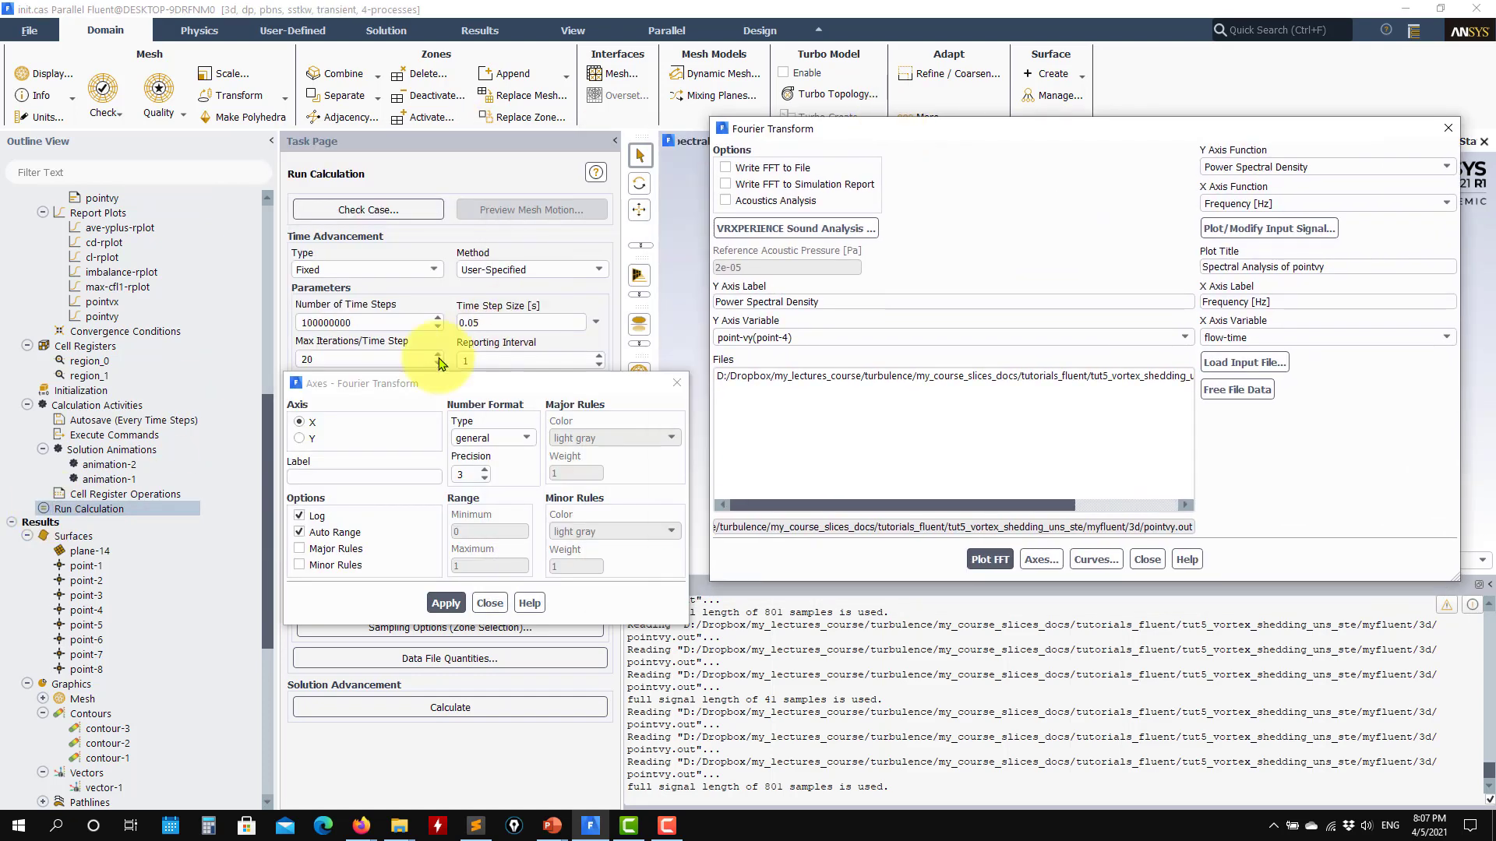
click(676, 383)
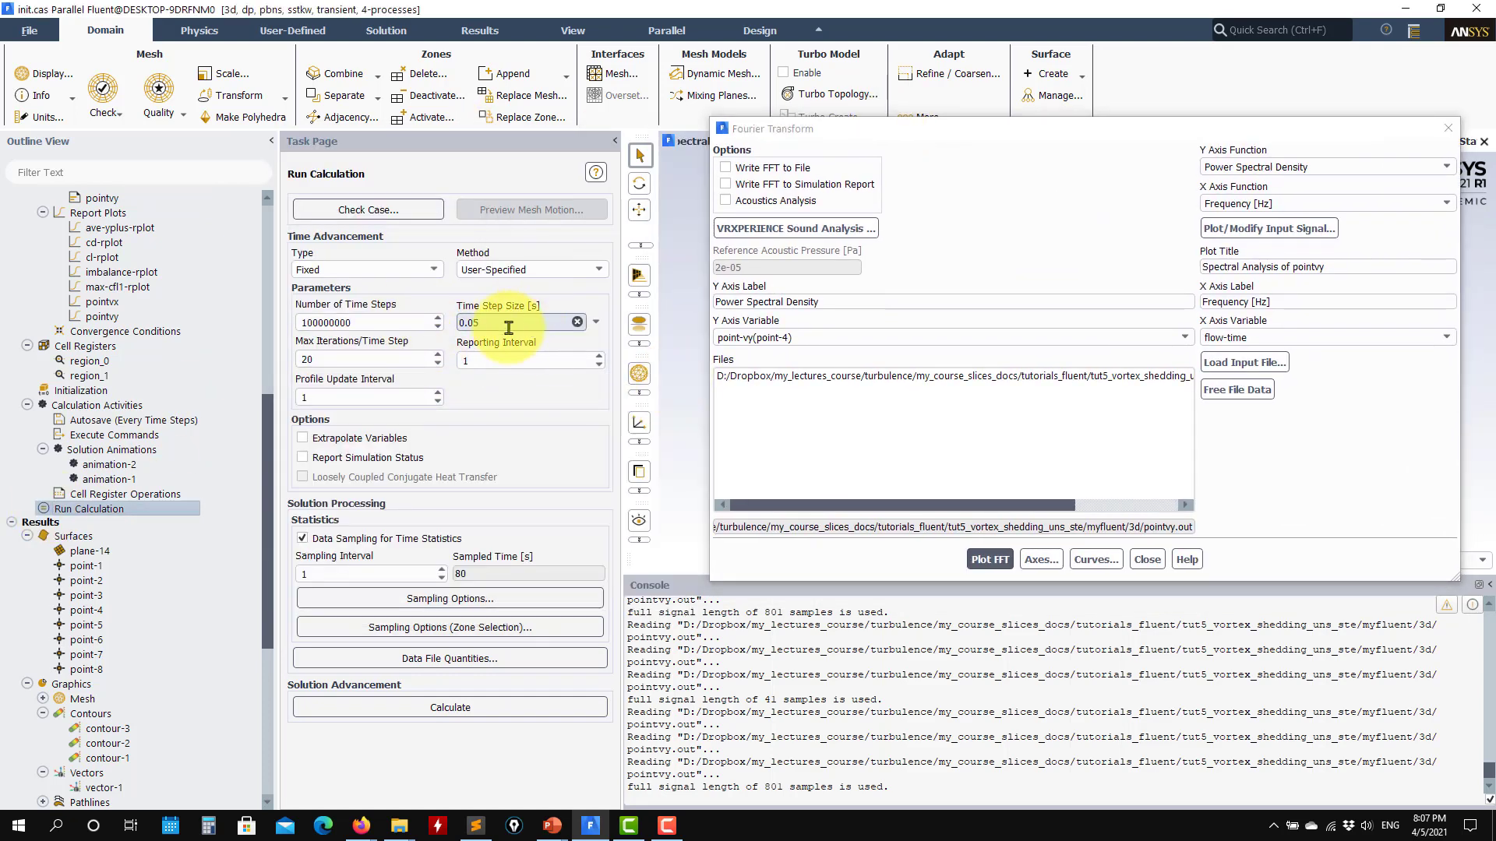
drag(506, 323, 437, 324)
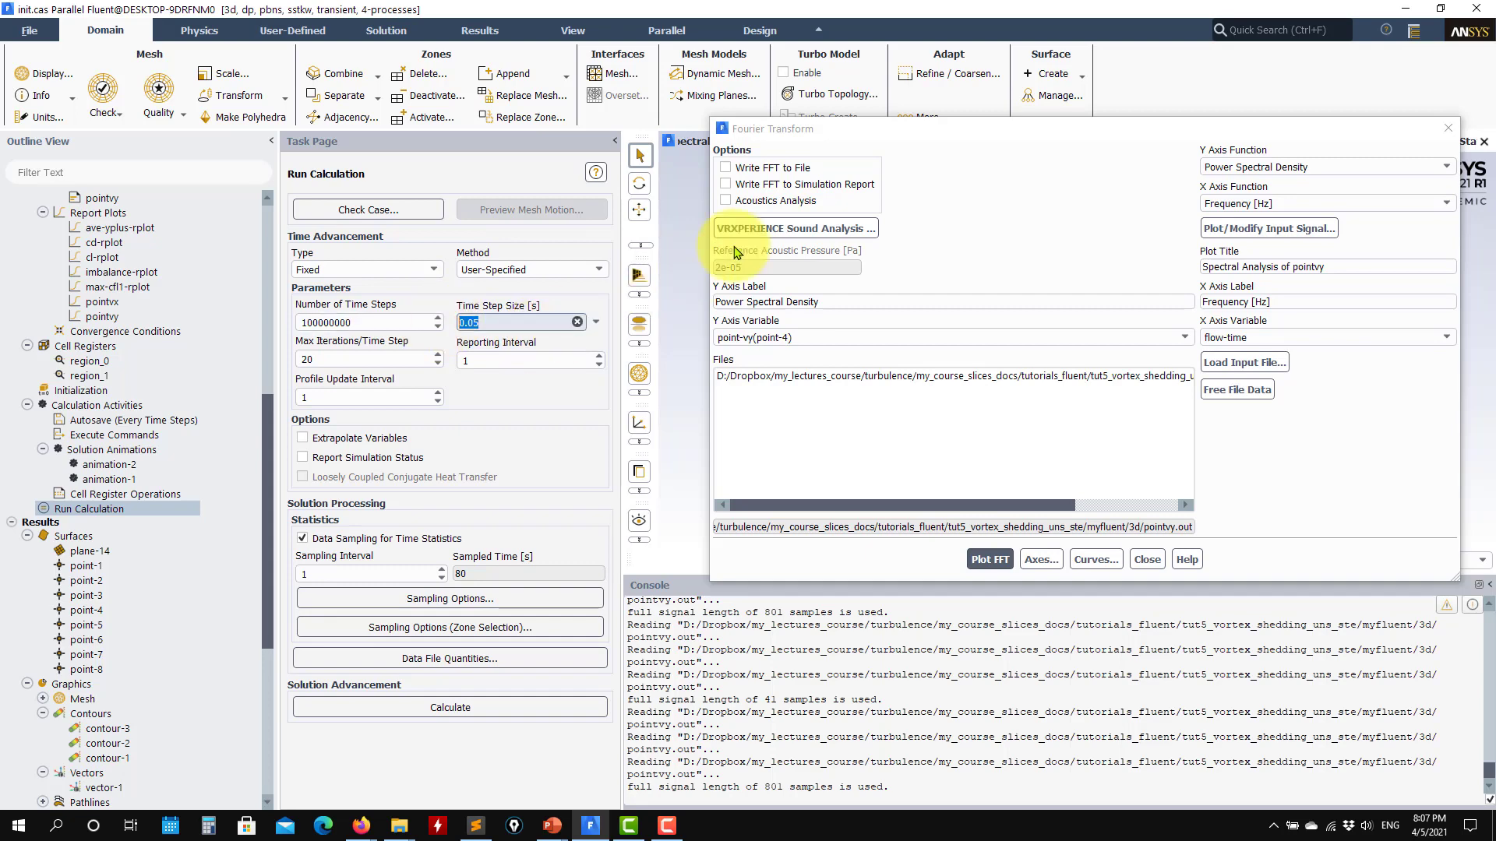
- Try Adaptive time advancement with the CFL-Based method and a Courant number of 10, and return the type to Fixed
drag(1039, 131, 889, 198)
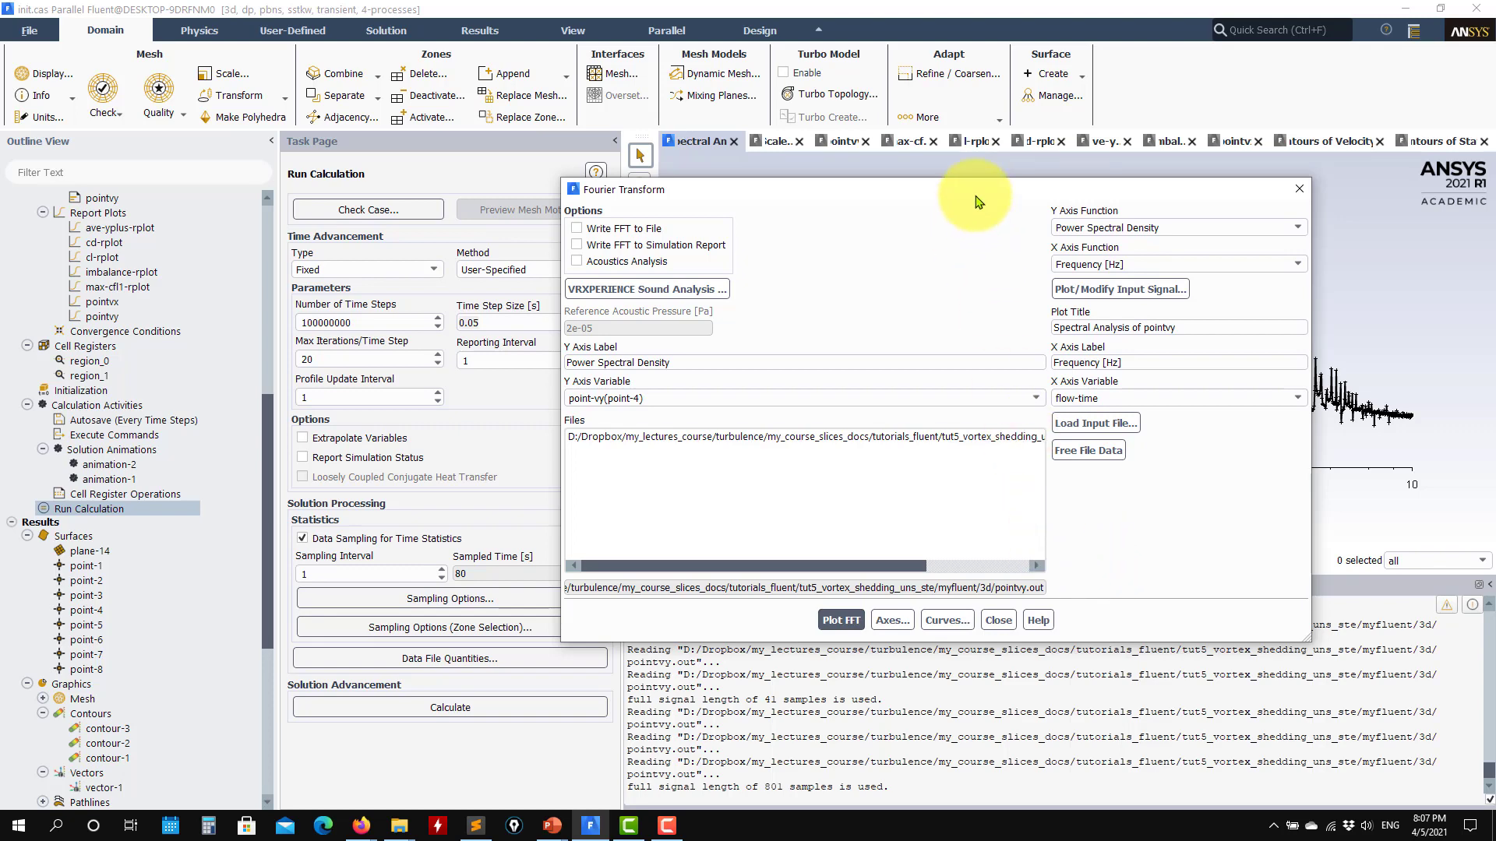
drag(989, 195, 1097, 239)
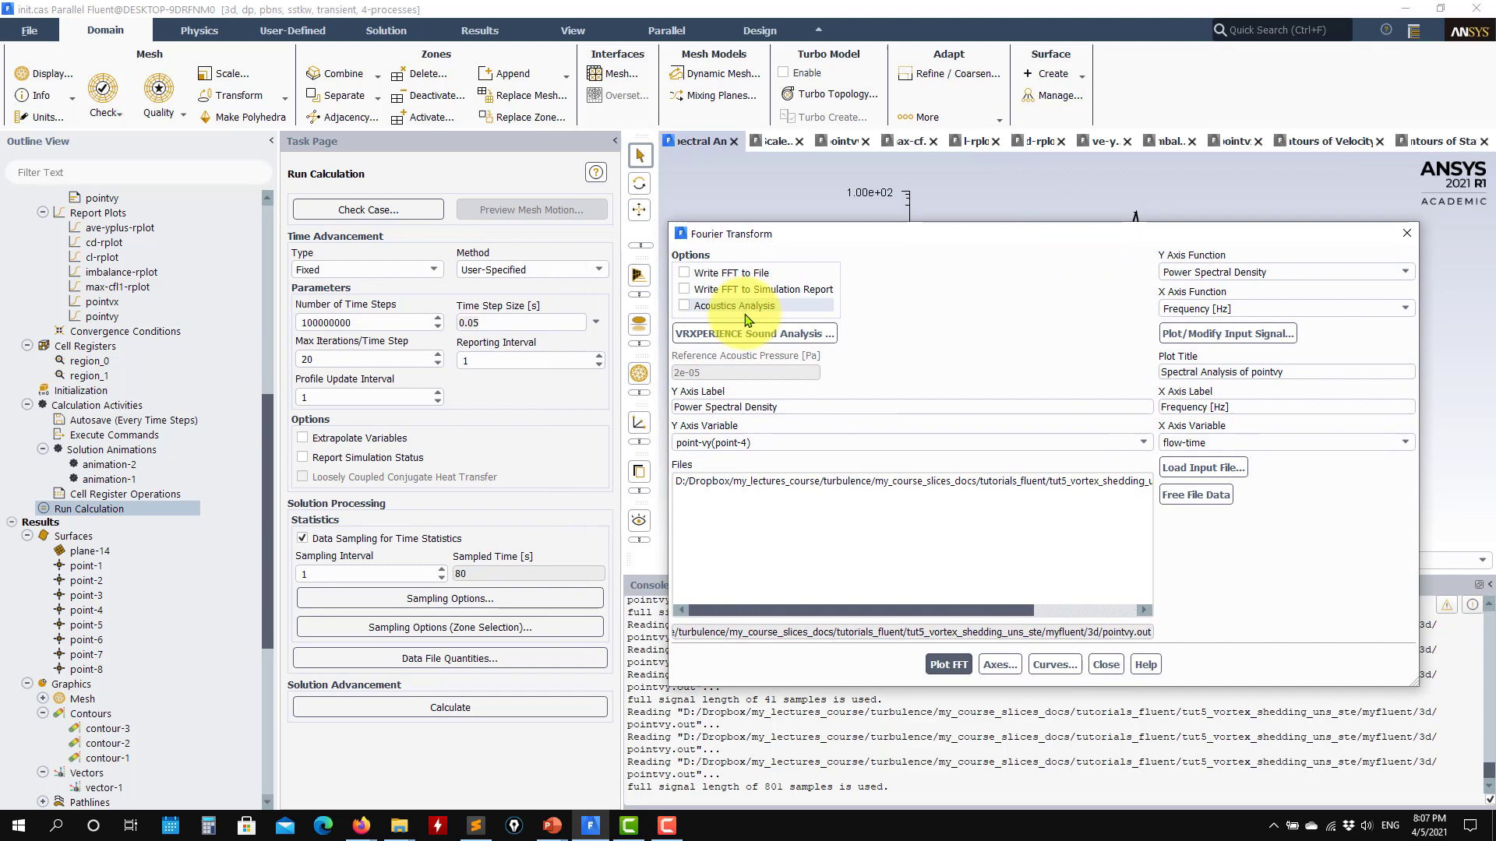
click(435, 272)
click(335, 301)
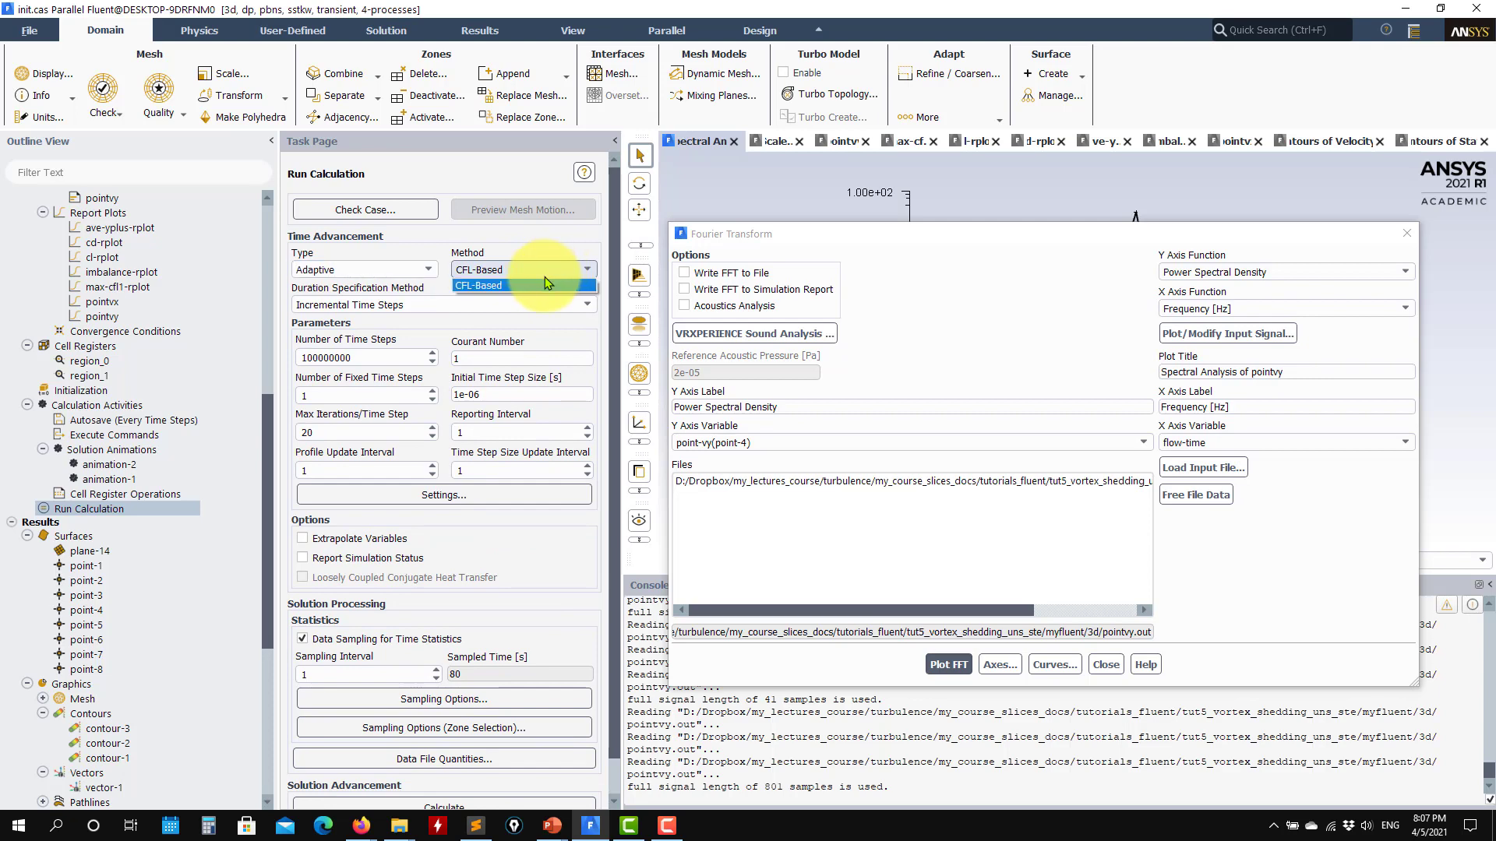
click(544, 282)
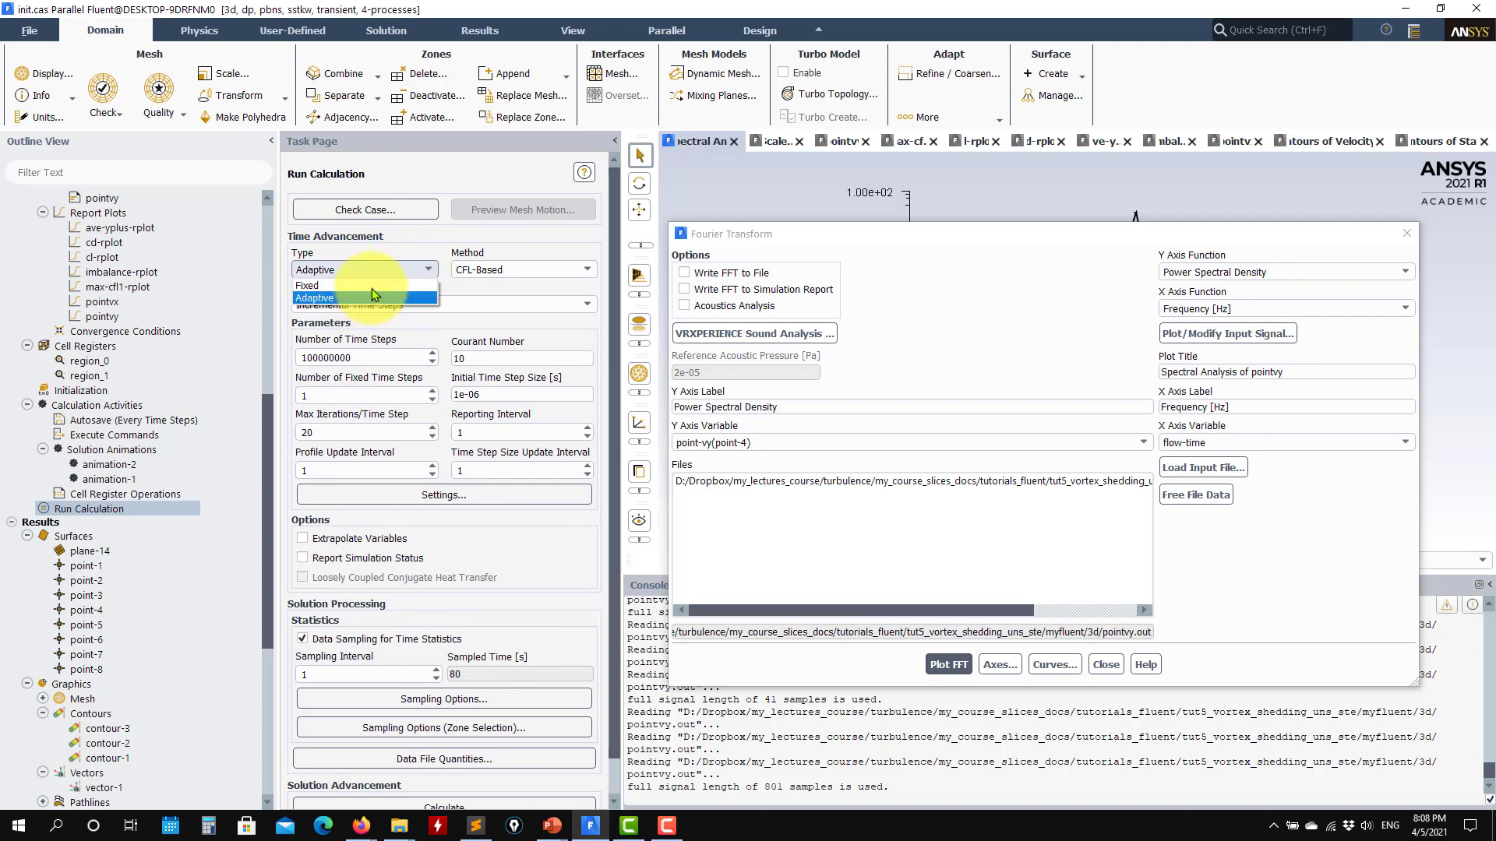
click(366, 285)
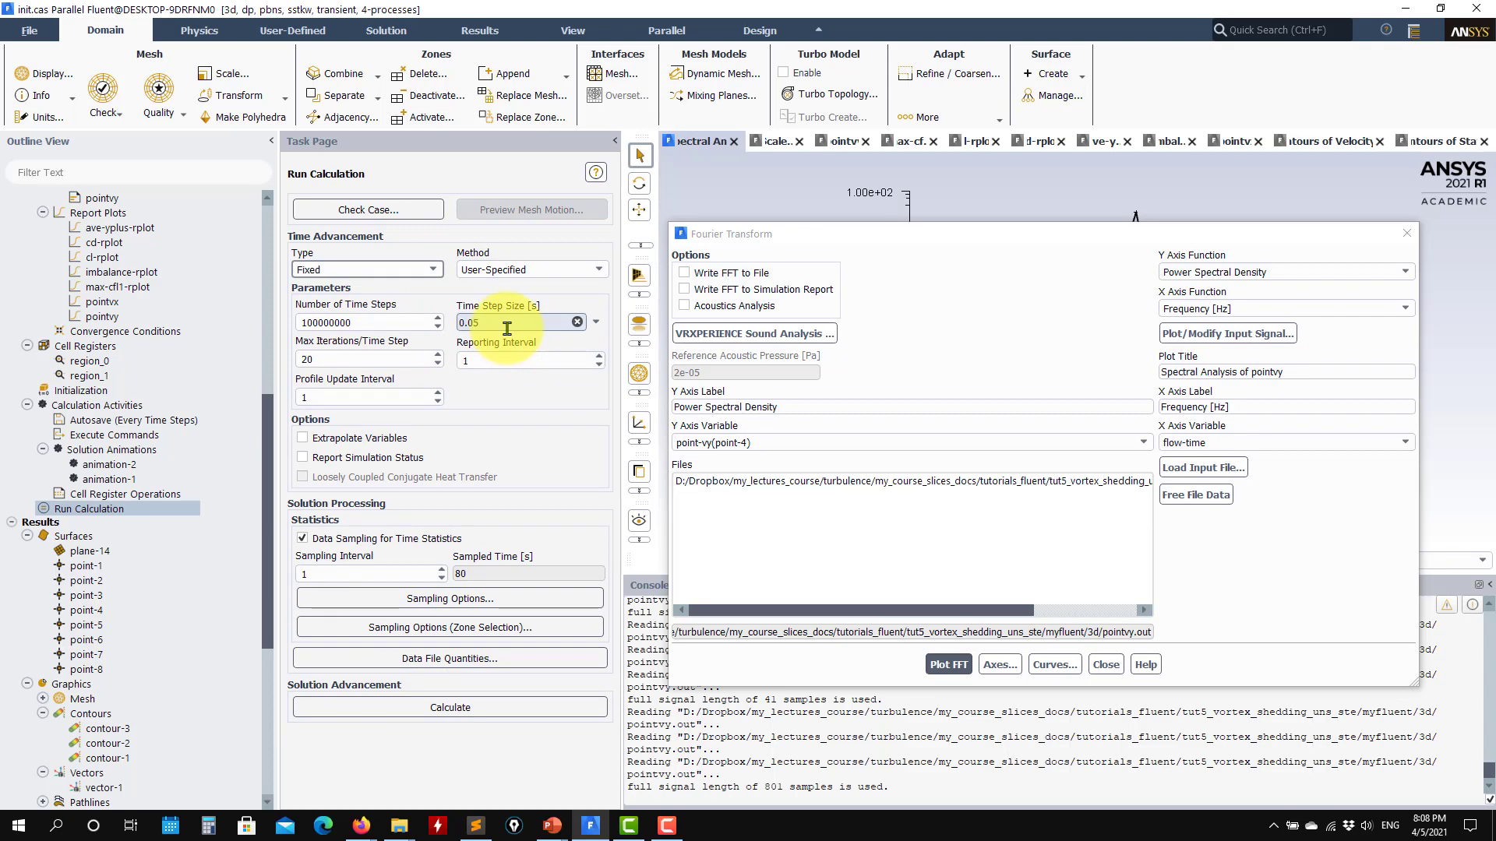
- Apply a Hamming window to the pointvy input signal, replot the signal and its FFT, and close the signal settings
click(858, 237)
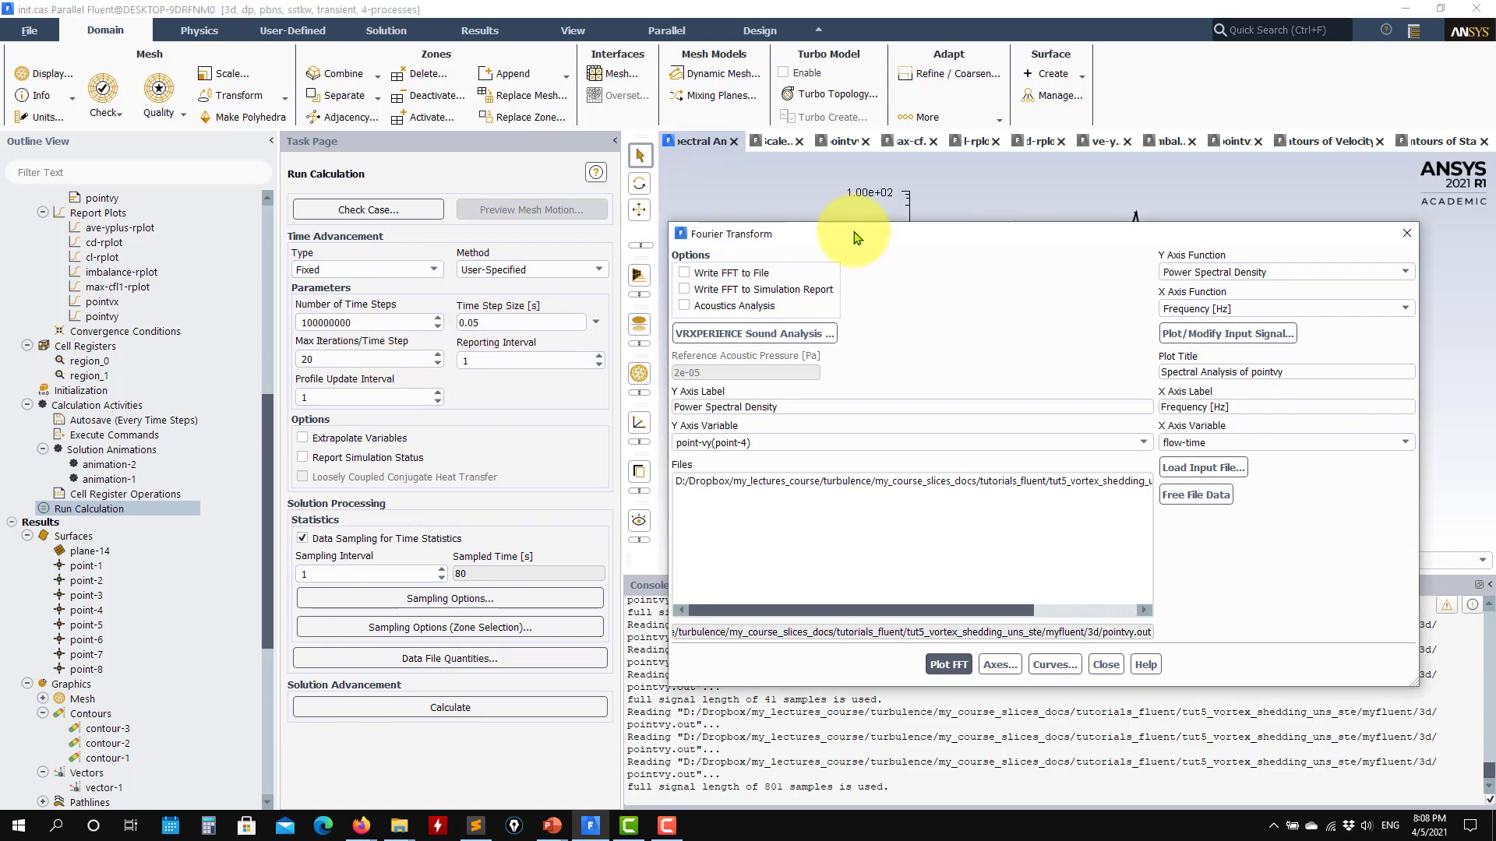
drag(872, 235, 404, 231)
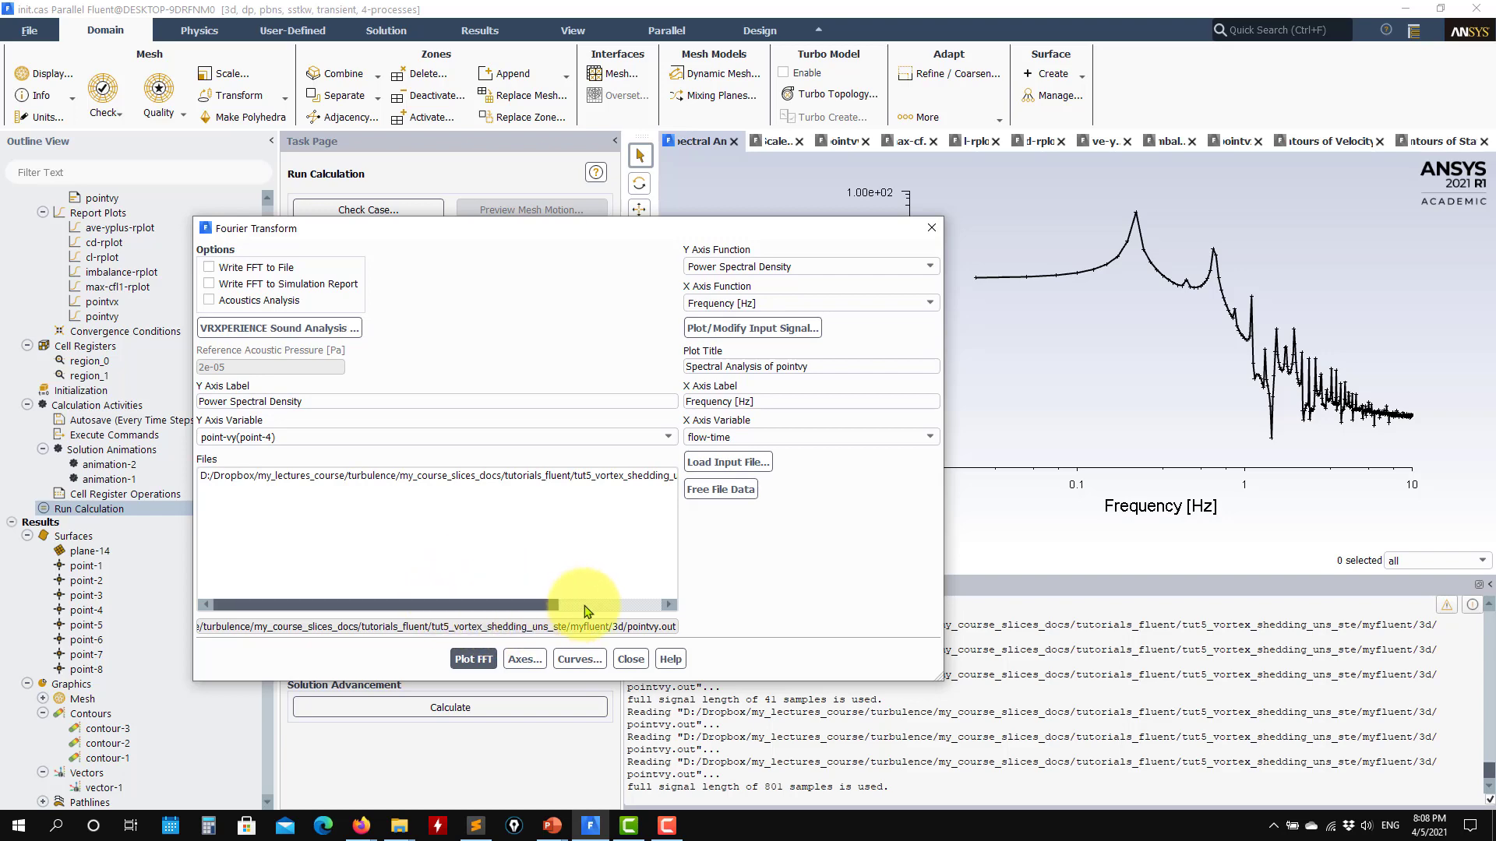
click(803, 328)
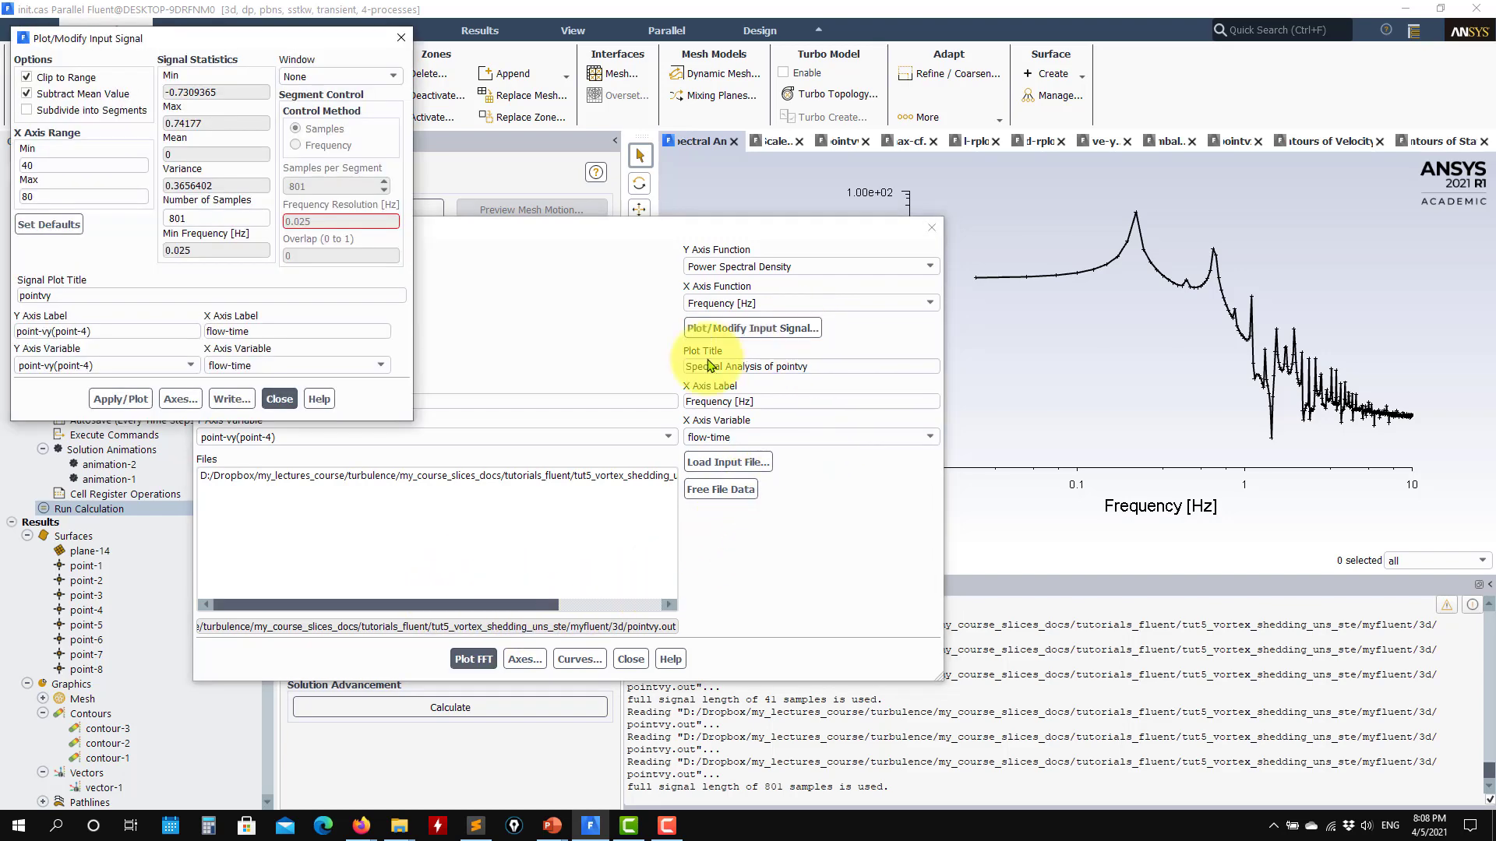
click(339, 76)
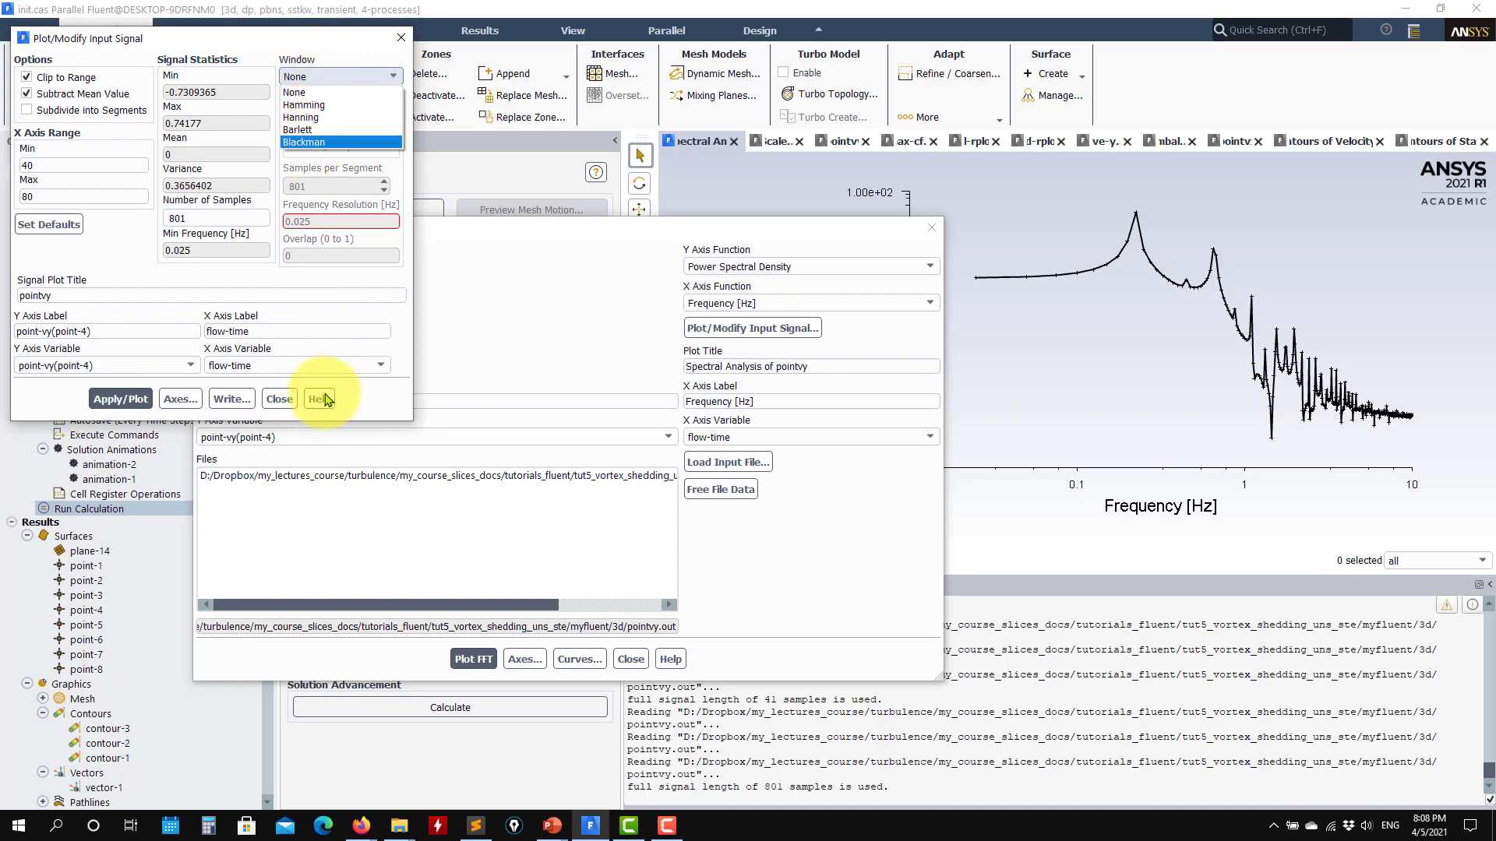
click(319, 105)
click(139, 400)
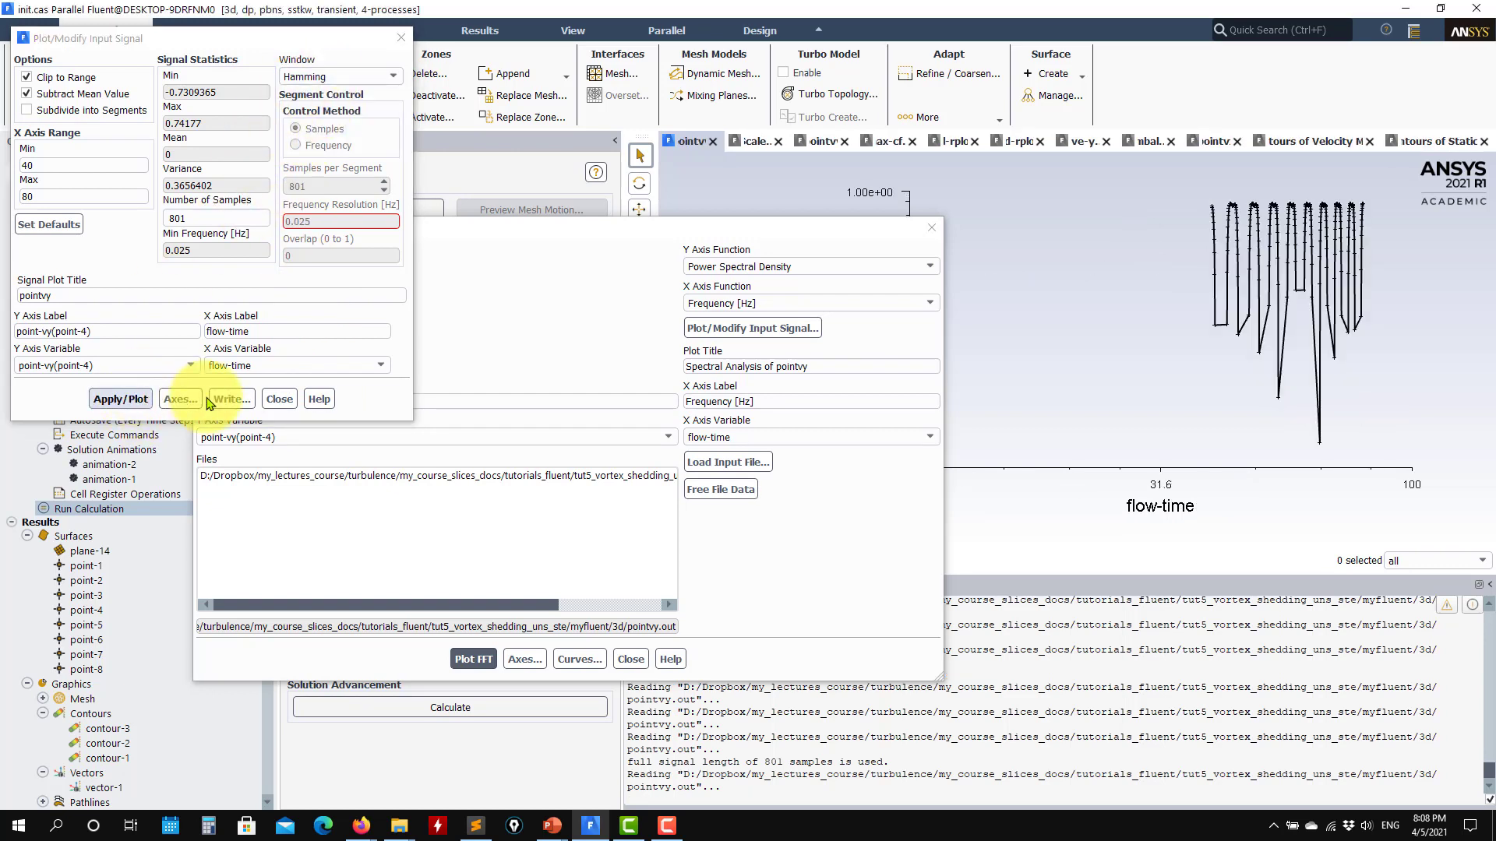
click(477, 658)
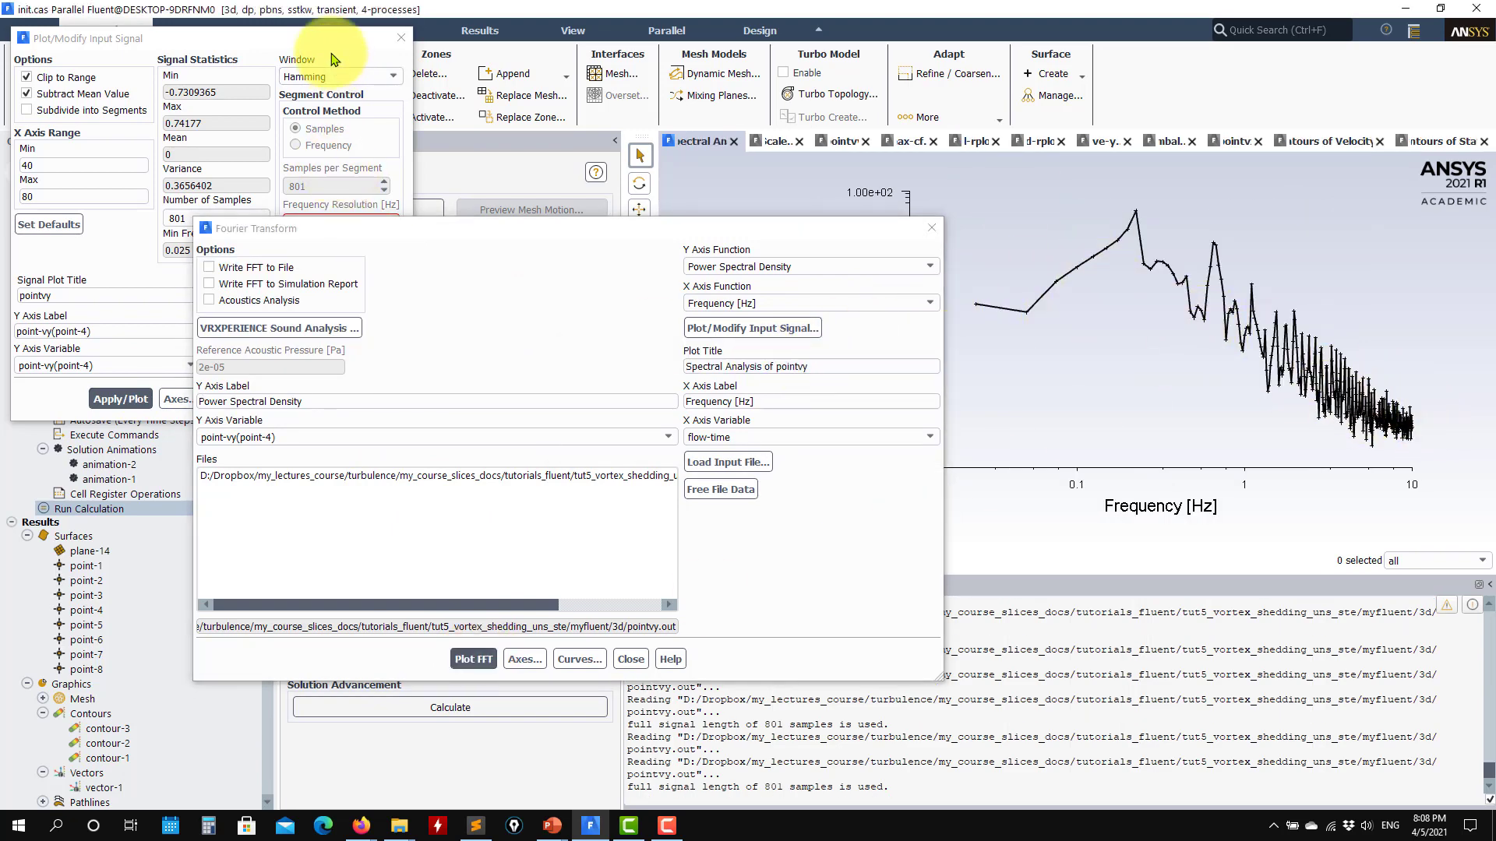
drag(337, 43, 411, 96)
click(477, 94)
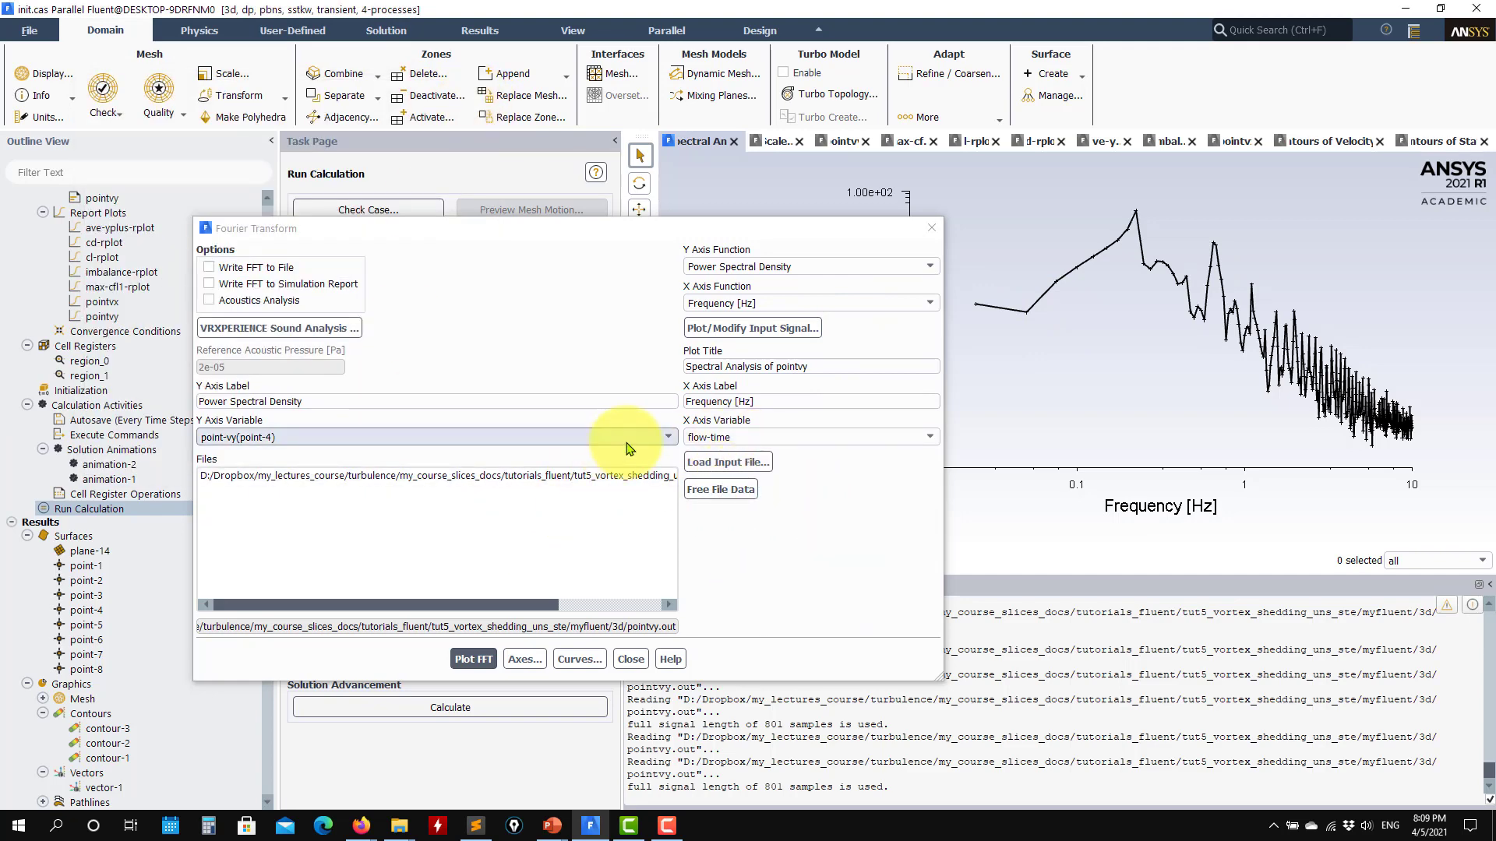
- Plot the FFT of the Y velocity signal at point-1 and at point-2 against flow-time
click(419, 438)
click(296, 453)
click(470, 659)
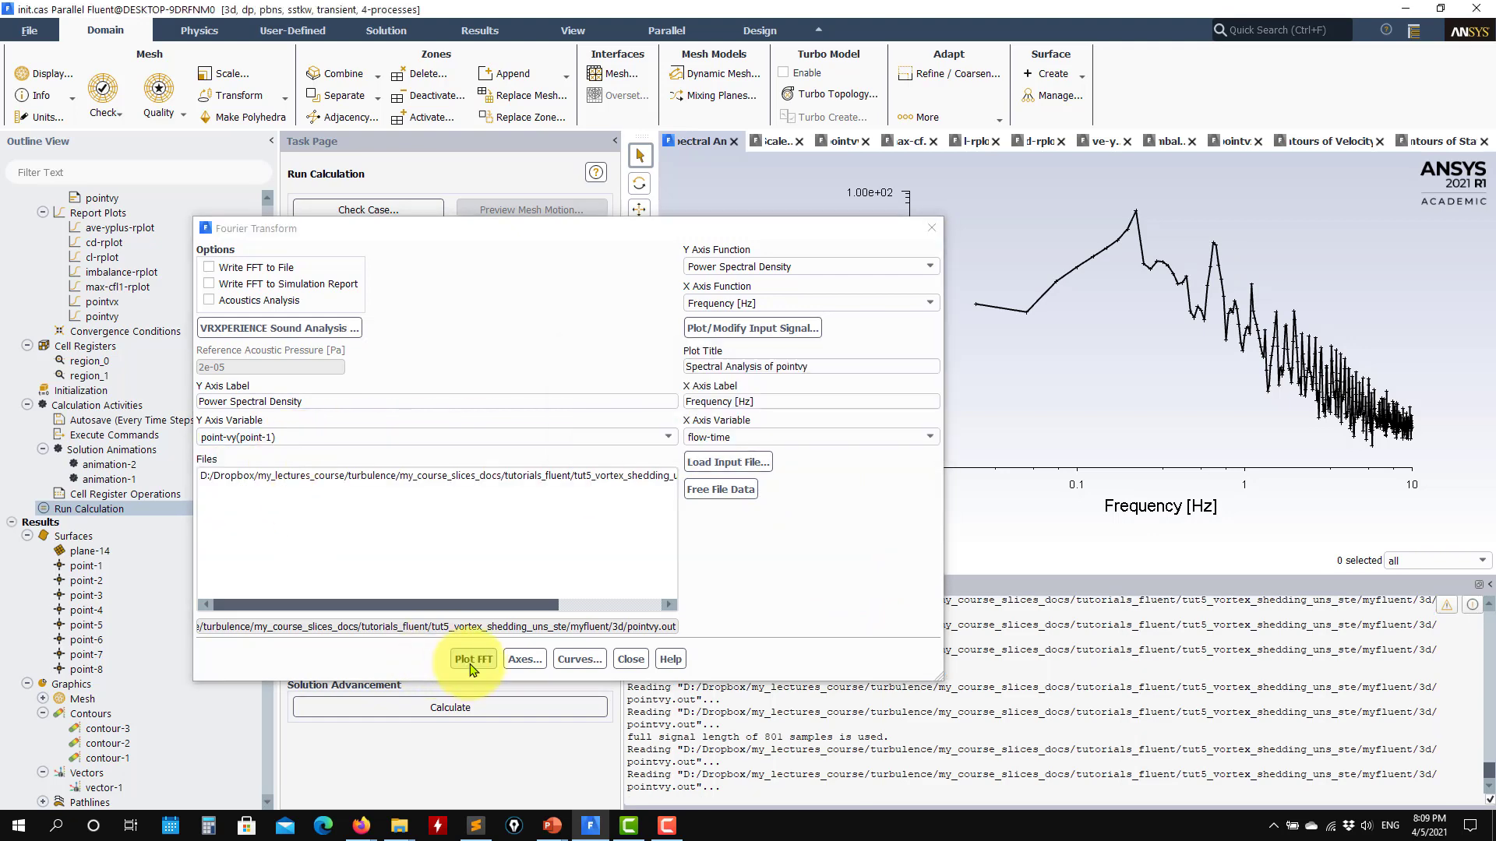
click(444, 437)
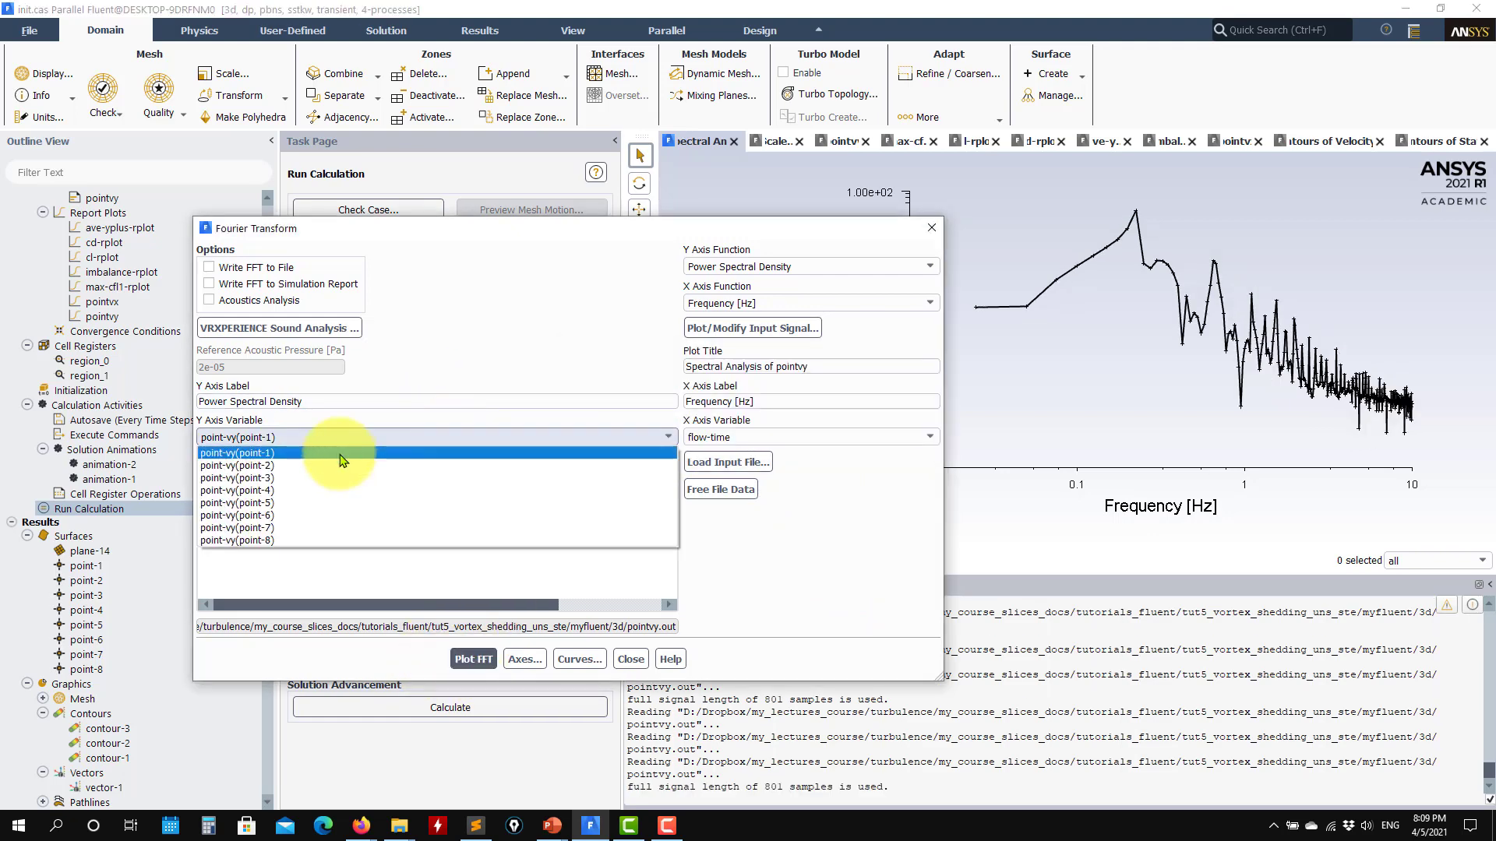
click(331, 454)
click(470, 659)
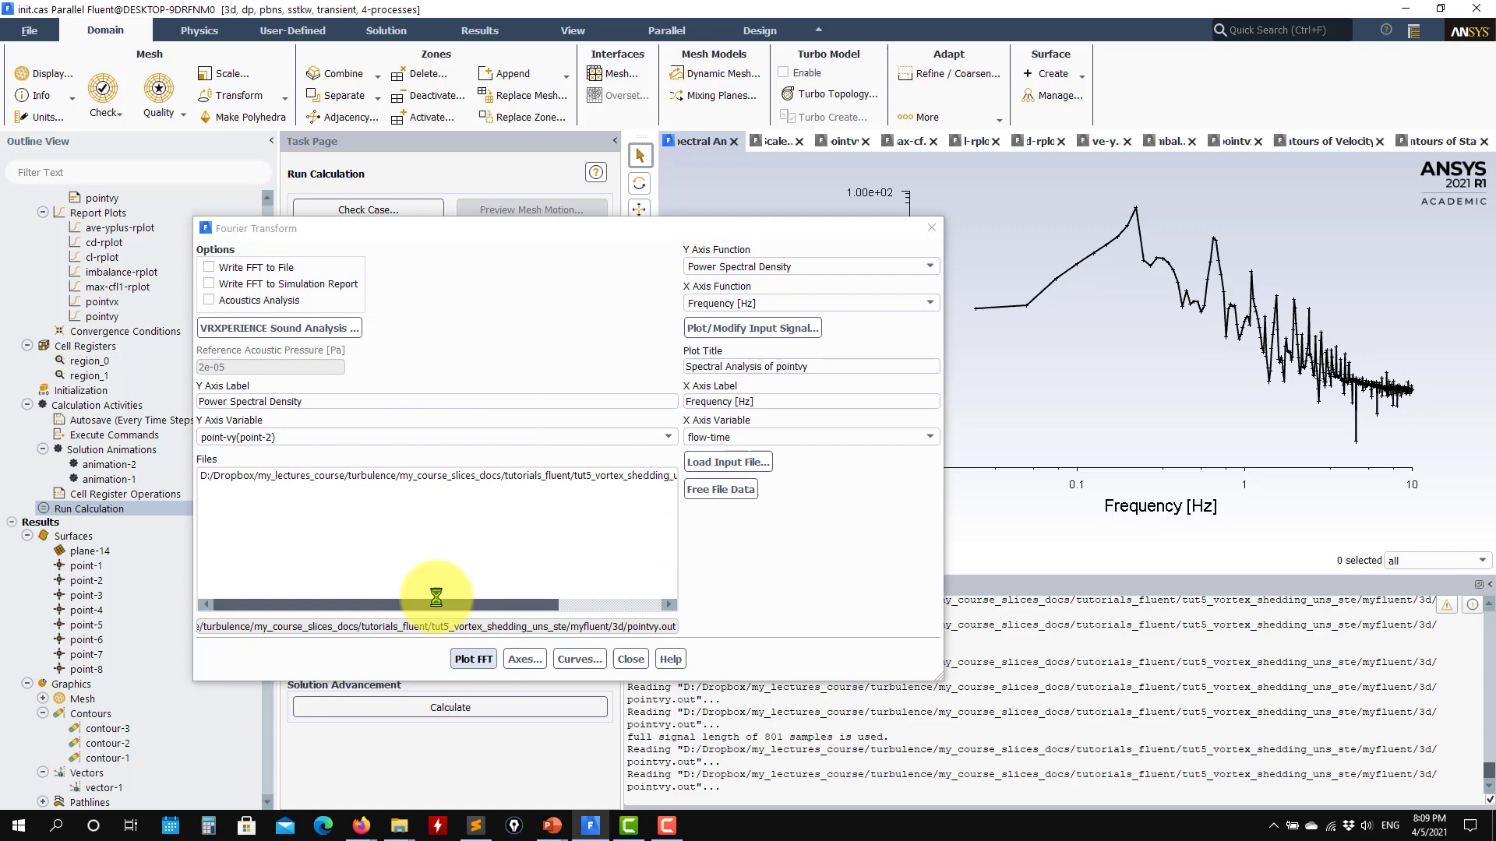
- Plot the FFT of the Y velocity signal at point-3 and at point-4
click(374, 438)
click(323, 477)
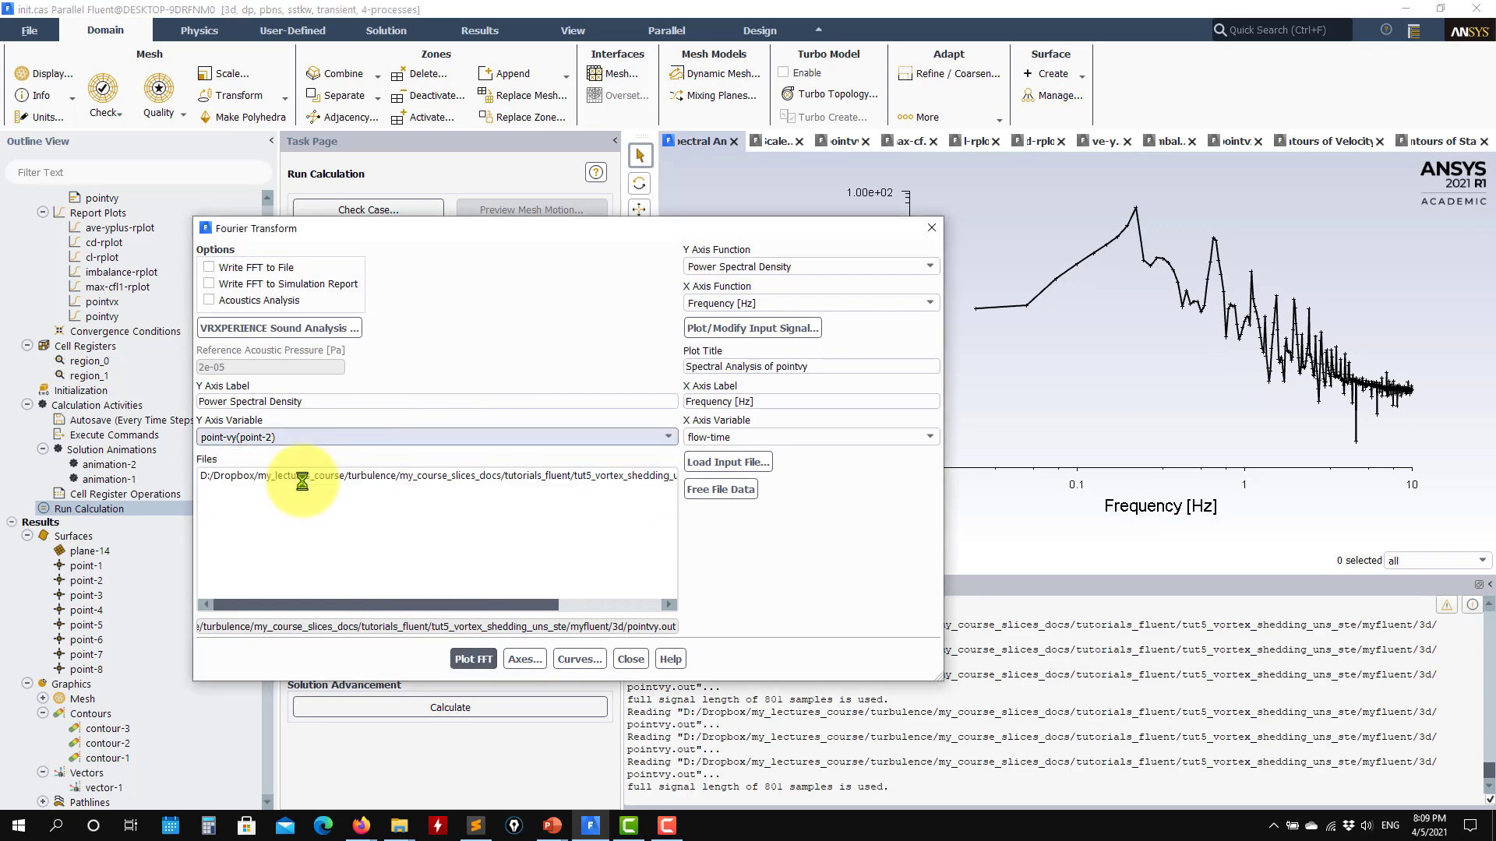
click(474, 659)
click(401, 437)
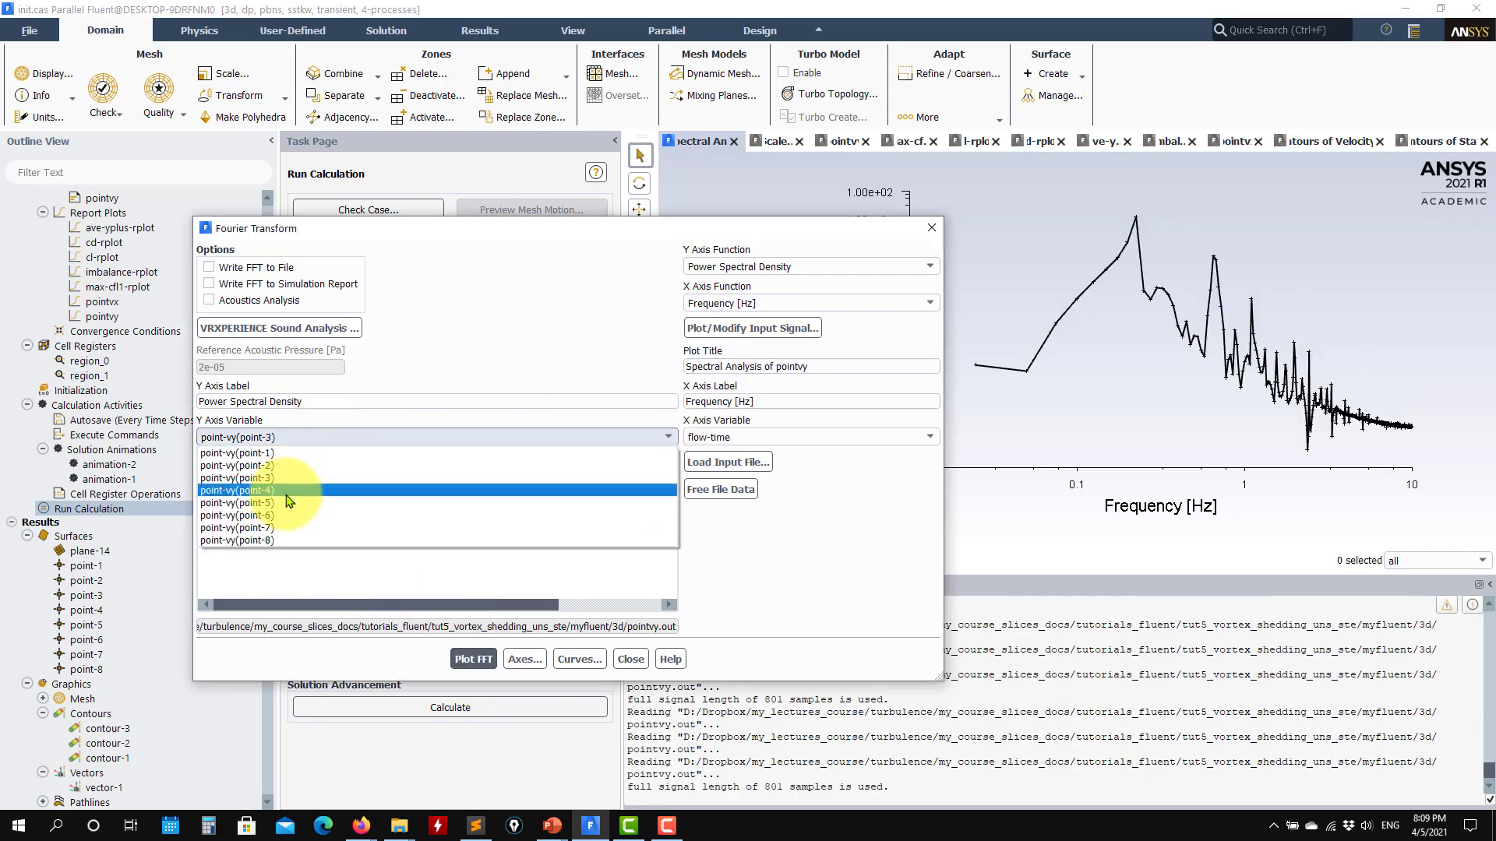
click(294, 491)
click(472, 659)
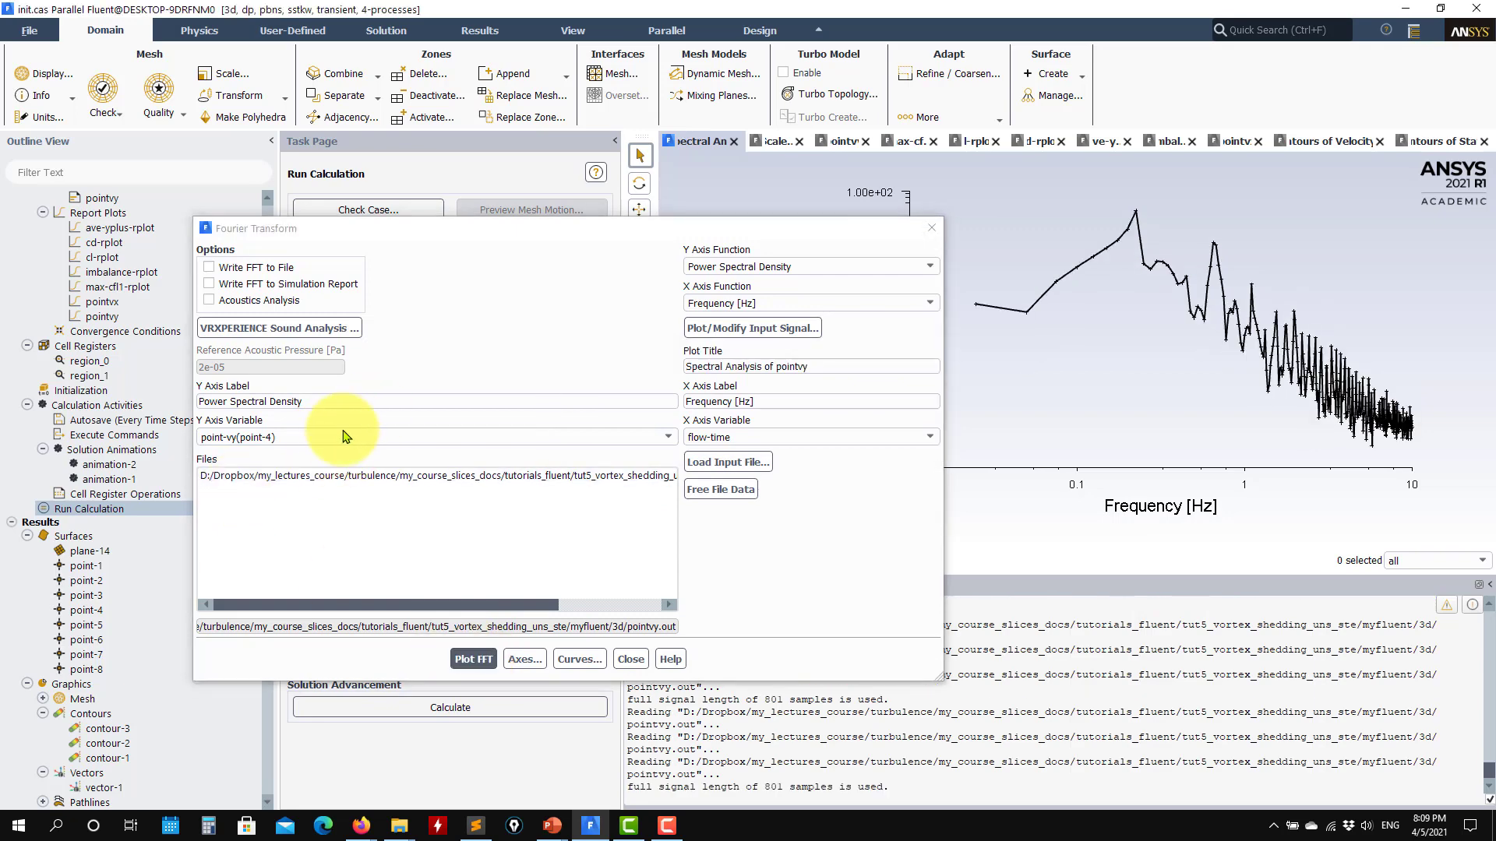
- Plot the FFT of the Y velocity signal at point-5 and at point-8, and close the Fourier Transform settings
click(337, 439)
click(296, 502)
click(474, 659)
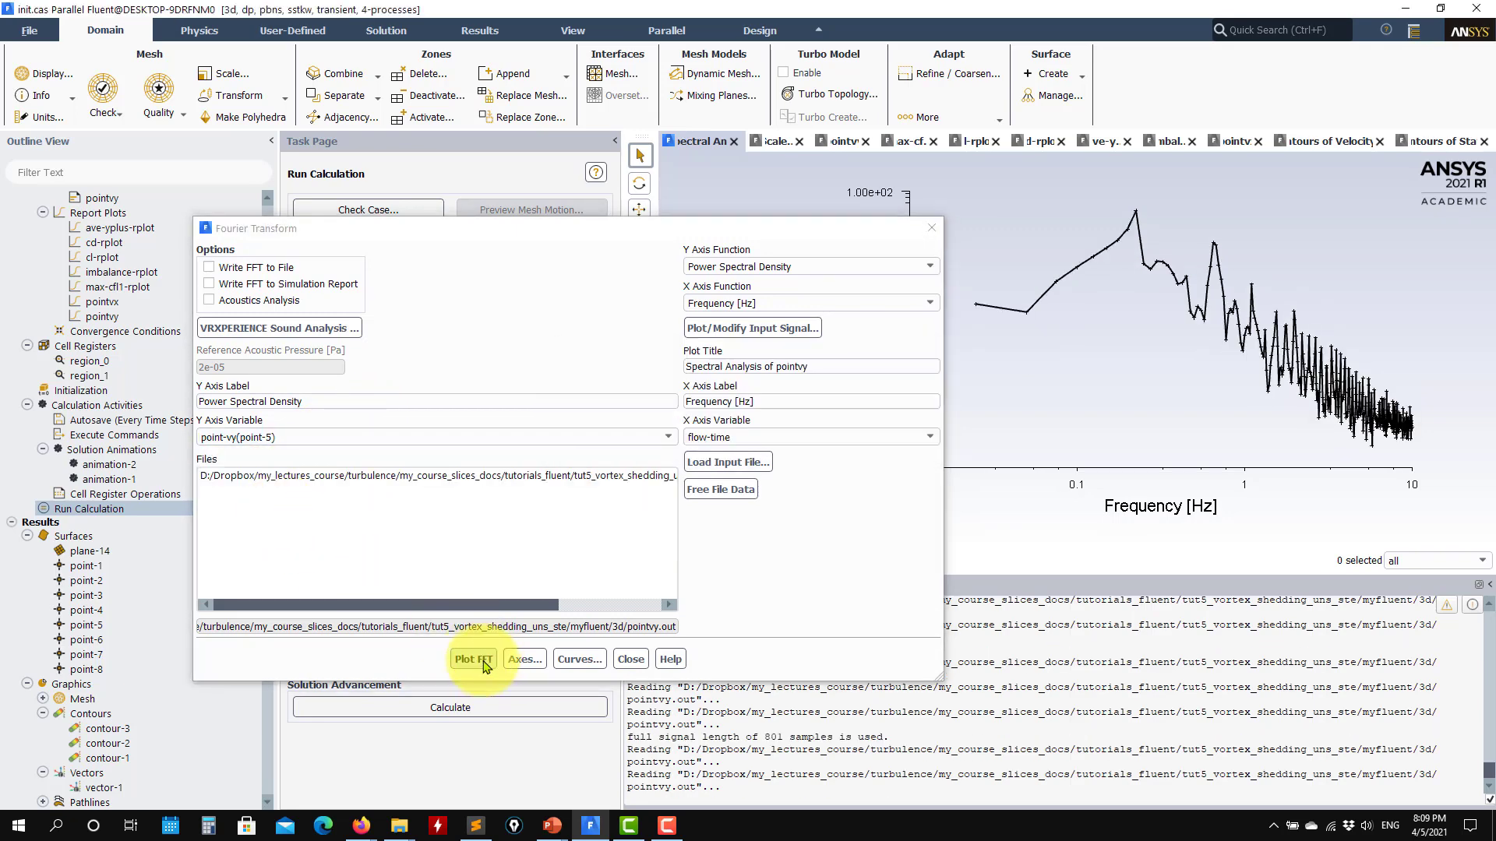
click(346, 438)
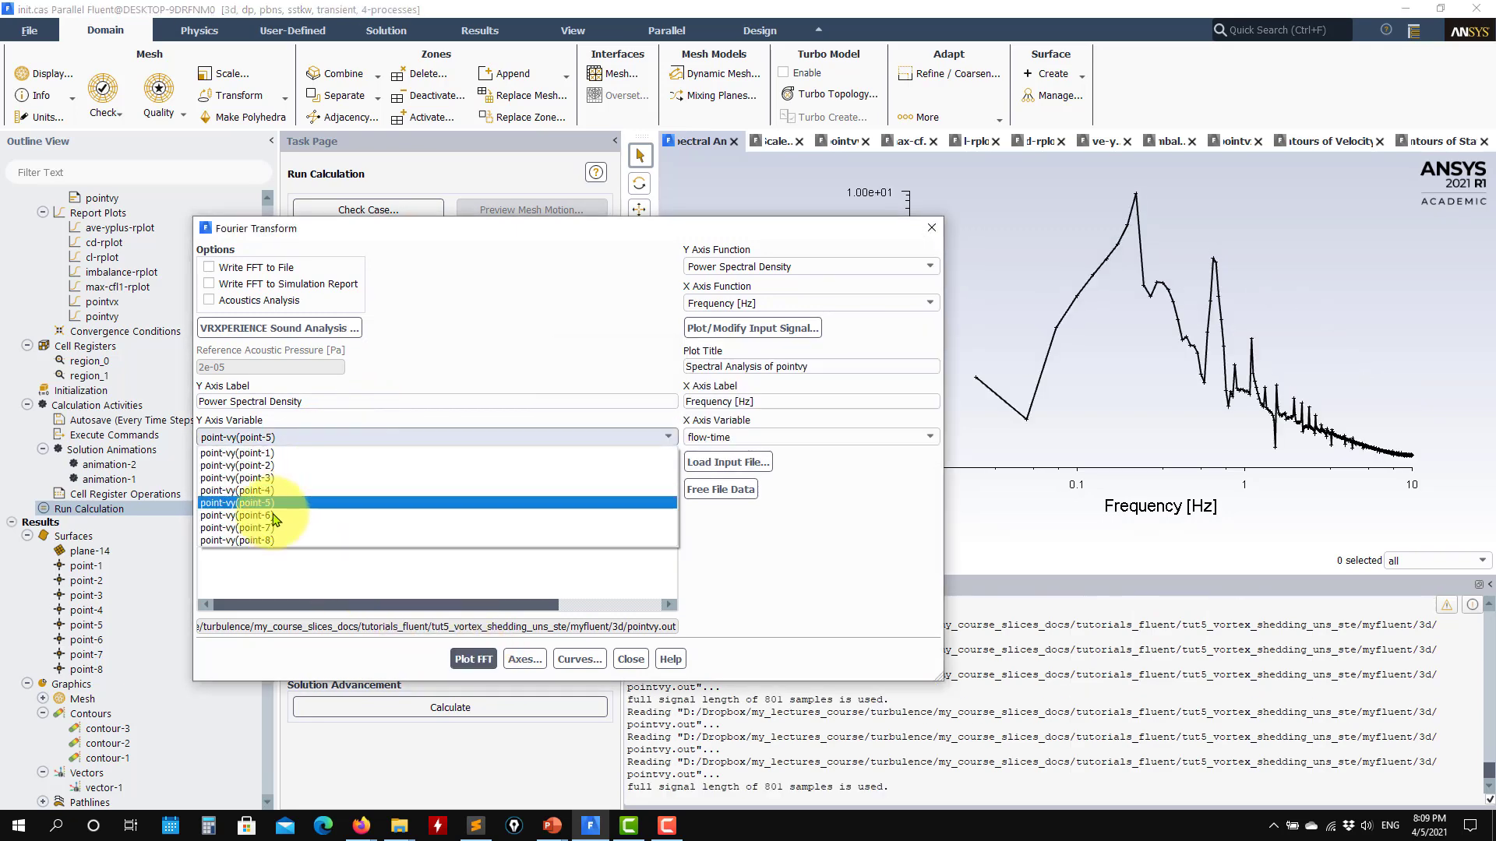
click(293, 544)
click(475, 659)
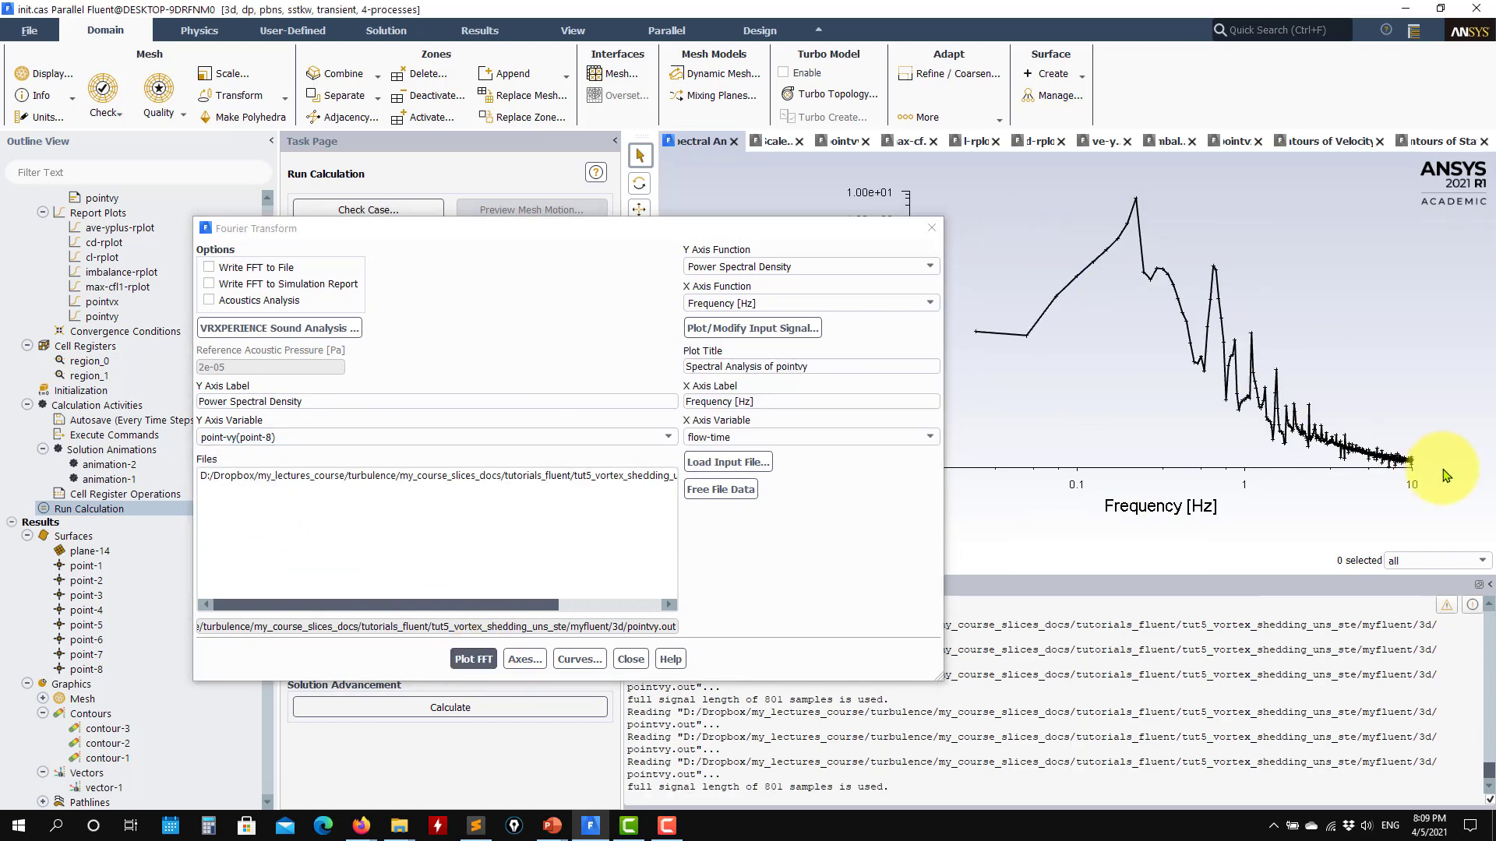
click(631, 659)
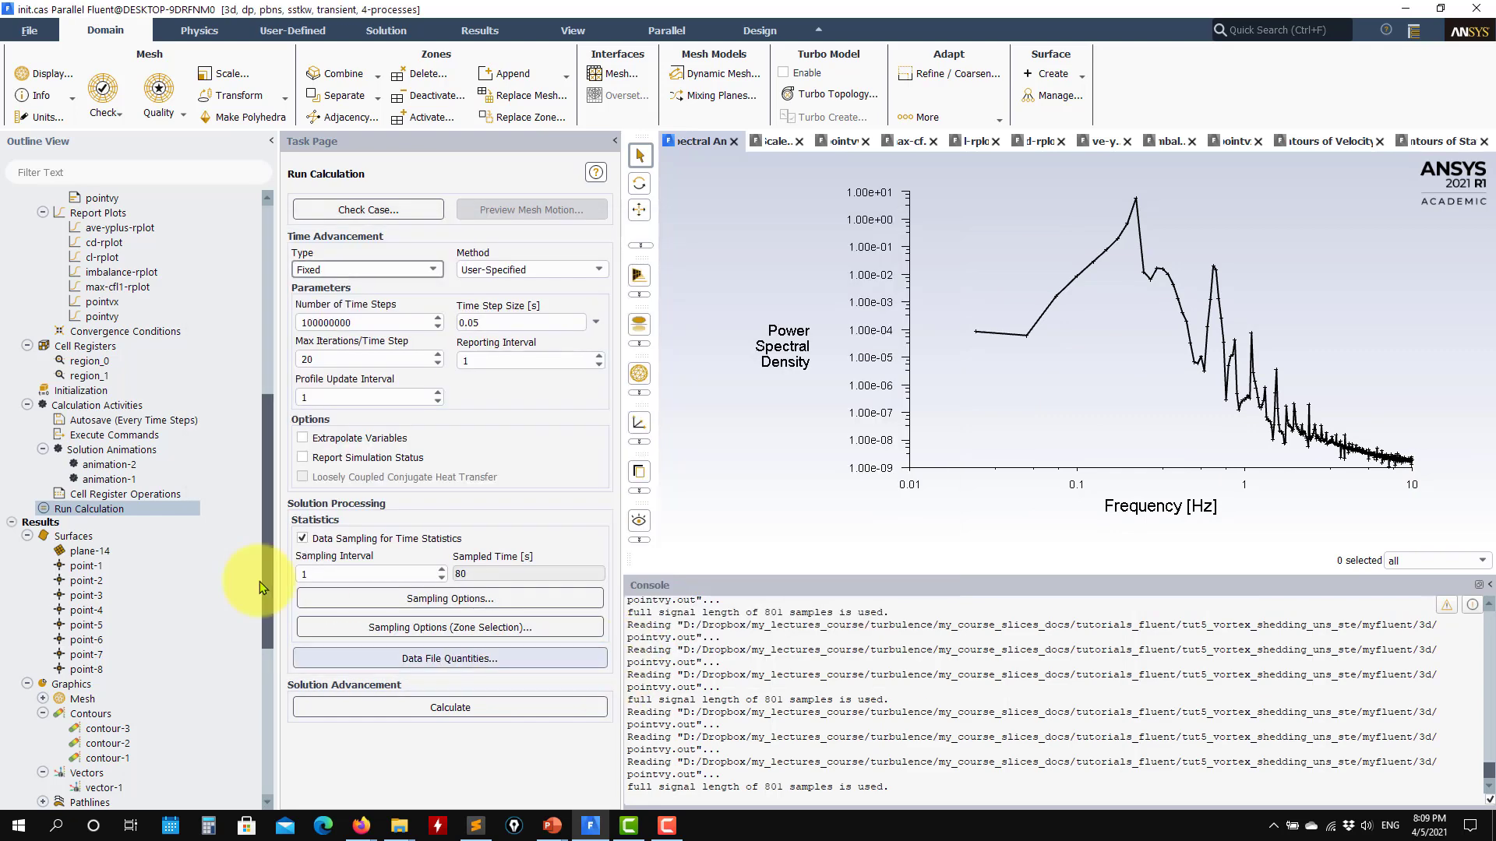
- Display the saved Wall Yplus contour plot contour-3
scroll(129, 608, down, 2)
click(115, 643)
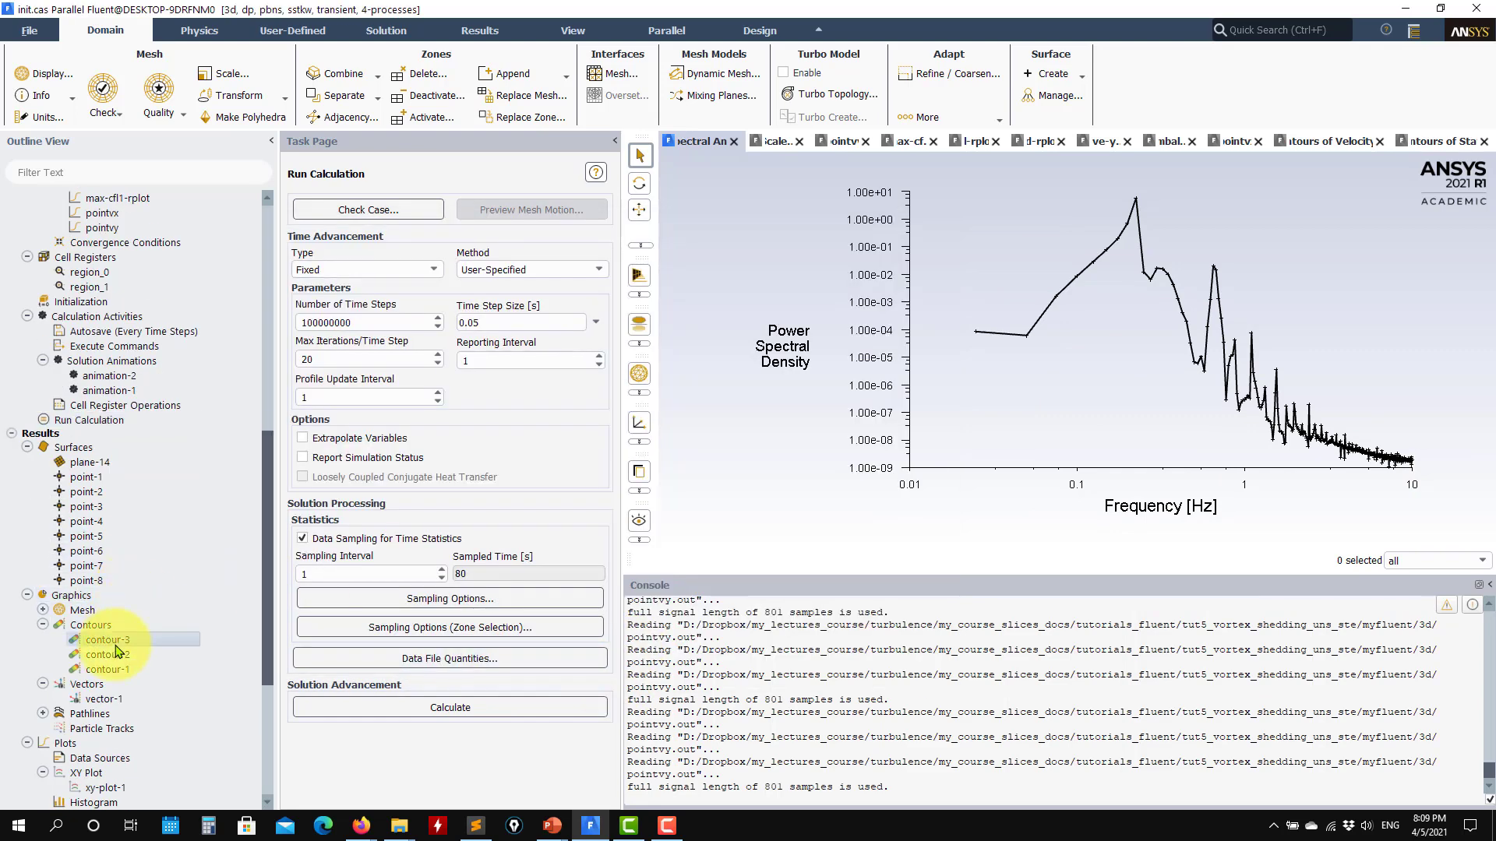
double_click(116, 644)
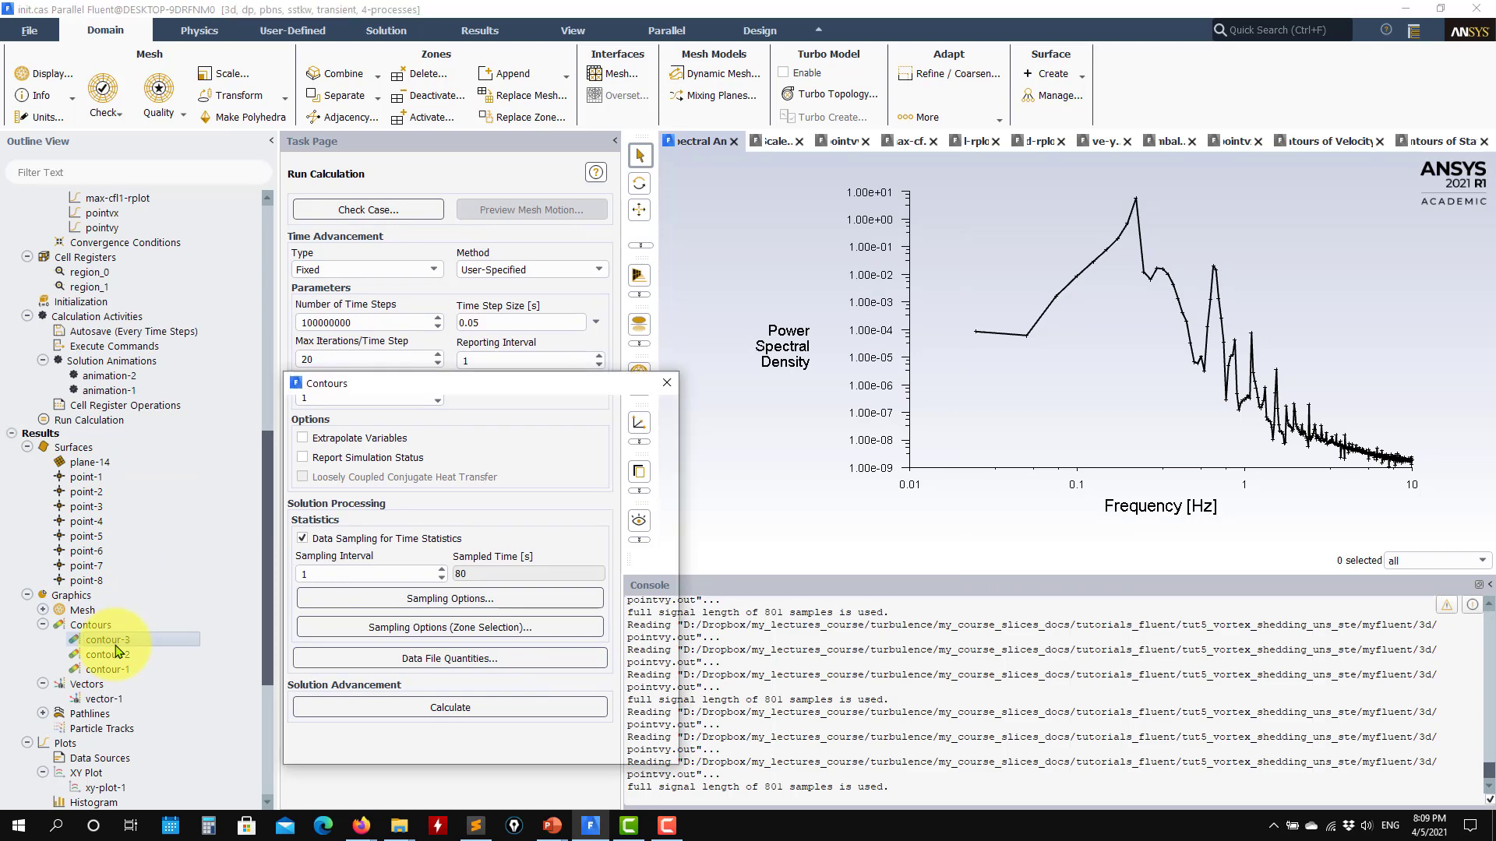
click(410, 743)
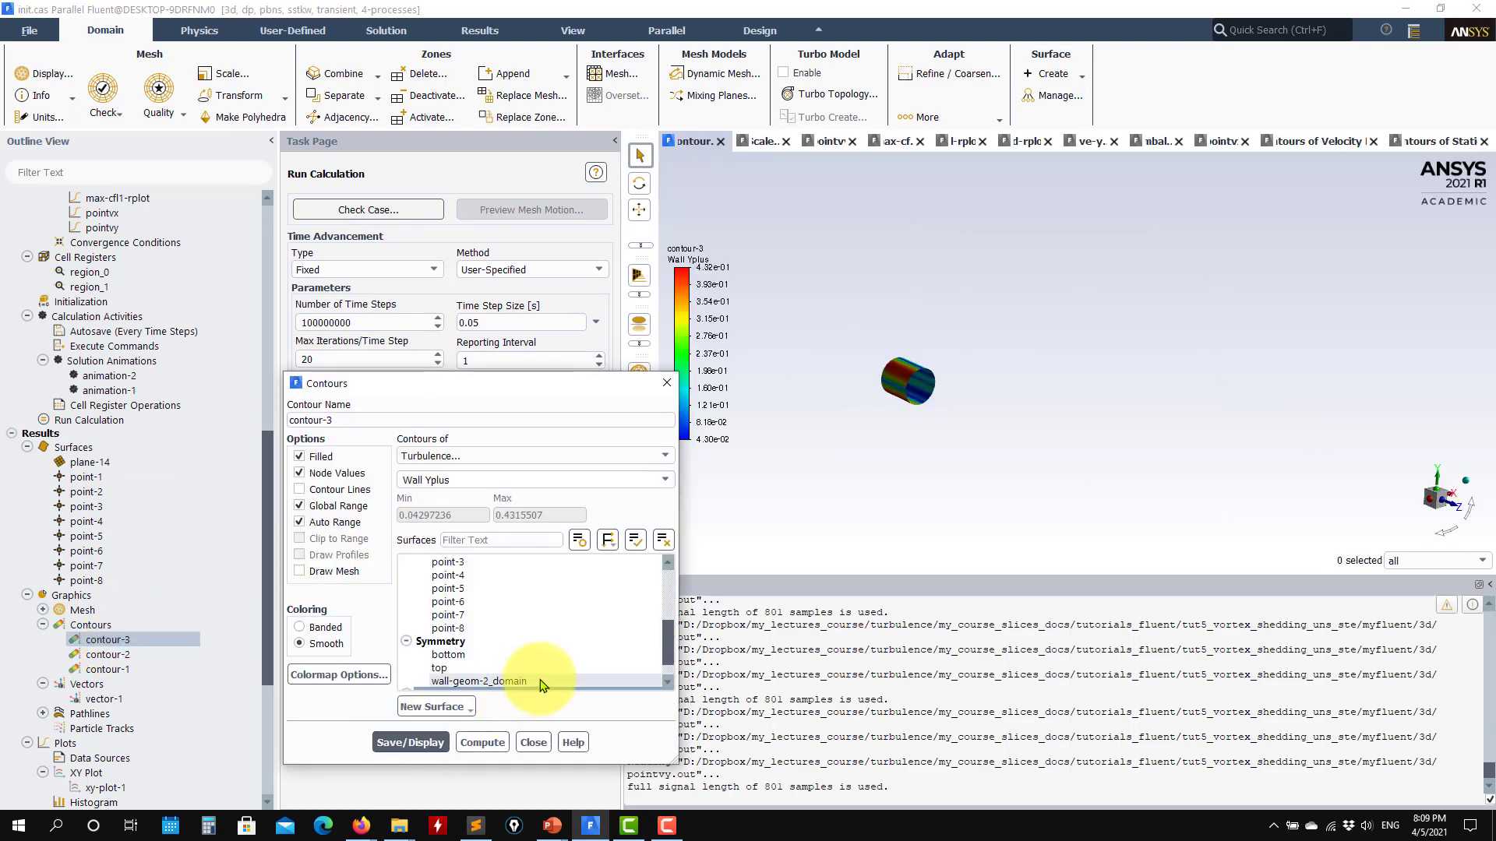
- Display the velocity magnitude contours of contour-2, examine the wake behind the cylinder up close, and close the contour settings
double_click(116, 655)
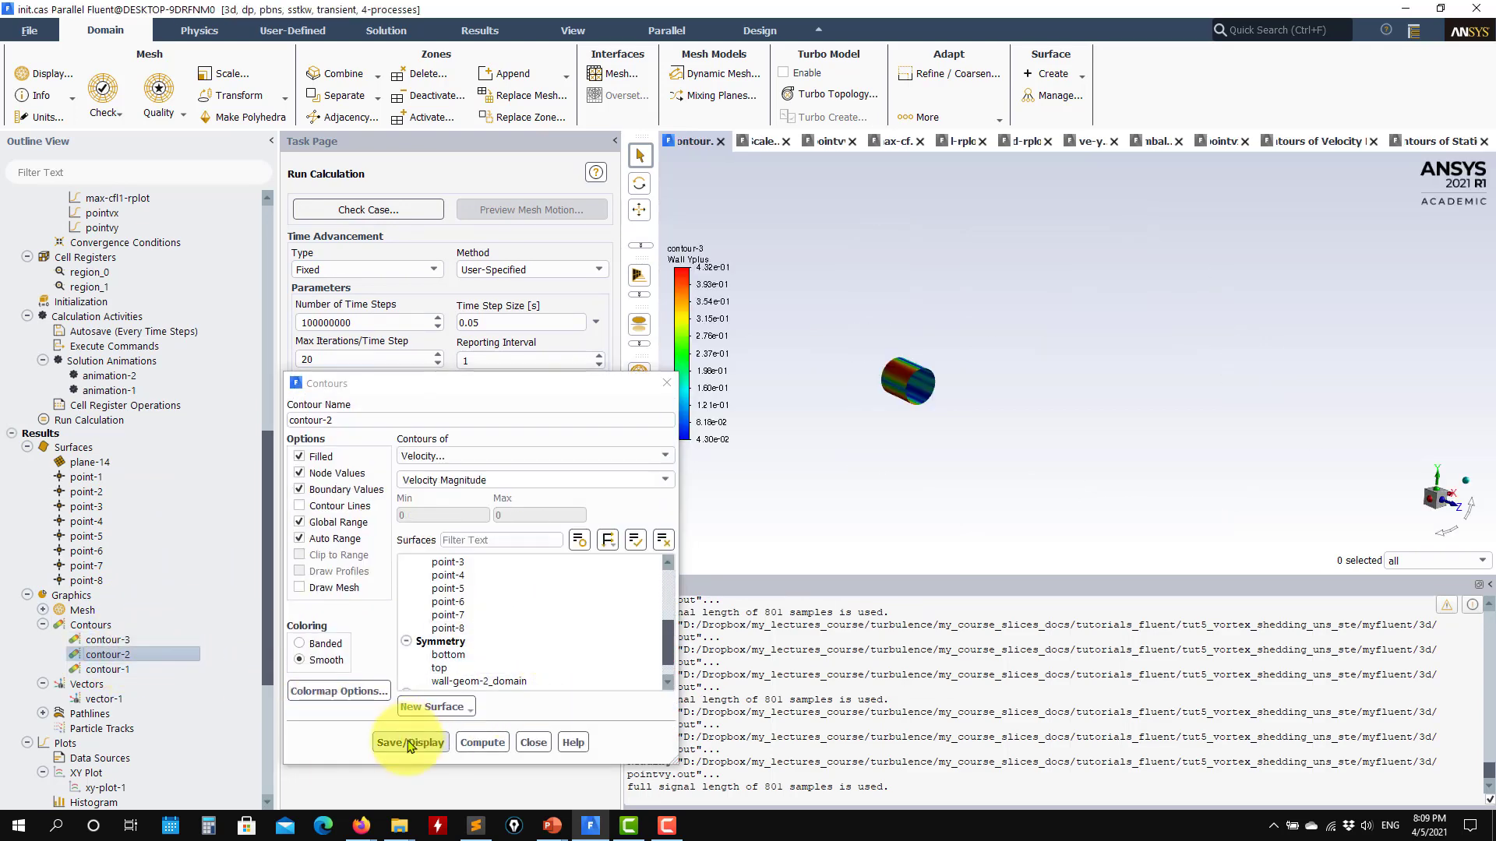
click(421, 742)
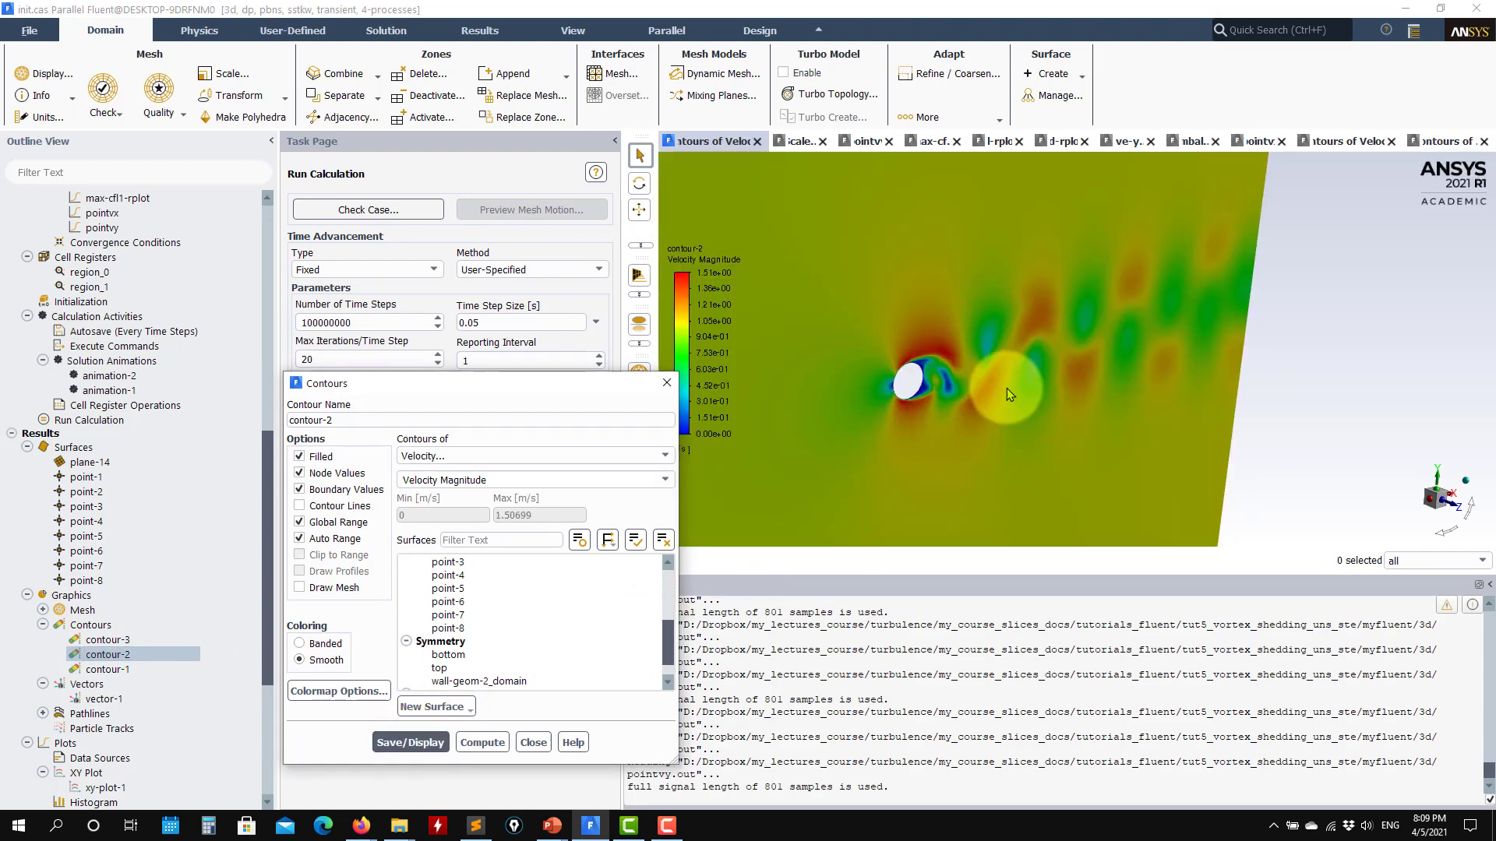
drag(1007, 388, 1041, 416)
scroll(995, 369, up, 3)
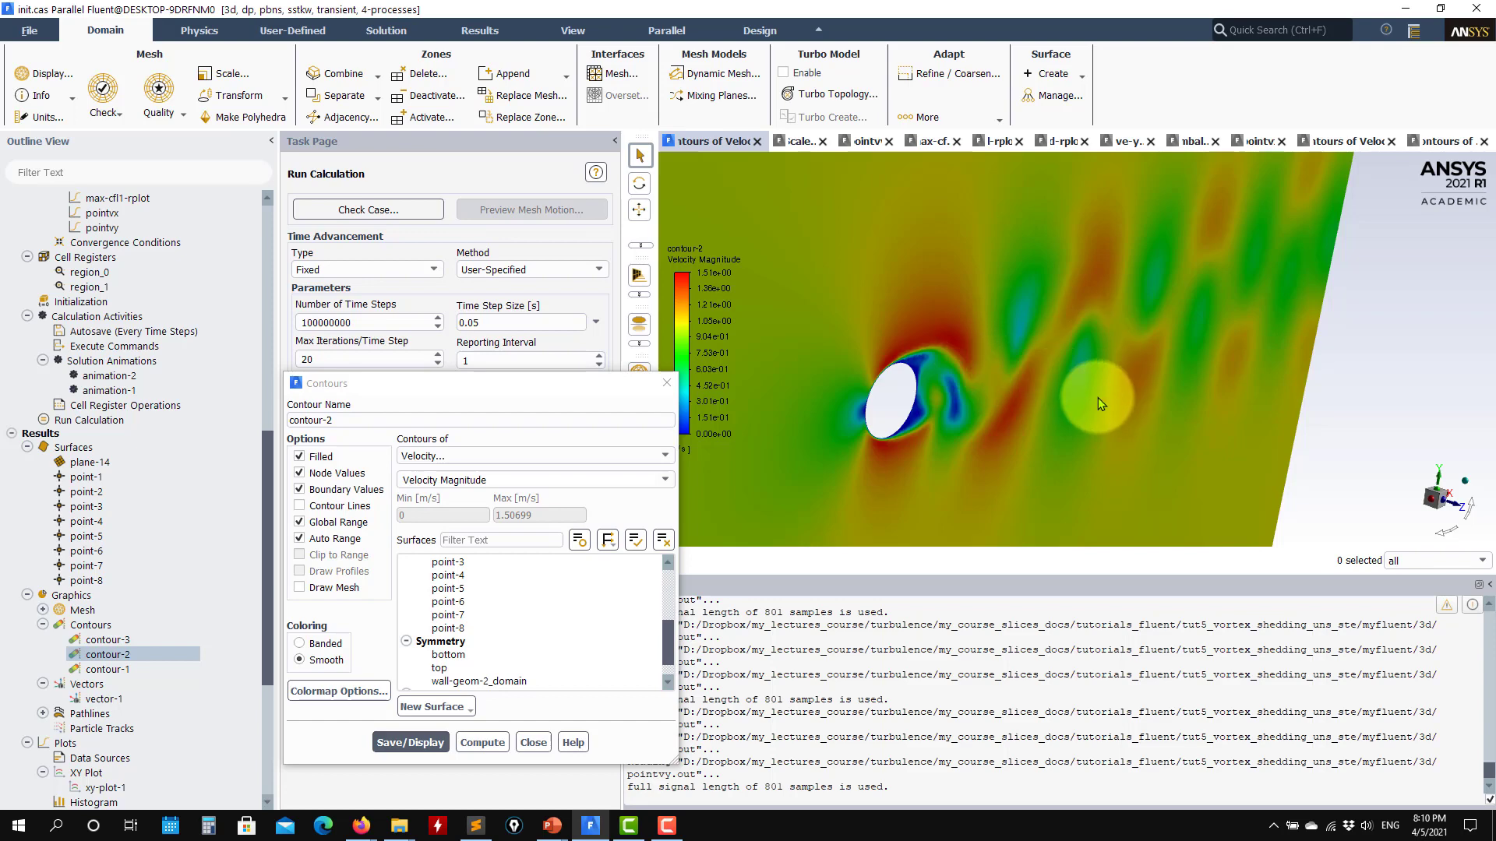
click(533, 743)
- Open the FFT plot settings again
scroll(144, 612, down, 5)
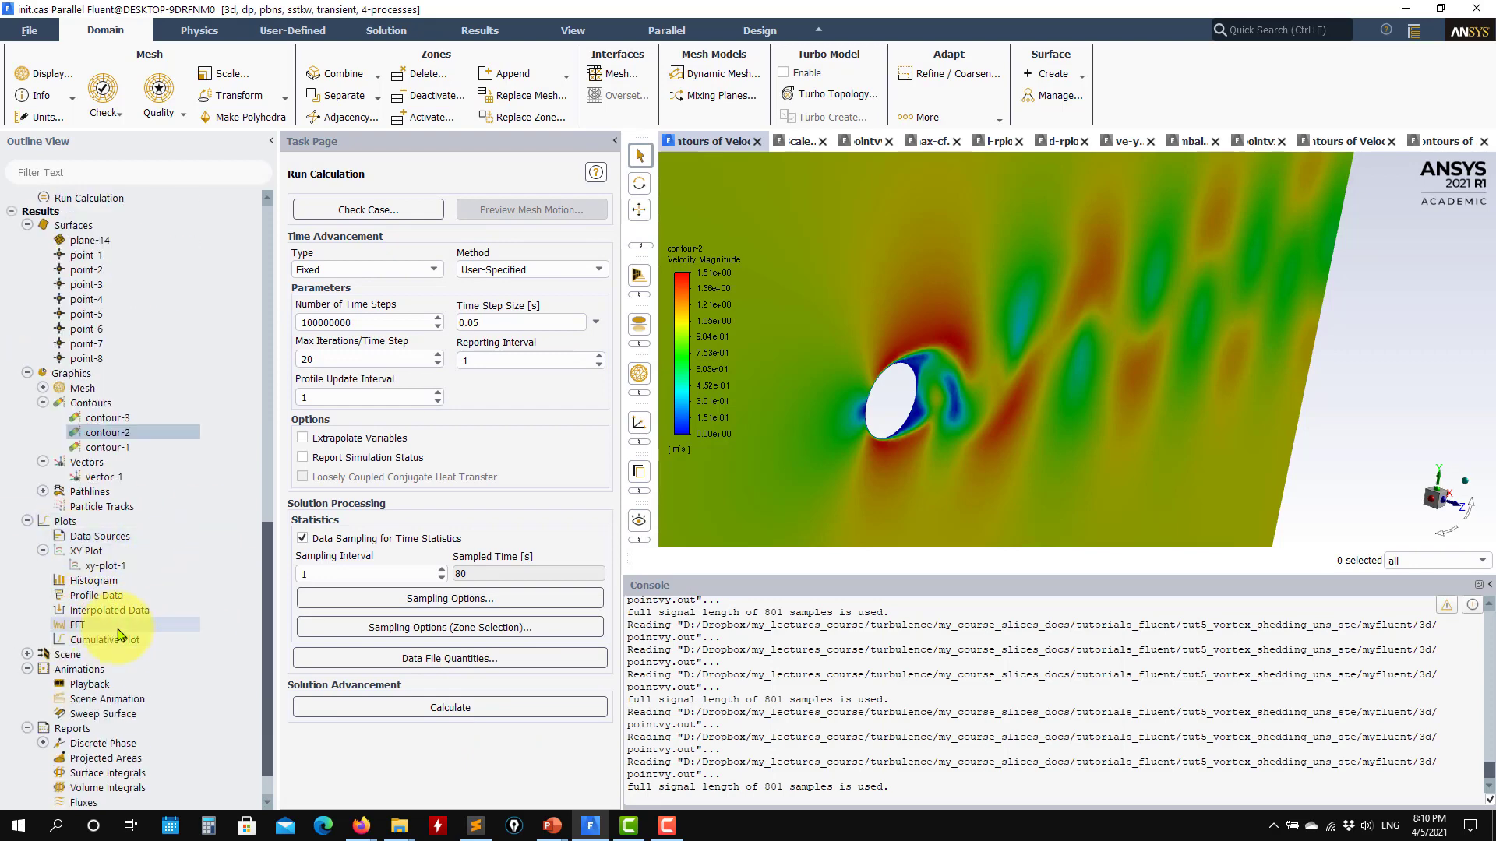
double_click(76, 626)
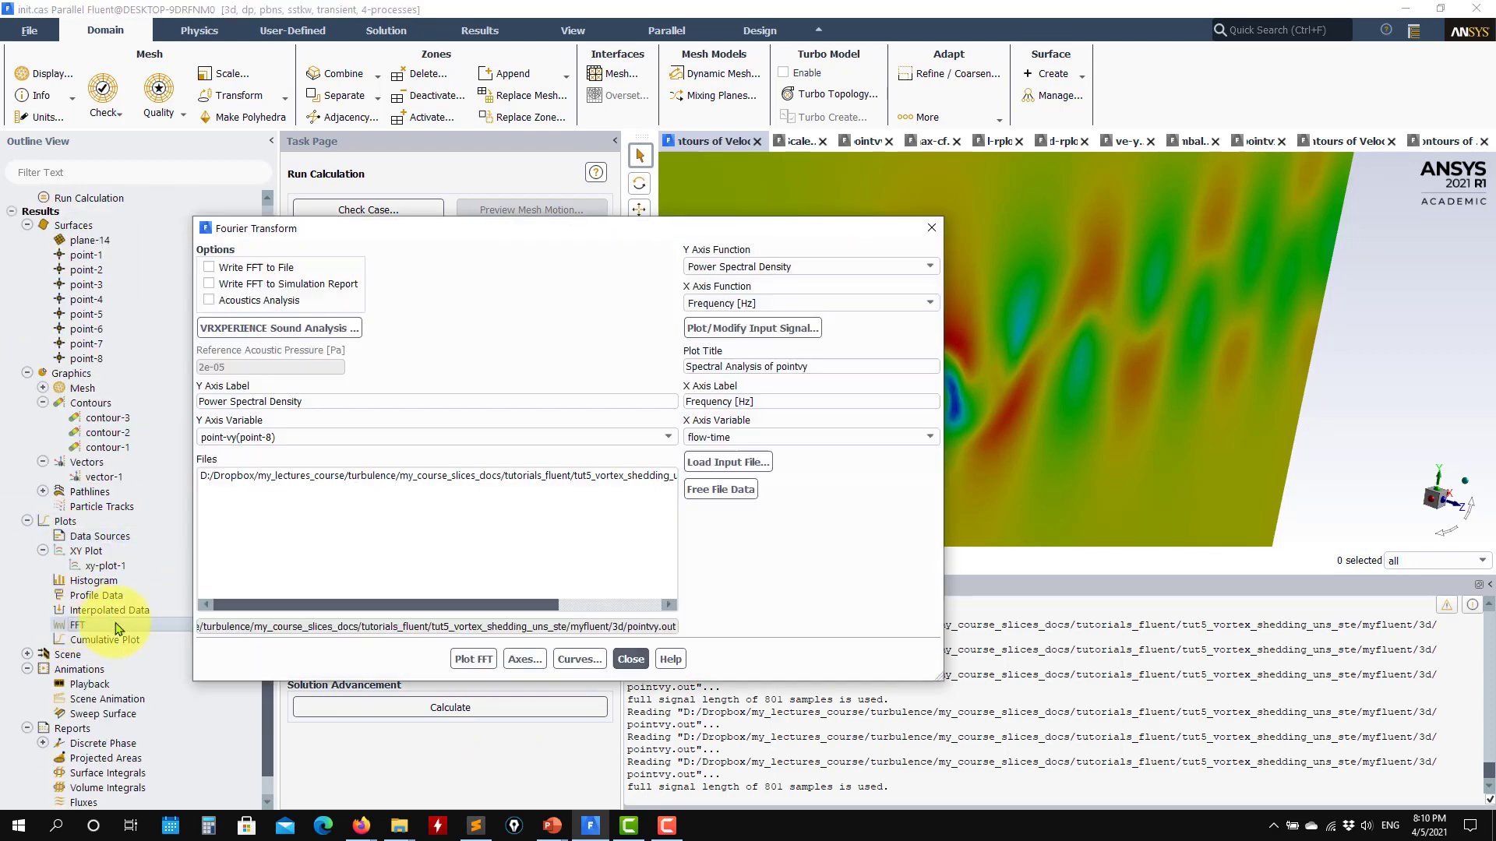